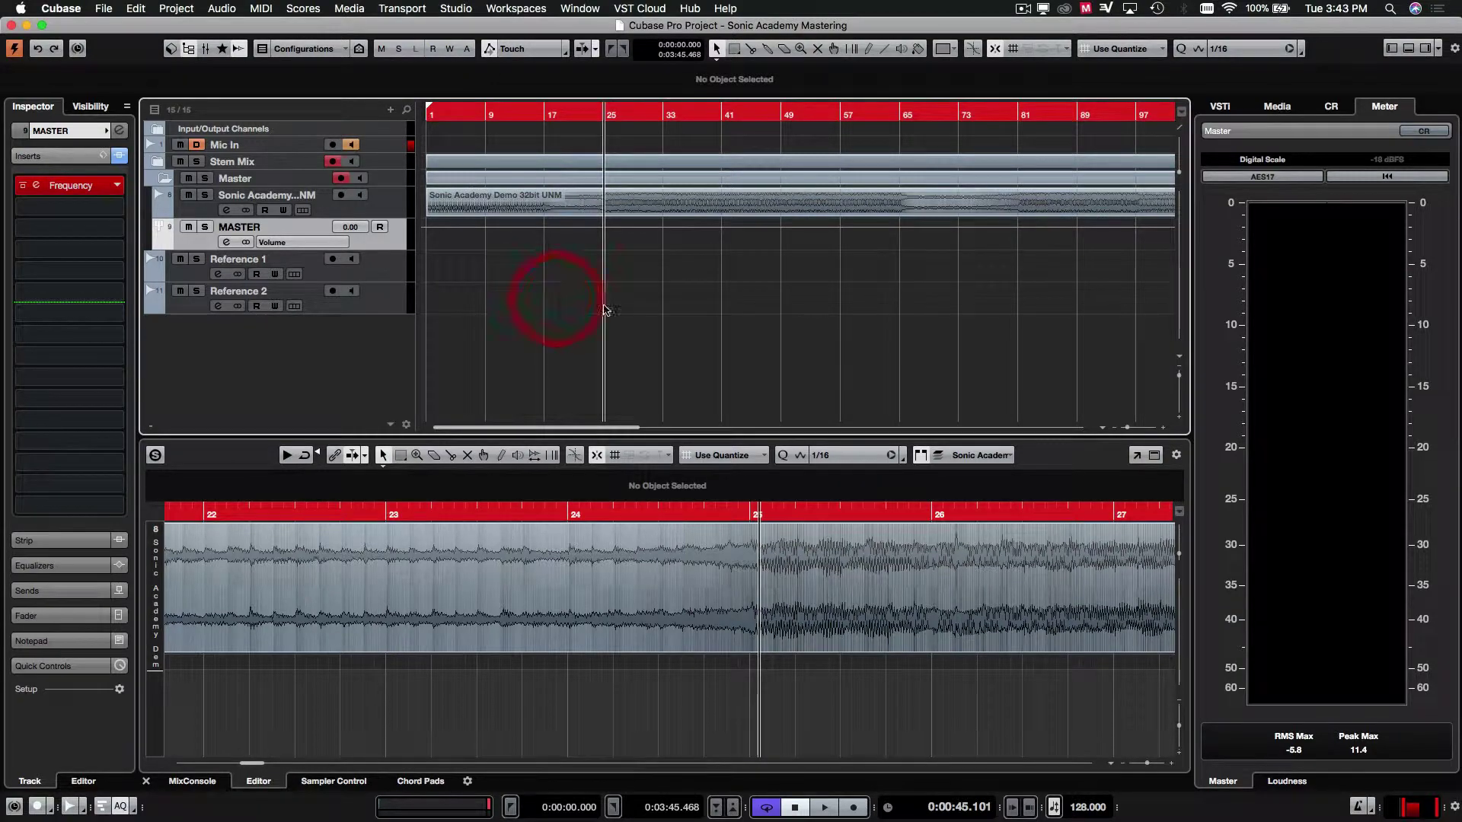
# Return the project cursor to the start of the song and clear the event selection
pyautogui.click(402, 768)
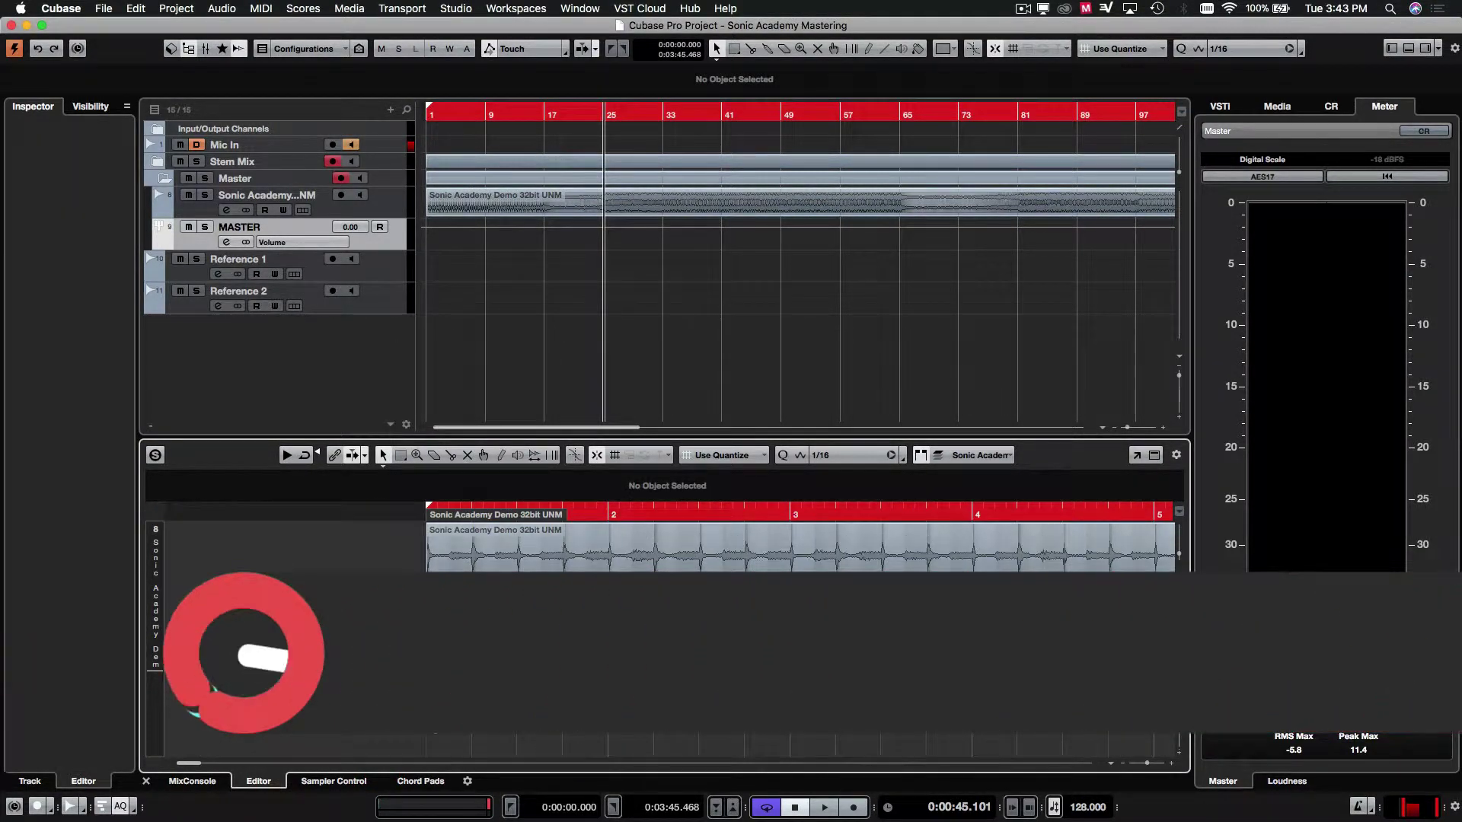
pyautogui.click(431, 568)
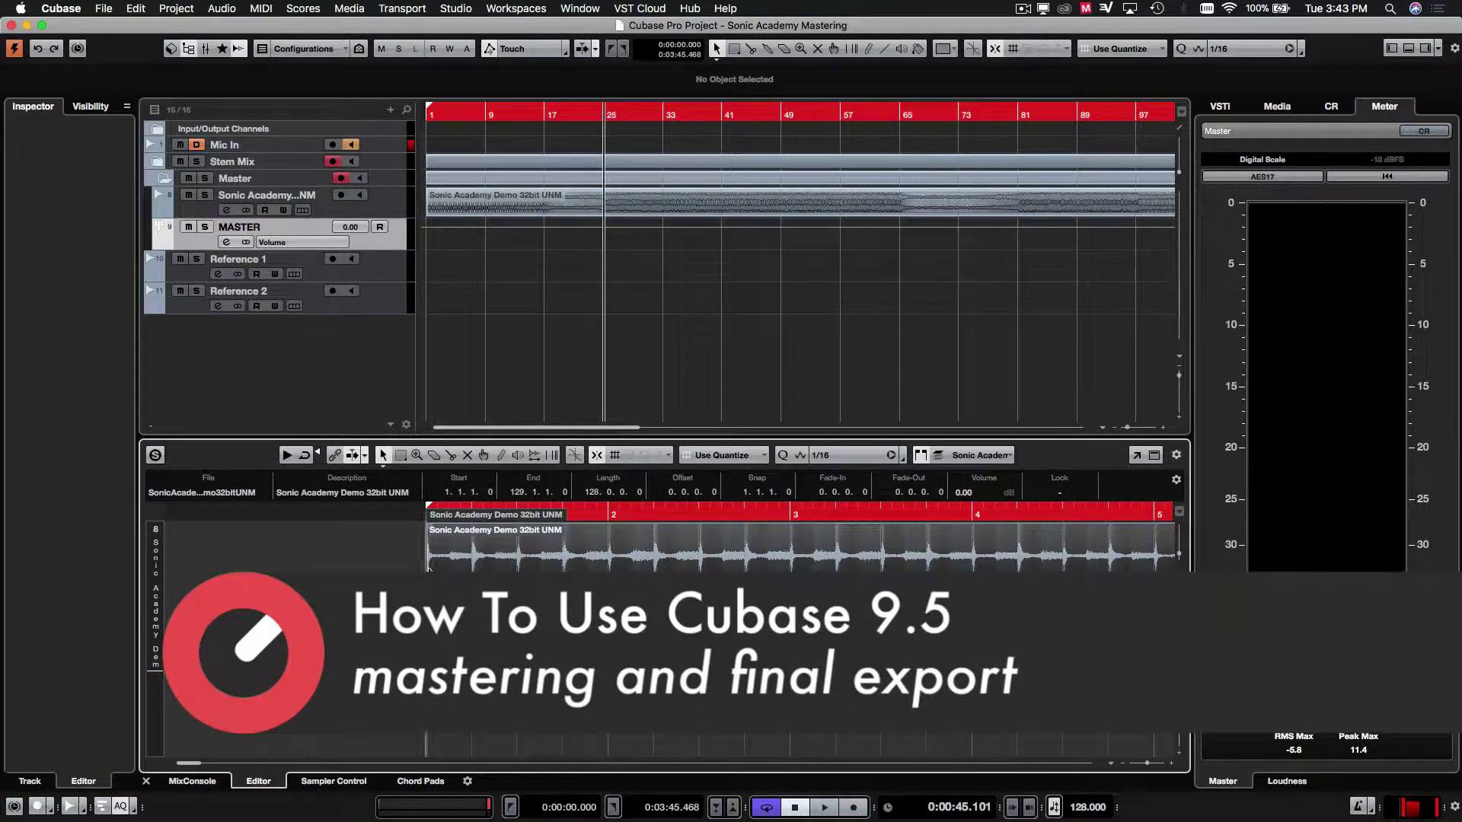
pyautogui.click(421, 515)
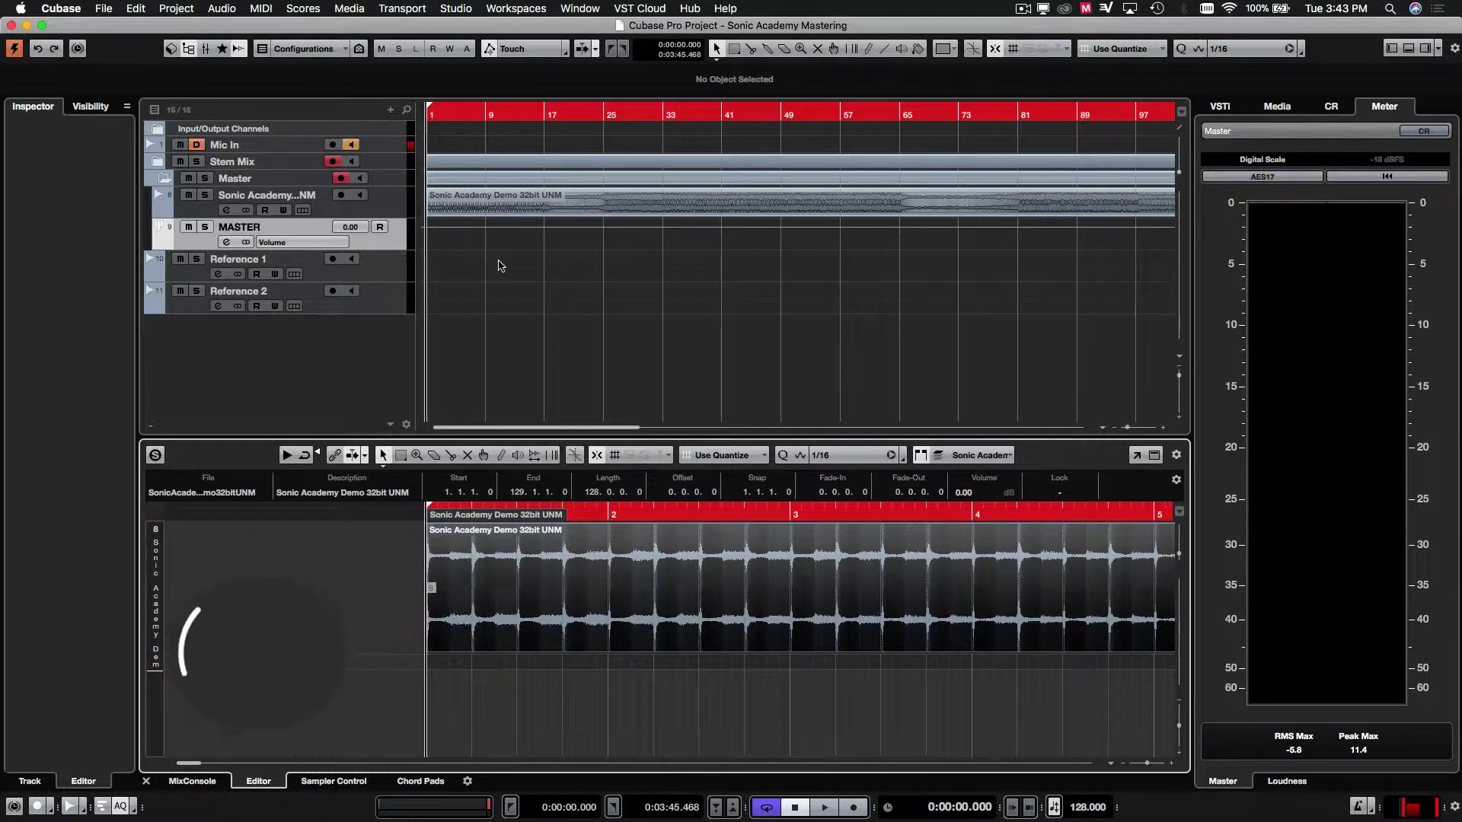
pyautogui.click(647, 200)
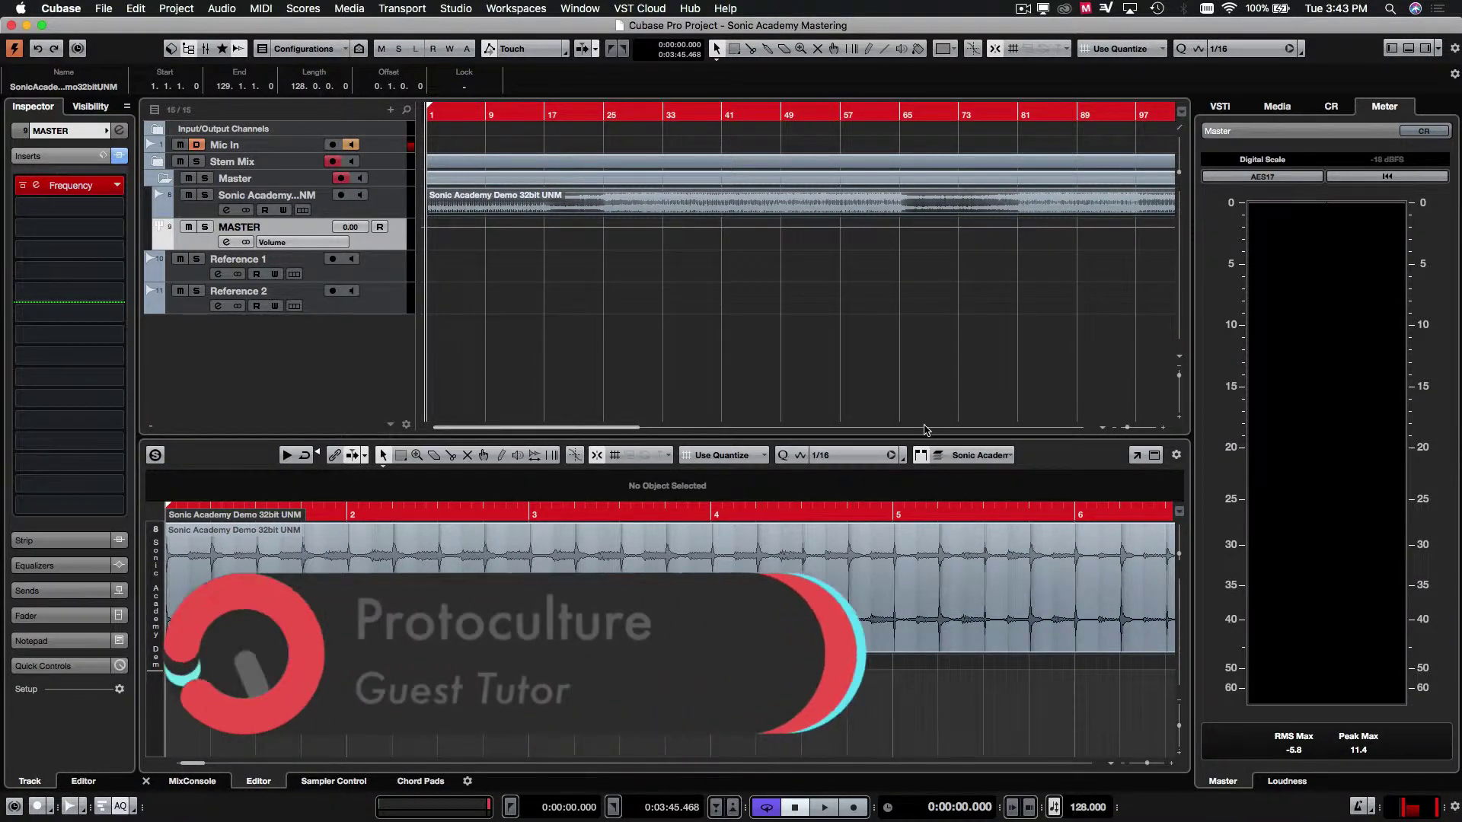
pyautogui.click(694, 289)
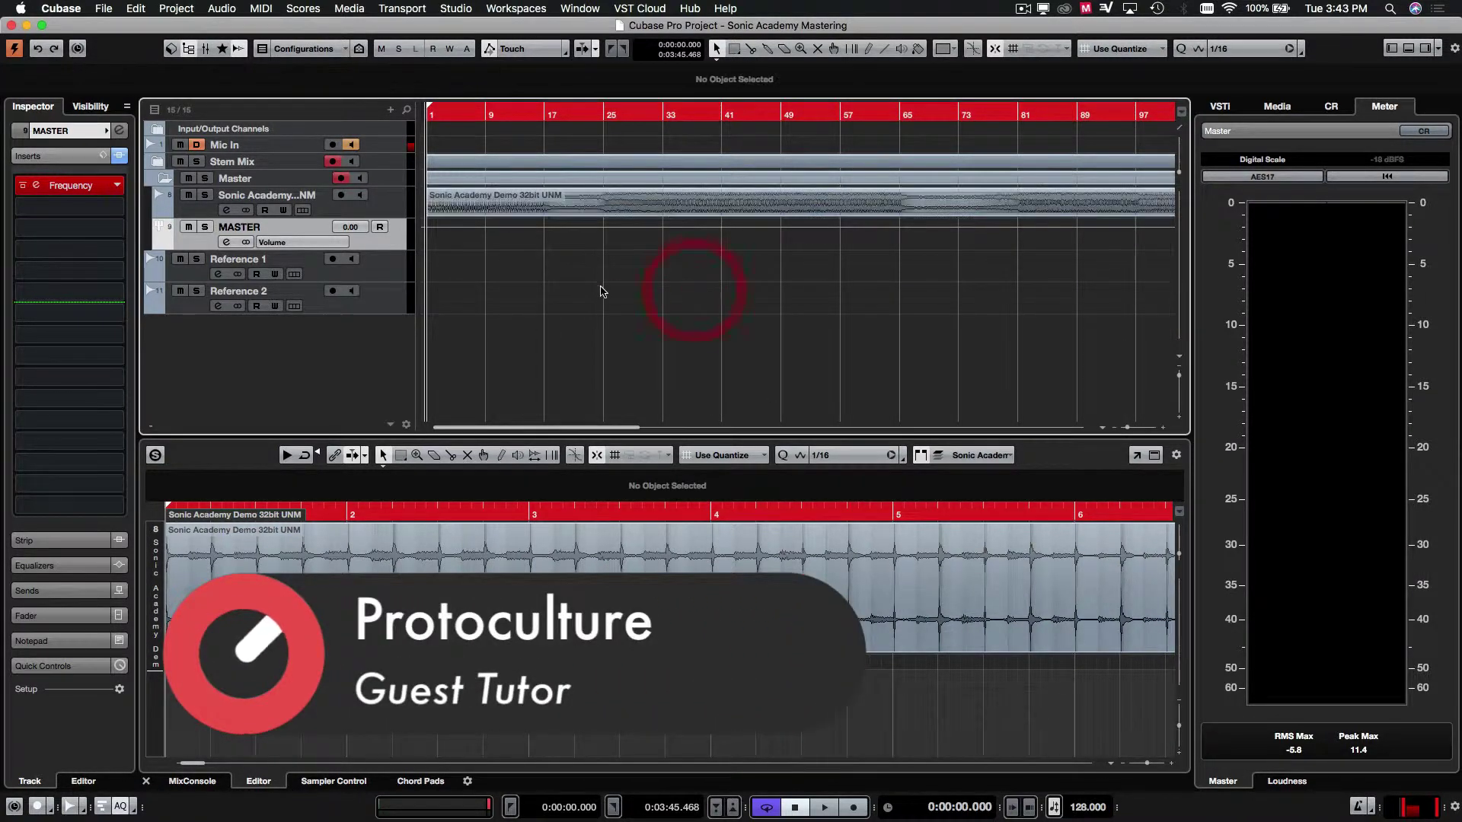
# Insert Magneto II in the MASTER channel's second insert slot and try its Dual Mode switch
pyautogui.click(226, 243)
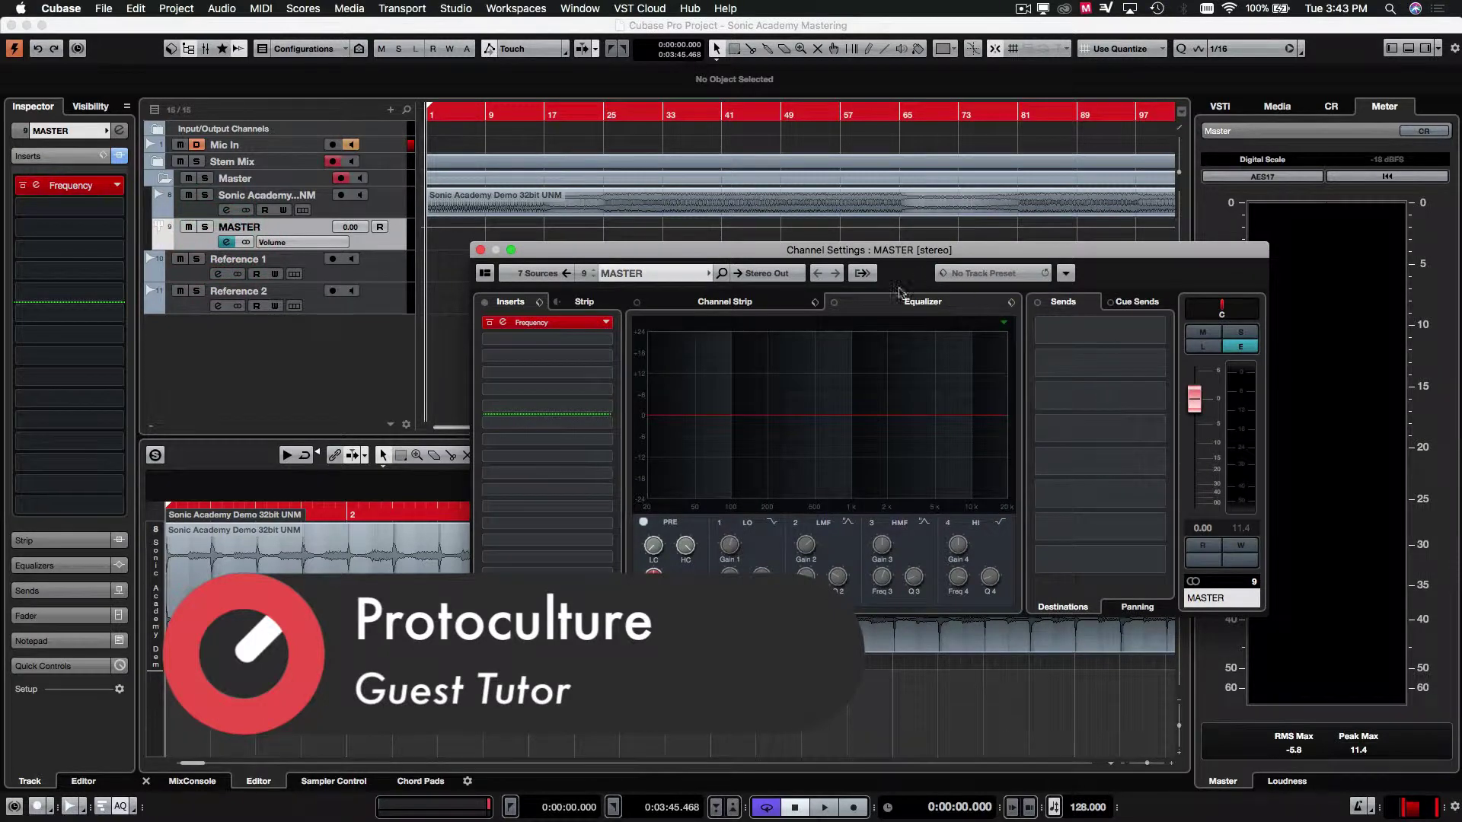
pyautogui.click(575, 340)
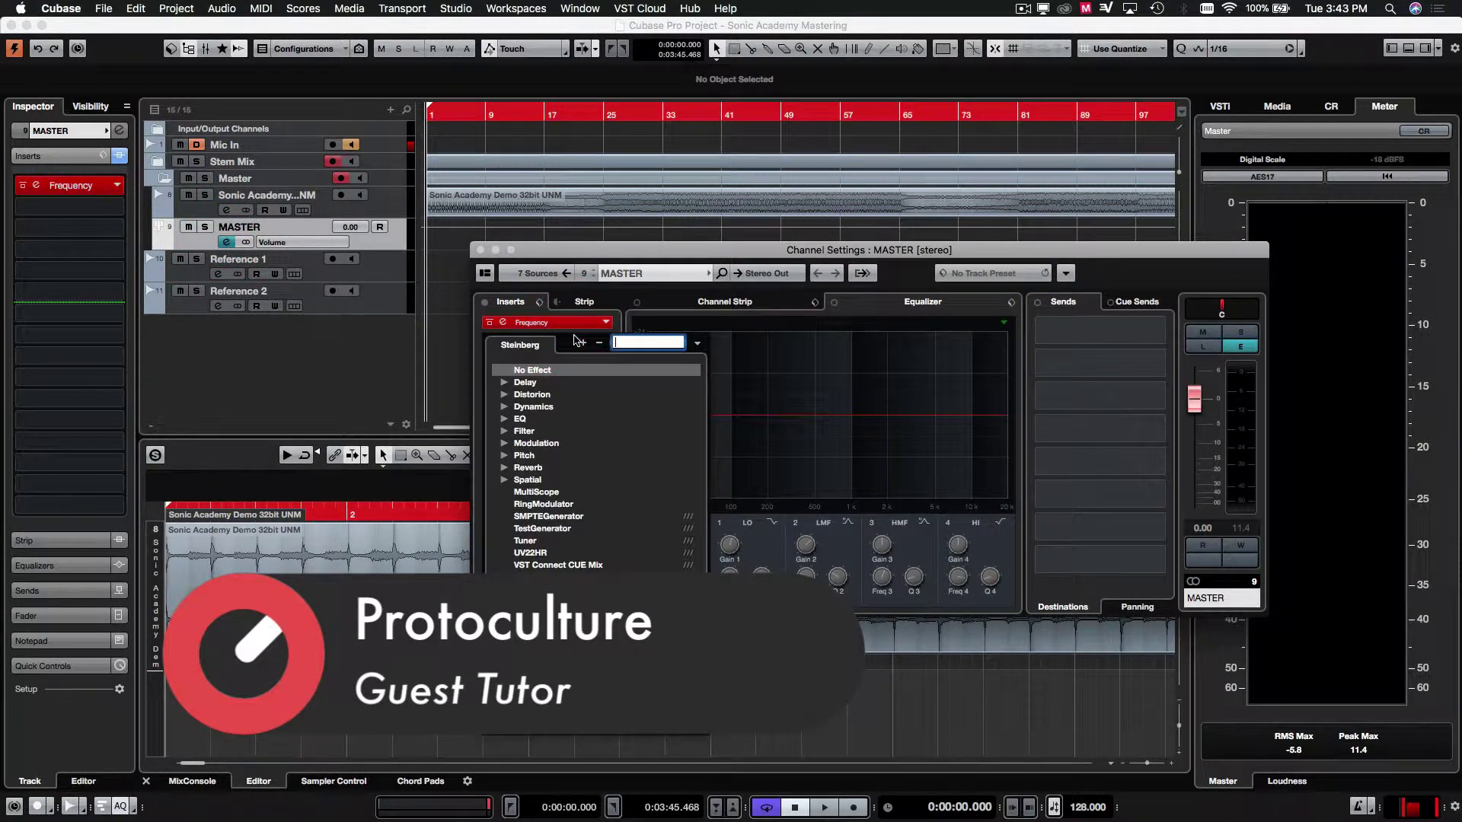
pyautogui.write('magneto')
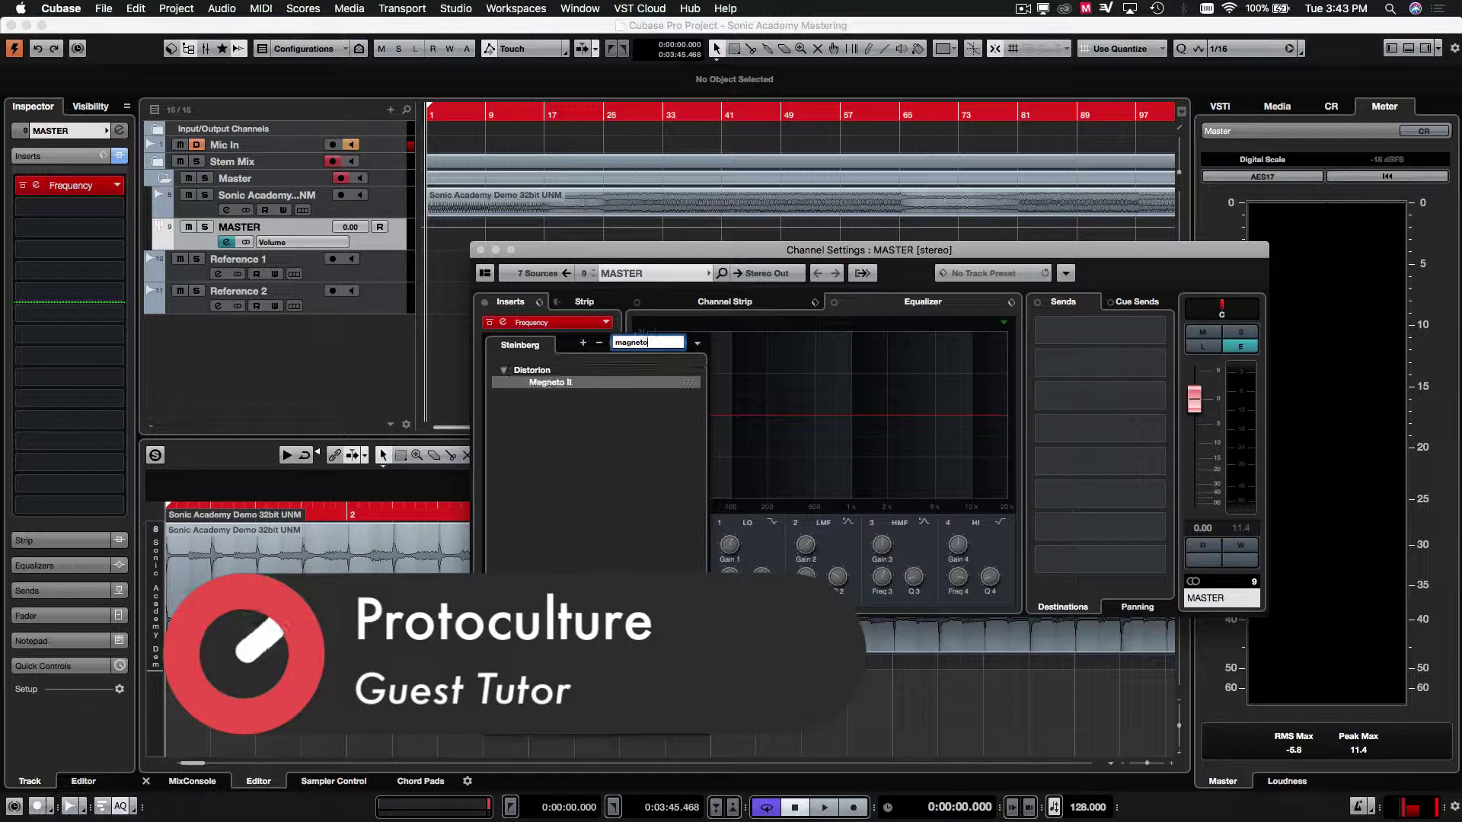
pyautogui.press('Return')
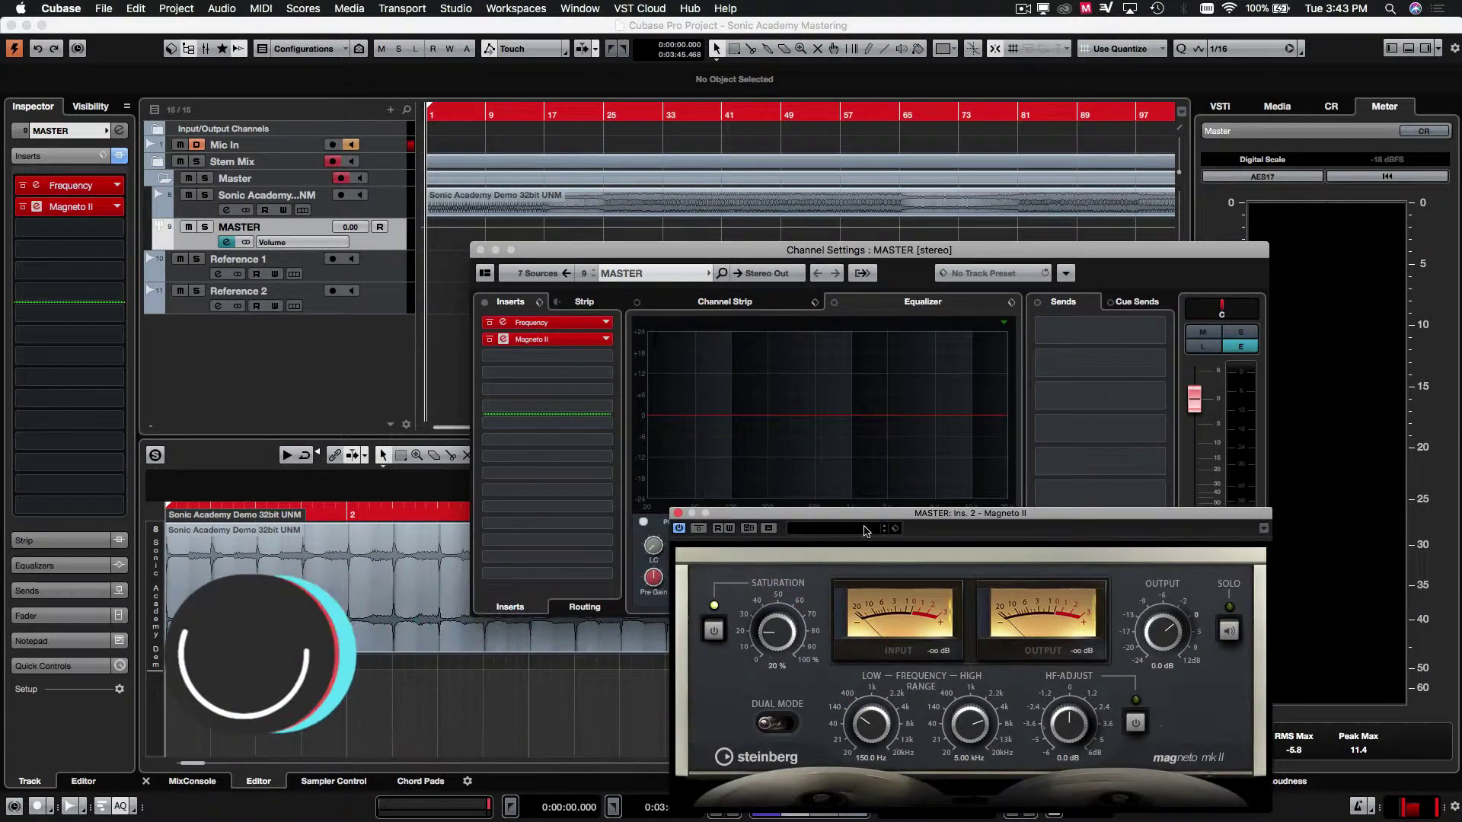
pyautogui.moveTo(844, 513); pyautogui.dragTo(603, 337)
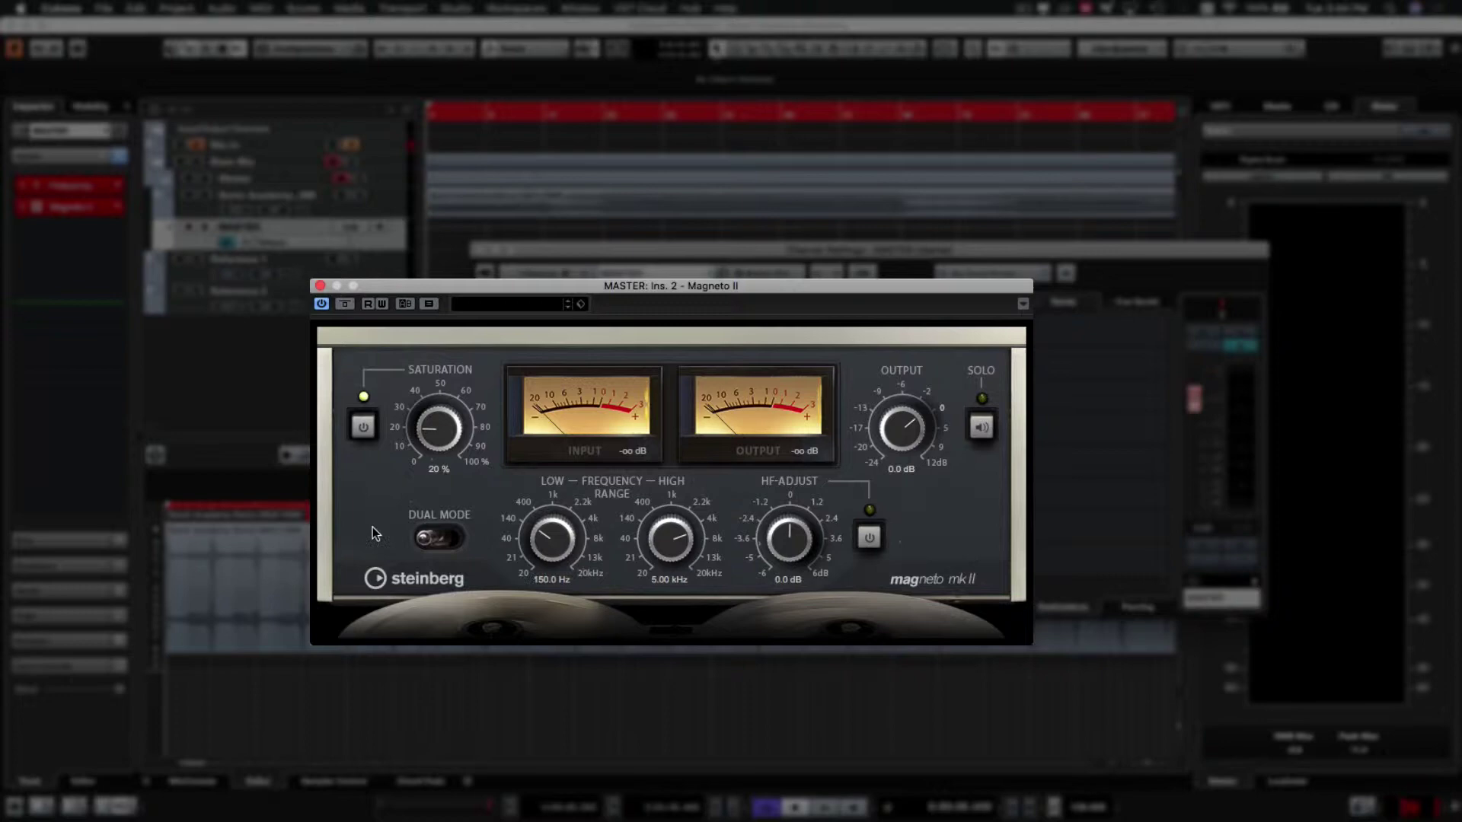
pyautogui.click(444, 539)
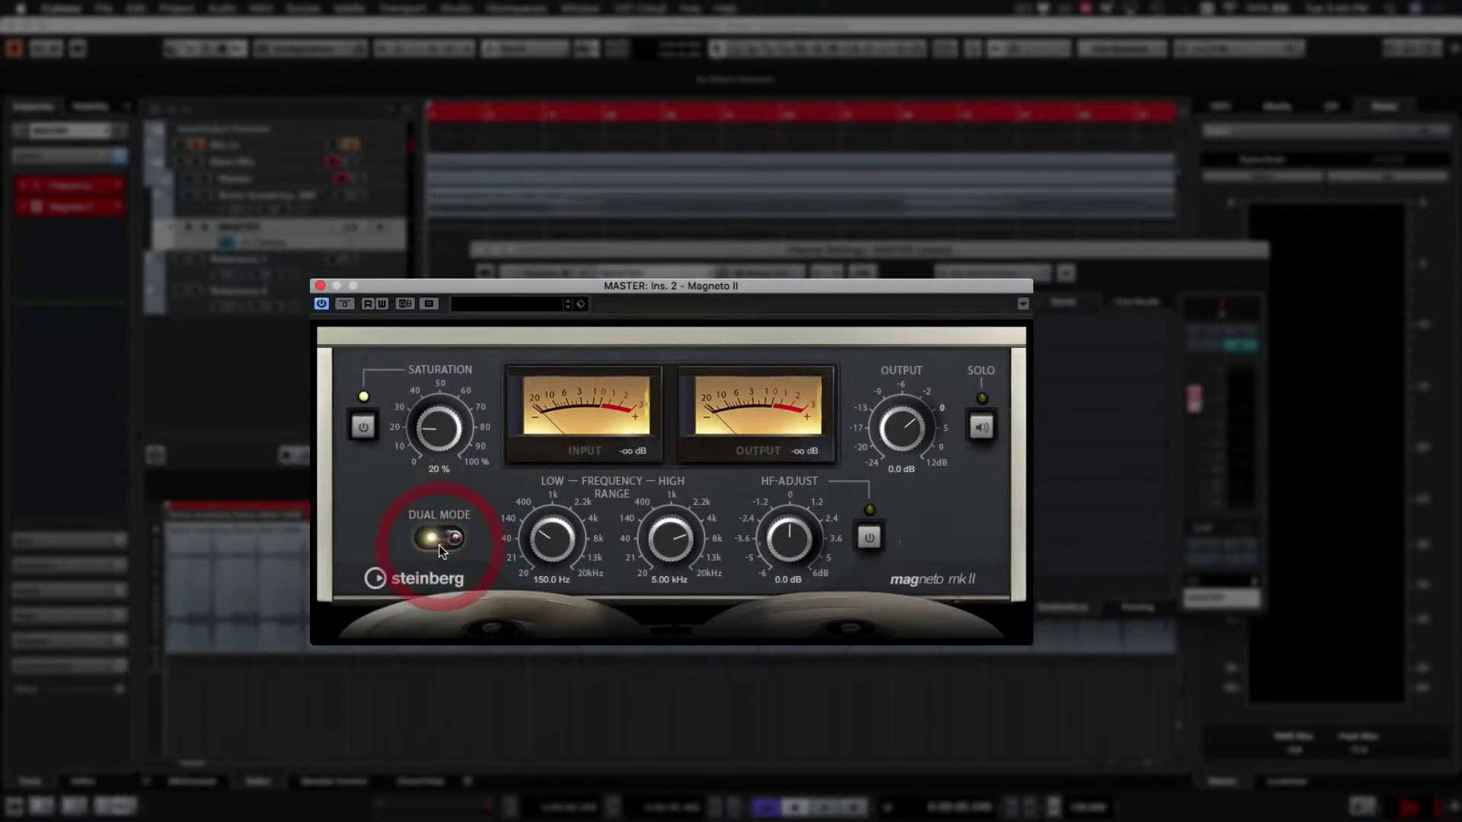
pyautogui.click(437, 542)
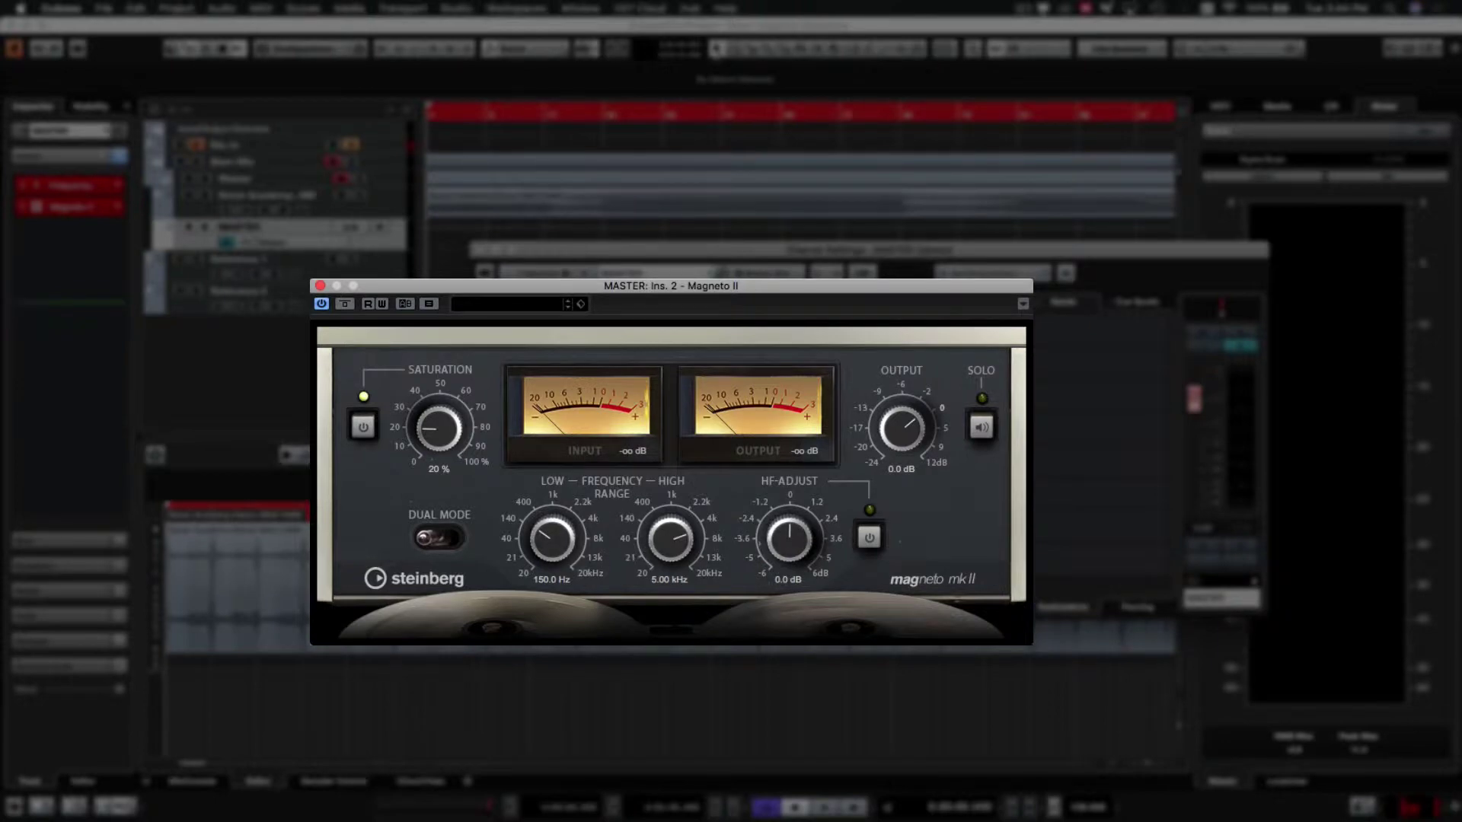
# Turn on Solo in Magneto II and set the frequency range during playback to 81.2 Hz low and about 12.45 kHz high
pyautogui.click(976, 426)
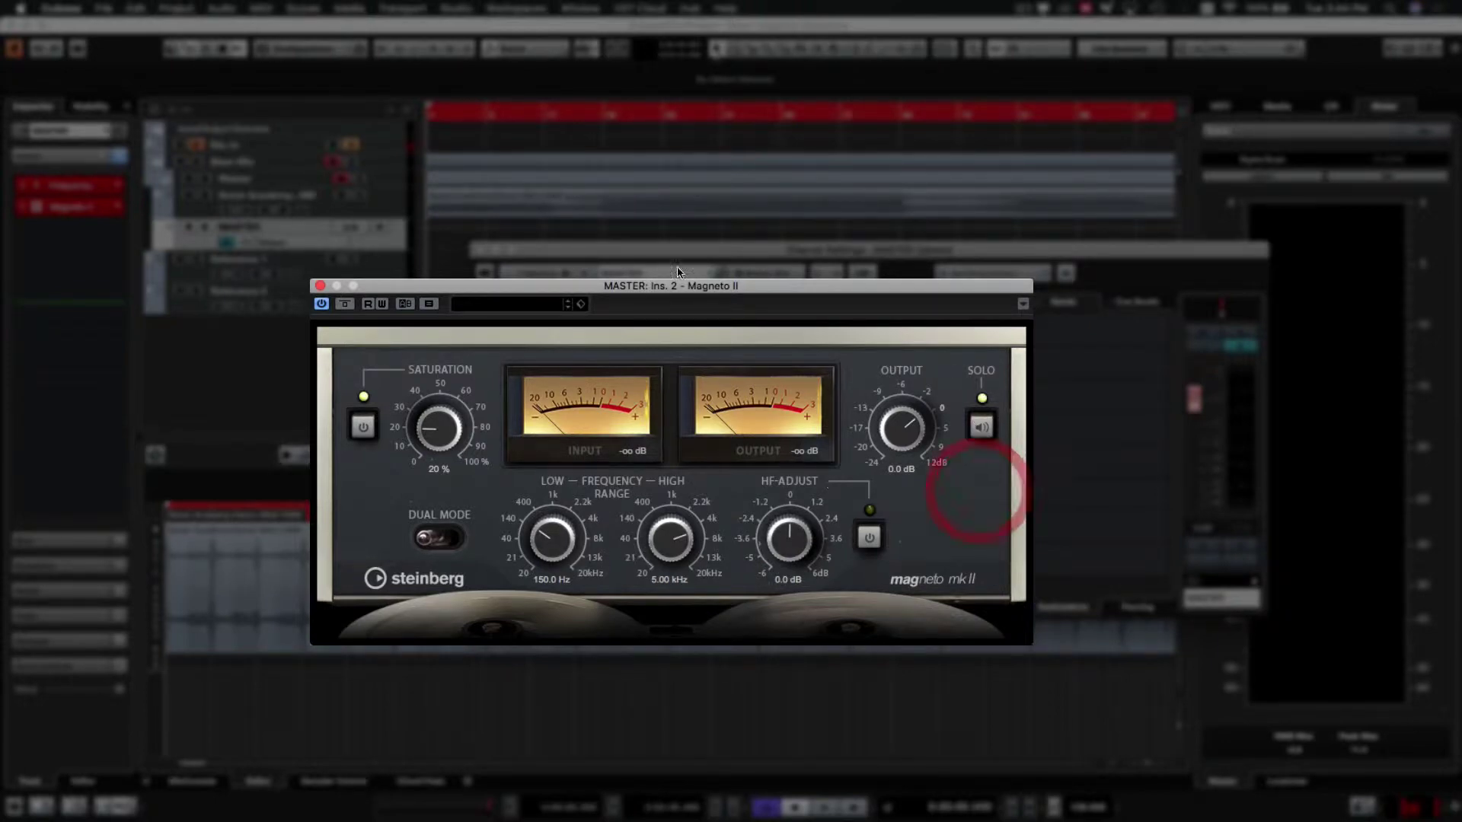
pyautogui.doubleClick(645, 118)
pyautogui.moveTo(560, 544); pyautogui.dragTo(587, 504)
pyautogui.moveTo(675, 539)
pyautogui.mouseDown()
pyautogui.moveTo(690, 583)
pyautogui.moveTo(653, 565)
pyautogui.moveTo(670, 490)
pyautogui.moveTo(669, 541)
pyautogui.mouseUp()
pyautogui.press('space')
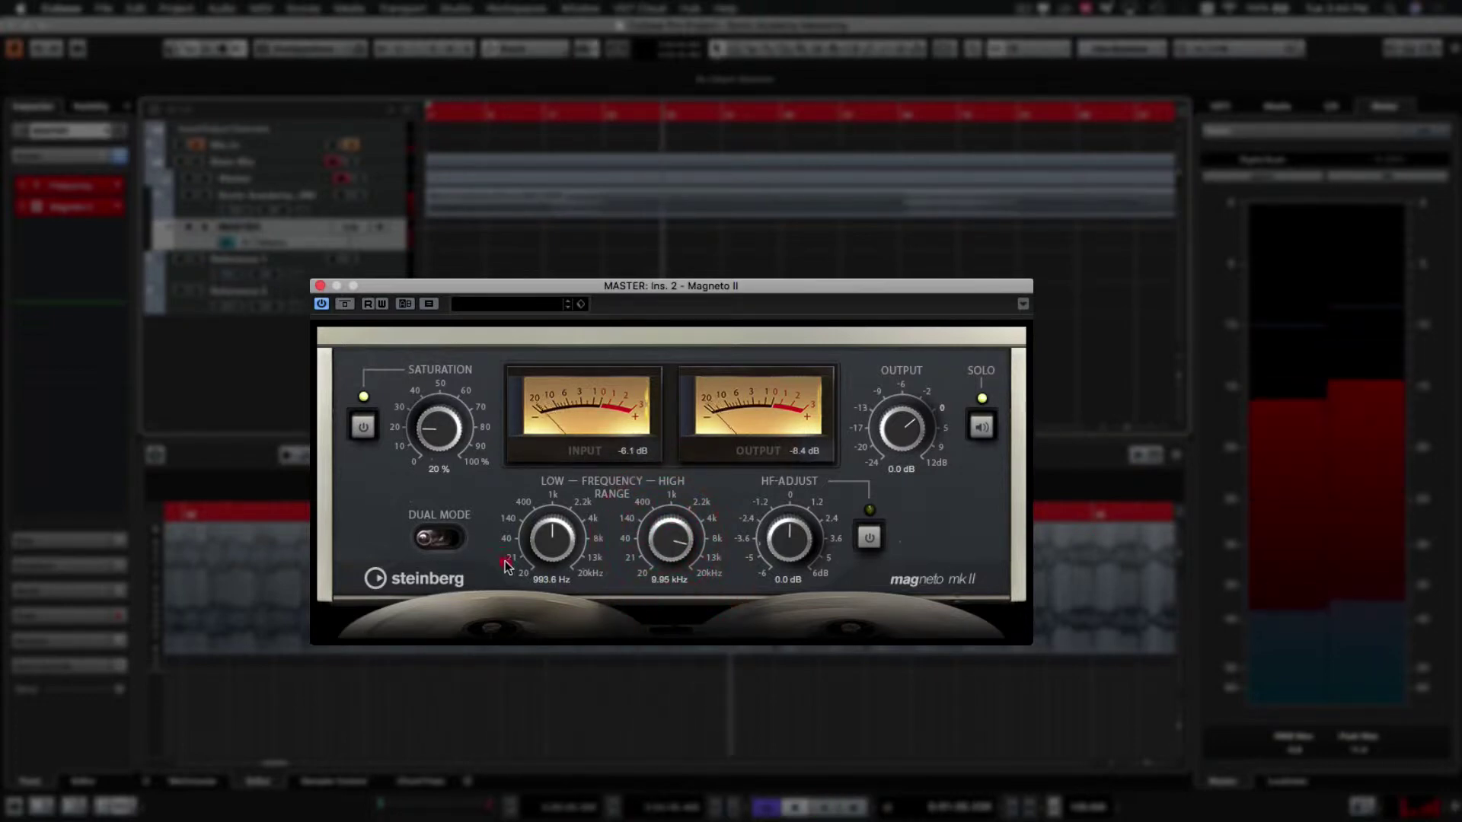
pyautogui.moveTo(505, 562); pyautogui.dragTo(535, 581)
pyautogui.press('space')
pyautogui.moveTo(670, 547); pyautogui.dragTo(662, 535)
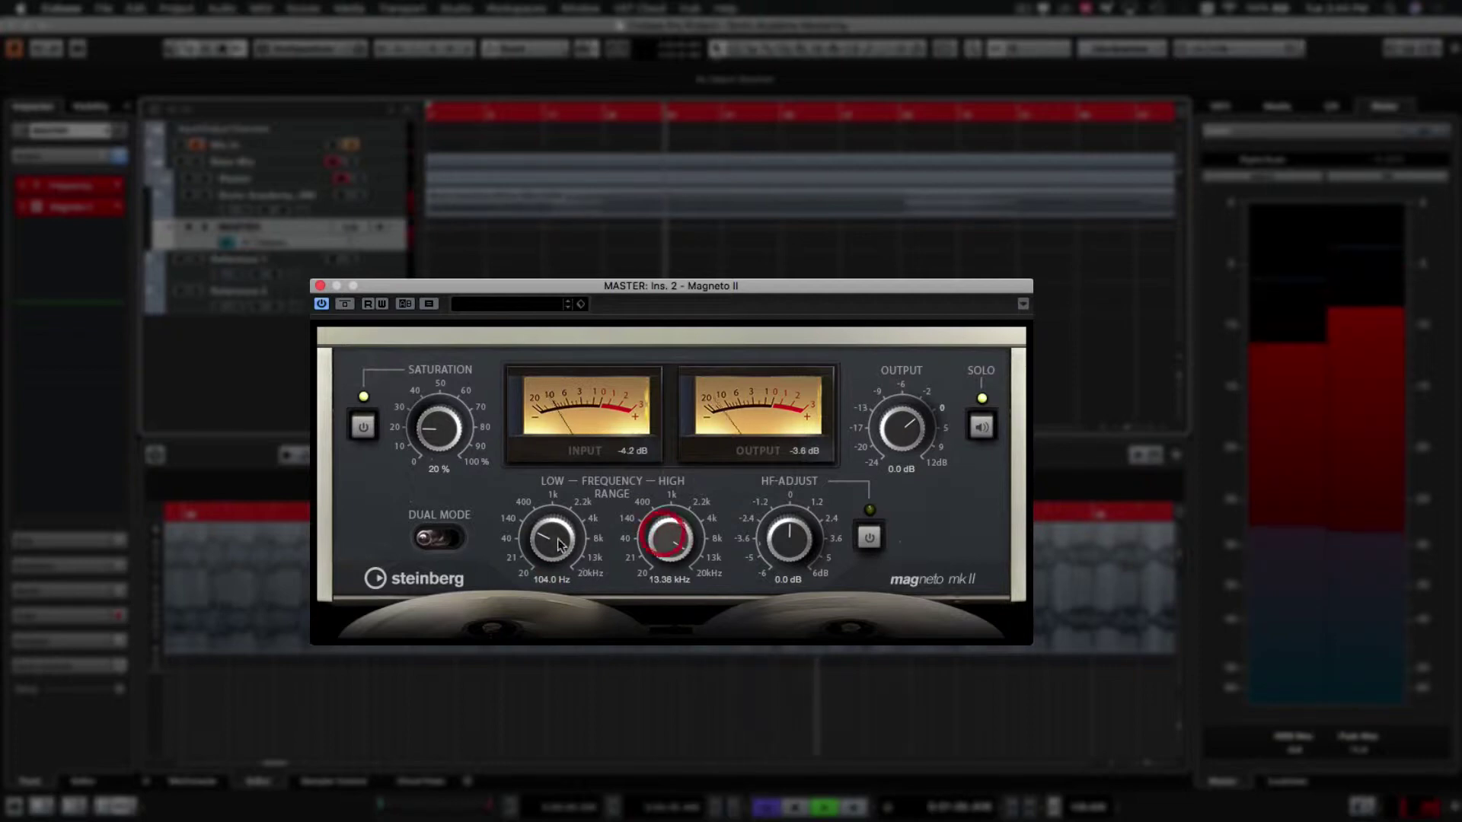
pyautogui.moveTo(558, 544); pyautogui.dragTo(545, 547)
pyautogui.press('space')
pyautogui.moveTo(653, 546); pyautogui.dragTo(655, 554)
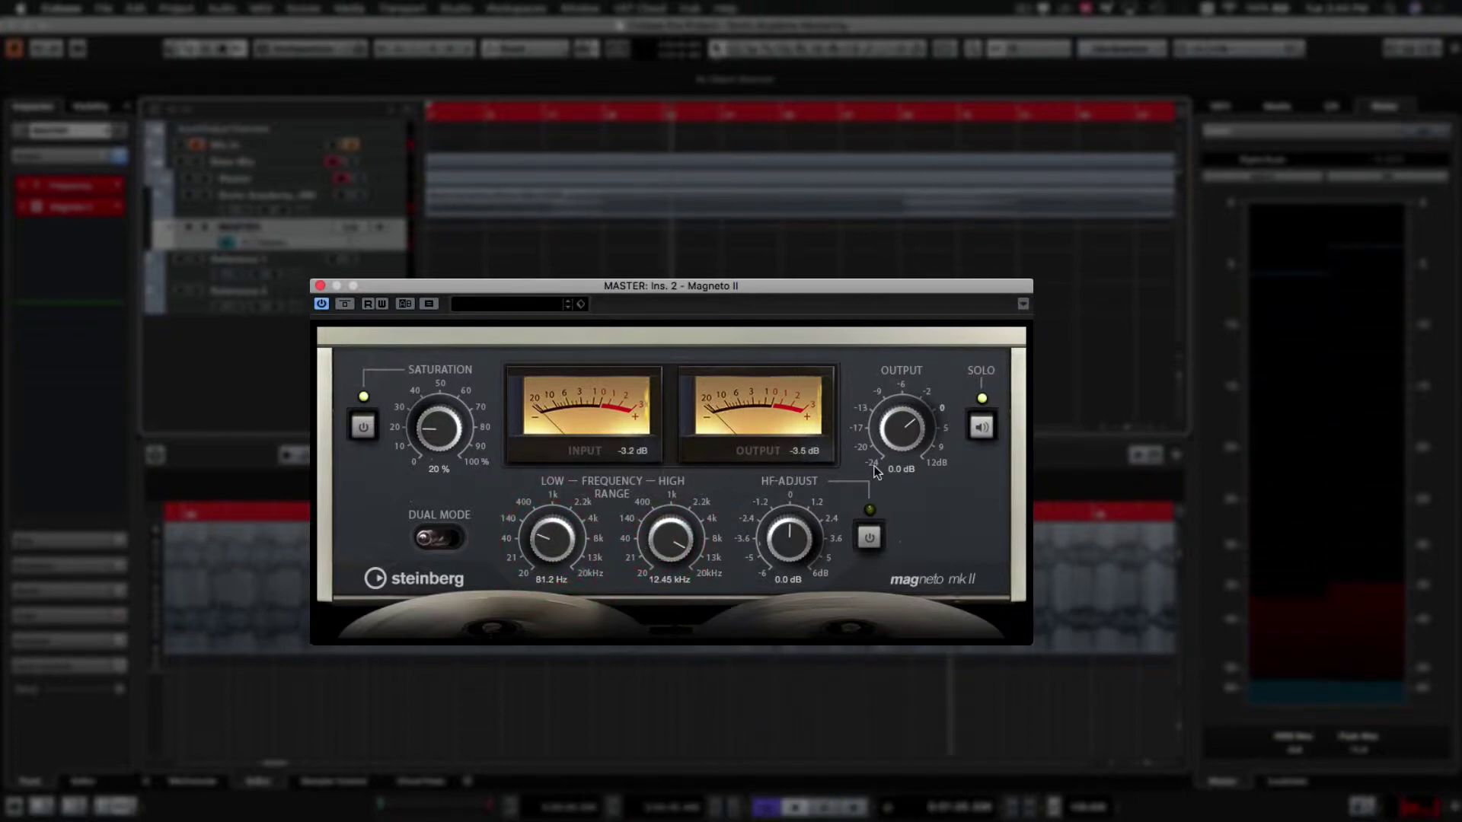
# Lower Magneto II's high frequency limit to 11.57 kHz and enable HF-Adjust with a 1.5 dB boost
pyautogui.click(867, 538)
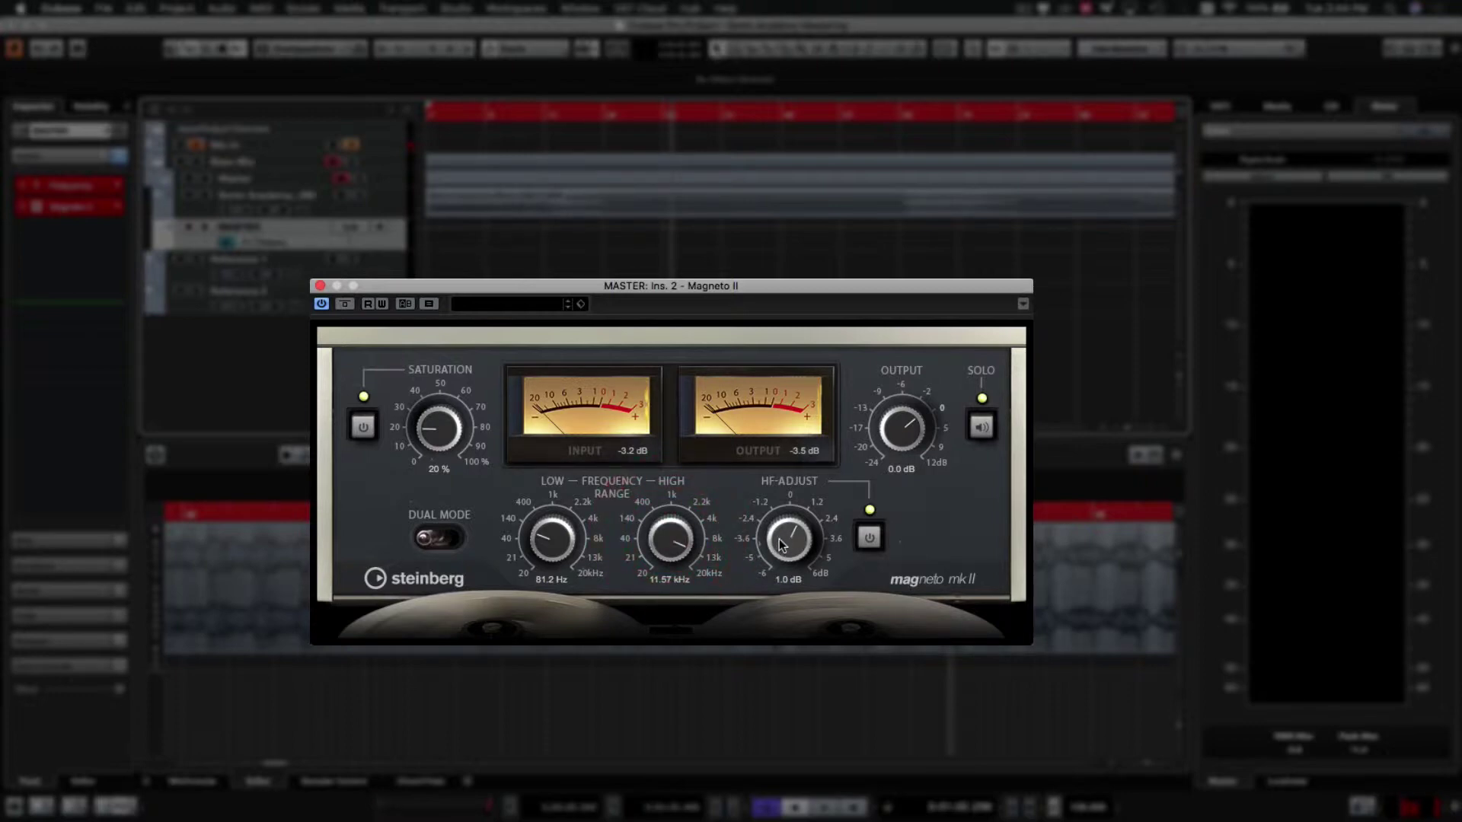
pyautogui.press('space')
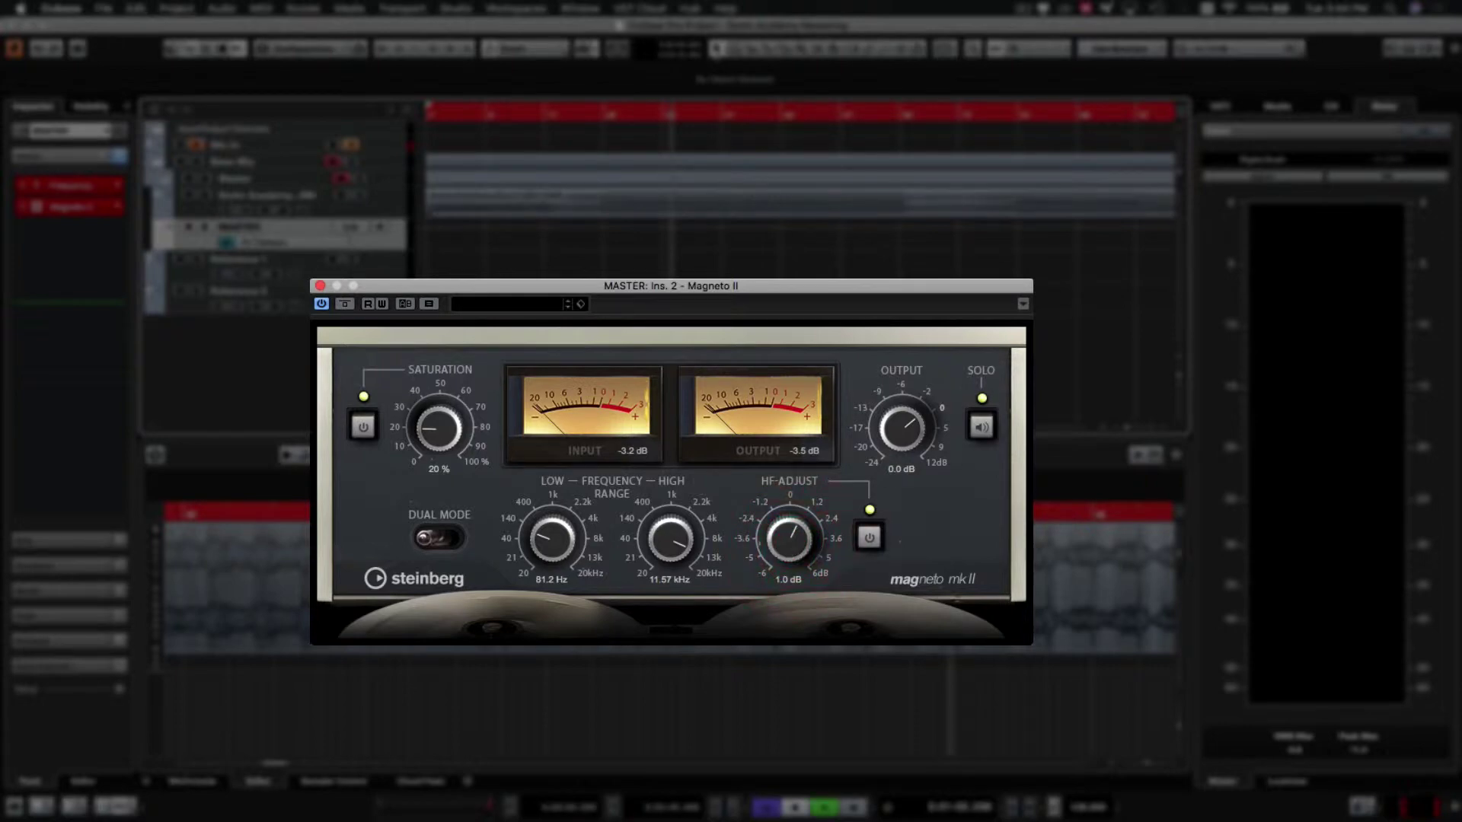
pyautogui.moveTo(788, 545)
pyautogui.mouseDown()
pyautogui.moveTo(775, 568)
pyautogui.moveTo(785, 478)
pyautogui.moveTo(788, 554)
pyautogui.mouseUp()
pyautogui.press('space')
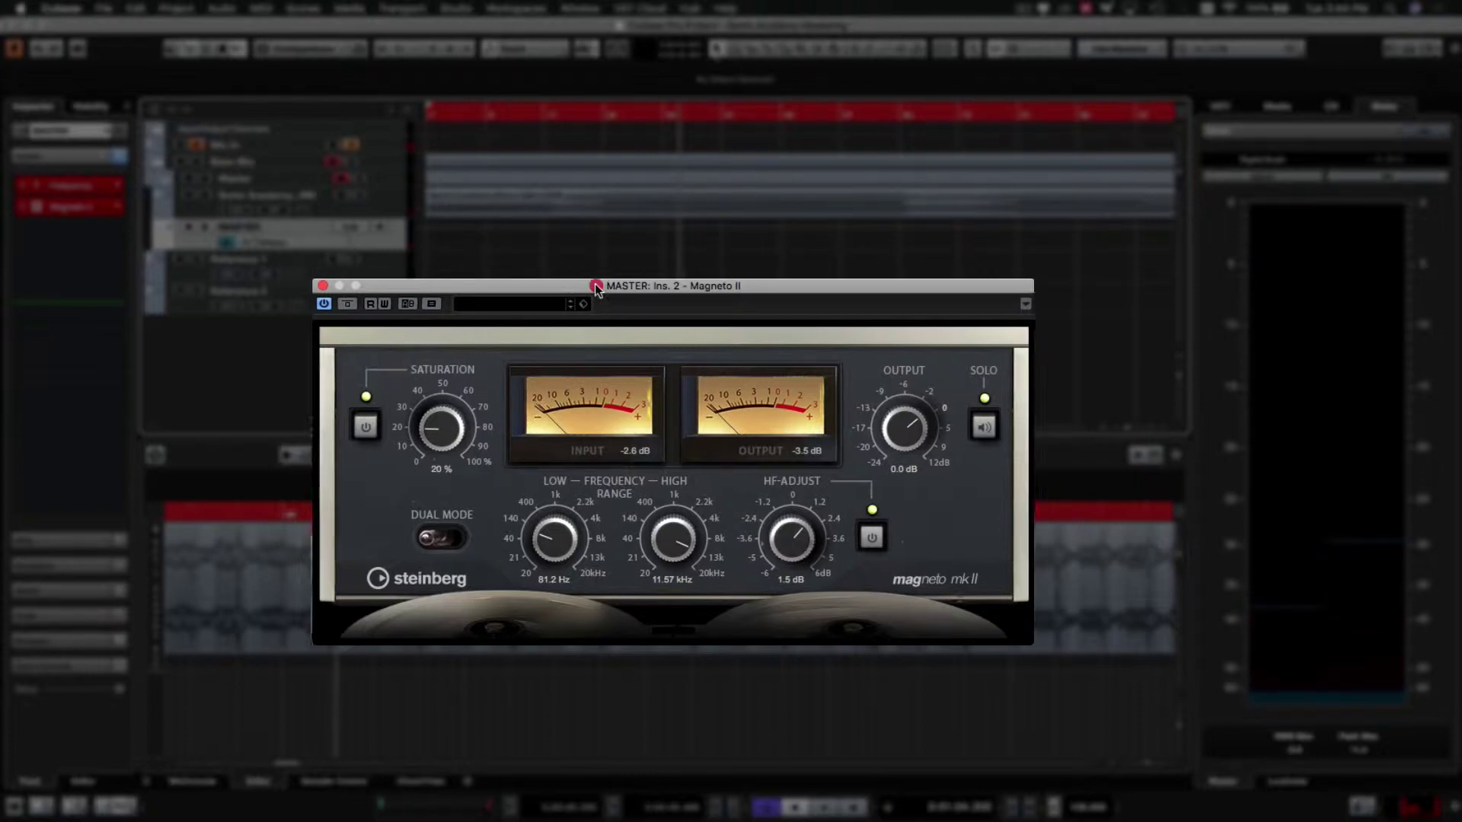
# Audition Magneto II's saturation up to 100 % during playback, then set it to 33 %
pyautogui.moveTo(567, 288); pyautogui.dragTo(698, 257)
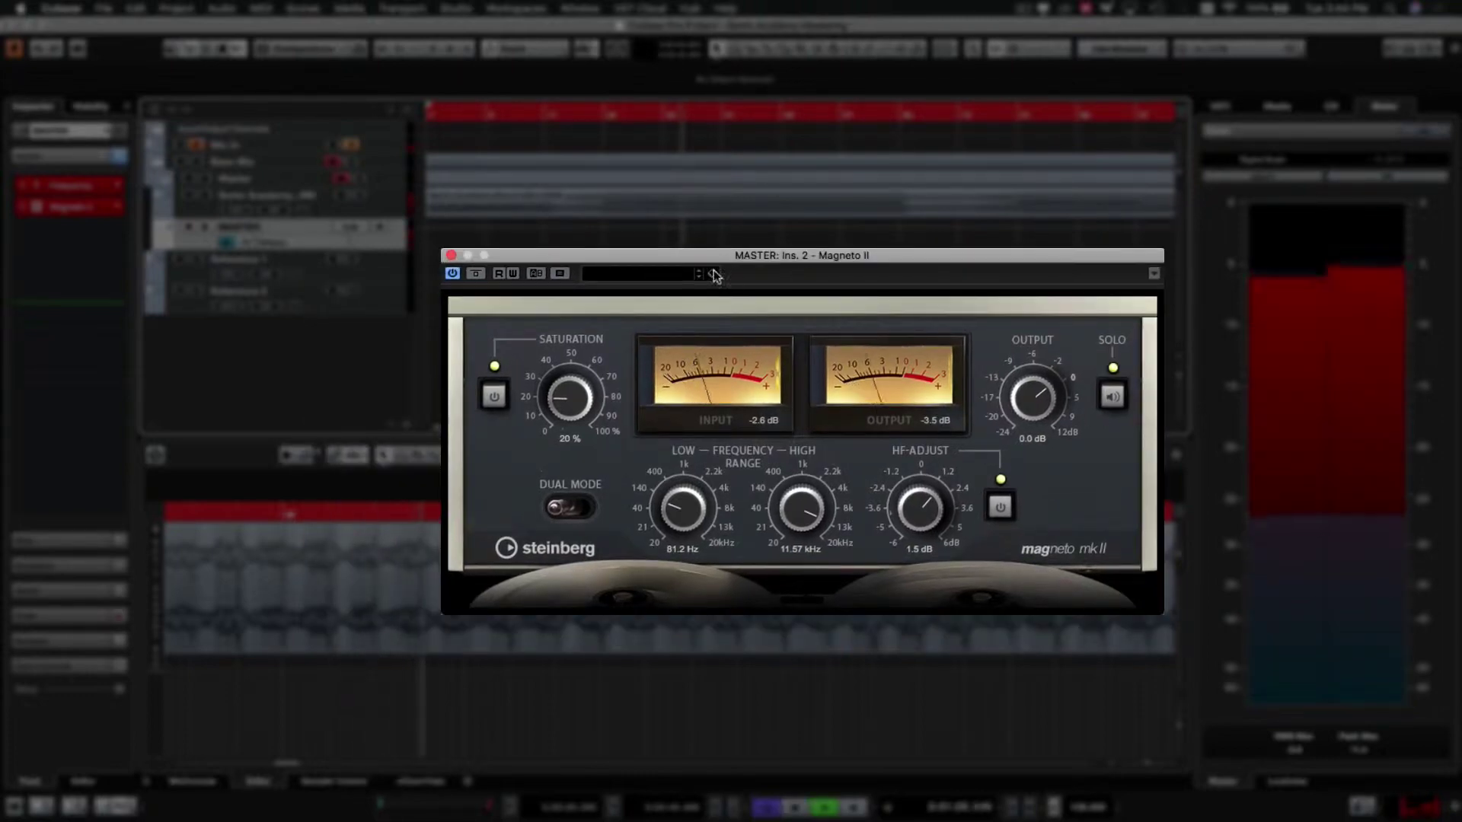
pyautogui.moveTo(582, 399); pyautogui.dragTo(562, 256)
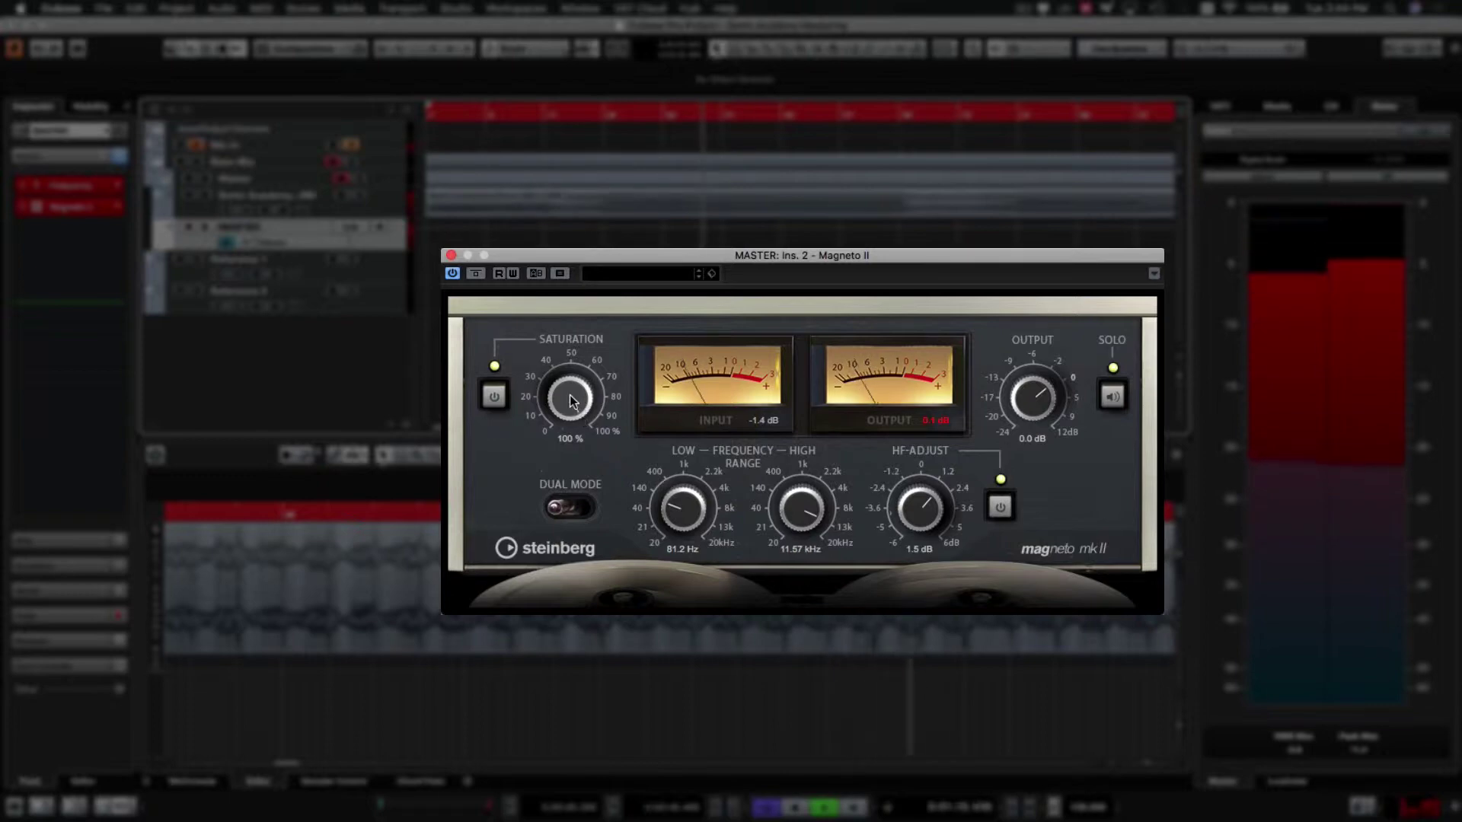
pyautogui.moveTo(571, 392)
pyautogui.mouseDown()
pyautogui.moveTo(591, 498)
pyautogui.moveTo(568, 398)
pyautogui.moveTo(569, 416)
pyautogui.mouseUp()
pyautogui.press('space')
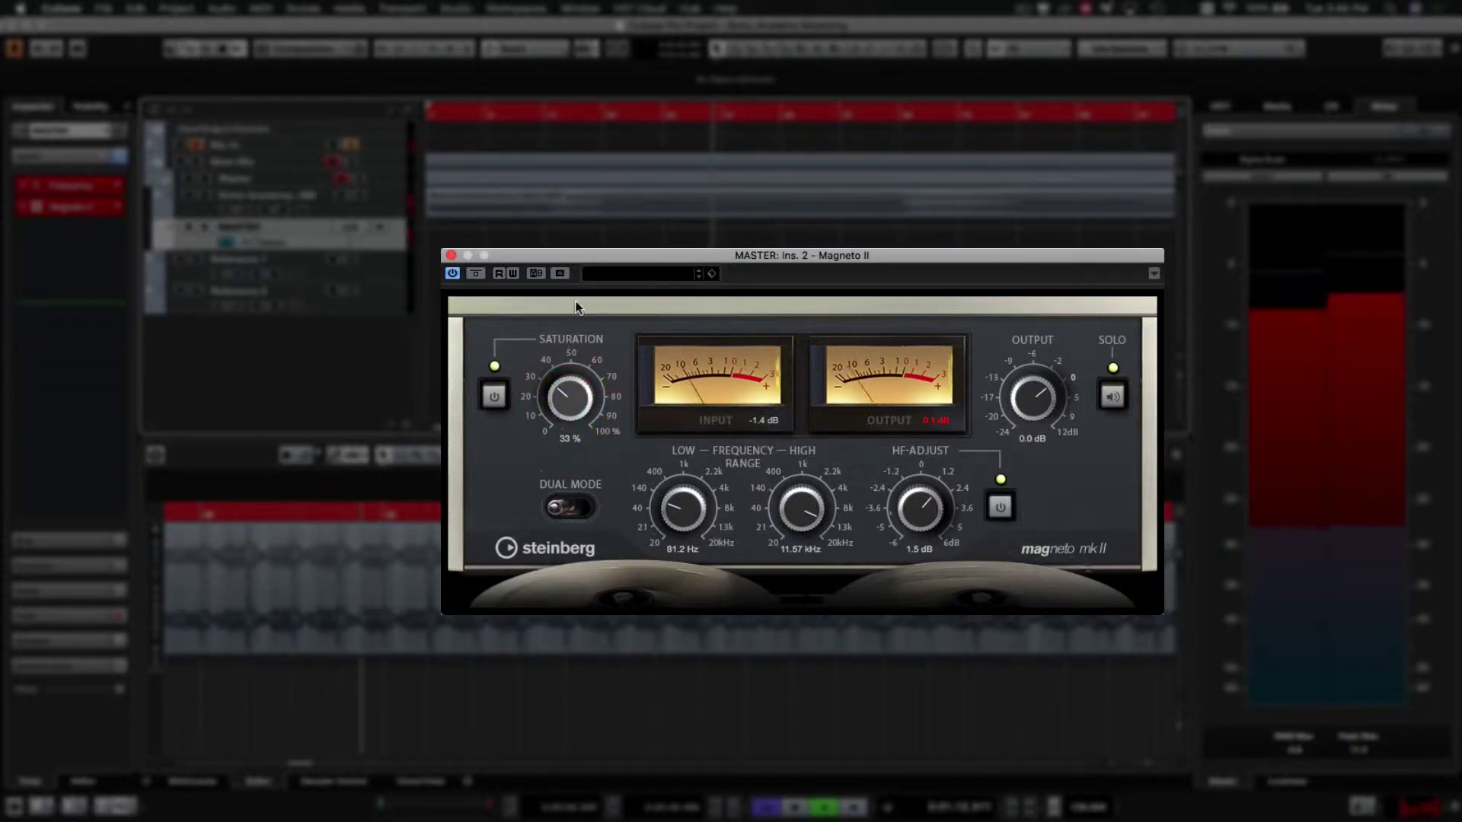
# Compare the soloed saturation signal with Magneto II bypassed and active during playback
pyautogui.moveTo(515, 255); pyautogui.dragTo(448, 247)
pyautogui.click(405, 265)
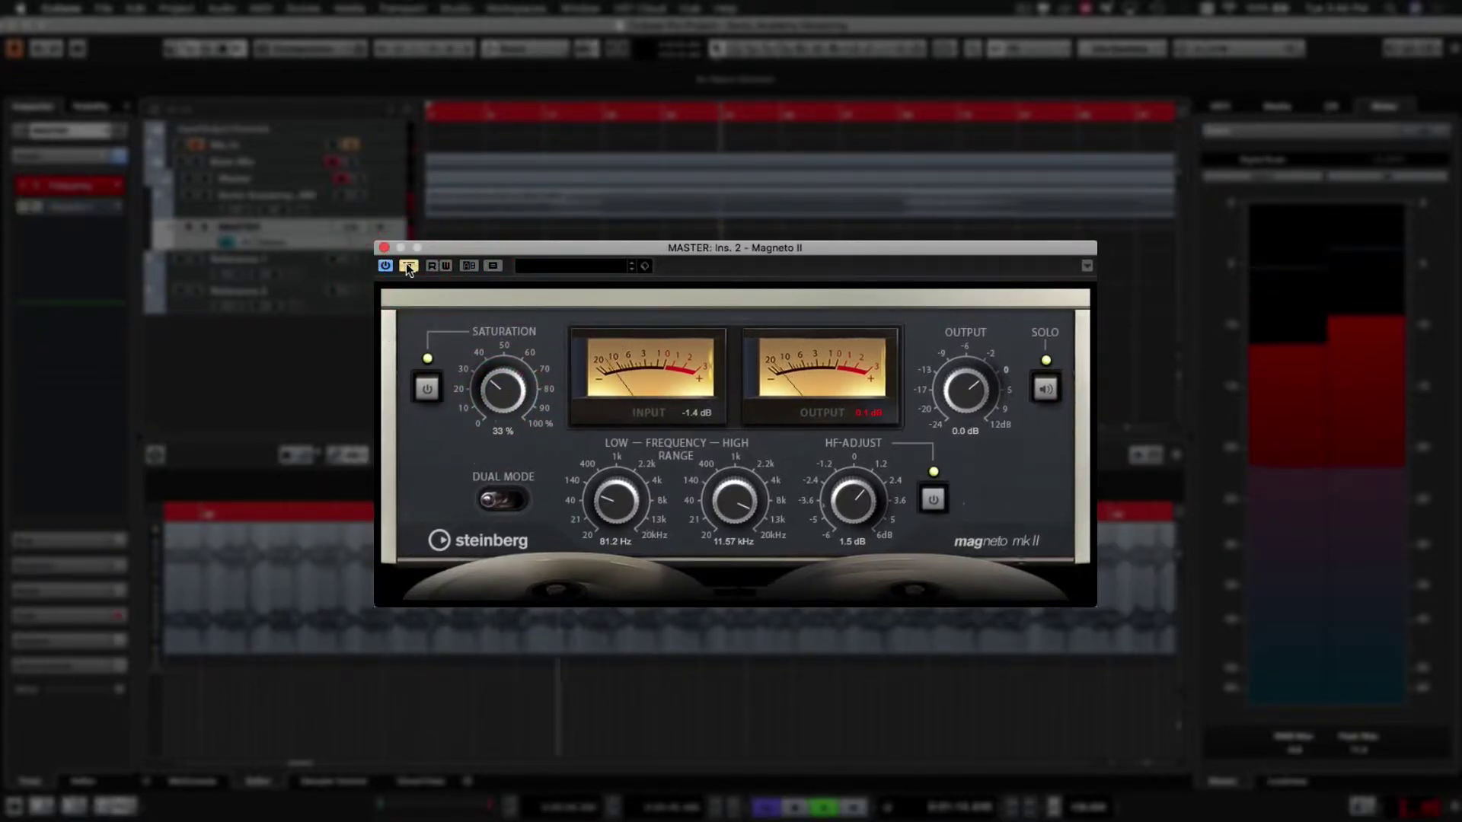
pyautogui.click(405, 265)
pyautogui.press('space')
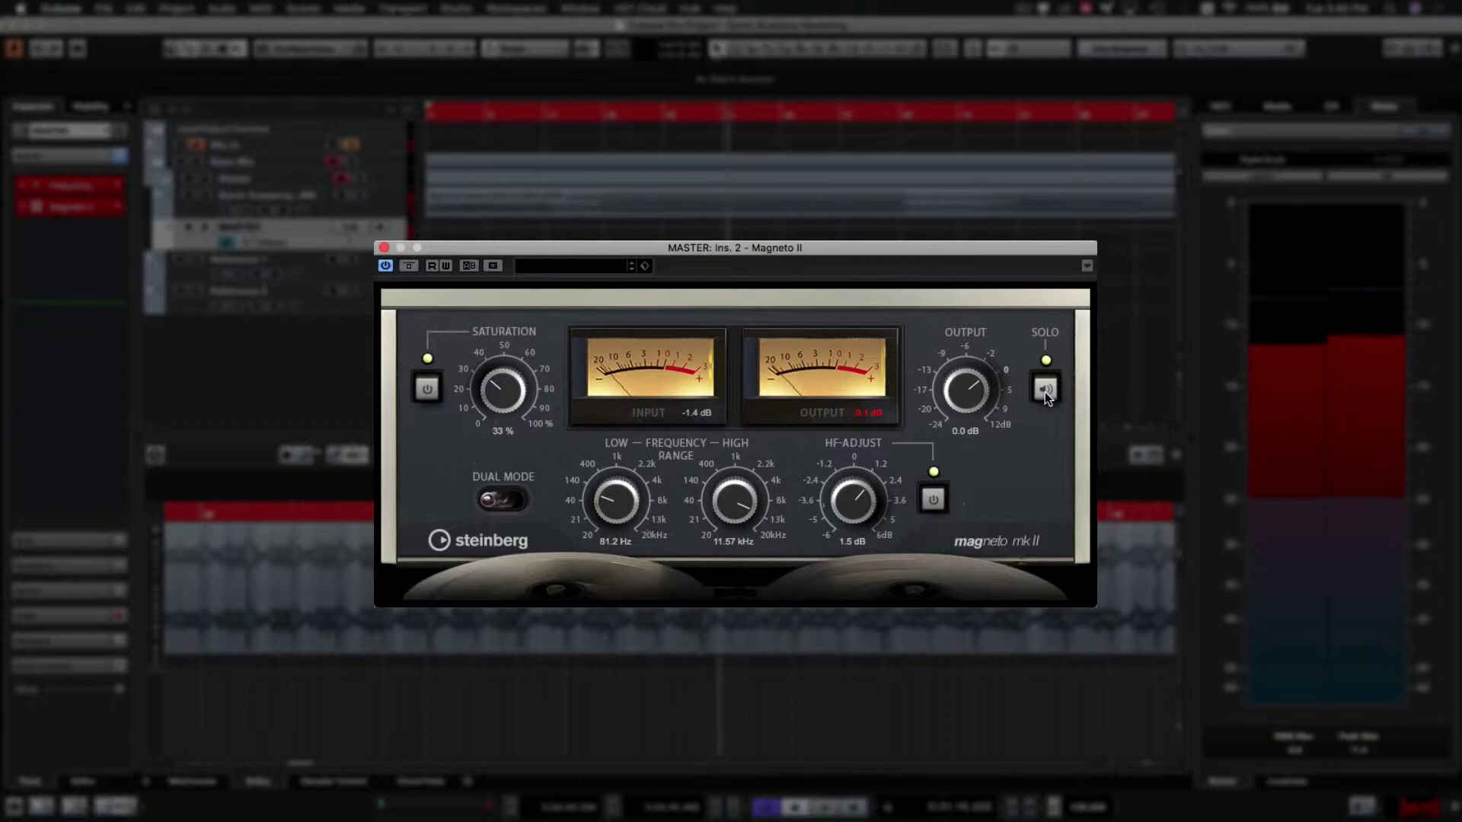
# Turn off Solo and set Saturation to 35 % while comparing the full mix with Magneto II bypassed and active
pyautogui.click(1044, 391)
pyautogui.press('space')
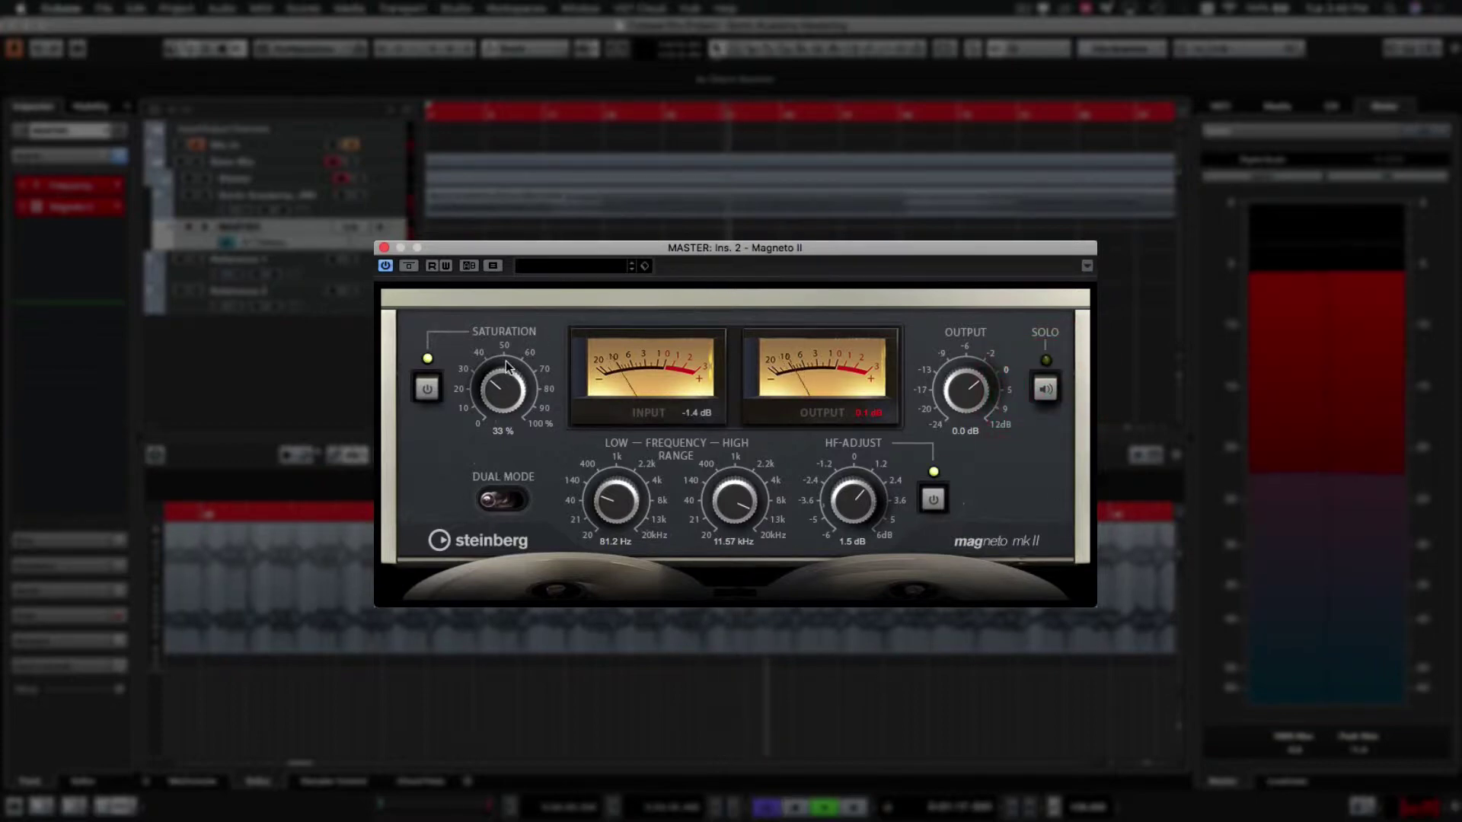
pyautogui.click(409, 267)
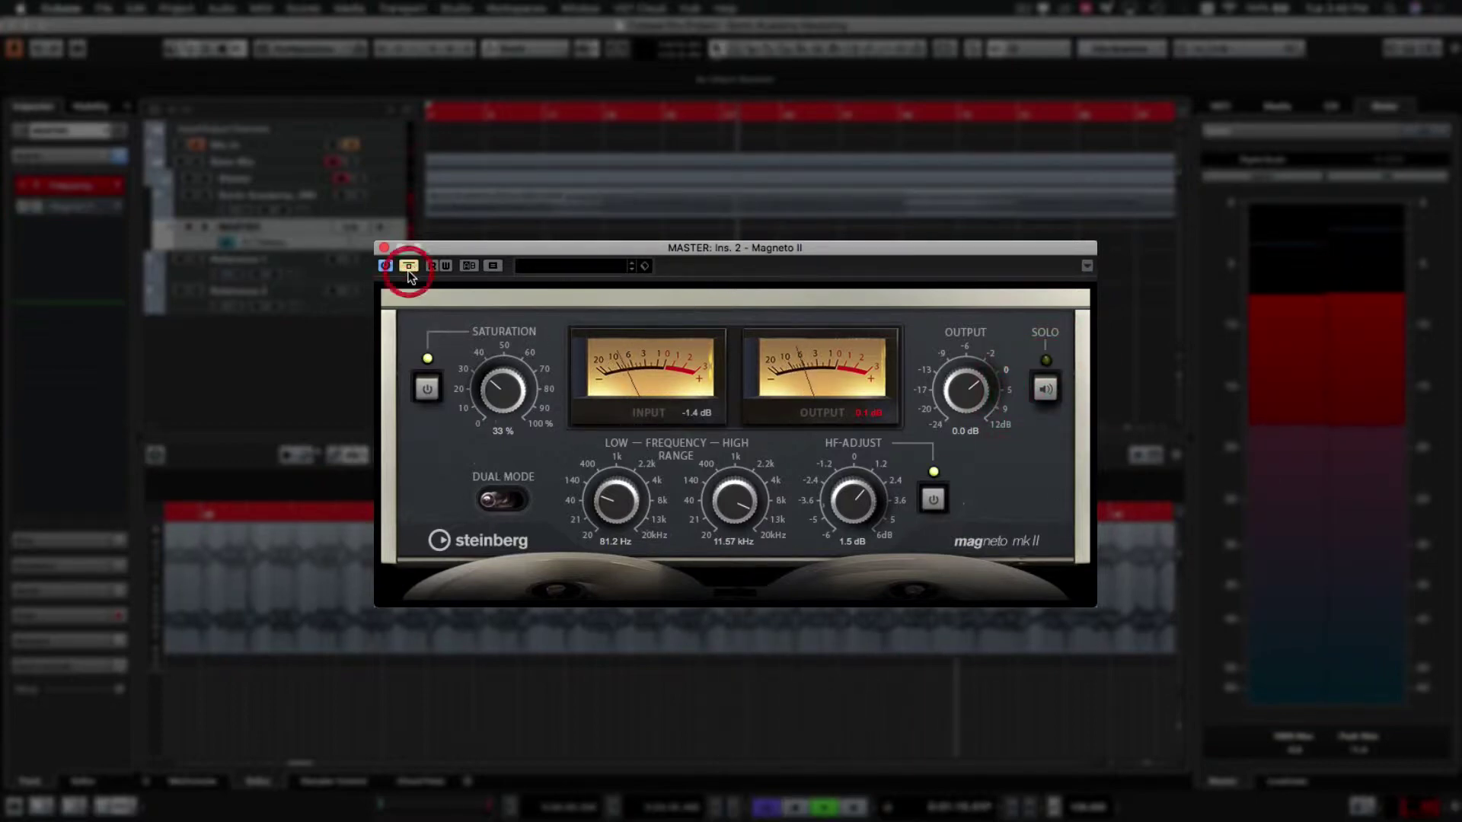
pyautogui.click(409, 268)
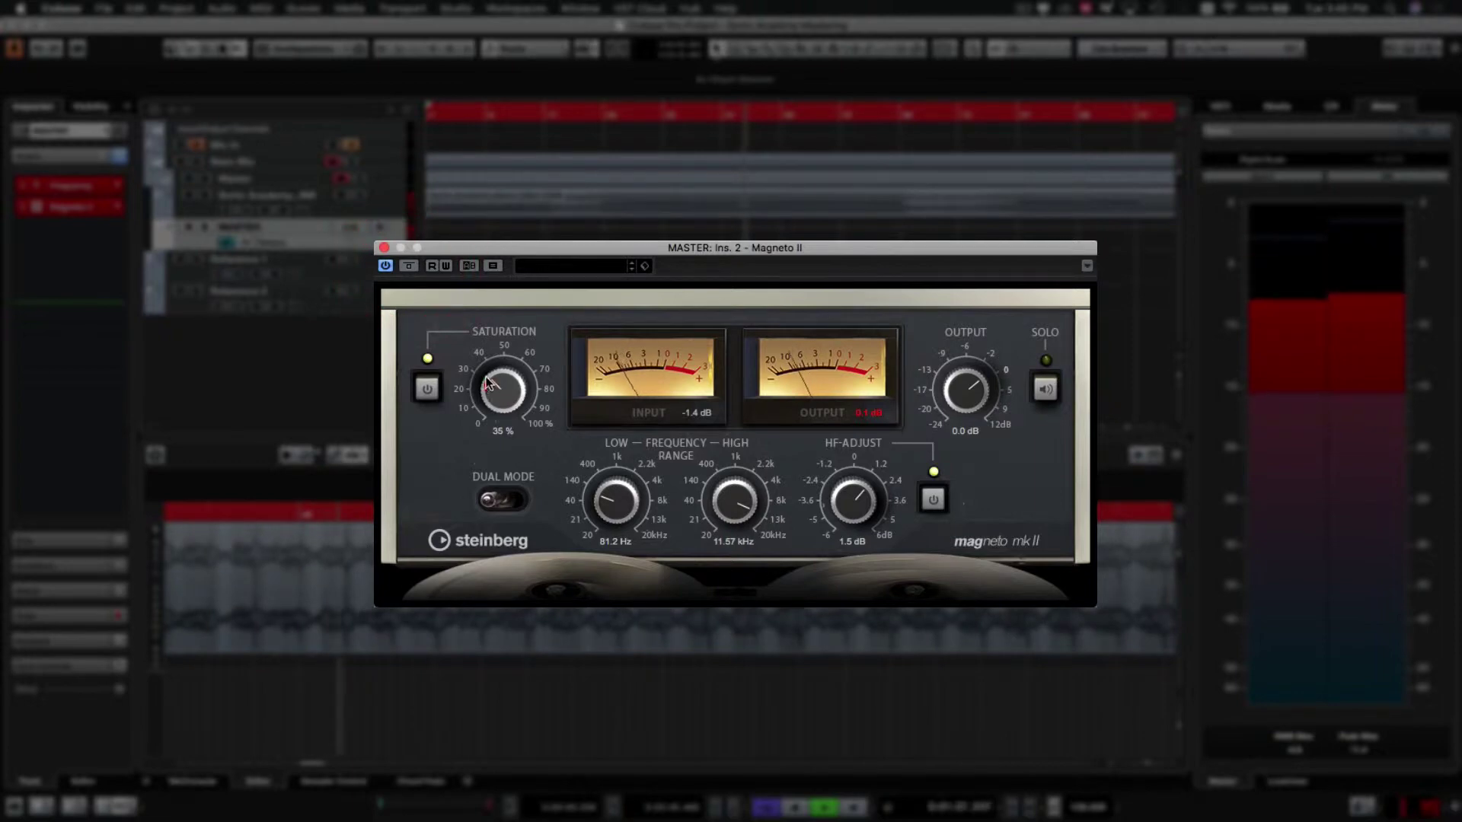
pyautogui.click(409, 266)
pyautogui.click(414, 263)
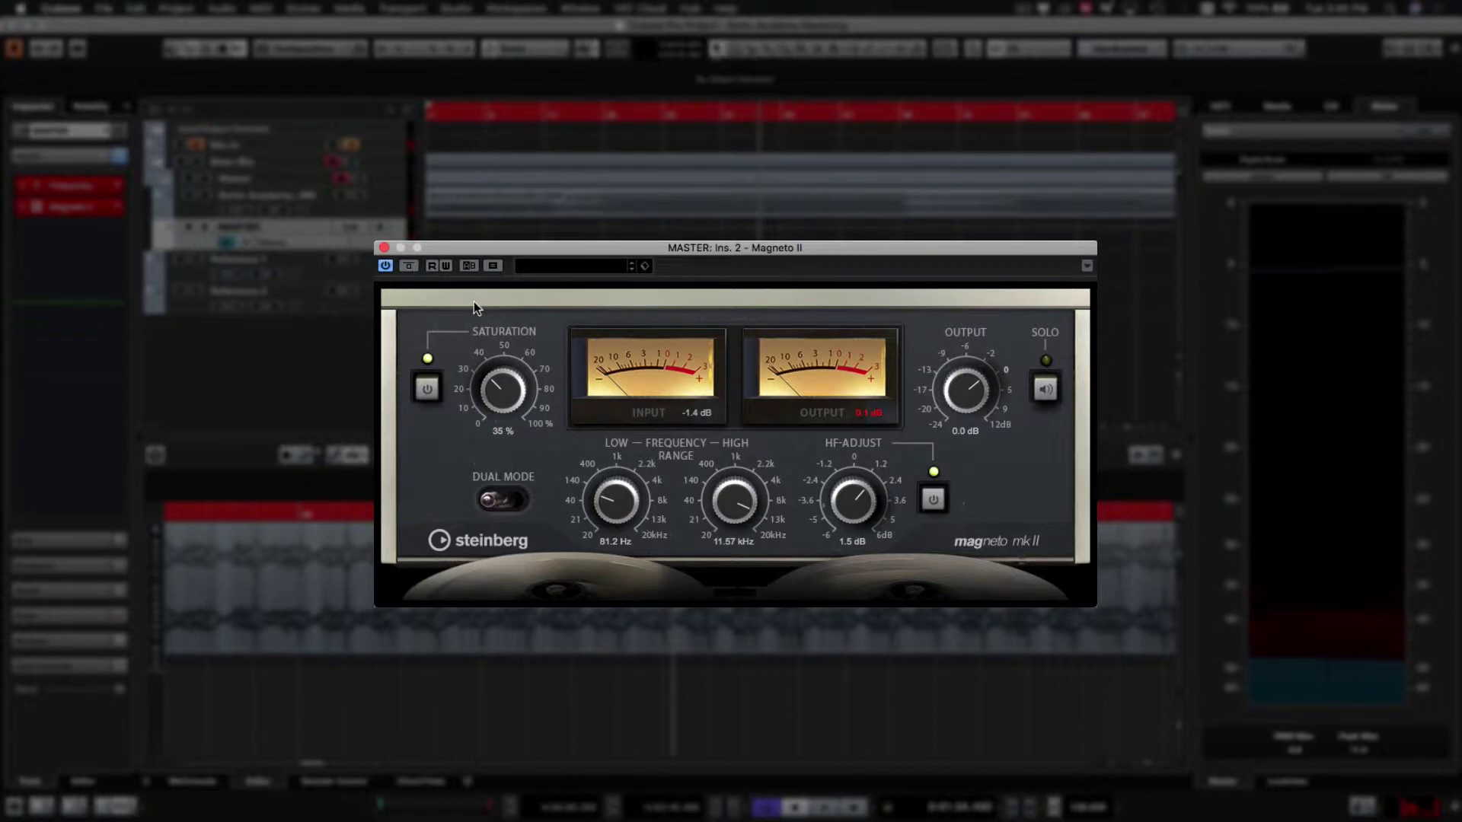
# Lower Magneto II's output to -1.1 dB, keep HF-Adjust enabled, and close the plug-in window
pyautogui.moveTo(526, 248); pyautogui.dragTo(550, 231)
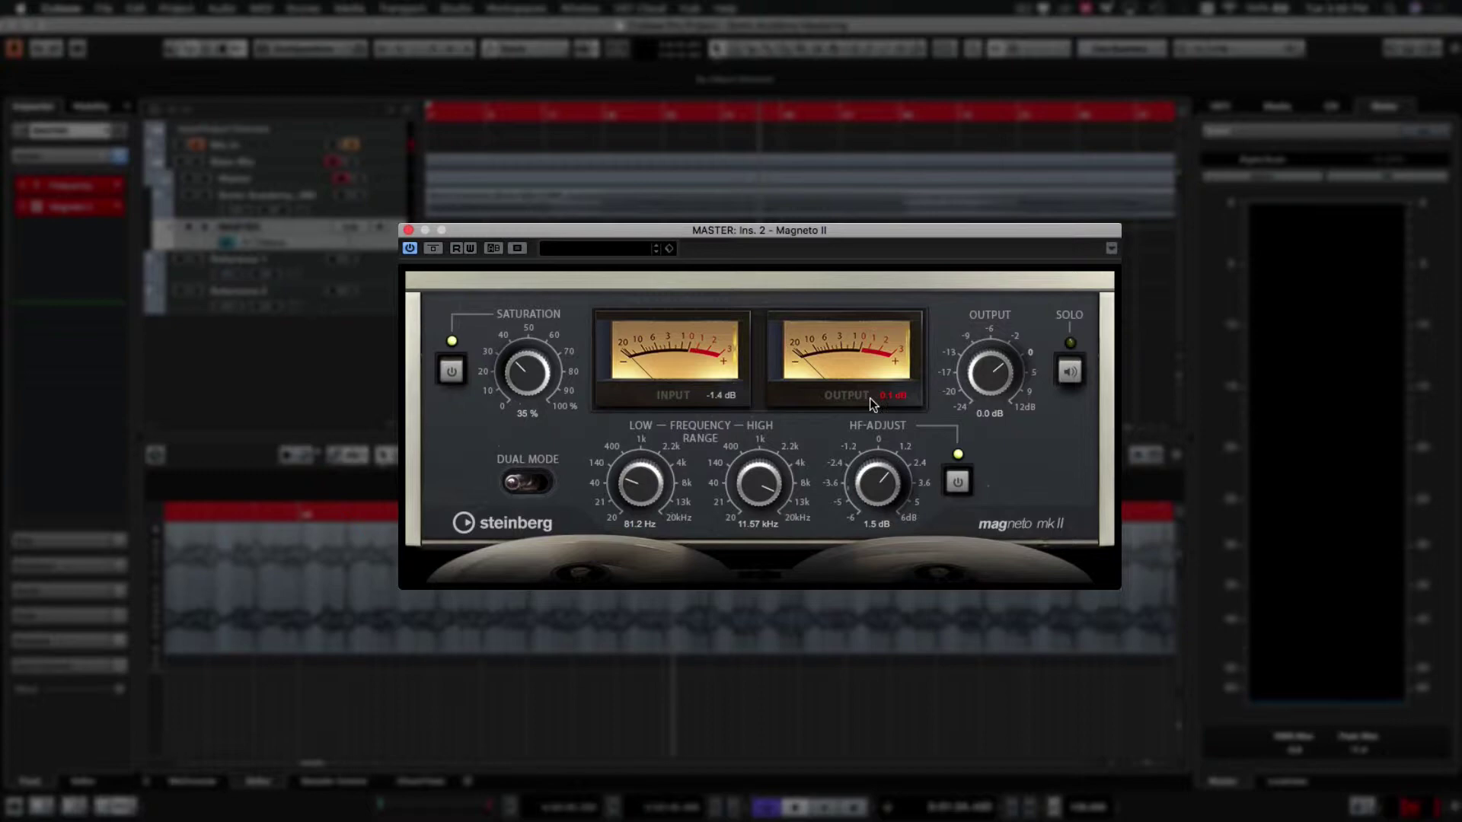
pyautogui.click(959, 481)
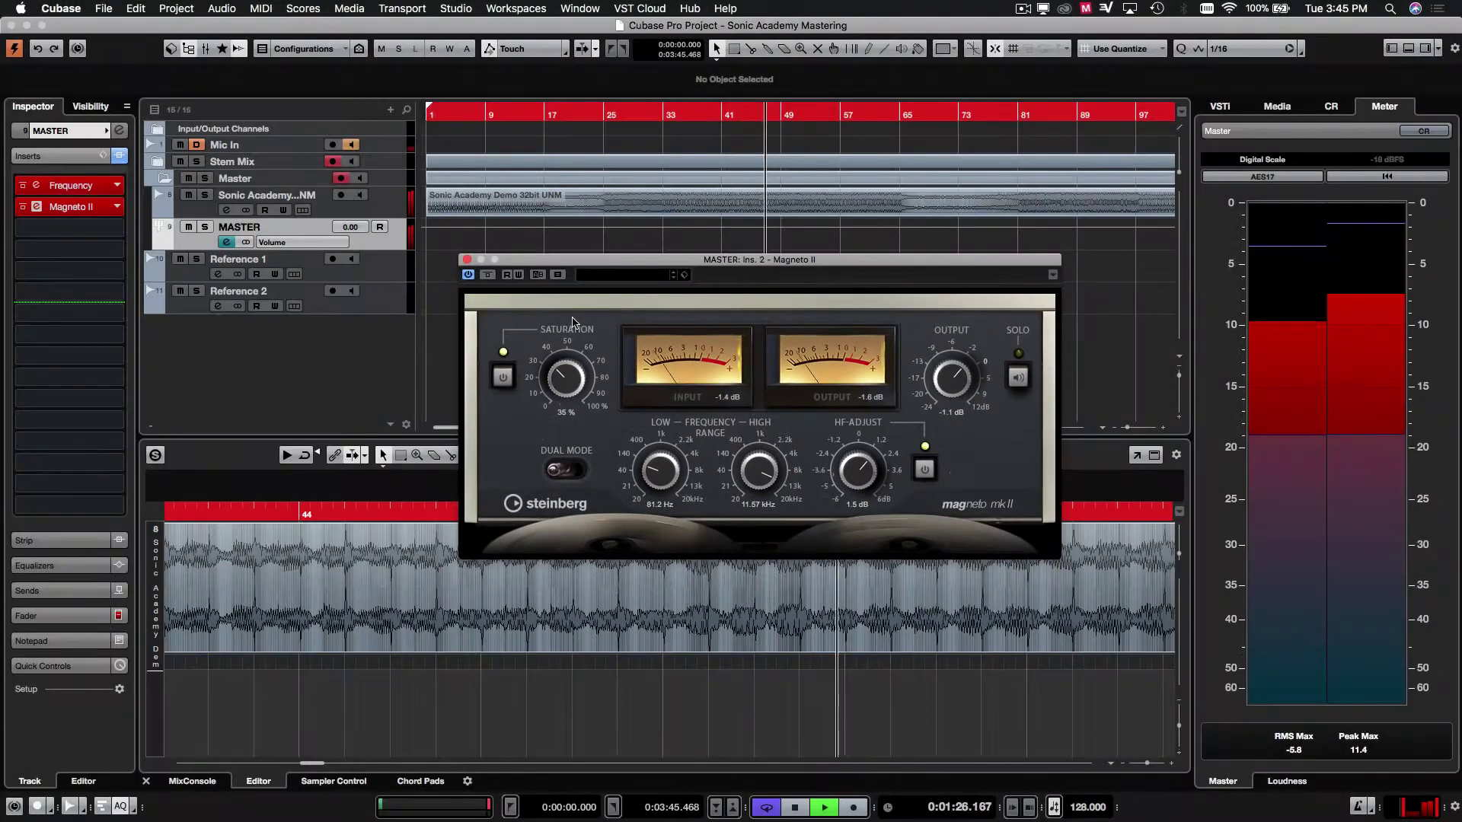
pyautogui.click(467, 260)
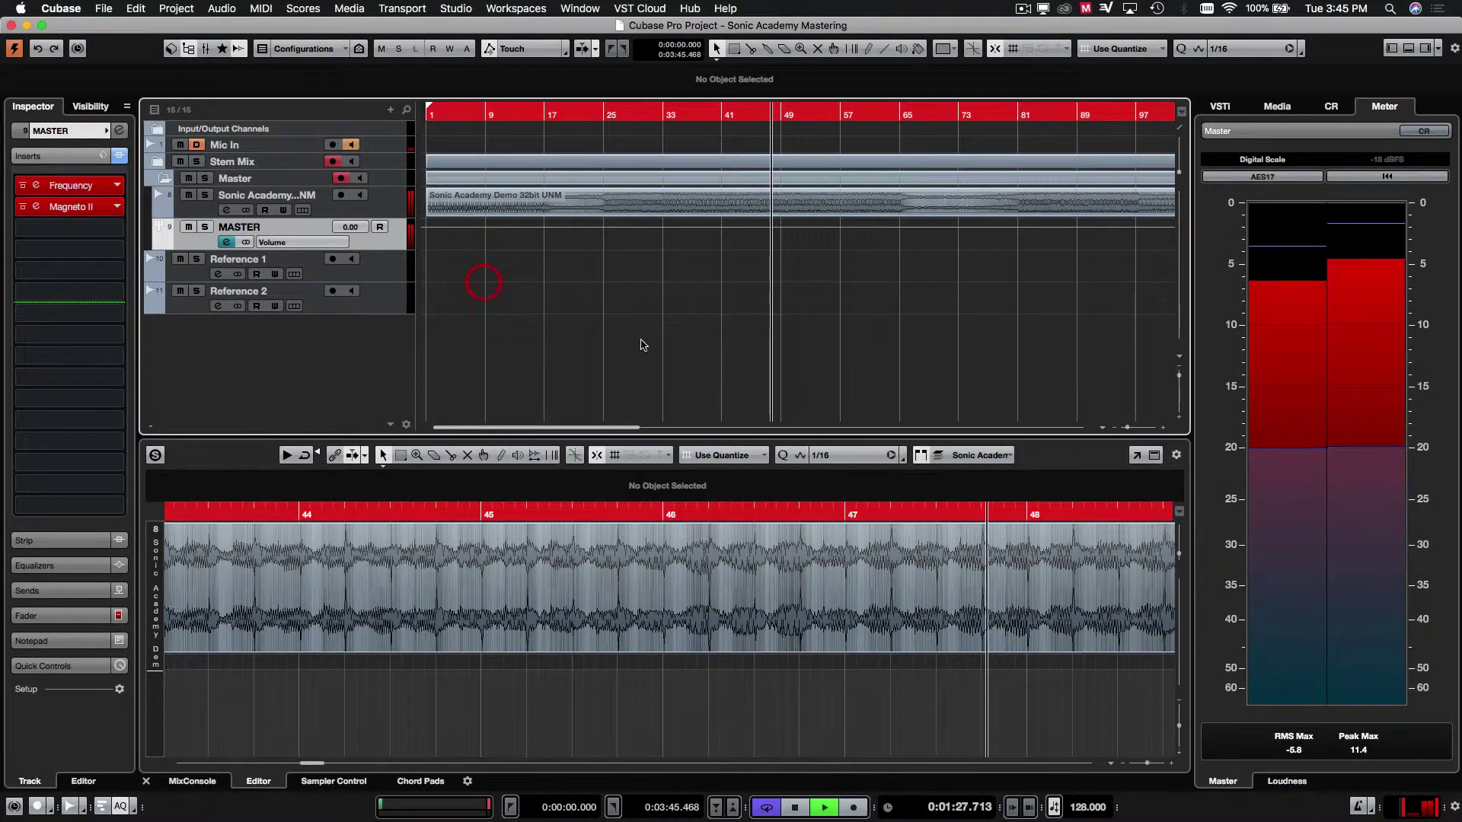
# Insert the MultibandCompressor in the MASTER channel's third insert slot and play the track through it
pyautogui.click(226, 242)
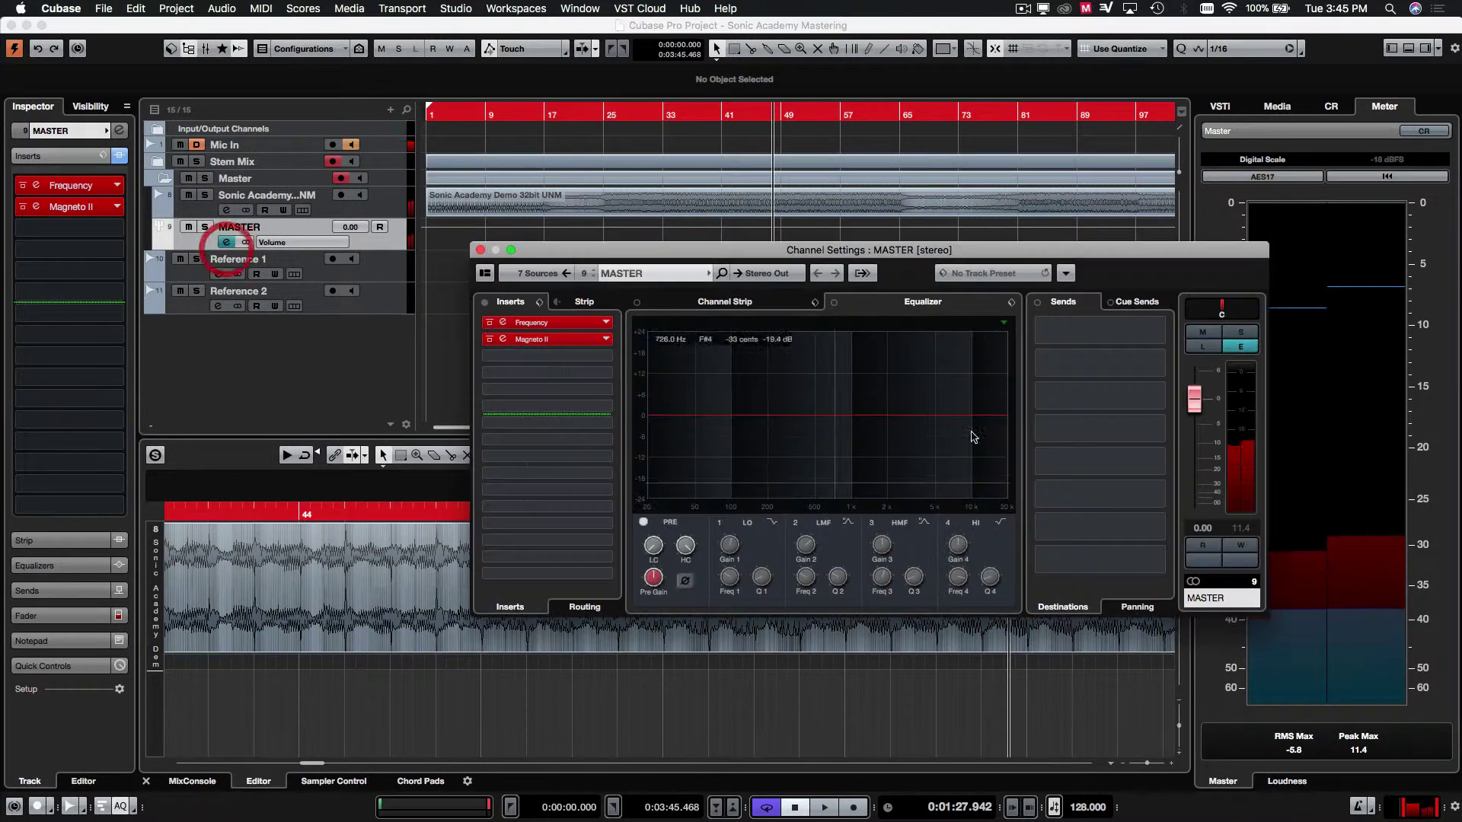
pyautogui.click(522, 356)
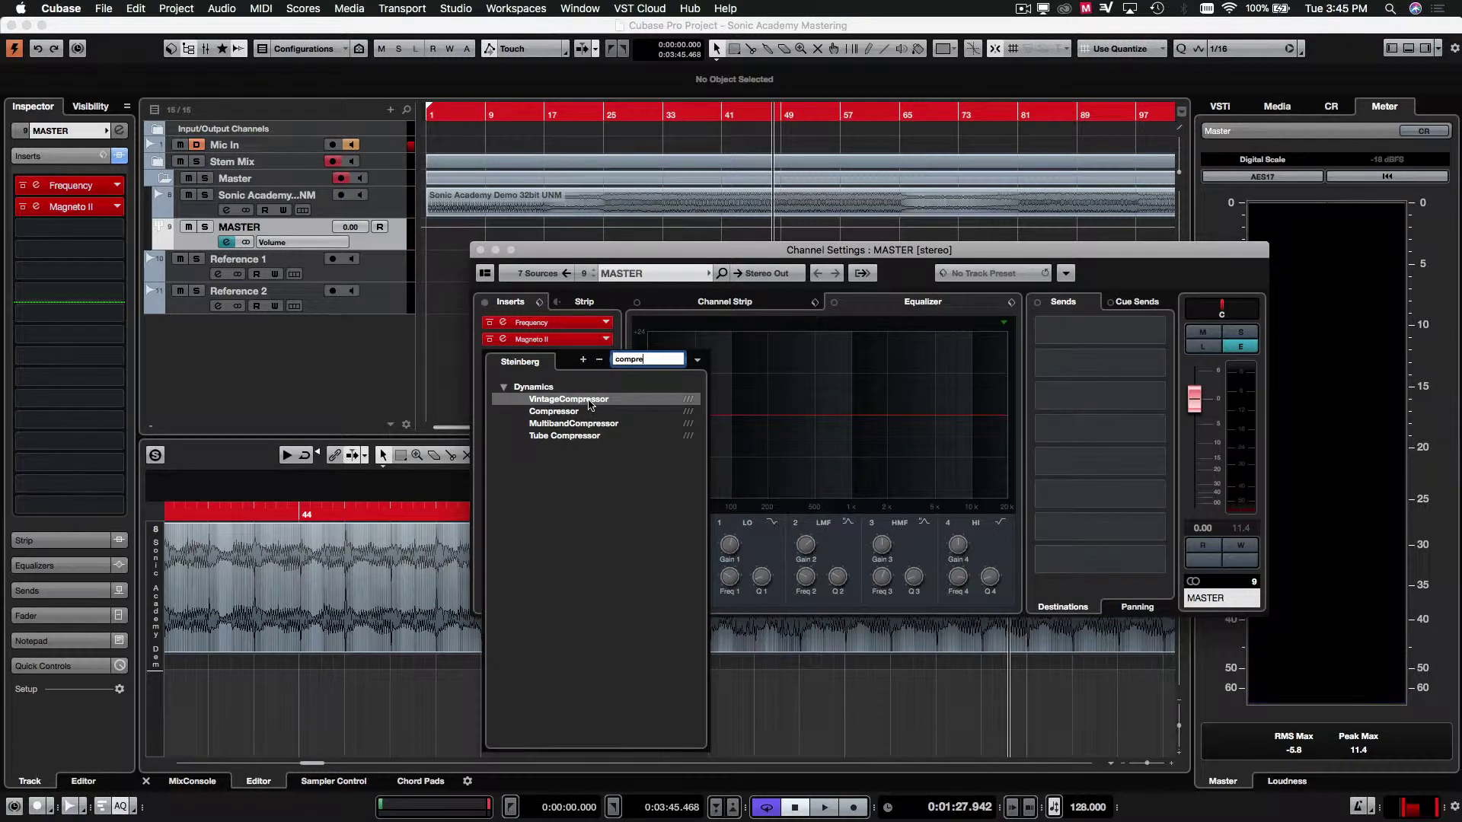
pyautogui.click(589, 424)
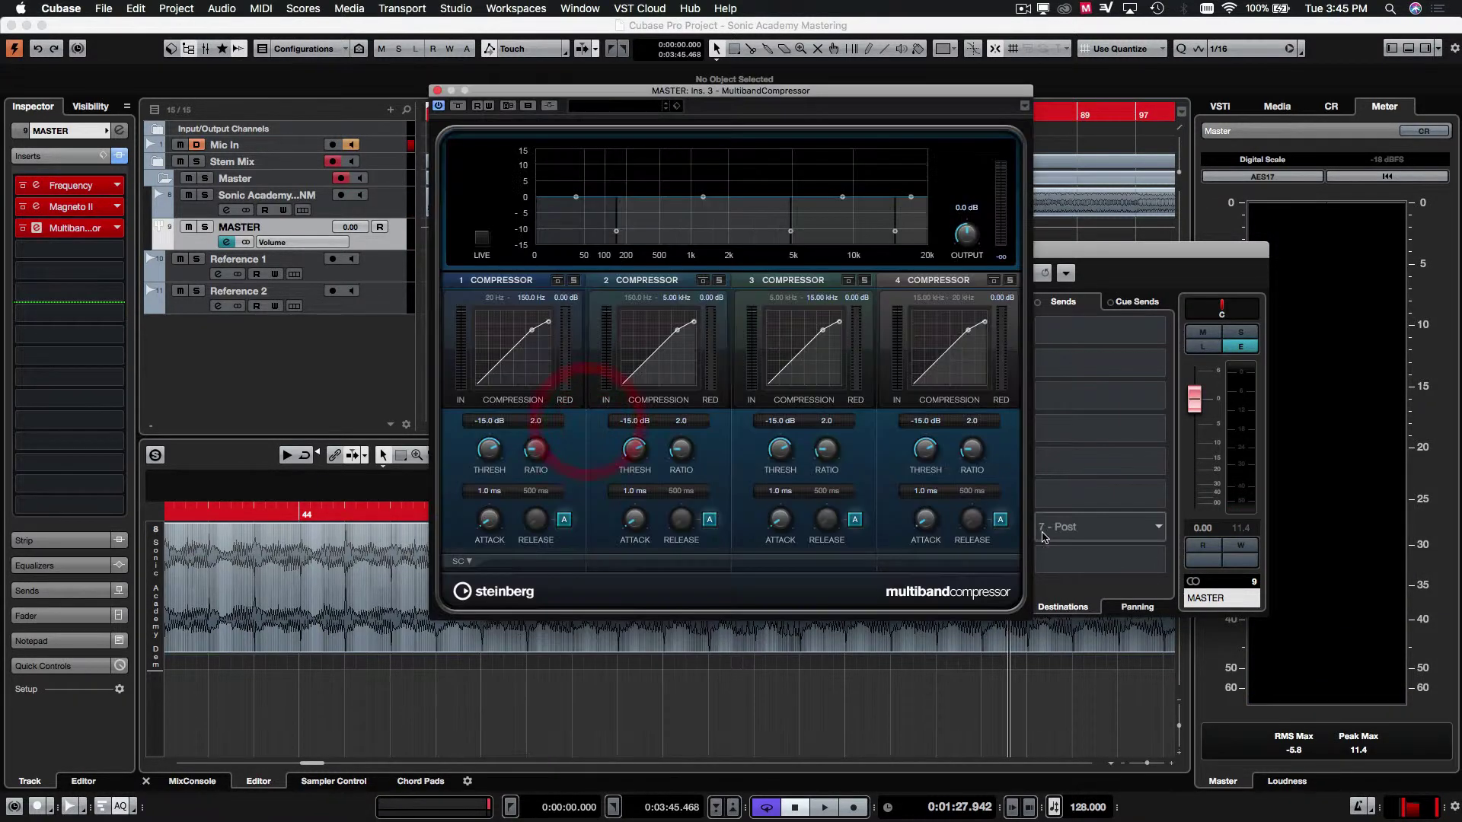
pyautogui.press('space')
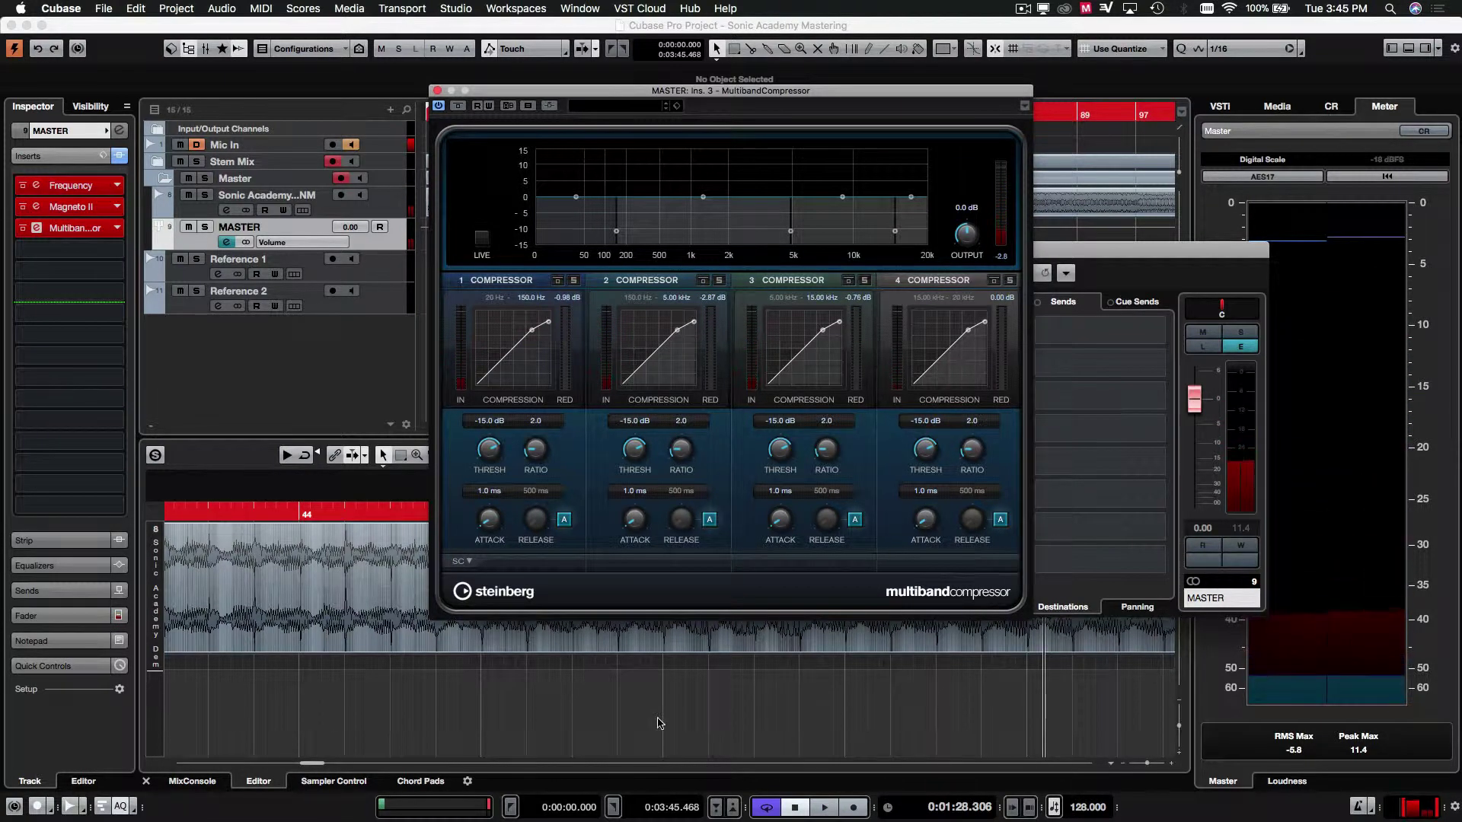
# Arrange the MultibandCompressor and MASTER channel settings windows side by side so both are fully accessible
pyautogui.moveTo(653, 86); pyautogui.dragTo(590, 240)
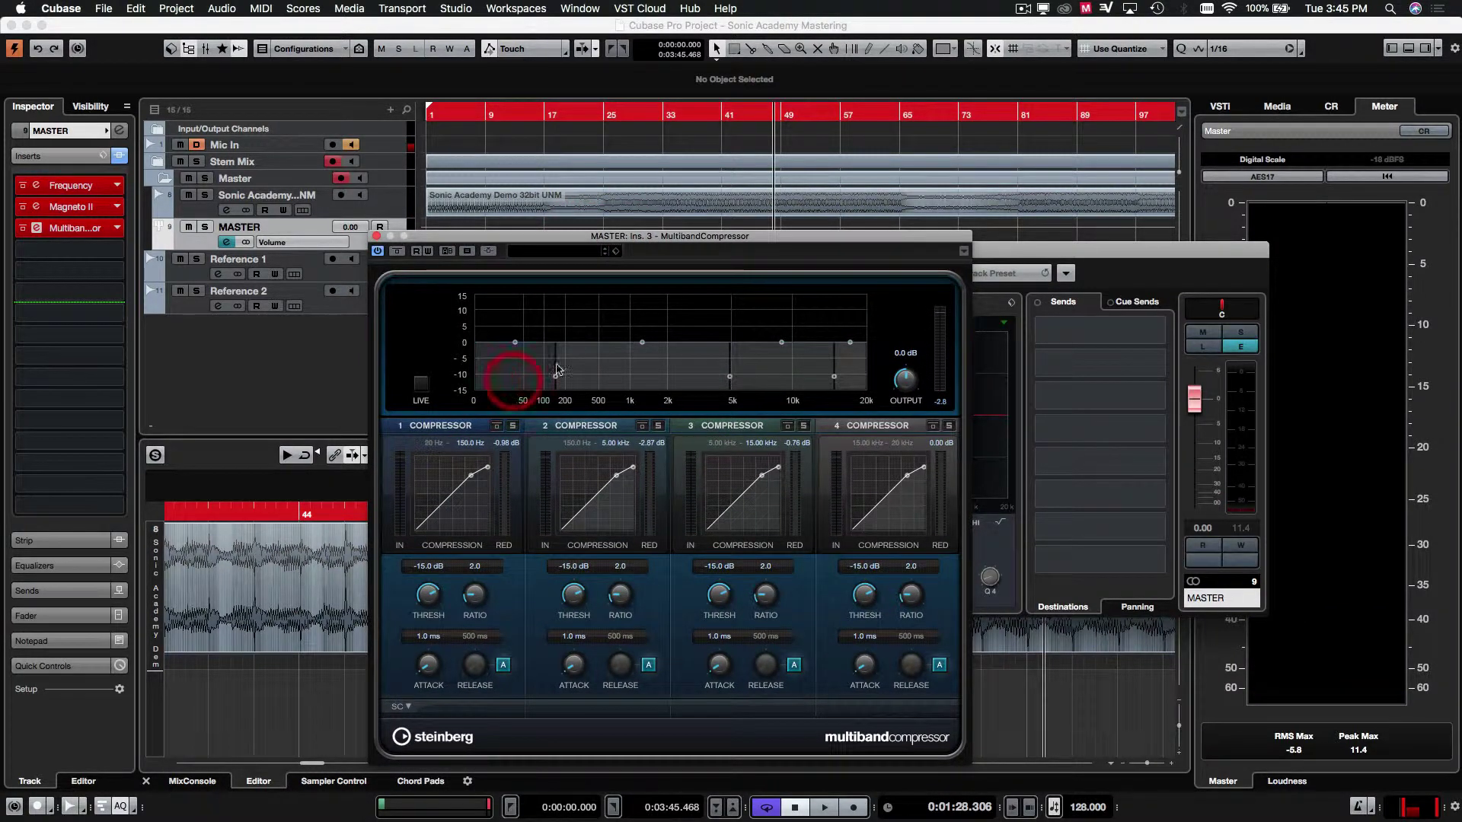
pyautogui.moveTo(560, 381)
pyautogui.moveTo(626, 236); pyautogui.dragTo(303, 197)
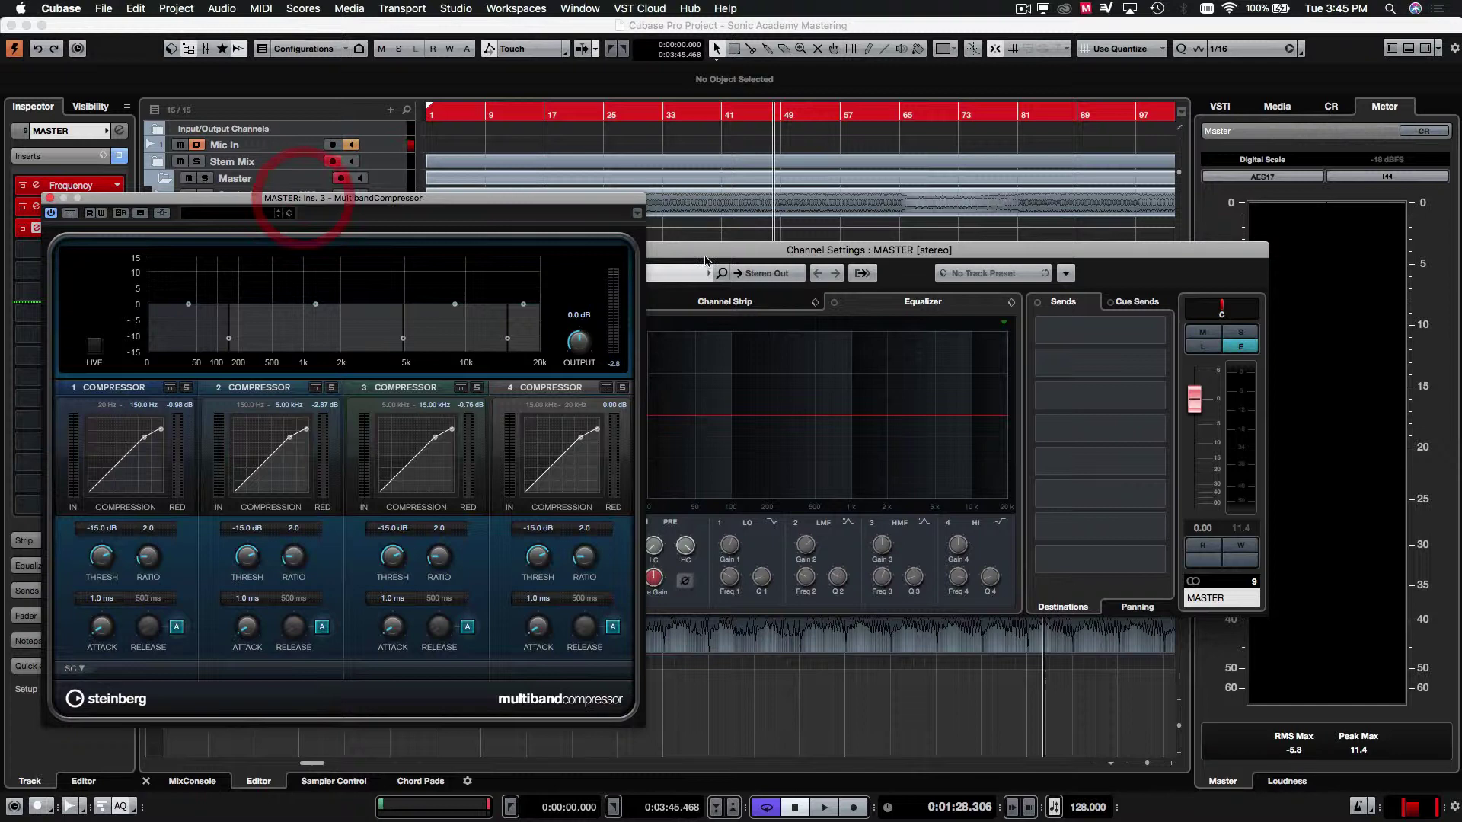
pyautogui.moveTo(725, 254); pyautogui.dragTo(979, 266)
pyautogui.moveTo(855, 267); pyautogui.dragTo(795, 250)
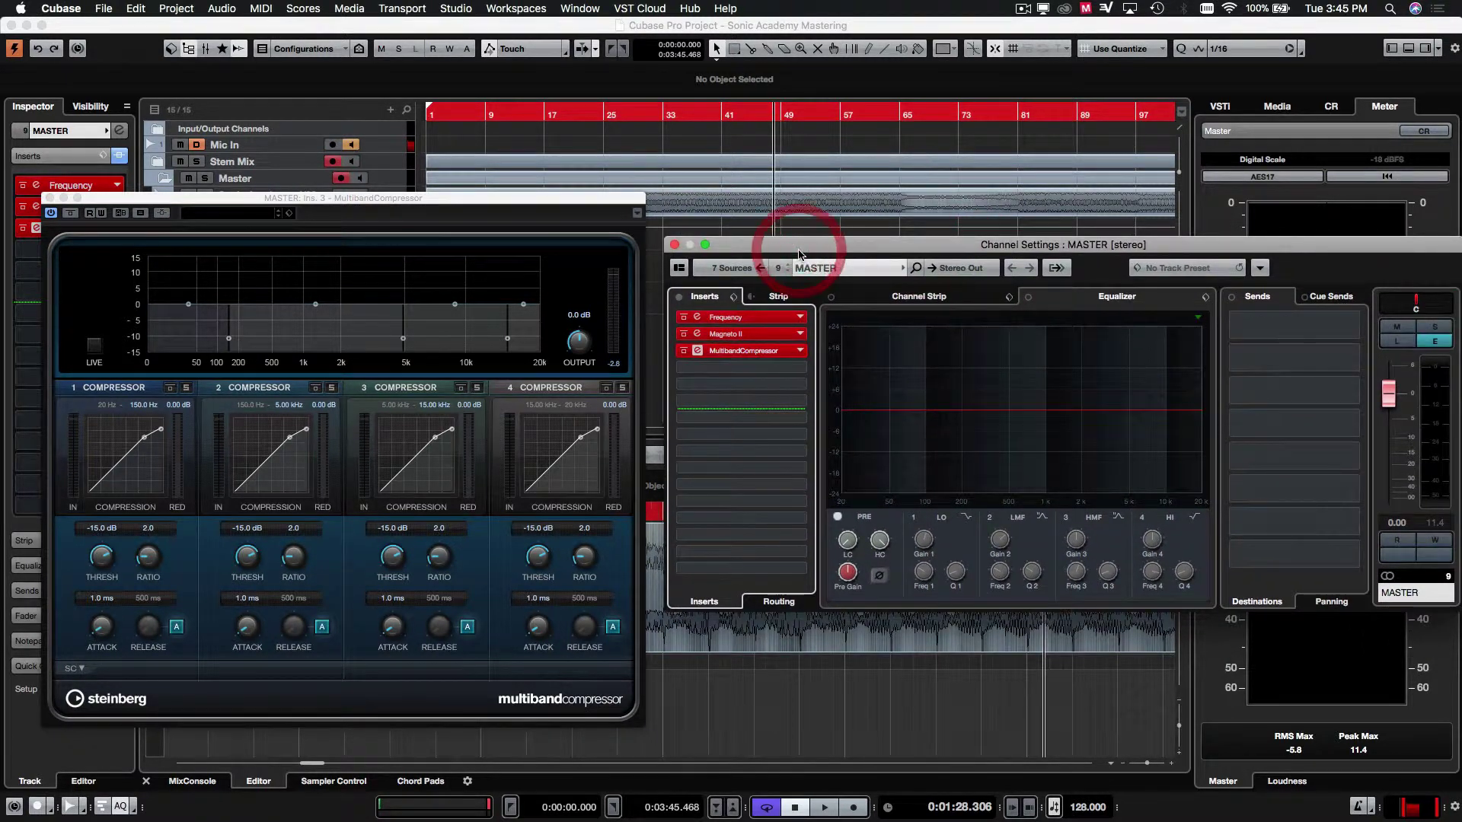
pyautogui.click(793, 251)
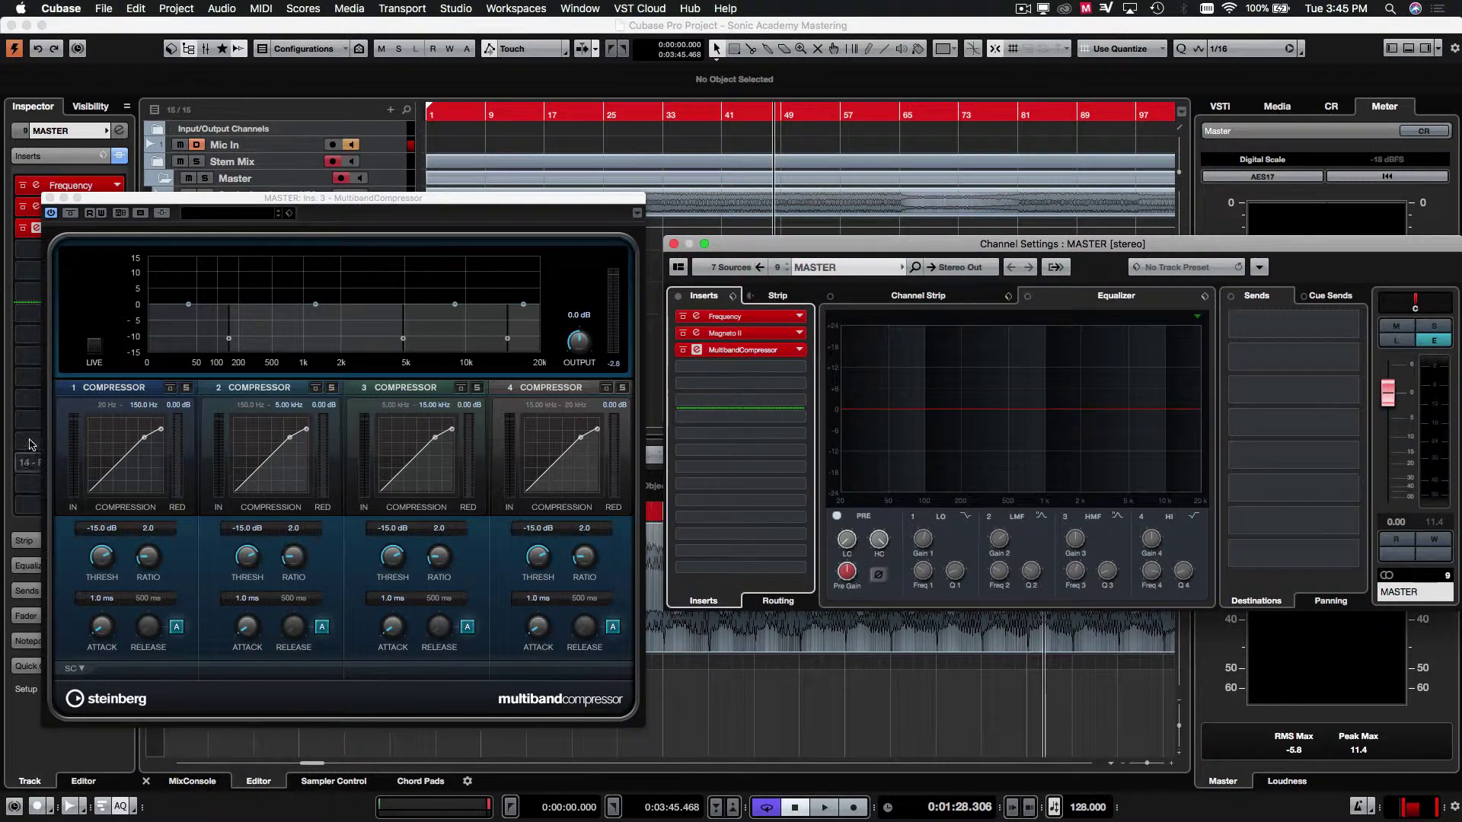
# Set the MultibandCompressor's first crossover to about 73.3 Hz and the second to about 2.28 kHz
pyautogui.moveTo(231, 343)
pyautogui.mouseDown()
pyautogui.moveTo(252, 346)
pyautogui.moveTo(209, 344)
pyautogui.mouseUp()
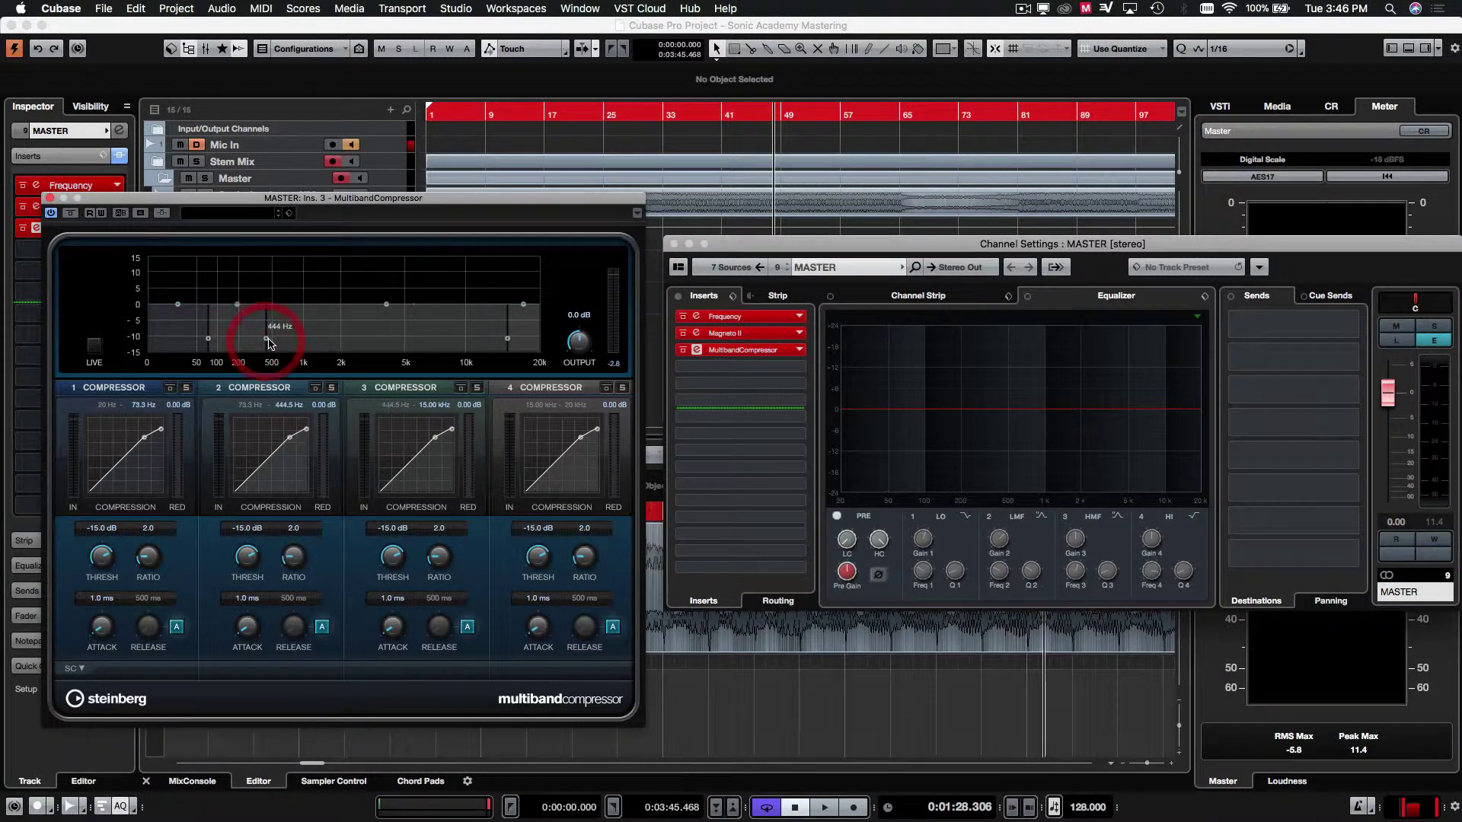
pyautogui.moveTo(307, 343); pyautogui.dragTo(347, 339)
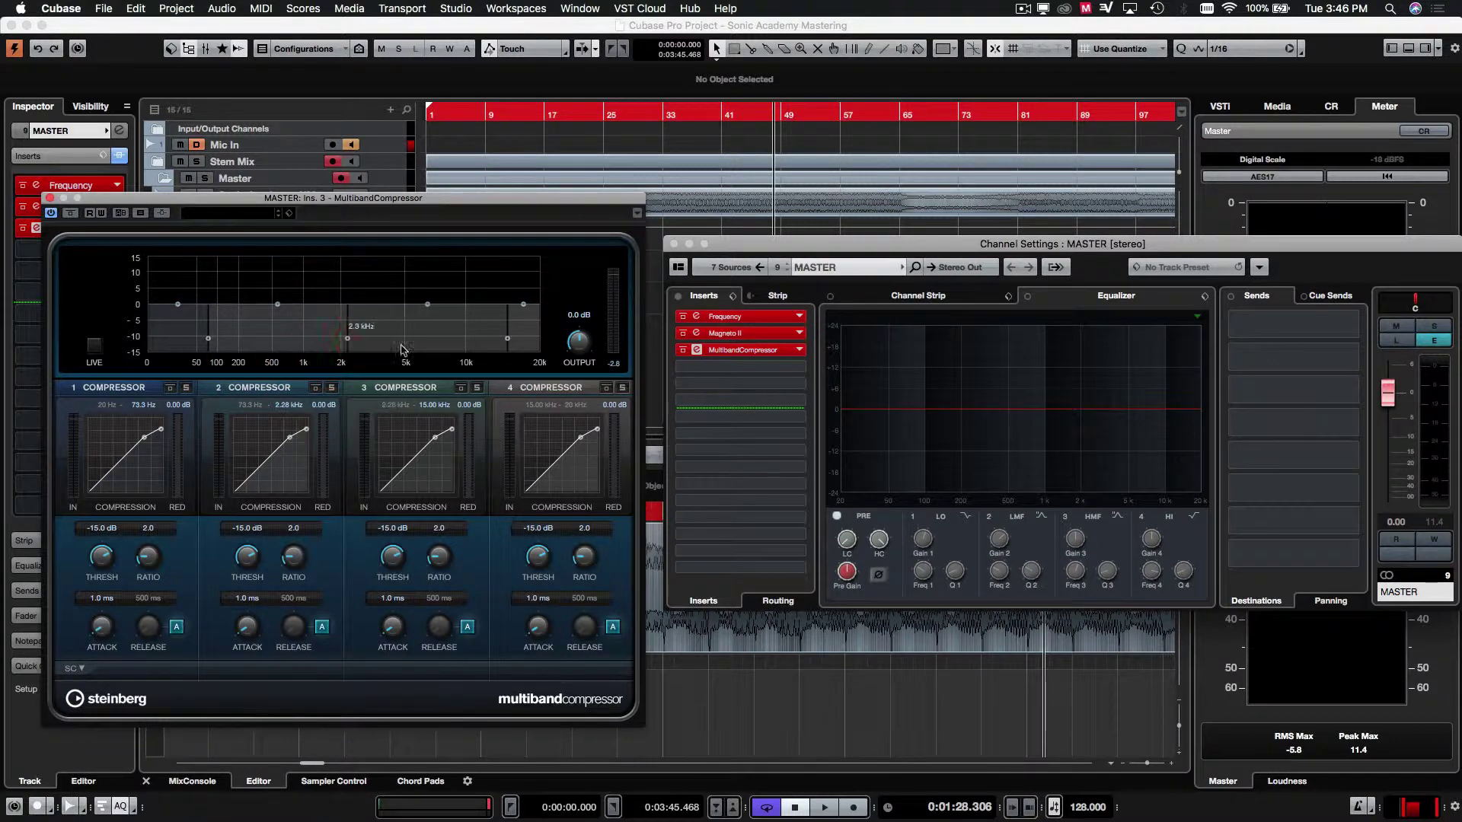
# Replace the MultibandCompressor in the third insert slot with Tube Compressor, discard the old plug-in's changes, and move the new window aside
pyautogui.click(799, 350)
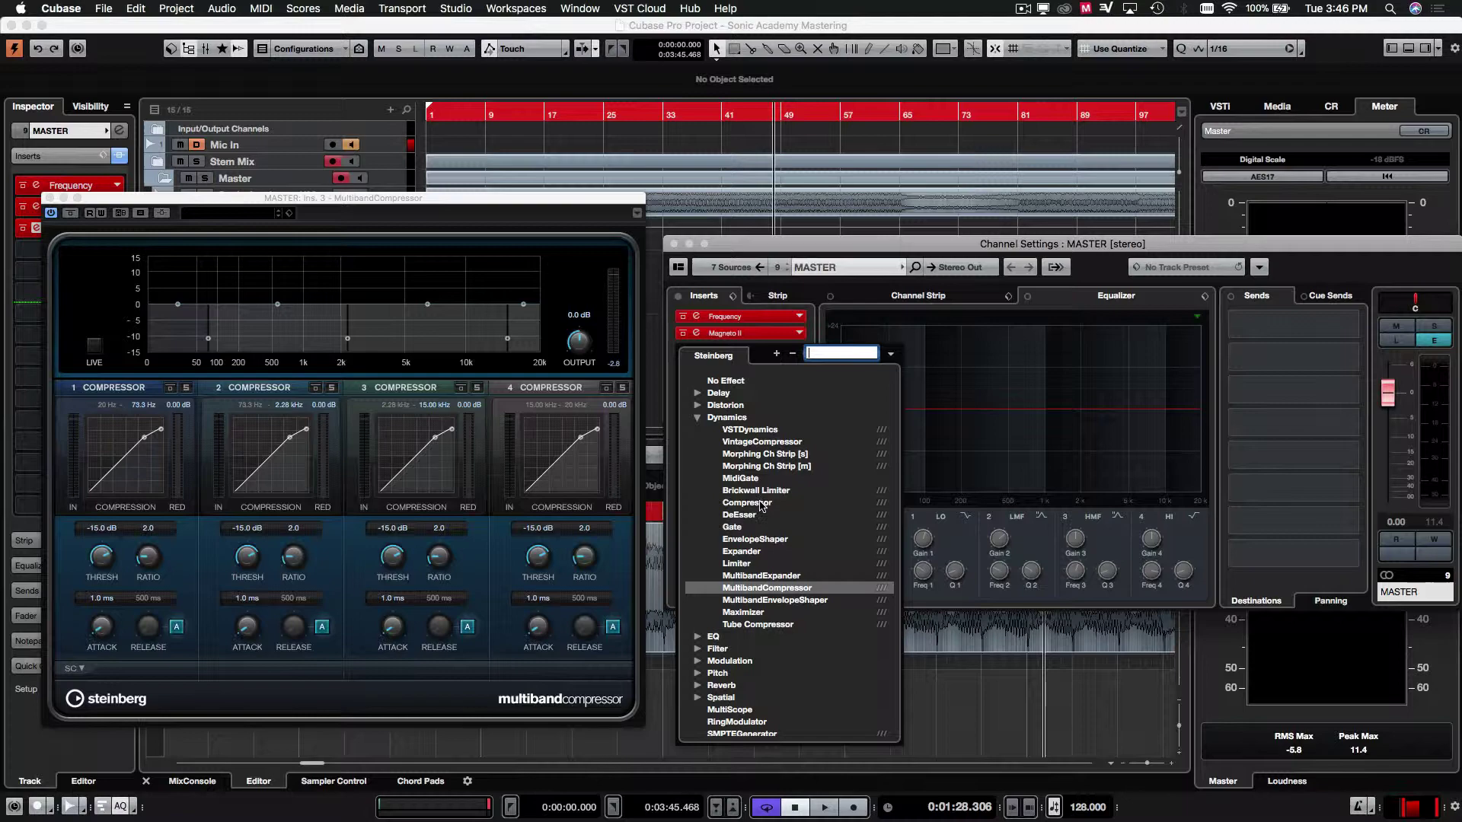
pyautogui.click(759, 624)
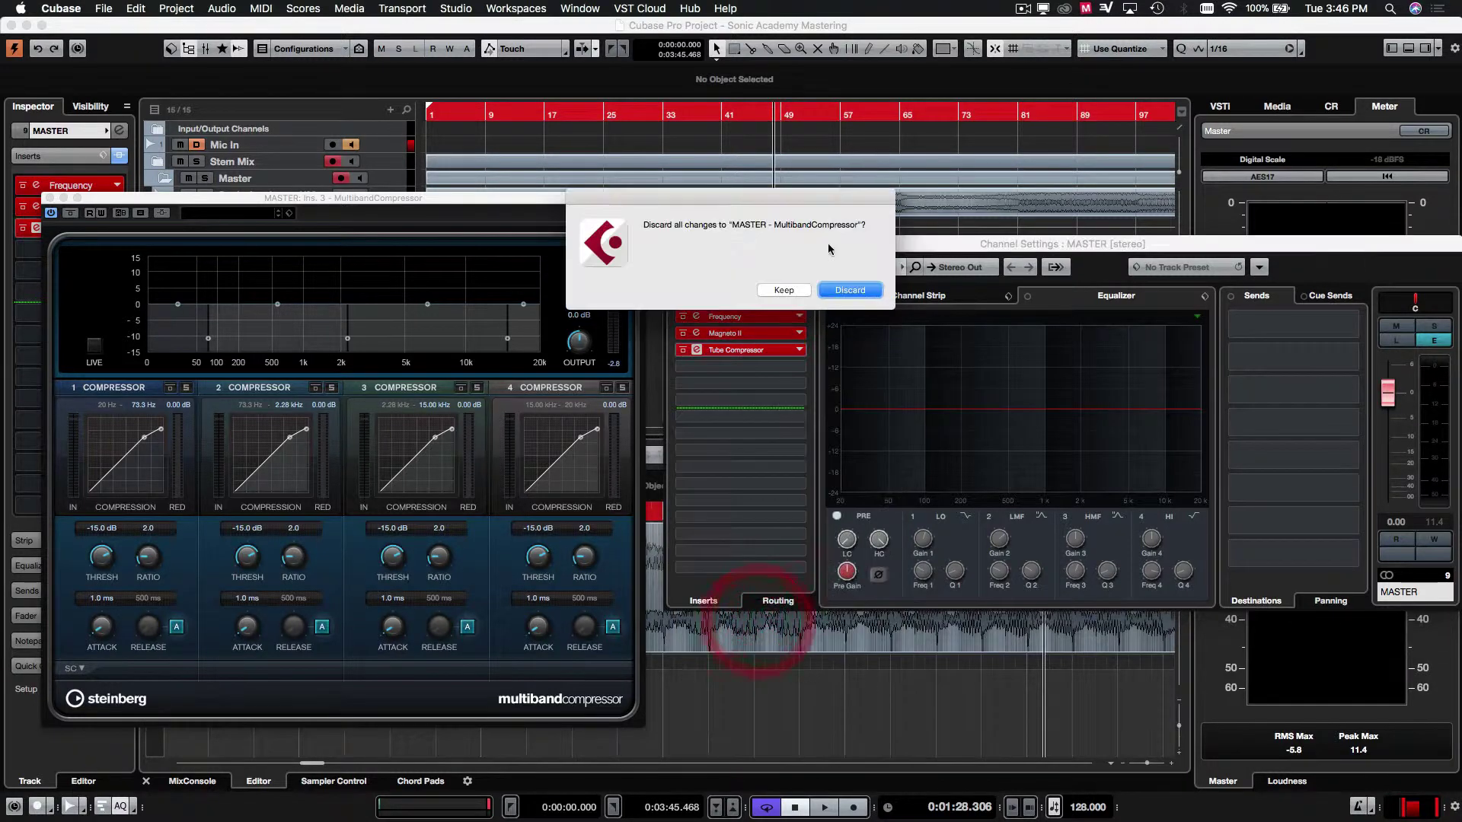
pyautogui.click(850, 290)
pyautogui.moveTo(747, 115); pyautogui.dragTo(333, 252)
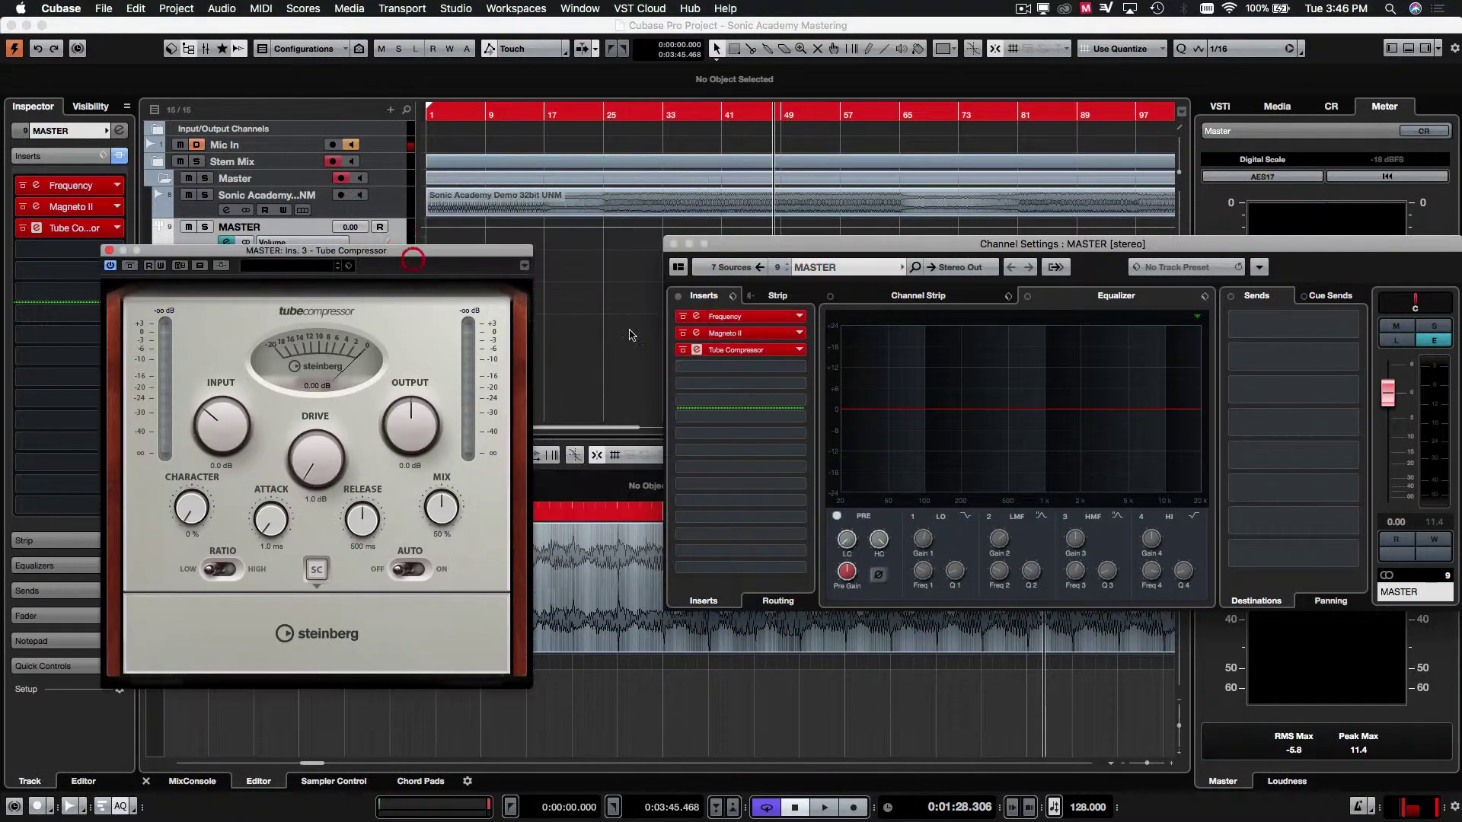
# Replace the Tube Compressor in the third insert slot with VintageCompressor and move its window clear of the channel settings
pyautogui.click(761, 350)
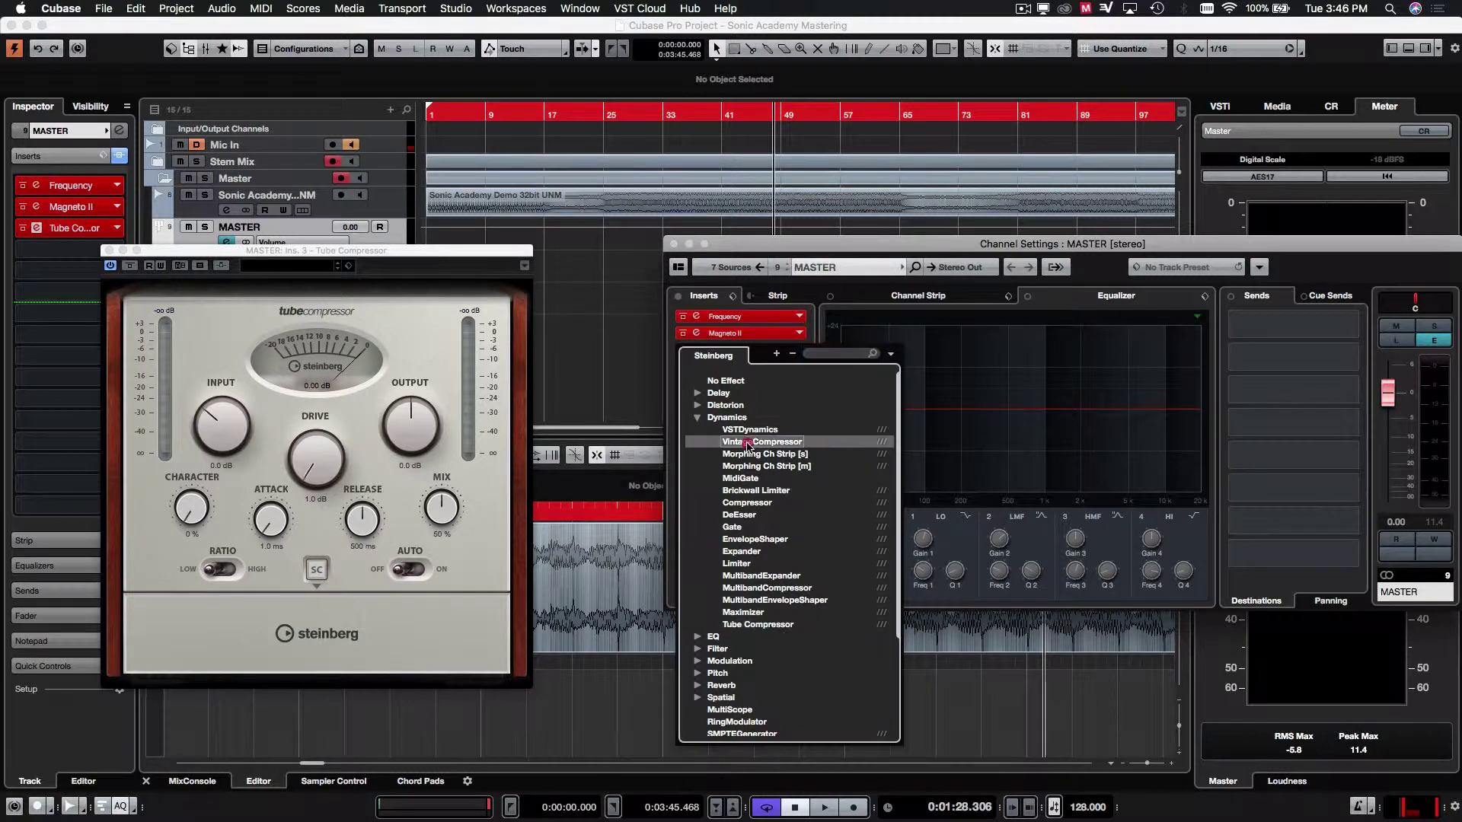
pyautogui.click(749, 444)
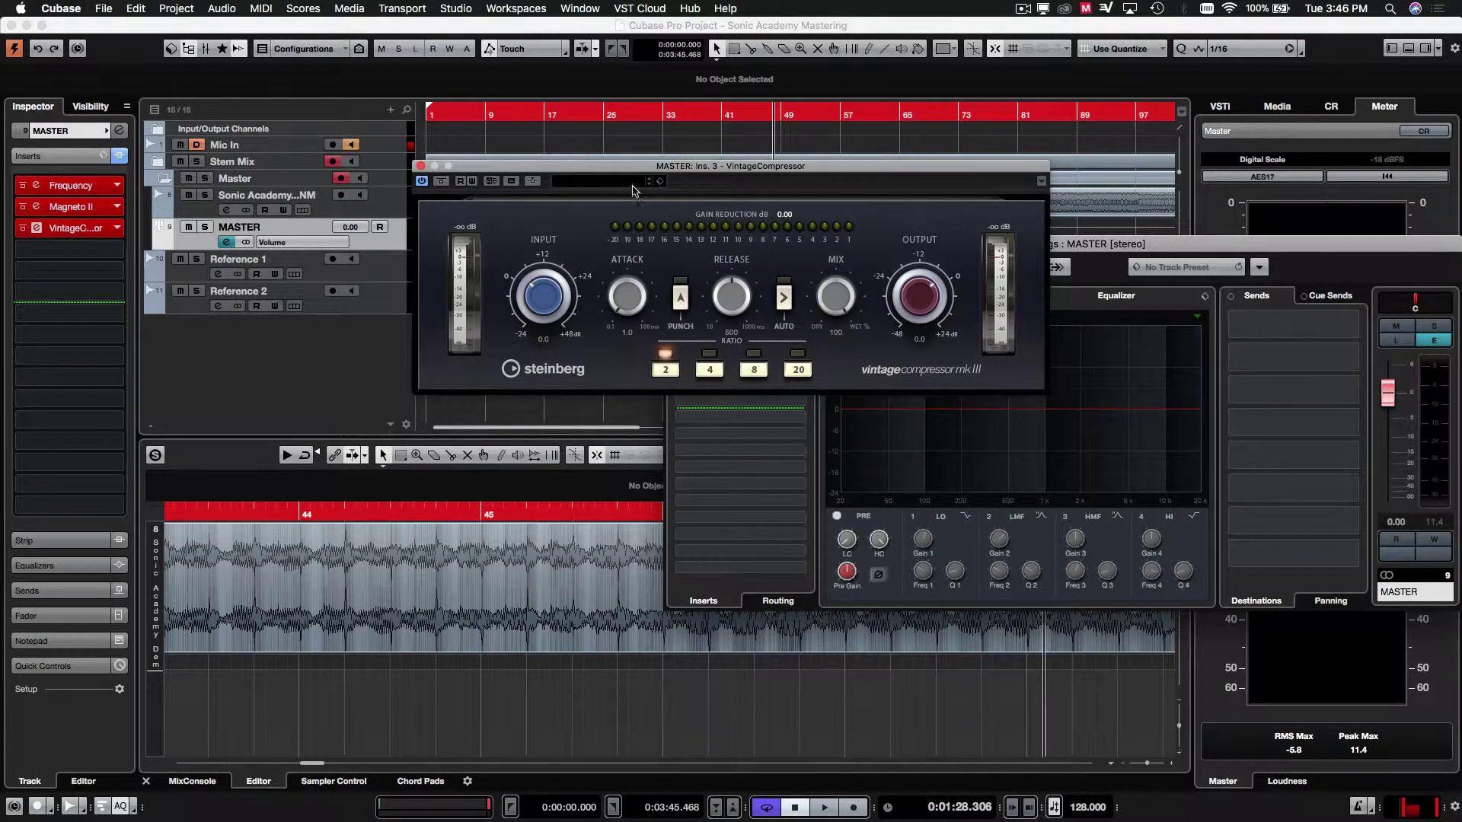
pyautogui.moveTo(639, 182); pyautogui.dragTo(311, 453)
# Replace the VintageCompressor in the third insert slot with the standard Compressor and move its window aside
pyautogui.click(739, 350)
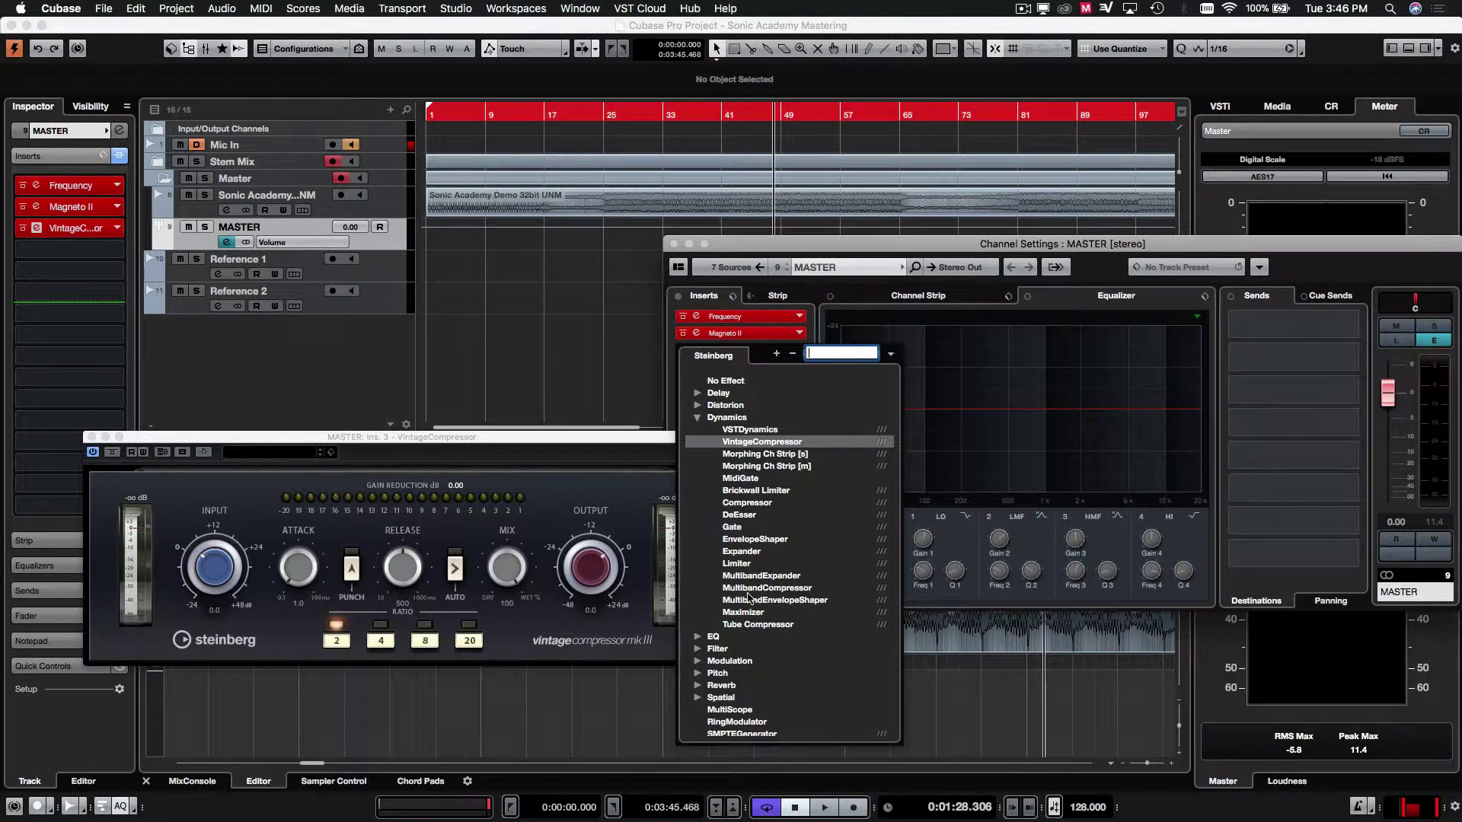
pyautogui.click(747, 502)
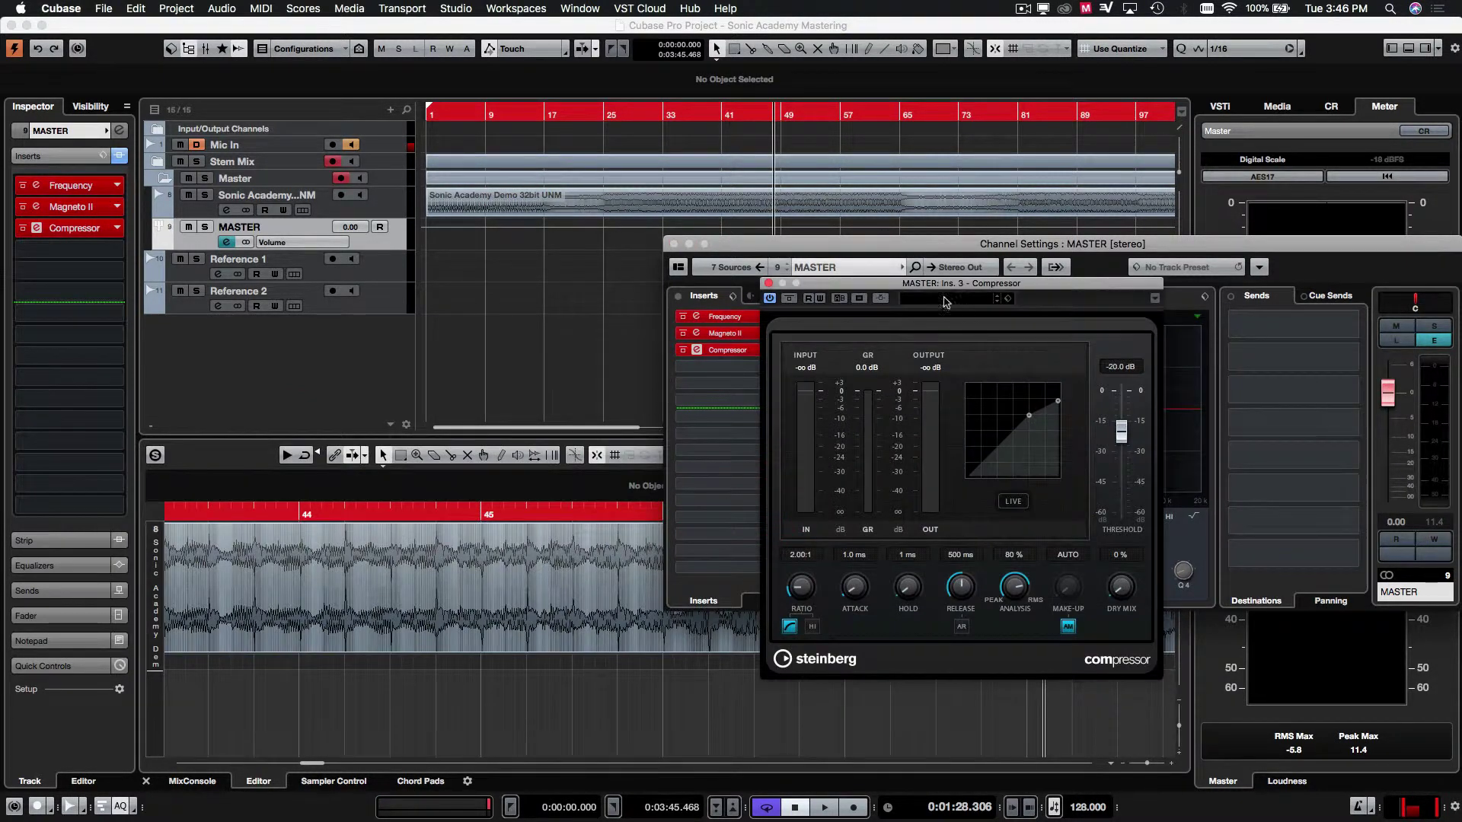
pyautogui.moveTo(928, 286); pyautogui.dragTo(517, 314)
# Play the track from about bar 33 and lower the Compressor's ratio to 1.55:1
pyautogui.doubleClick(655, 113)
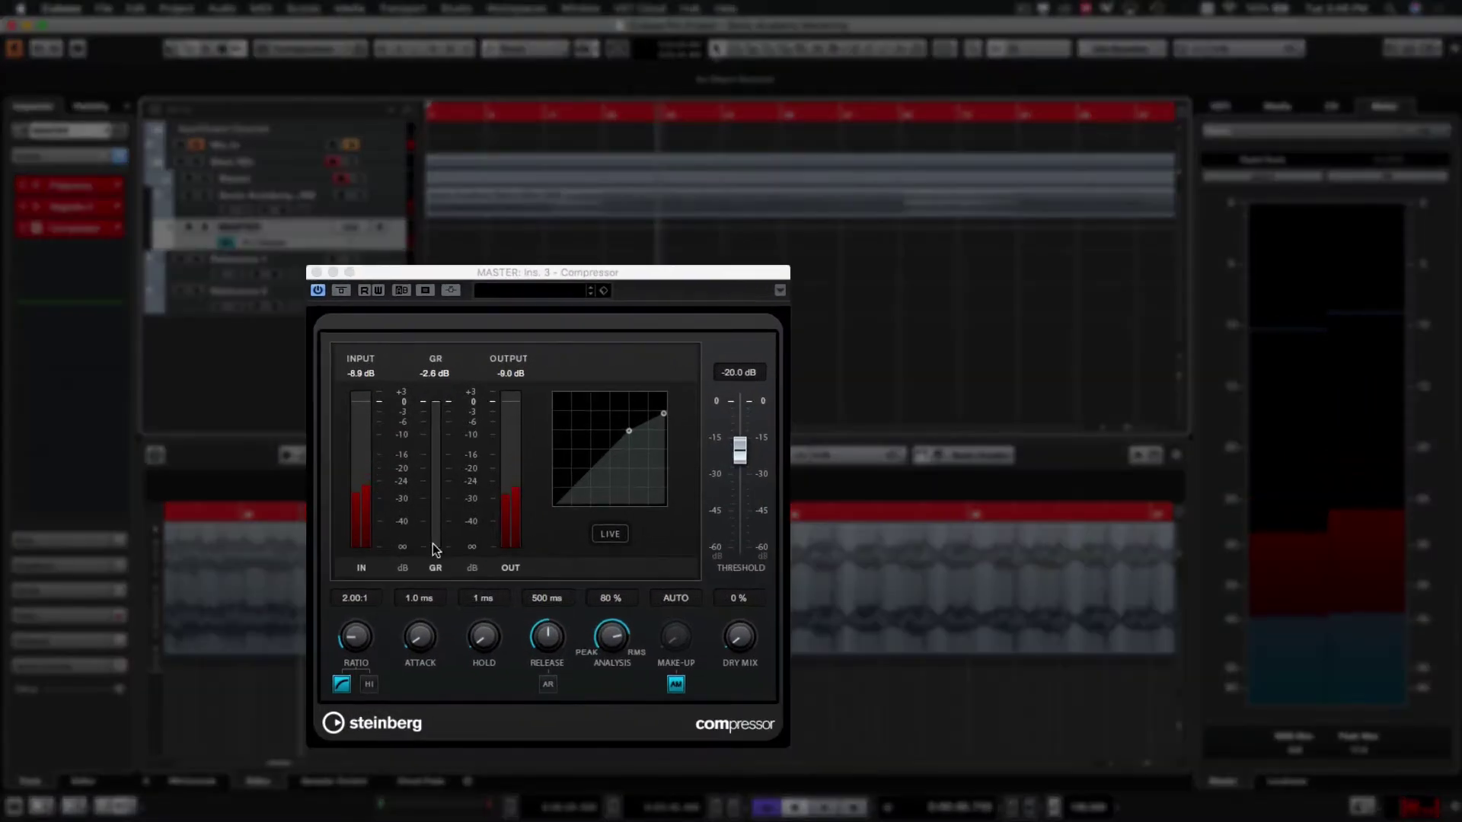
pyautogui.moveTo(363, 644); pyautogui.dragTo(365, 647)
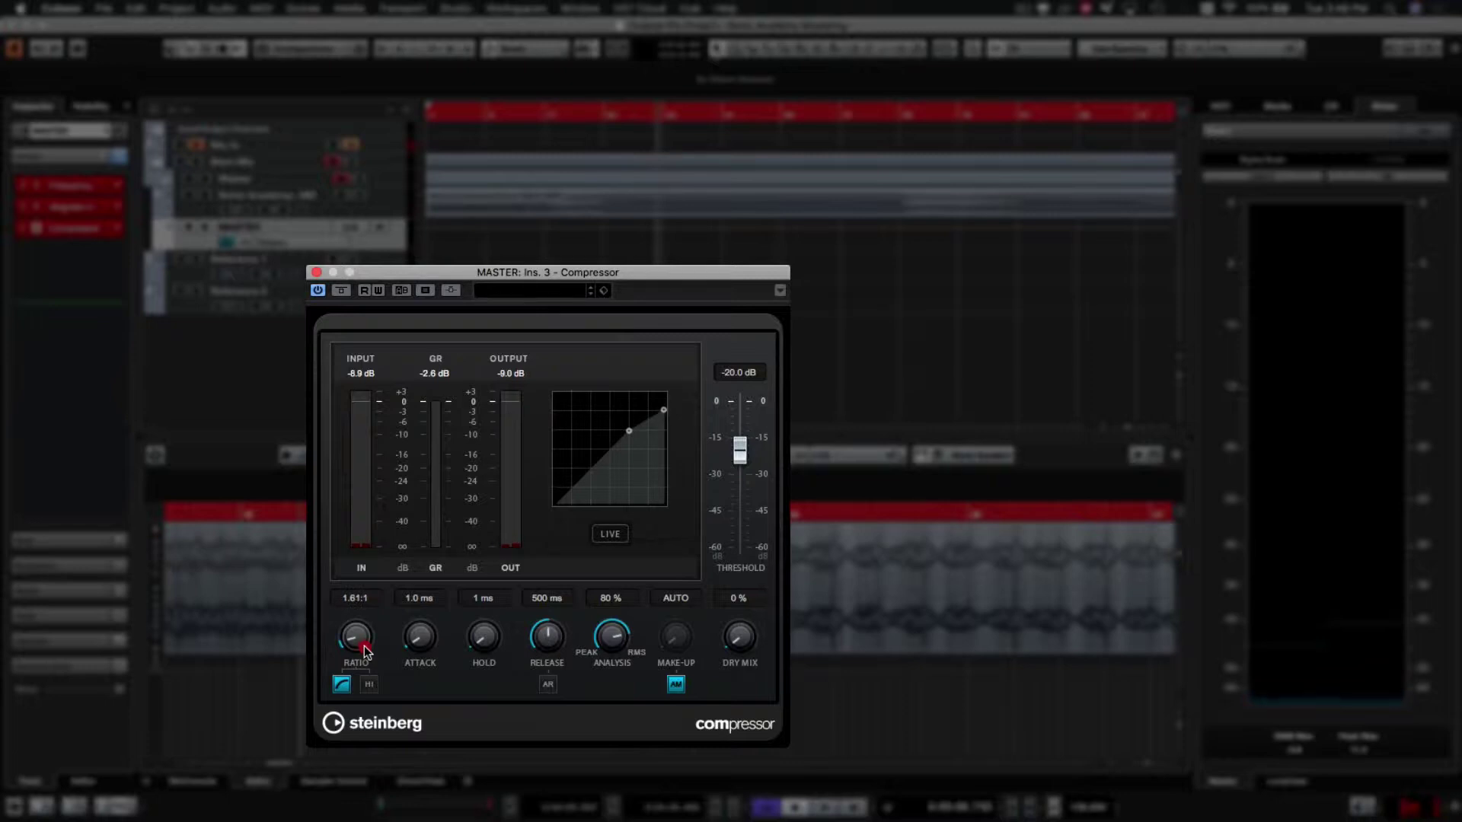
pyautogui.moveTo(364, 647); pyautogui.dragTo(365, 650)
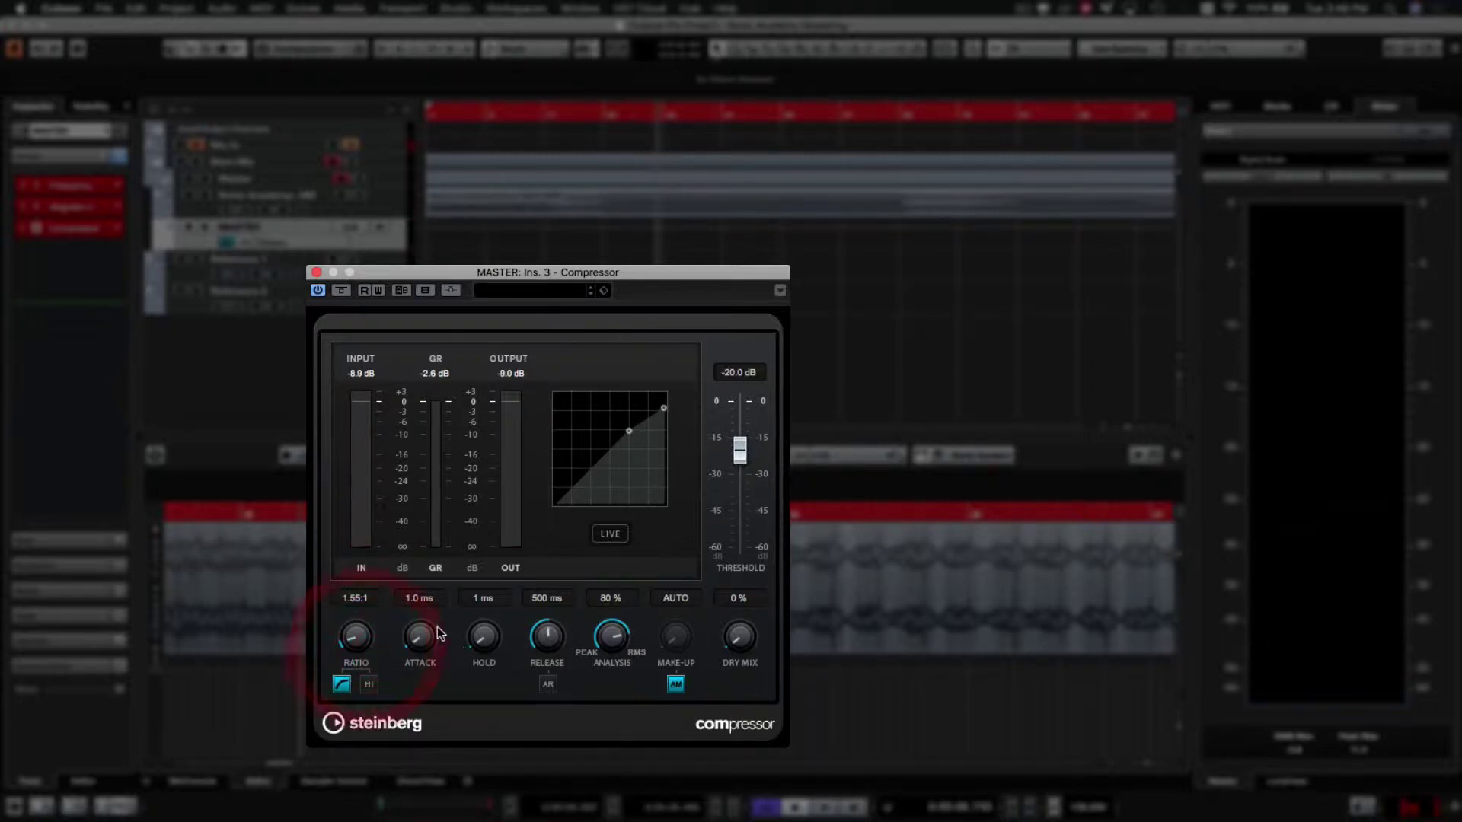
# Set the Compressor's attack to 44.5 ms while playing the track from about bar 45
pyautogui.press('space')
pyautogui.click(754, 115)
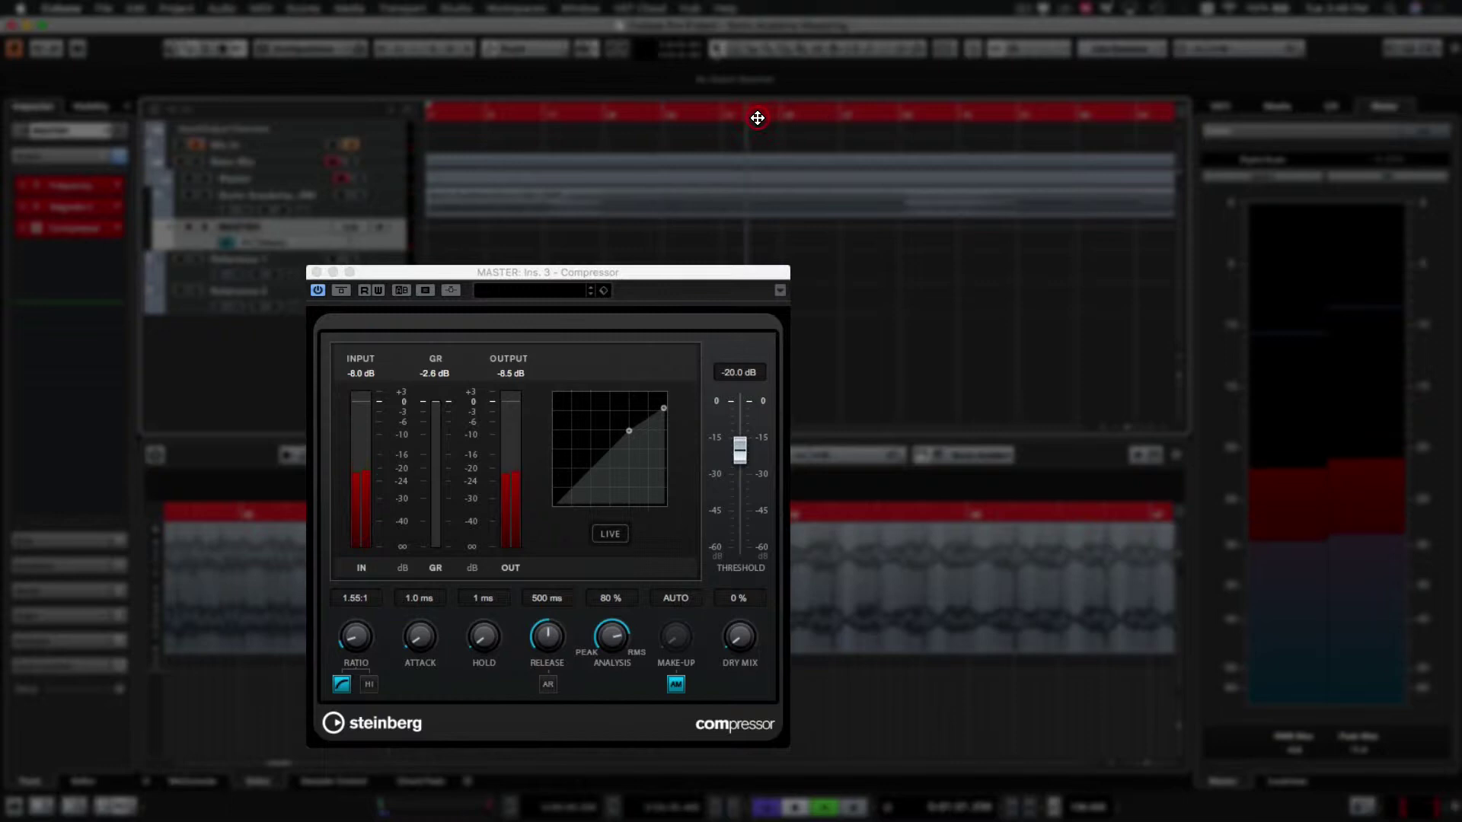
pyautogui.press('space')
pyautogui.moveTo(427, 636); pyautogui.dragTo(438, 594)
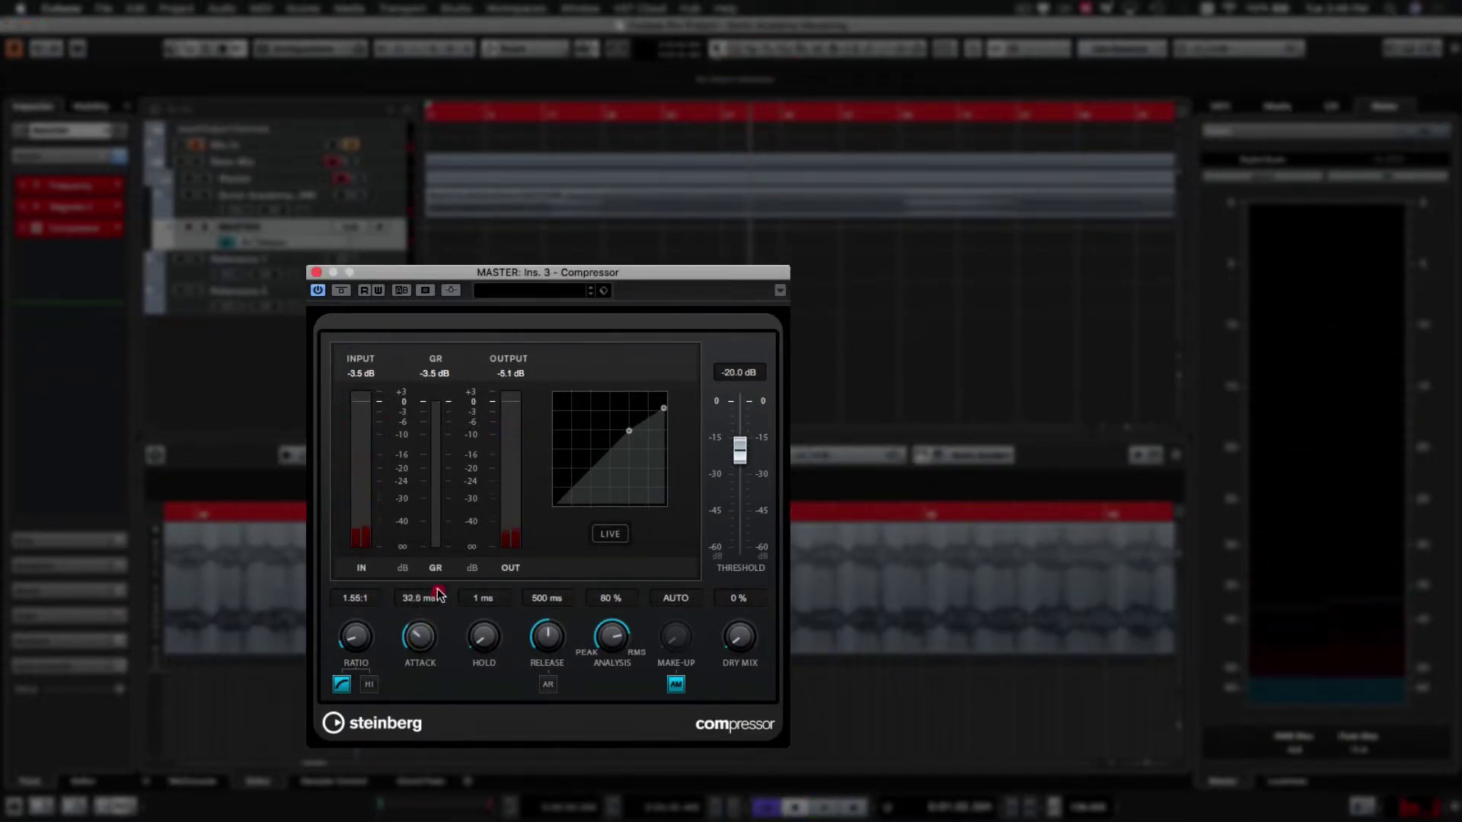
pyautogui.press('space')
pyautogui.click(425, 641)
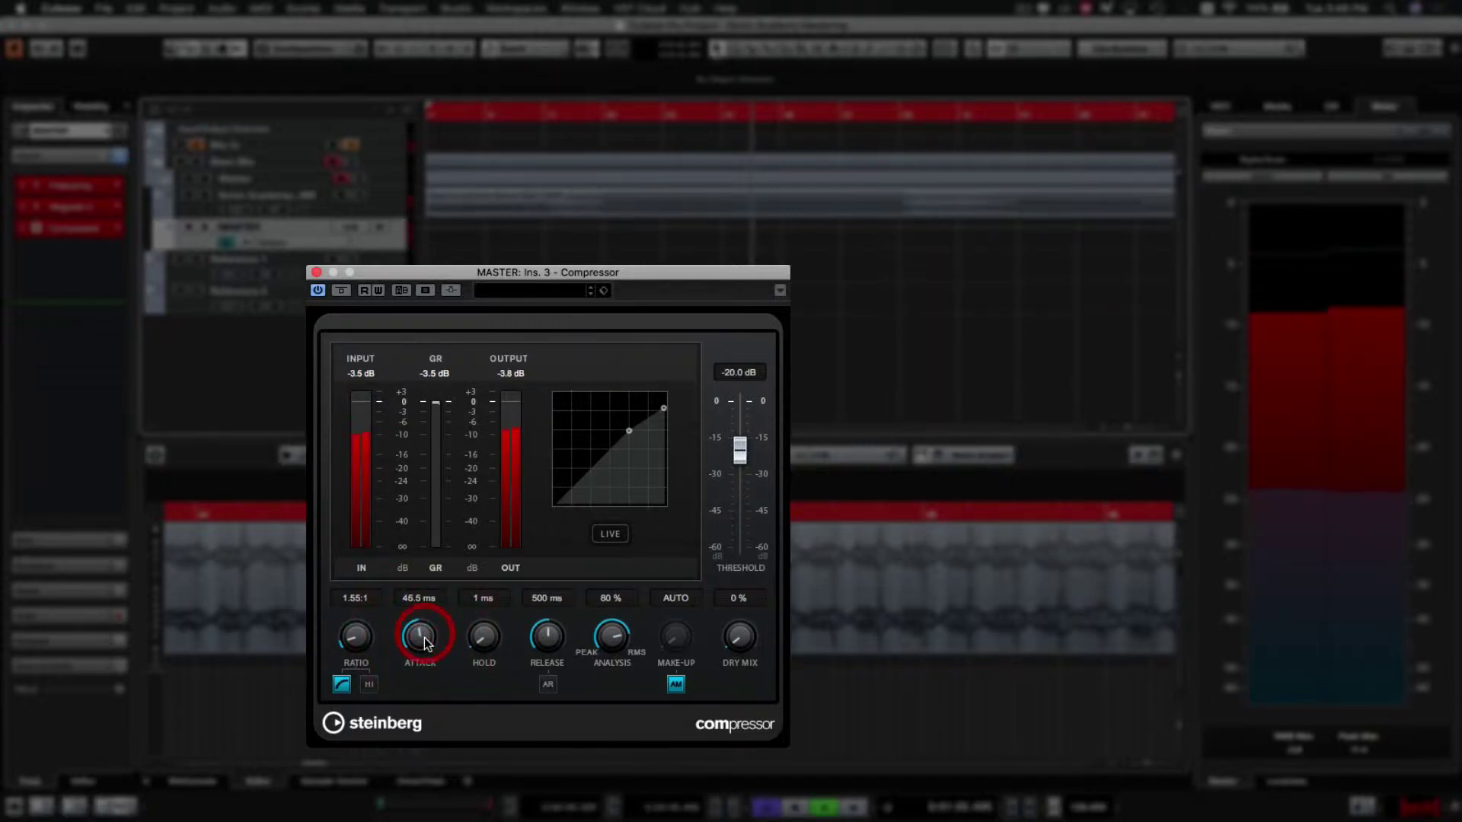
pyautogui.moveTo(424, 641); pyautogui.dragTo(426, 647)
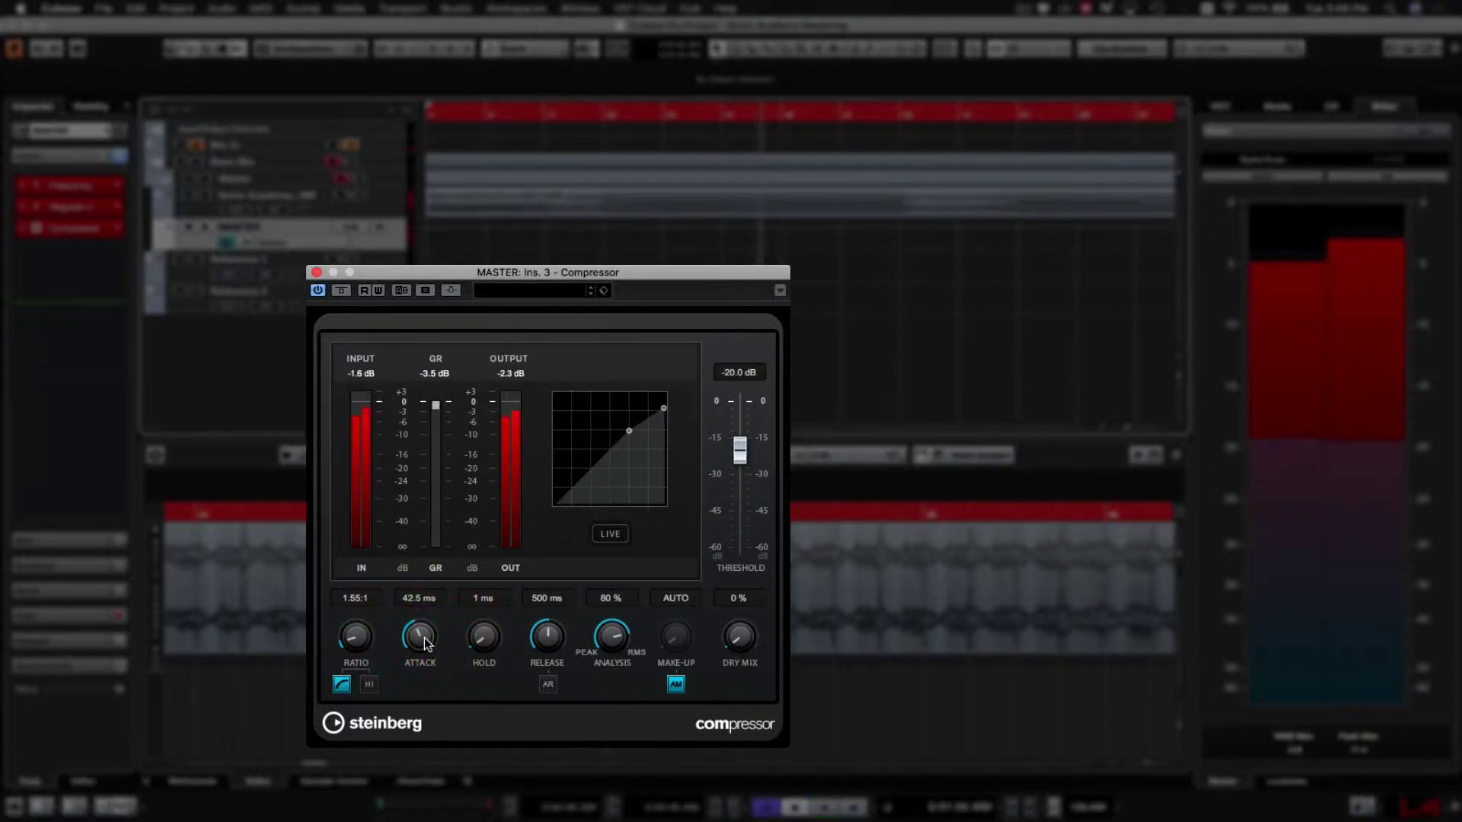
pyautogui.press('space')
# Enable auto release, disable auto make-up, set Analysis to 0 %, and lower the threshold to -22.9 dB during playback
pyautogui.click(547, 683)
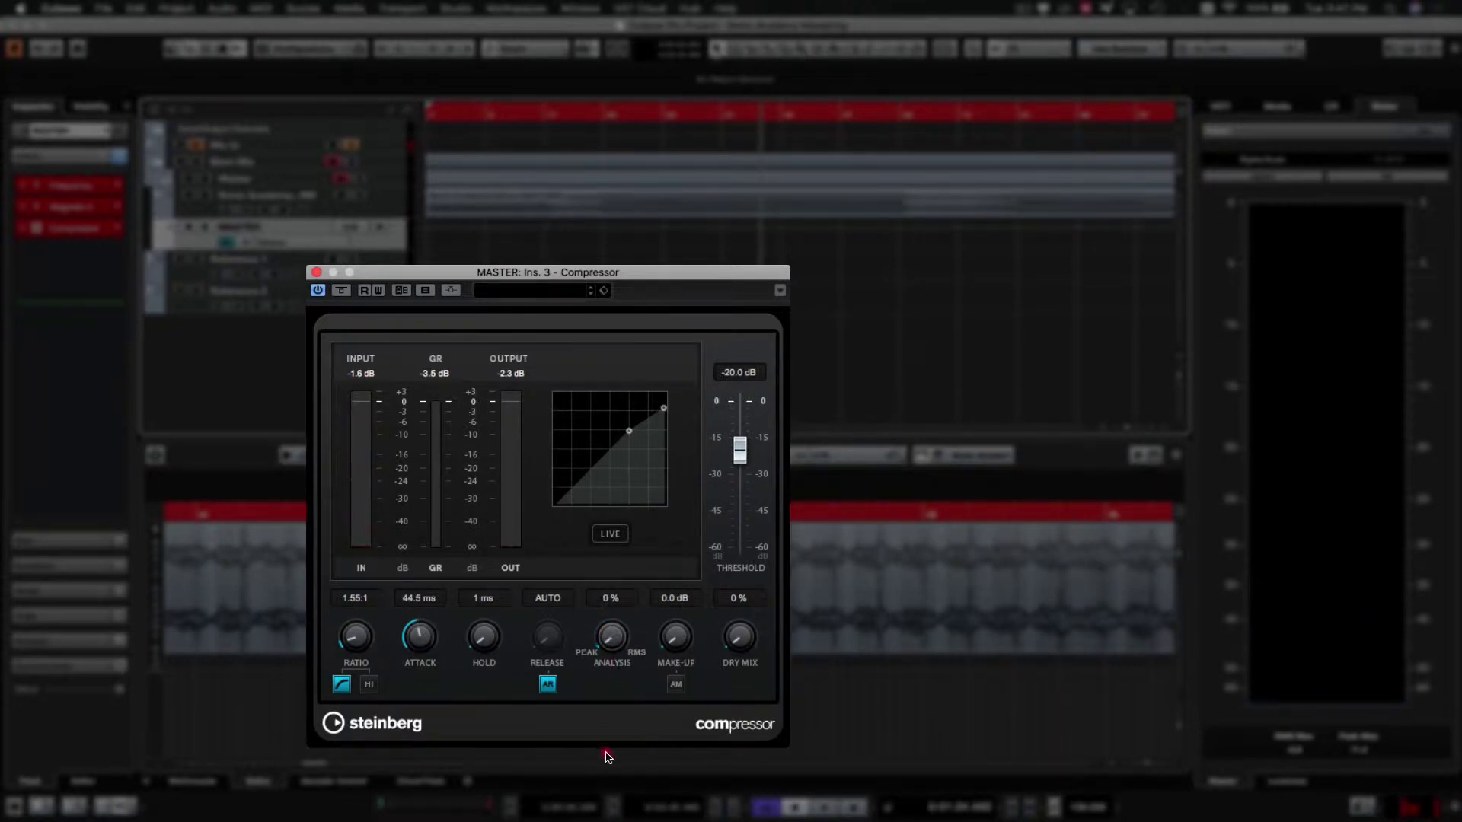
pyautogui.press('space')
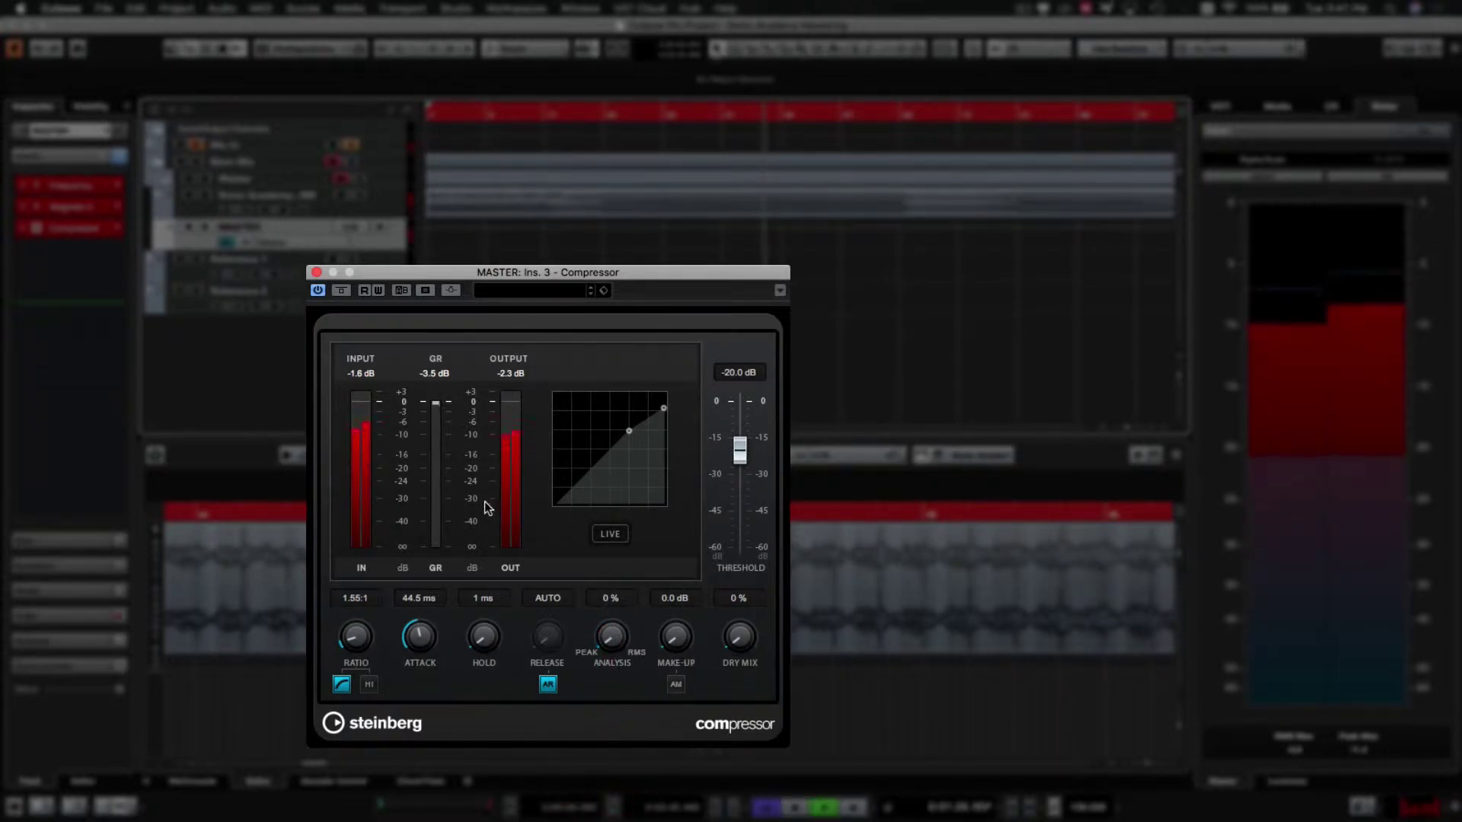
pyautogui.moveTo(739, 450); pyautogui.dragTo(740, 466)
# Set the Compressor's make-up gain to 1.3 dB while comparing the playing mix with the plug-in bypassed and active
pyautogui.click(341, 291)
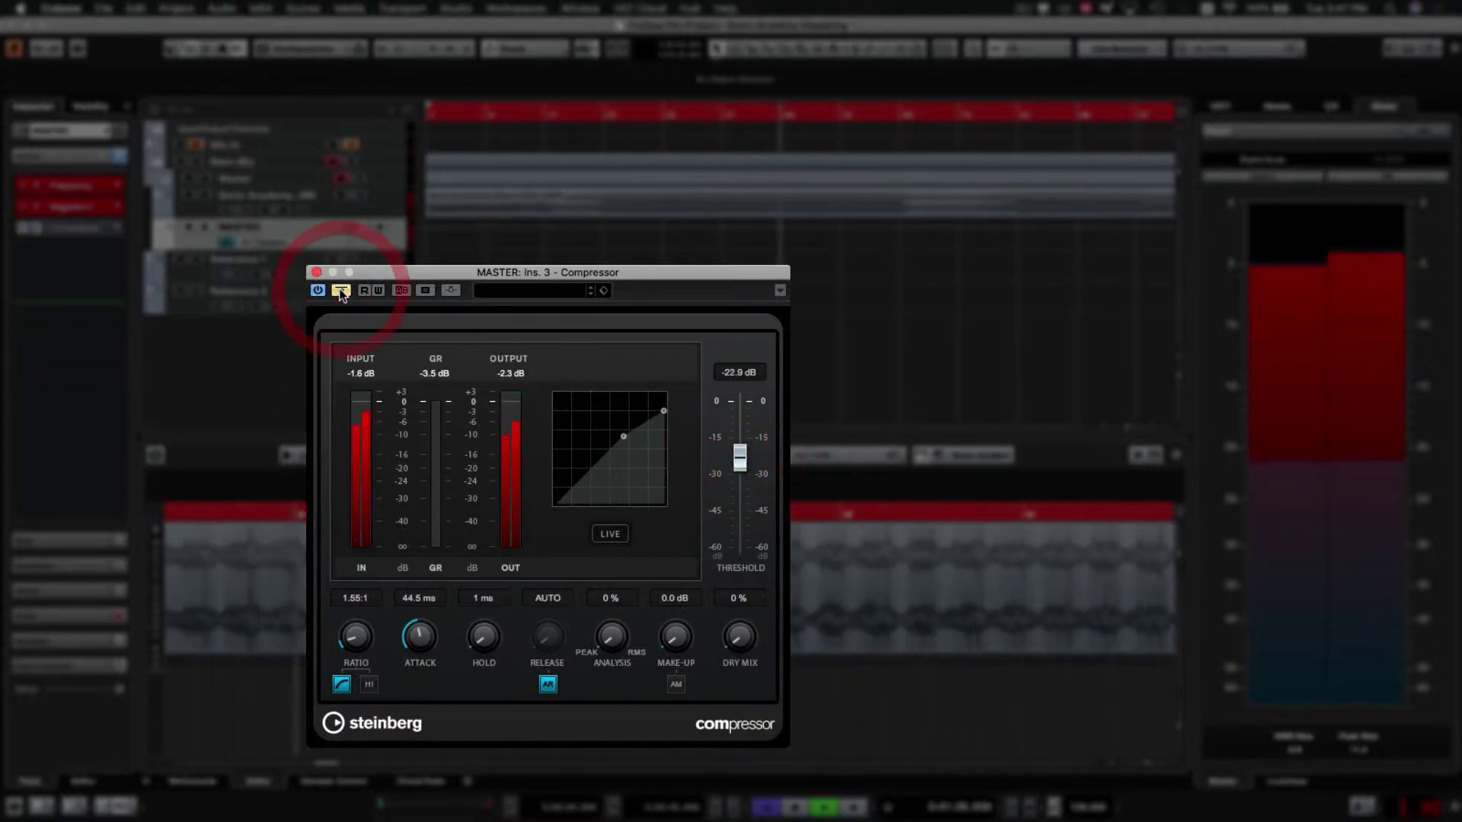
pyautogui.click(340, 292)
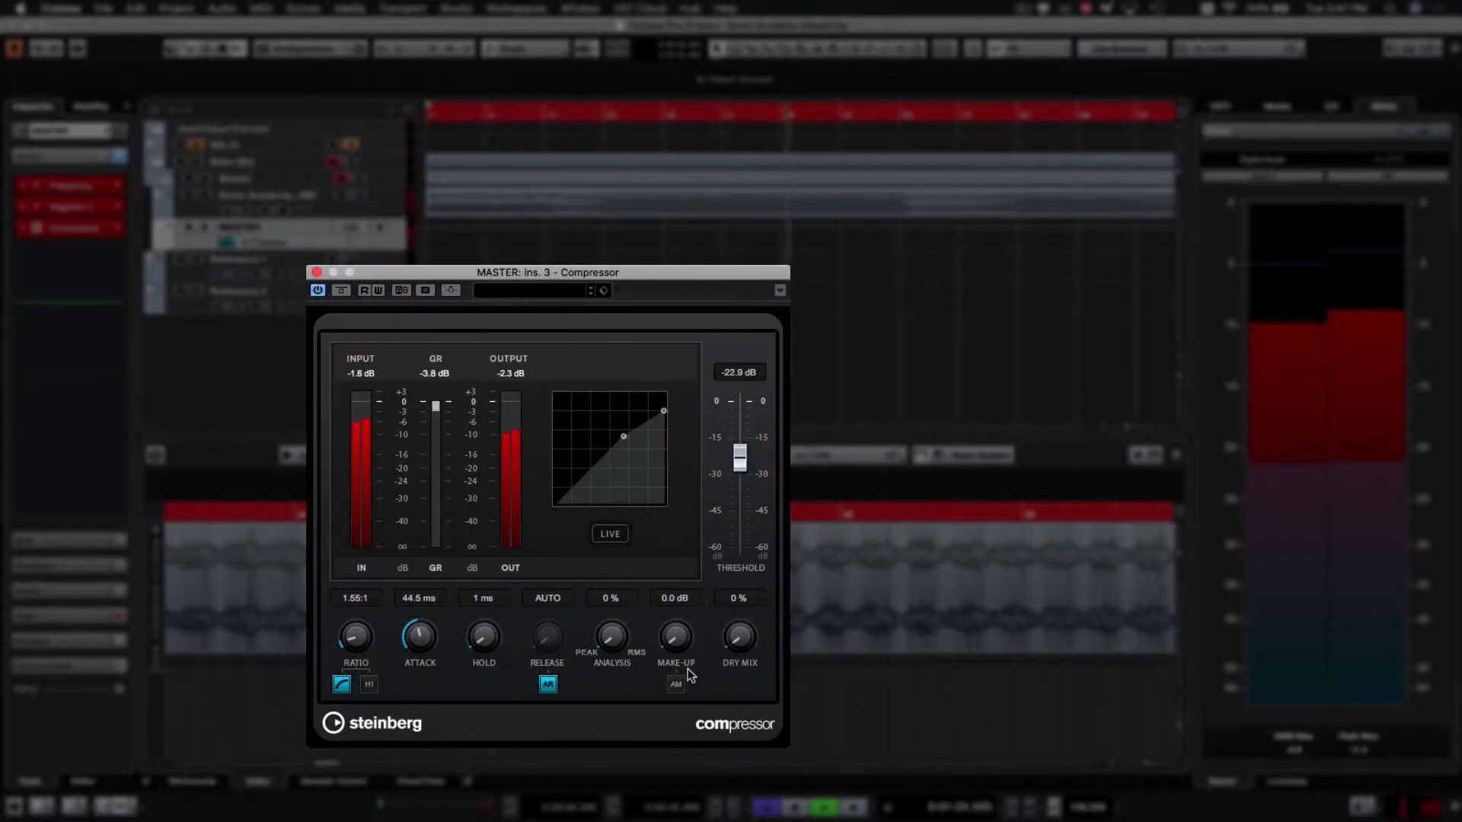
pyautogui.moveTo(678, 638); pyautogui.dragTo(678, 629)
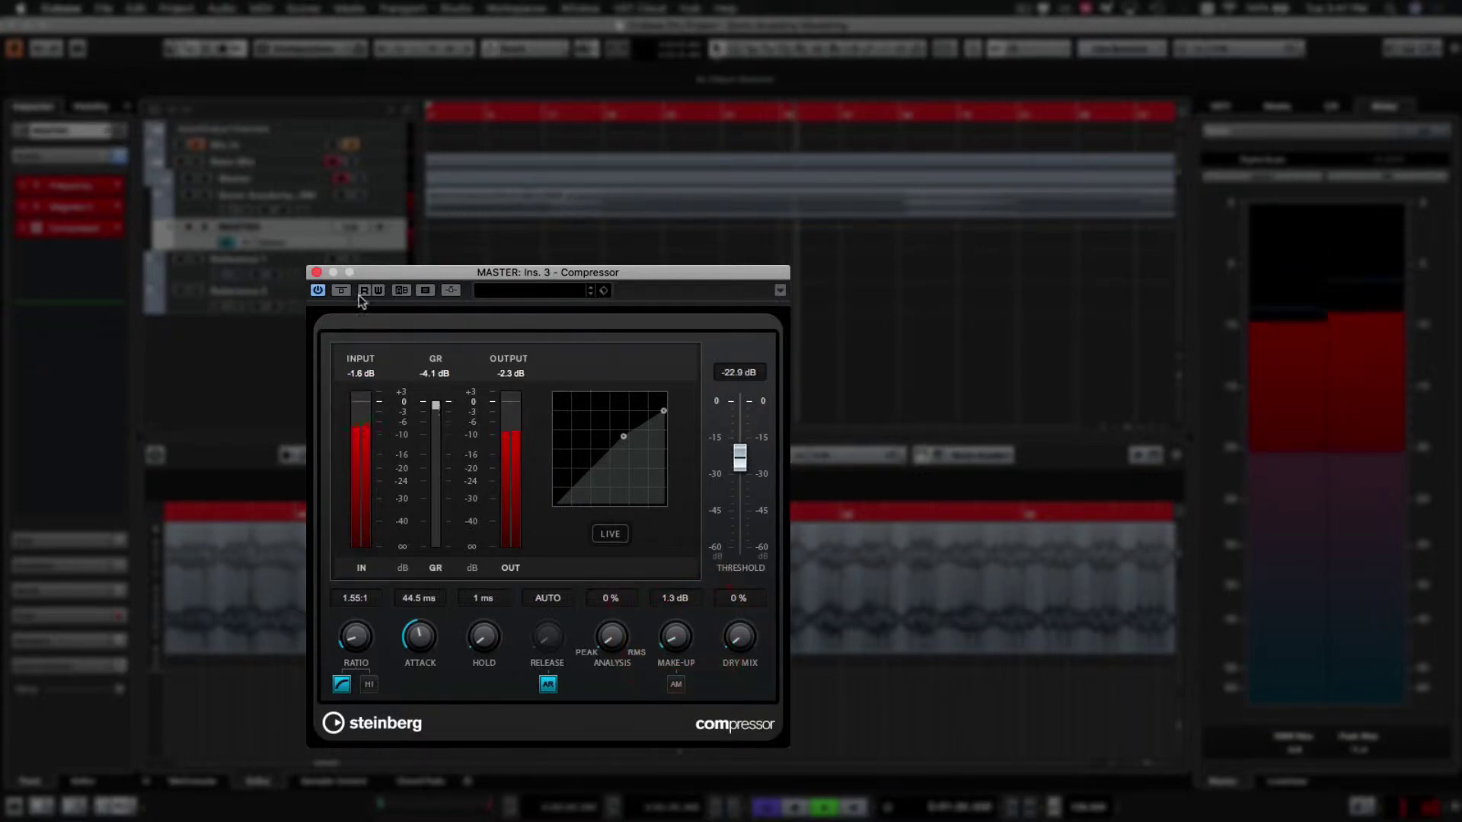
pyautogui.click(342, 291)
pyautogui.click(342, 291)
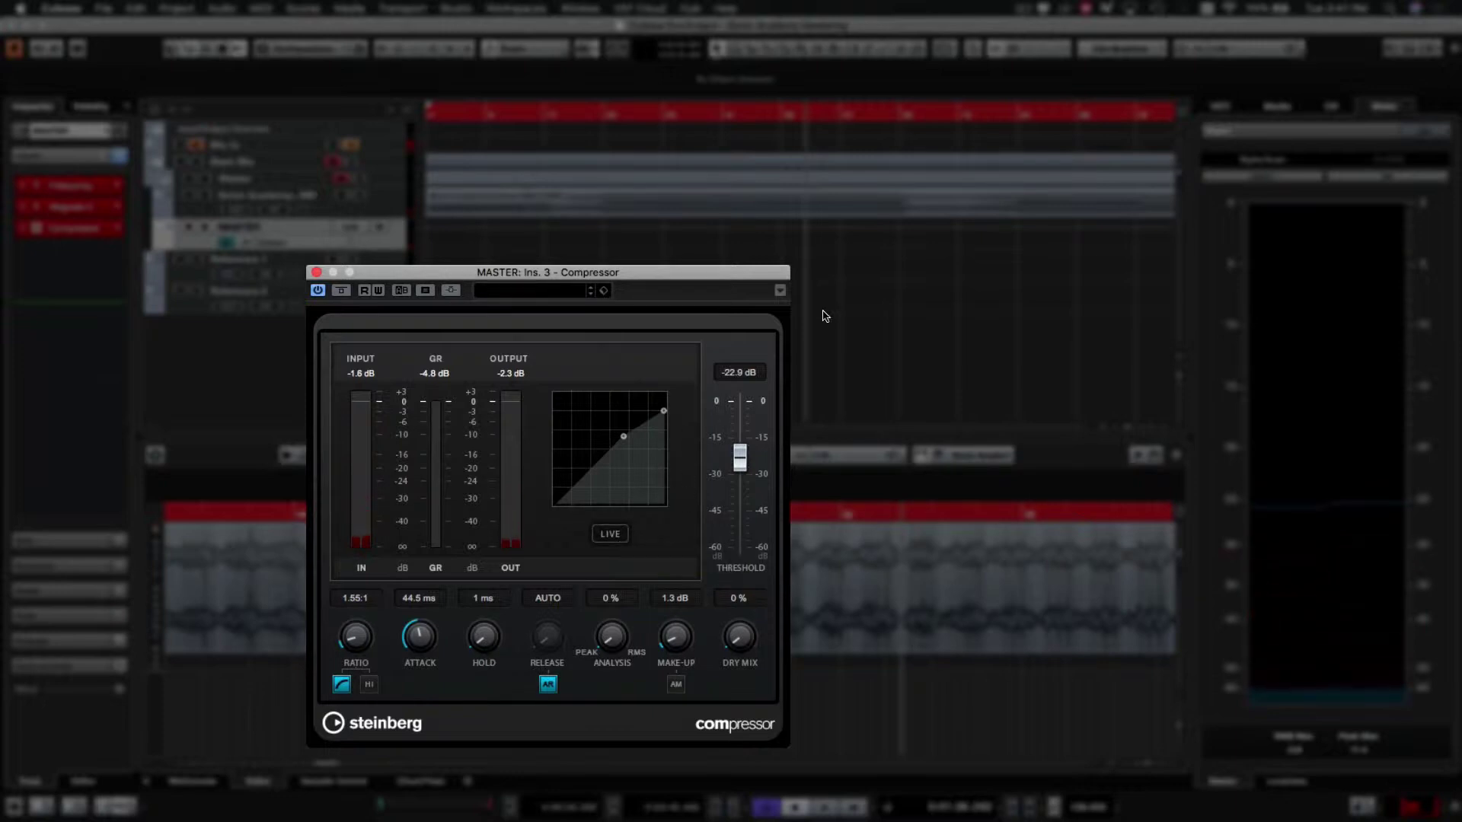
# Audition the compressed mix in the later part of the track, playing from about bar 80
pyautogui.moveTo(906, 317); pyautogui.dragTo(1236, 303)
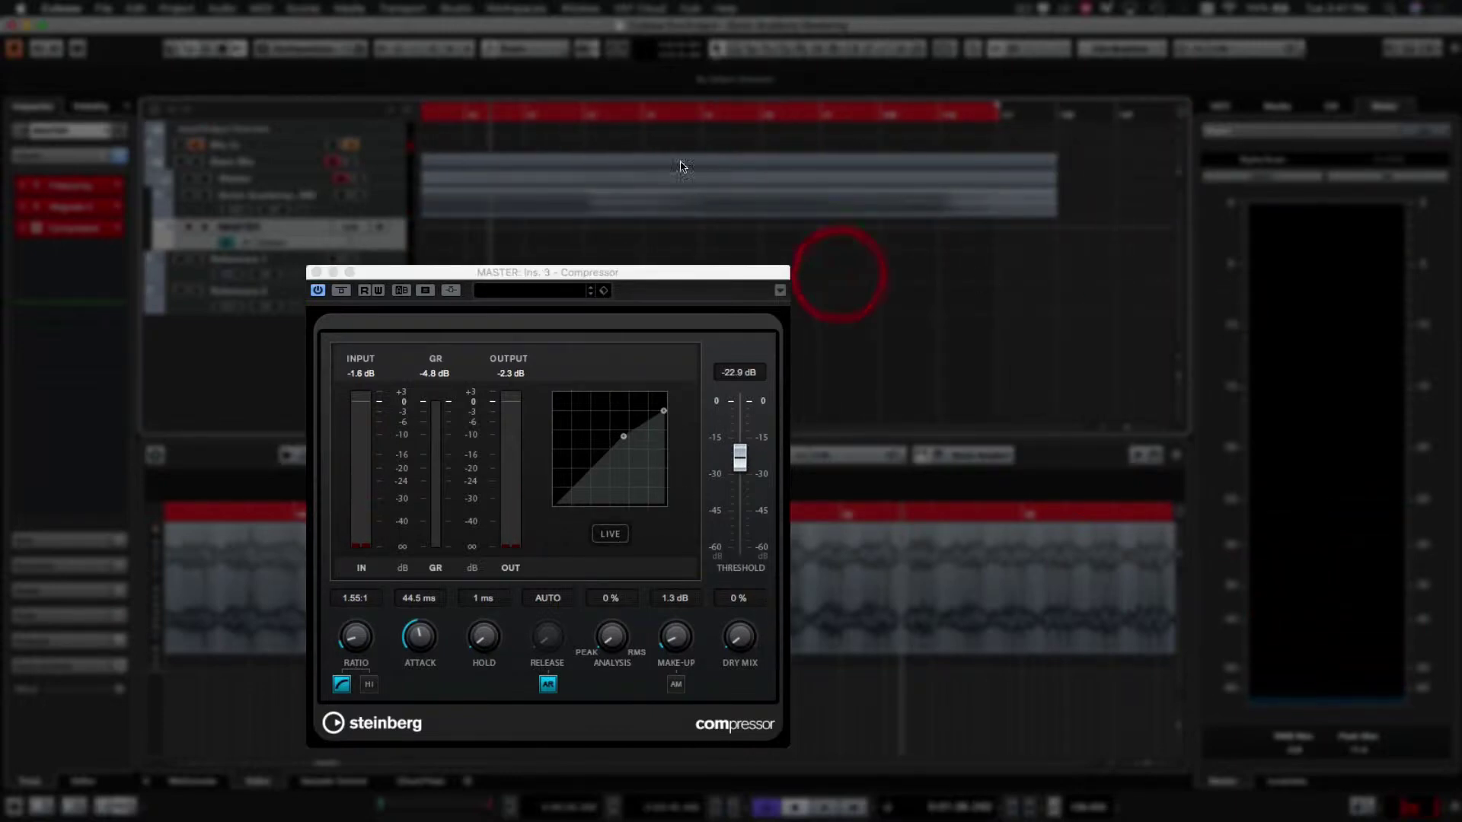
pyautogui.click(686, 117)
pyautogui.moveTo(562, 280); pyautogui.dragTo(823, 273)
pyautogui.click(702, 119)
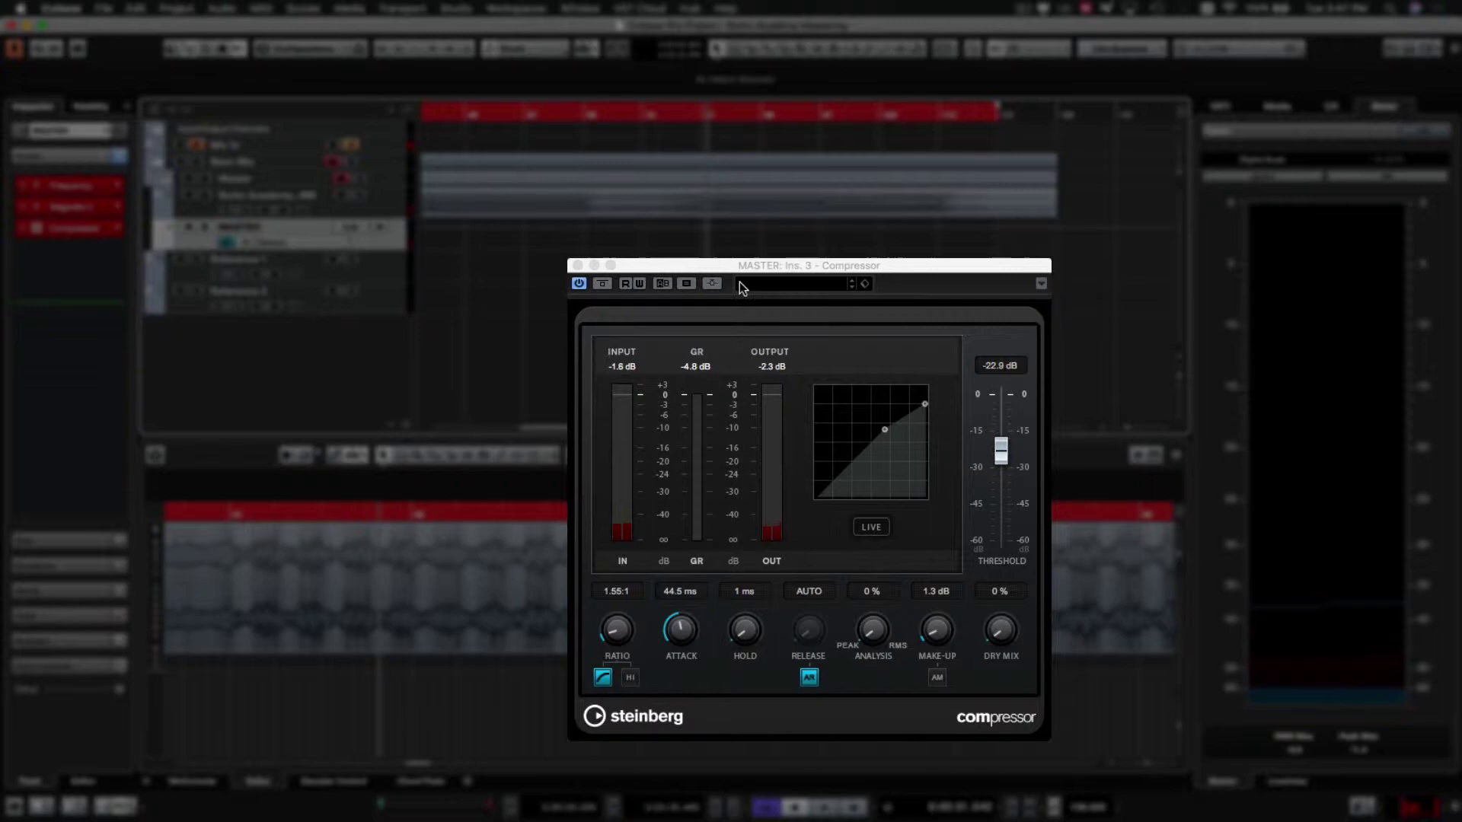
pyautogui.moveTo(766, 265); pyautogui.dragTo(629, 217)
pyautogui.press('space')
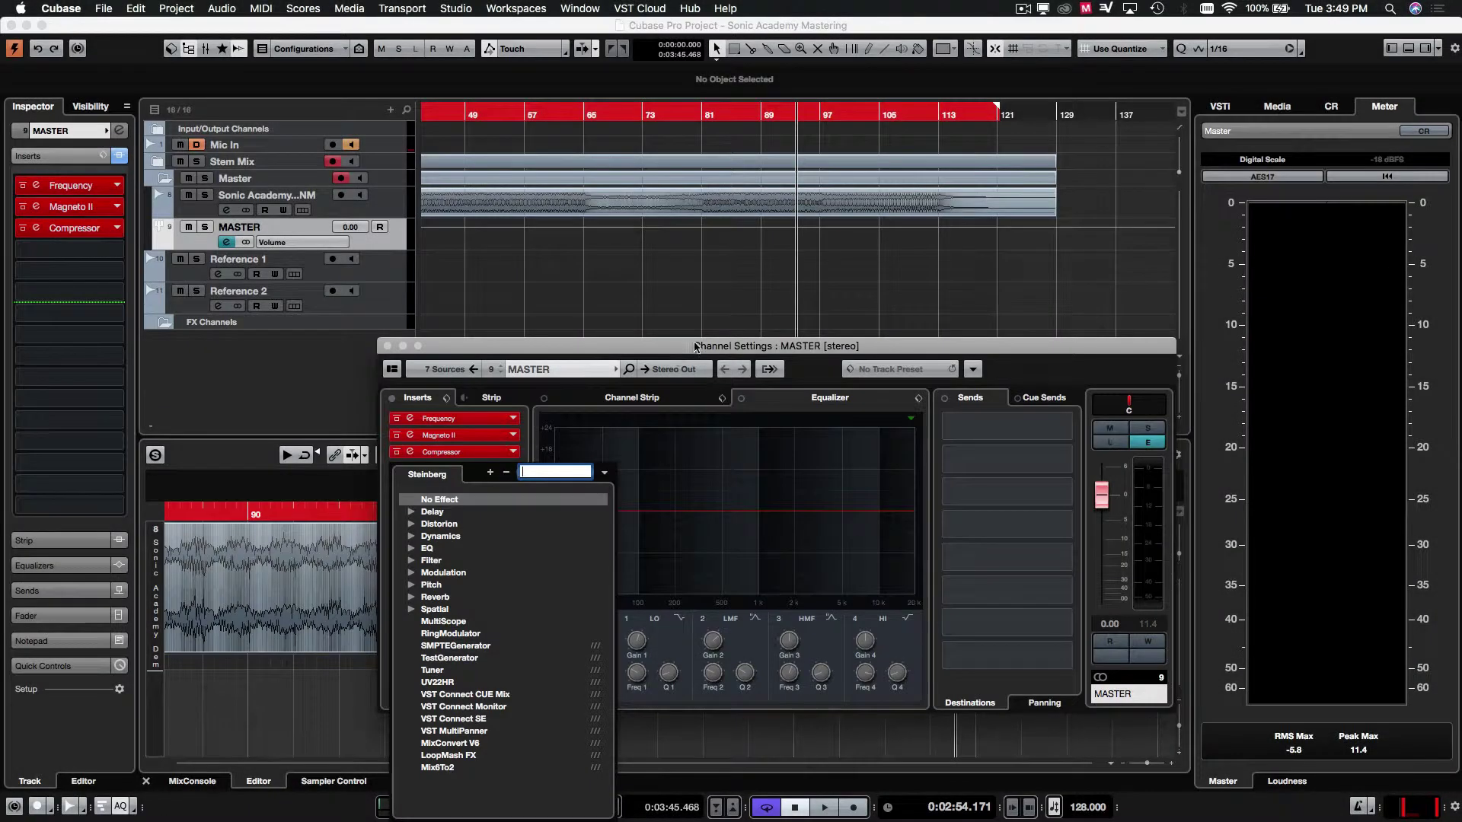
pyautogui.click(692, 348)
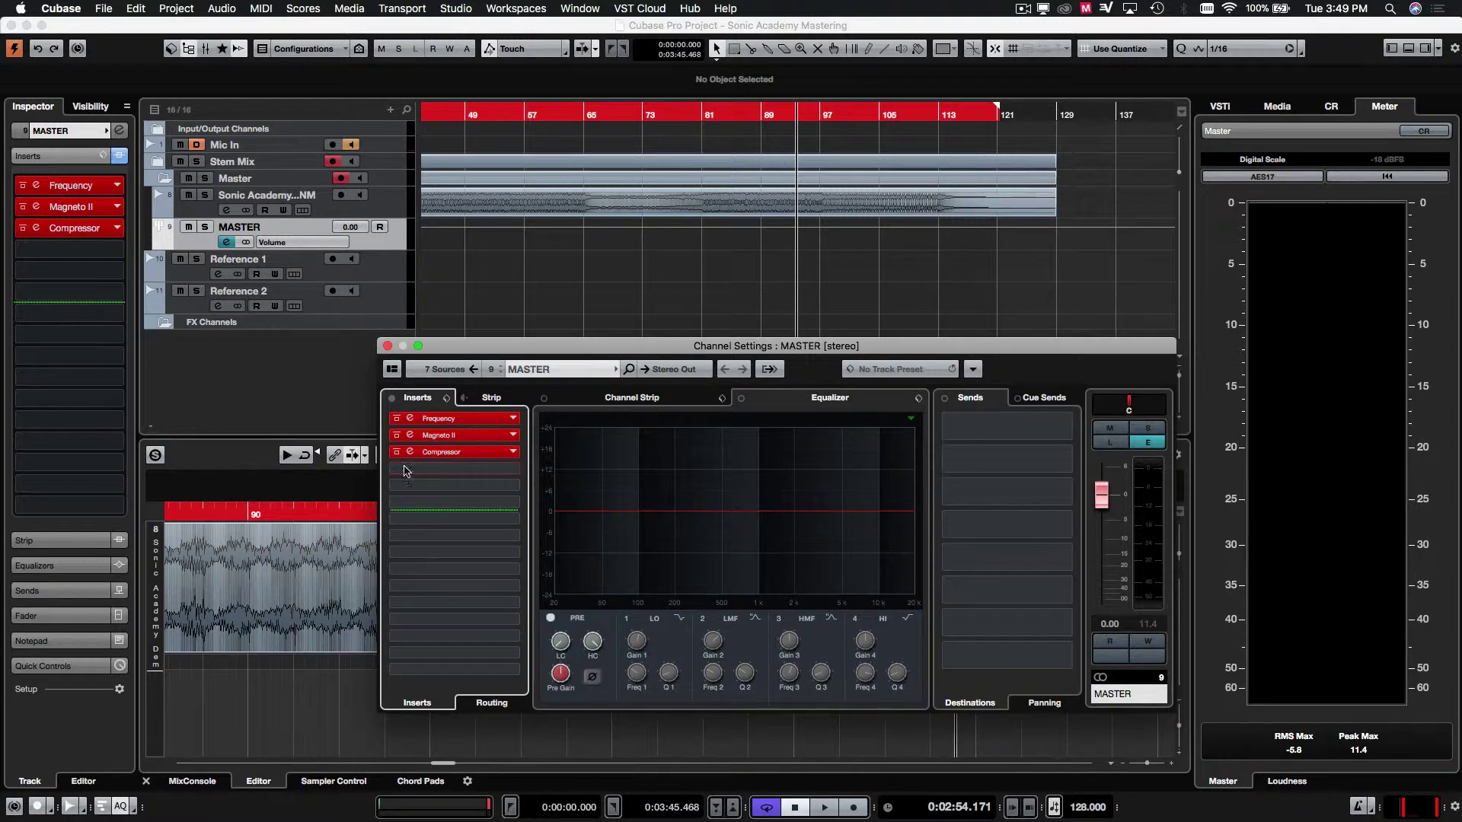
pyautogui.click(472, 469)
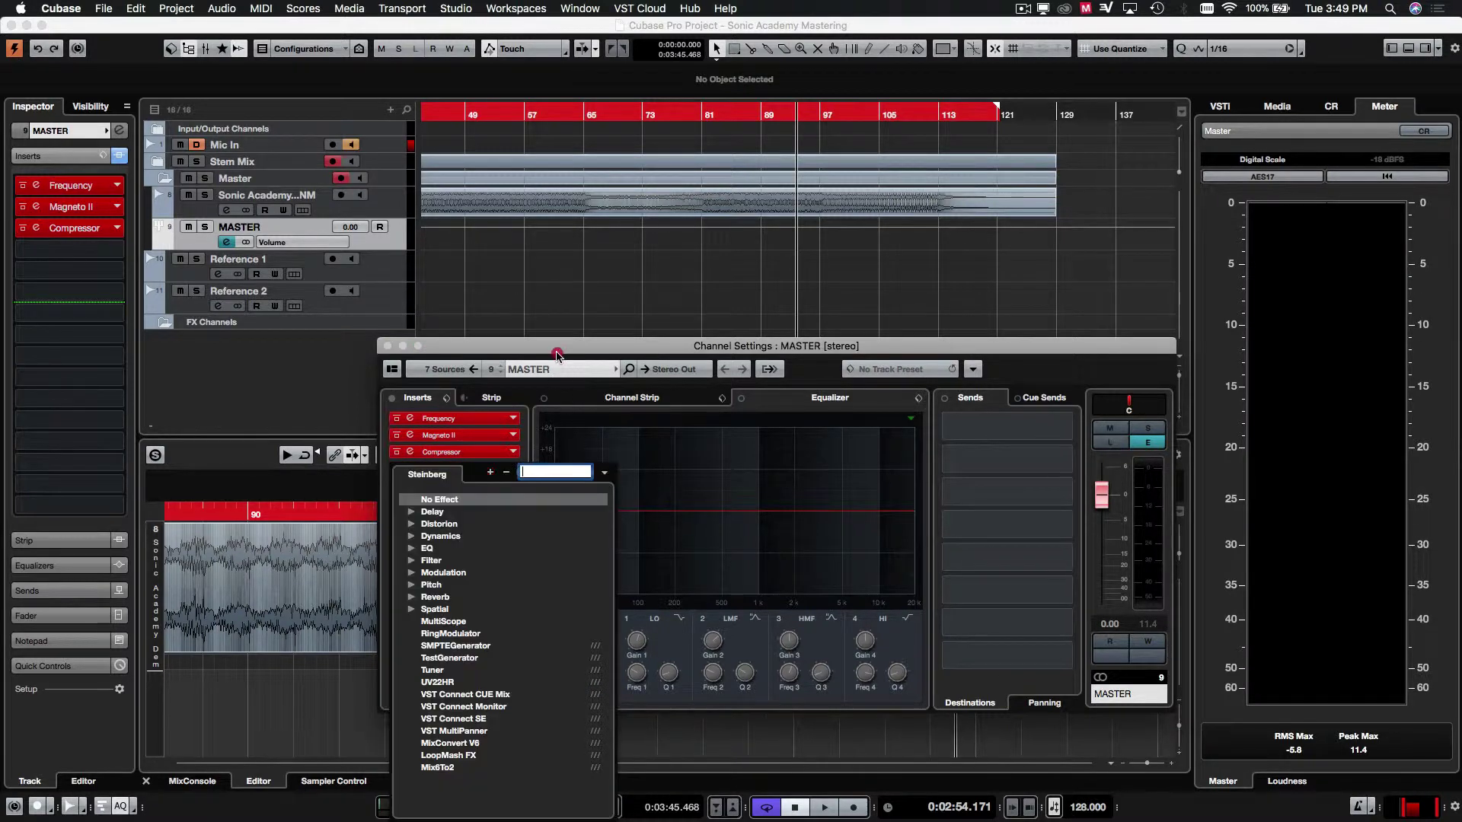
pyautogui.moveTo(557, 356); pyautogui.dragTo(667, 276)
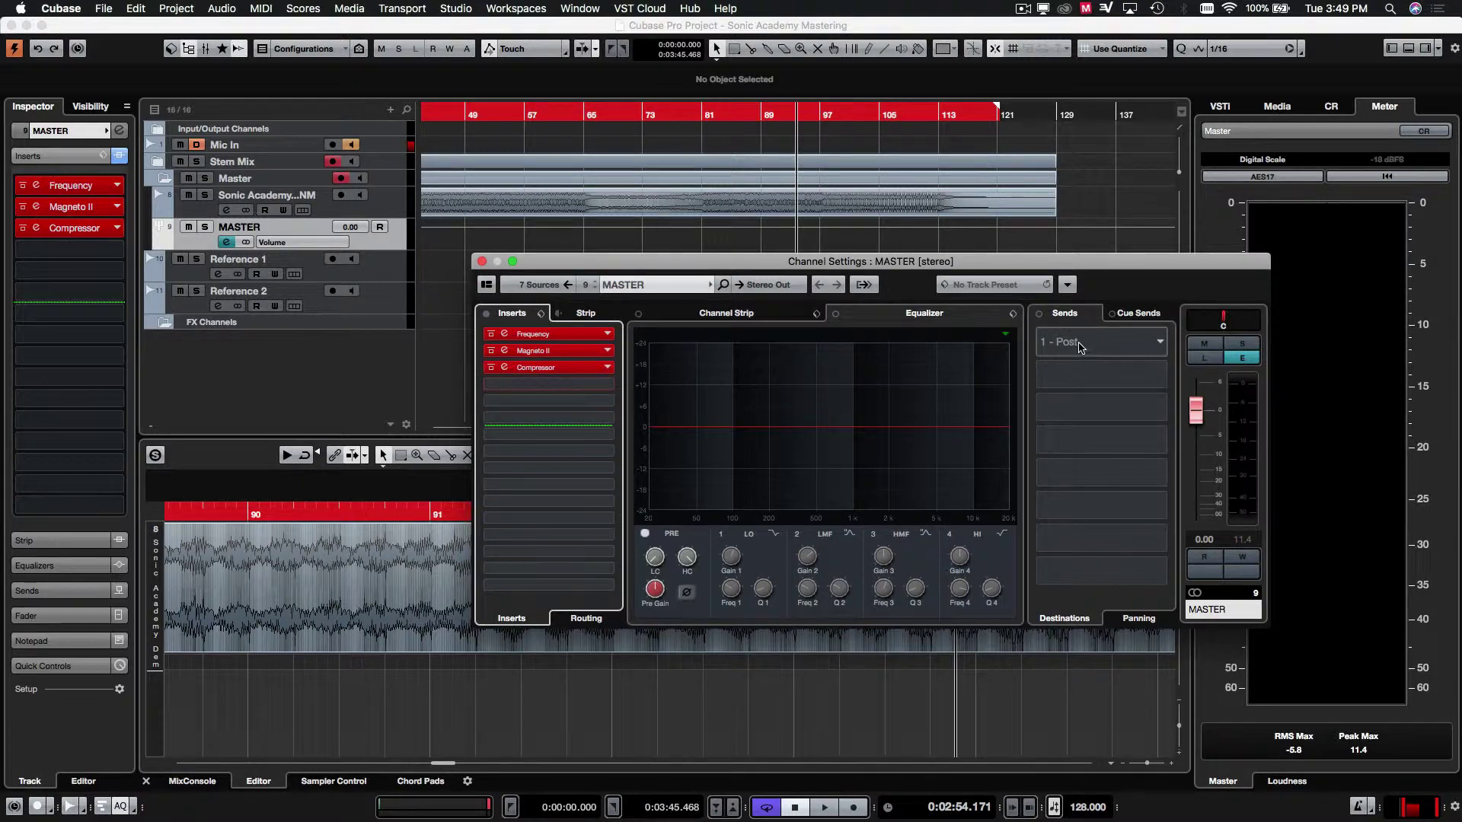
pyautogui.click(1081, 348)
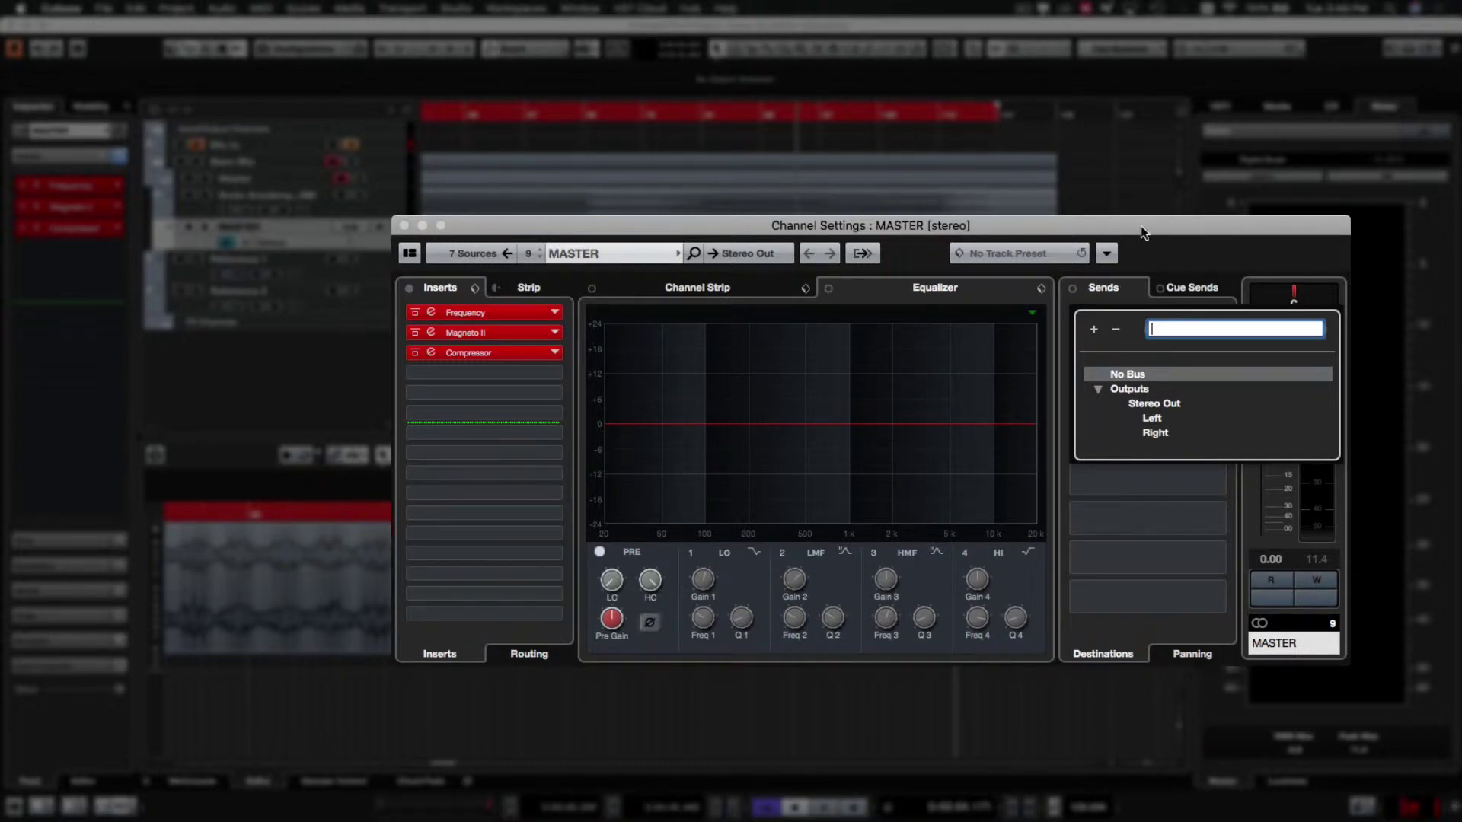
pyautogui.moveTo(1141, 226); pyautogui.dragTo(1113, 223)
pyautogui.moveTo(582, 226); pyautogui.dragTo(631, 240)
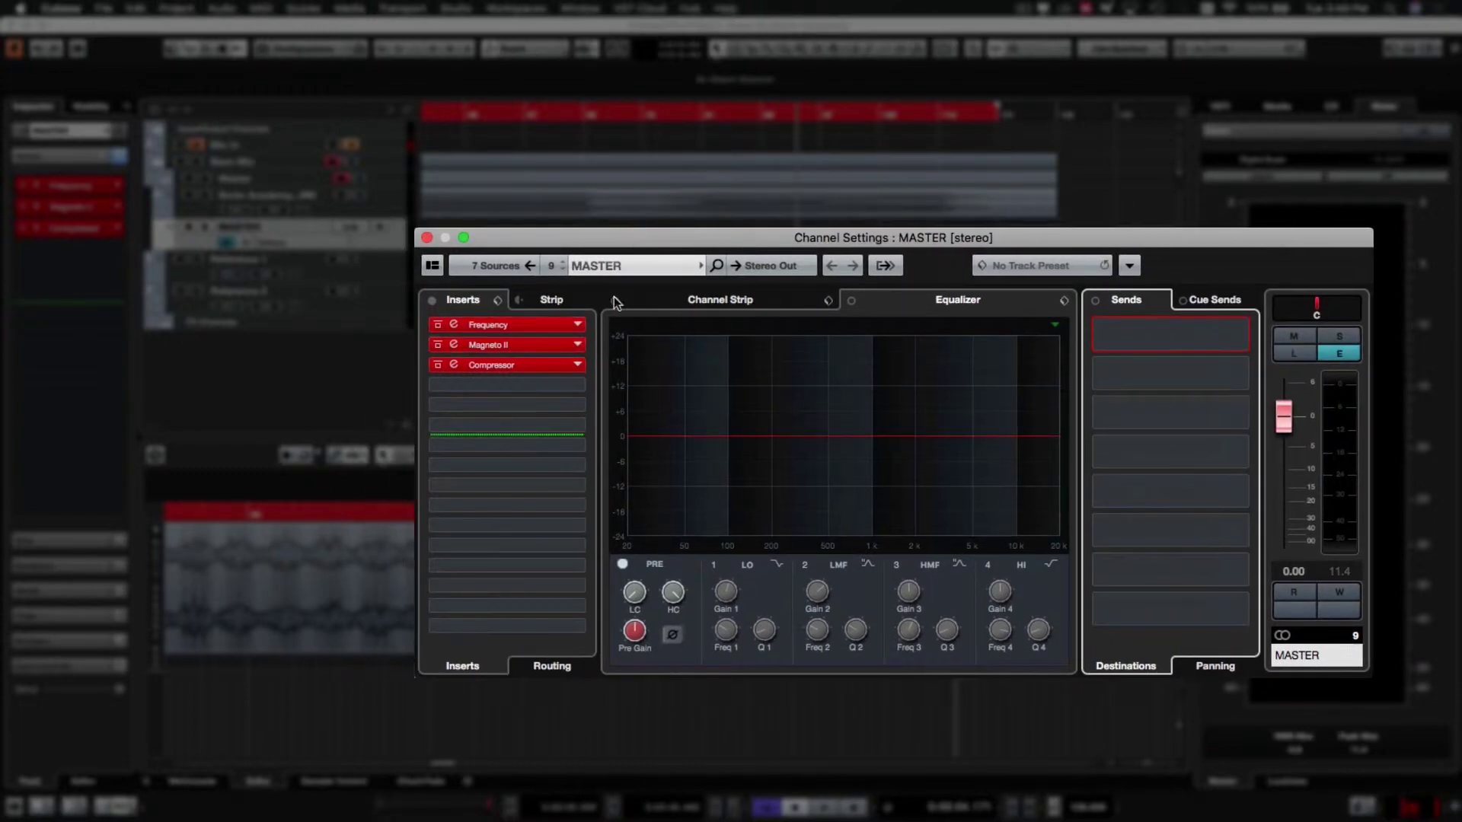
# Load a second Compressor in the MASTER channel's fourth insert slot and move its window to the middle of the workspace
pyautogui.click(535, 386)
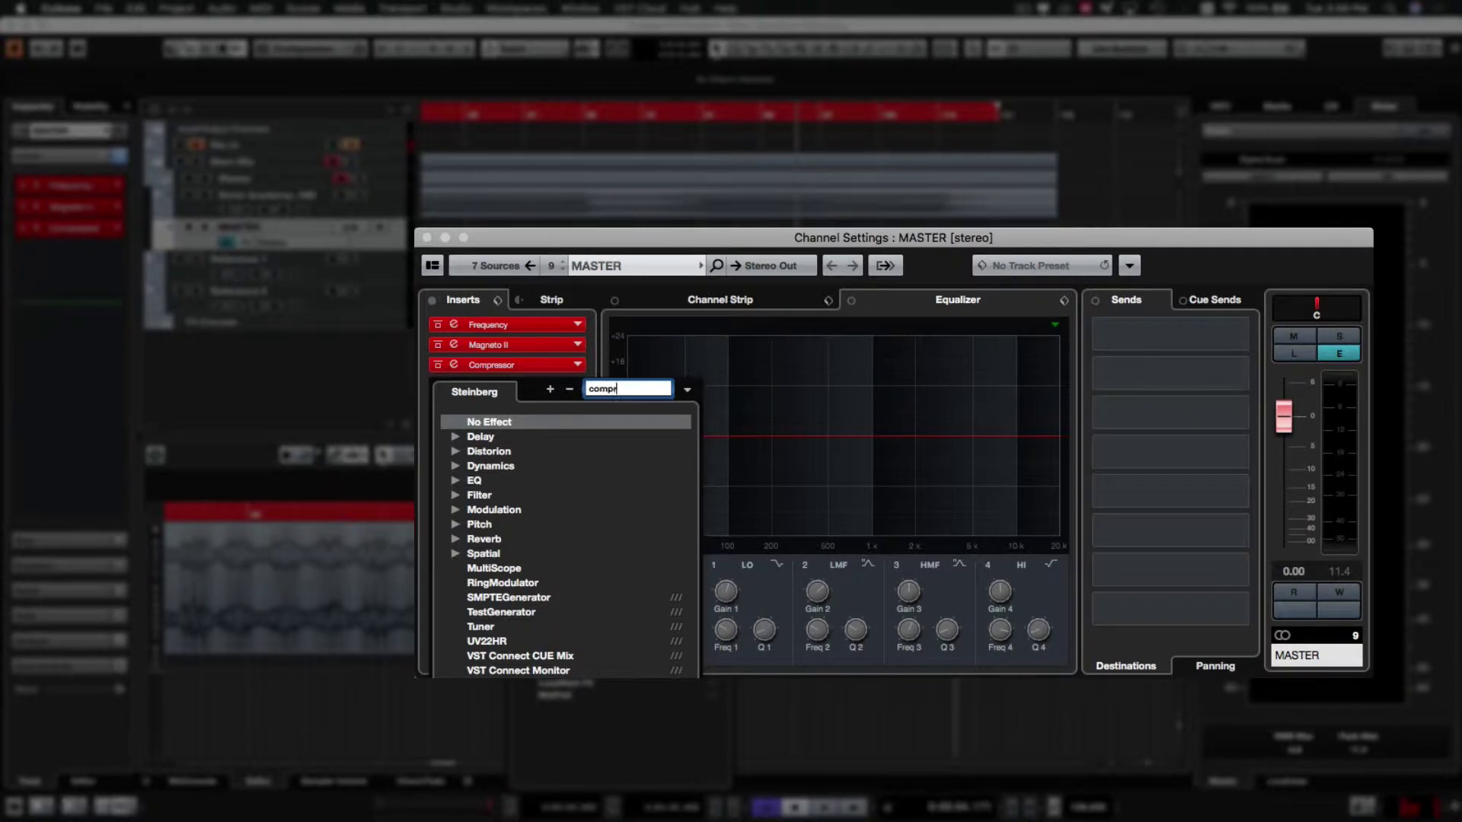
pyautogui.write('compressor')
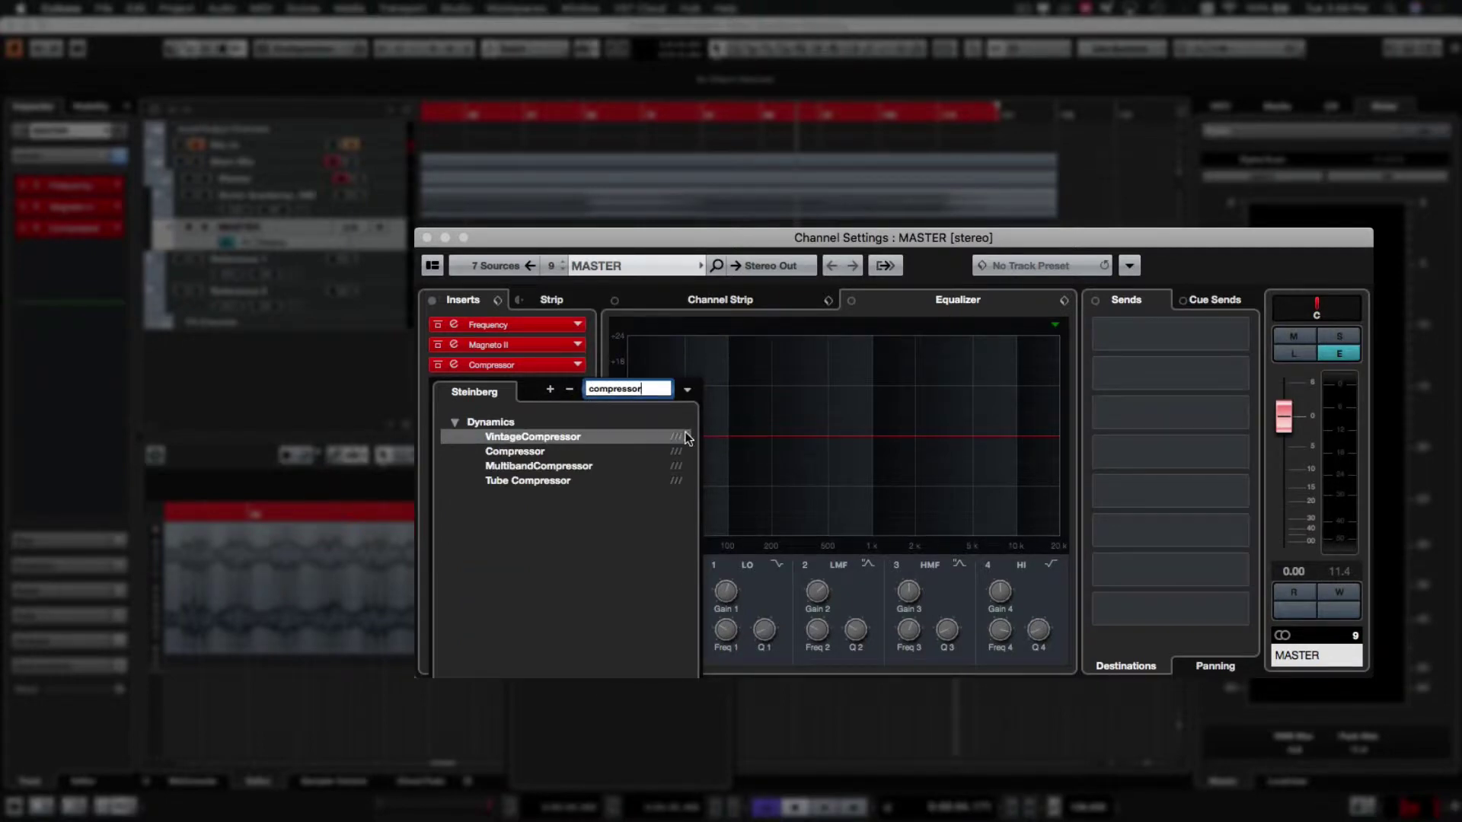
pyautogui.click(529, 453)
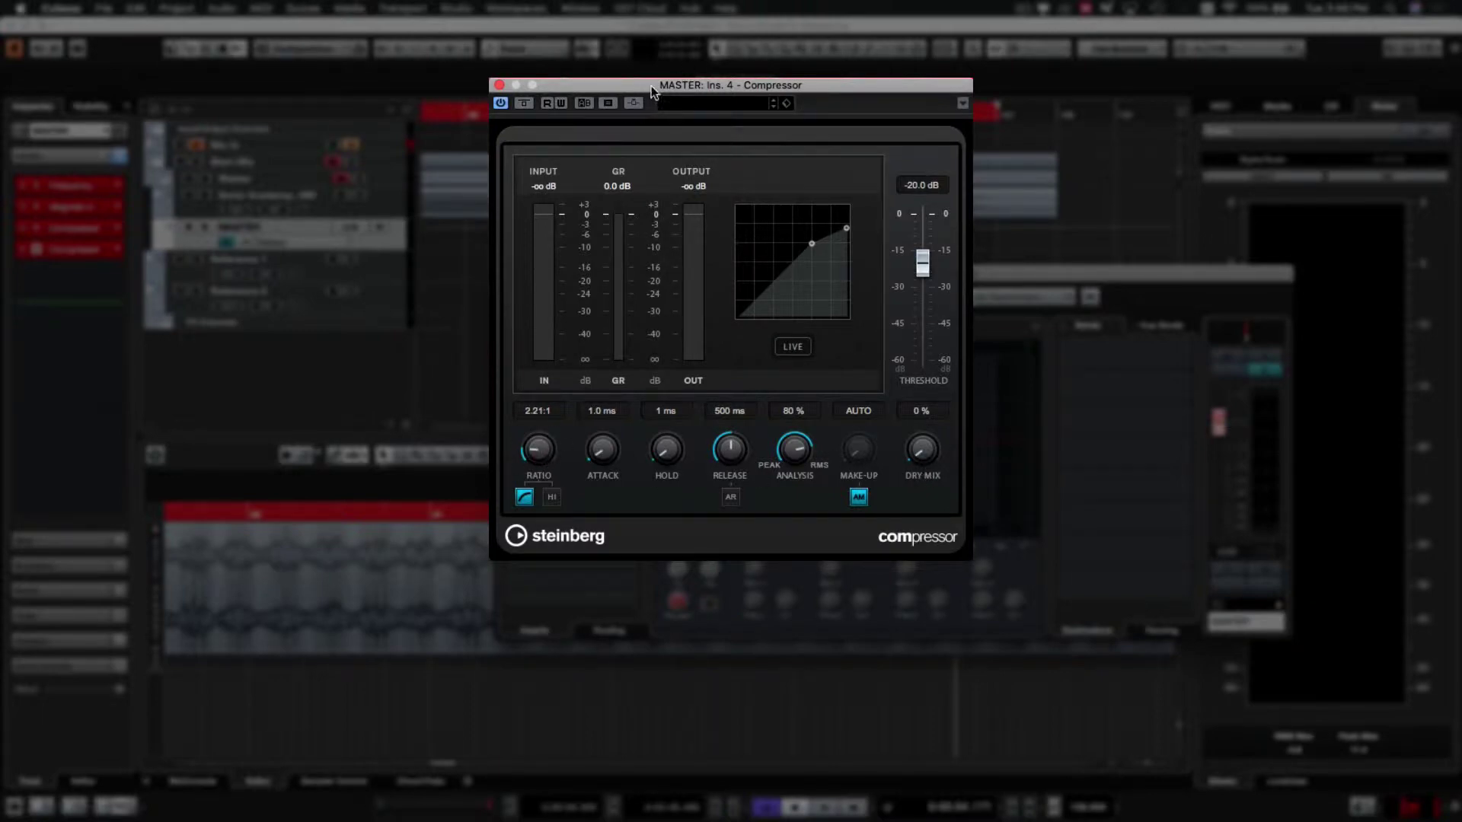
pyautogui.moveTo(651, 87); pyautogui.dragTo(568, 218)
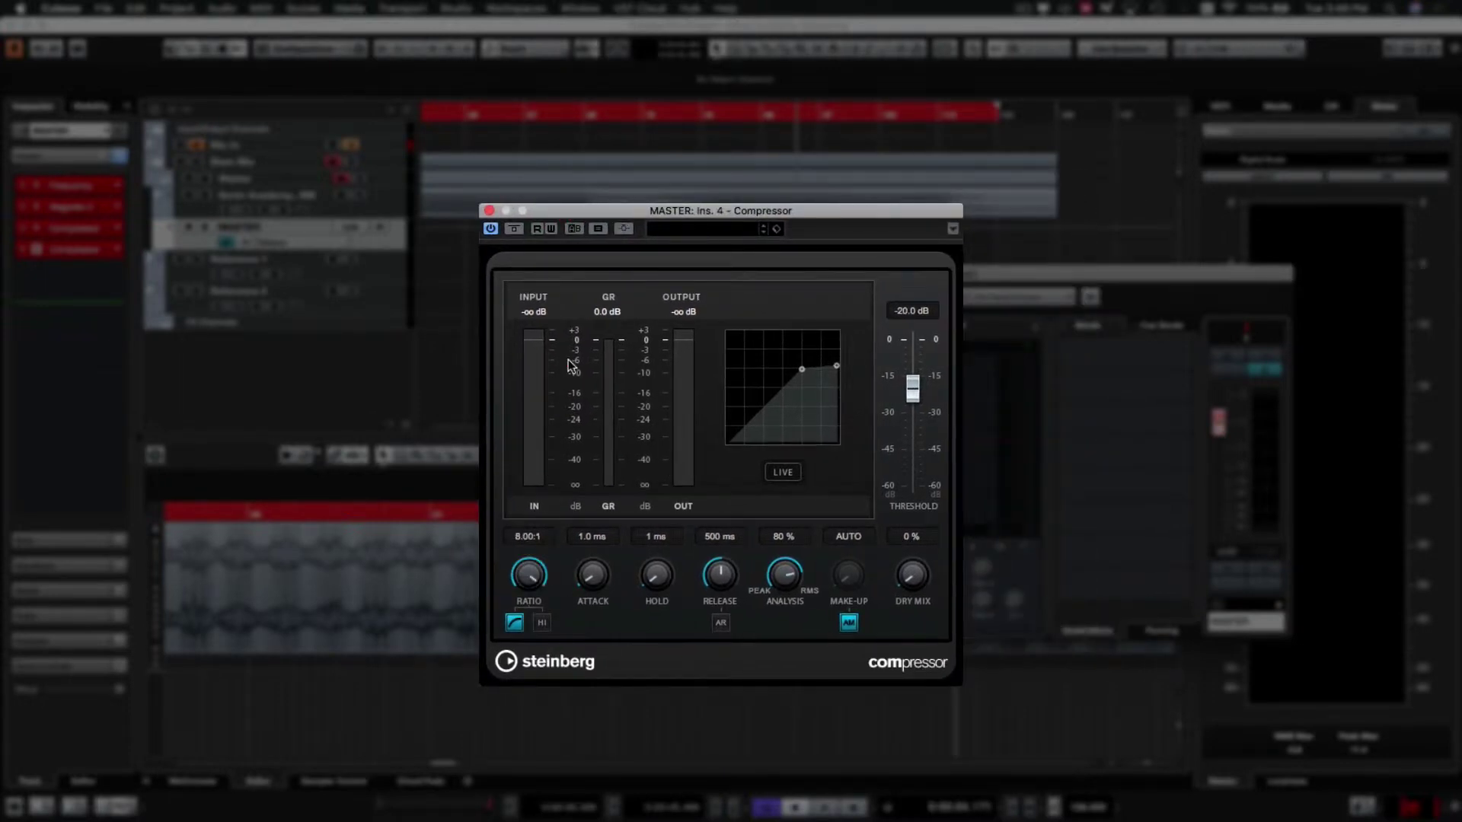
# Lower the second Compressor's threshold to -60.0 dB and raise its attack to 75.9 ms while the track plays
pyautogui.press('space')
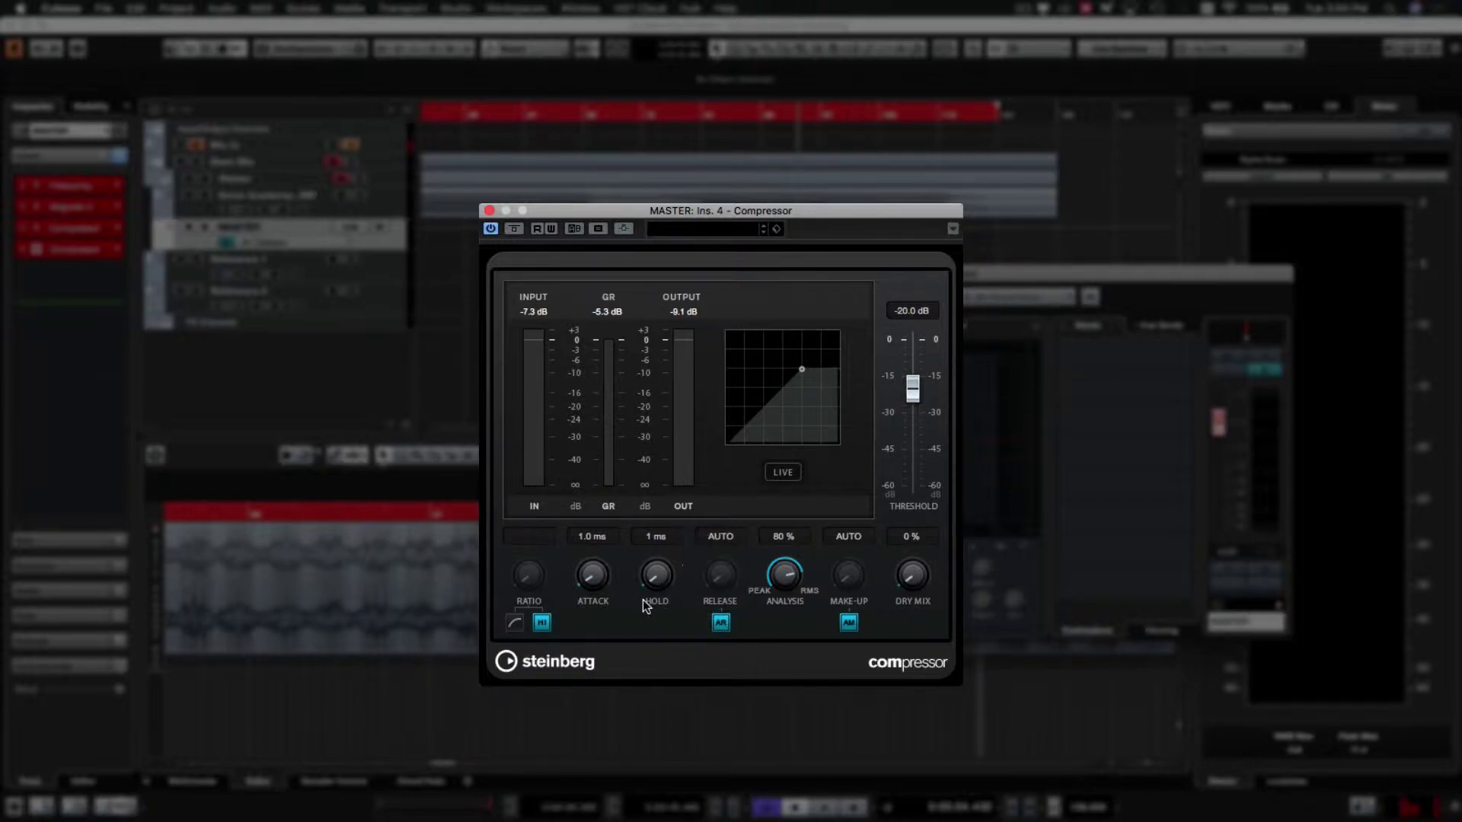
pyautogui.moveTo(596, 580); pyautogui.dragTo(612, 515)
pyautogui.moveTo(913, 399); pyautogui.dragTo(918, 499)
pyautogui.moveTo(591, 586); pyautogui.dragTo(607, 510)
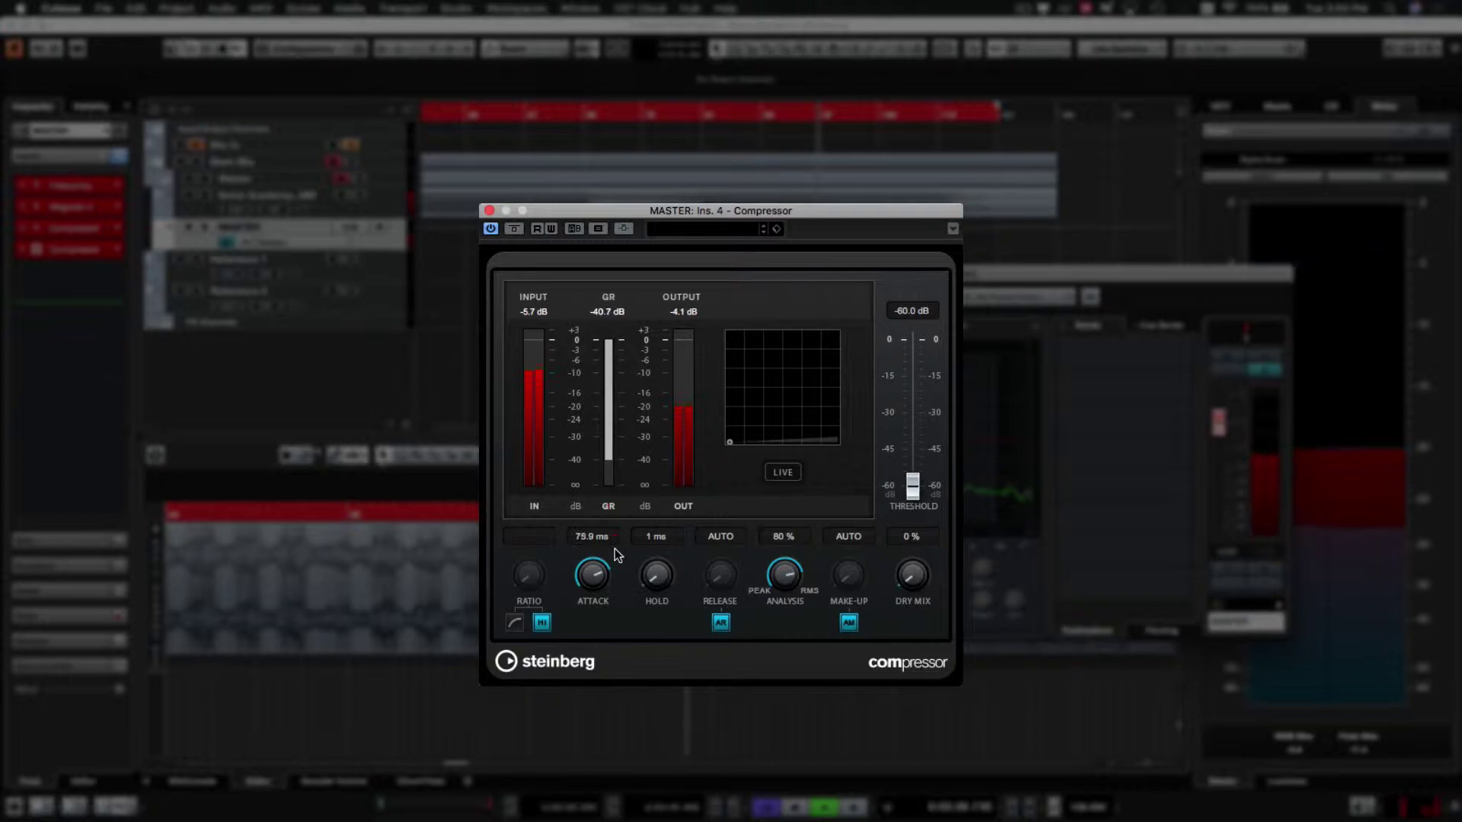
# Disable auto release, set release to 10 ms, attack to 27.0 ms and Analysis to 77 %, and raise the threshold to -33.4 dB
pyautogui.click(721, 623)
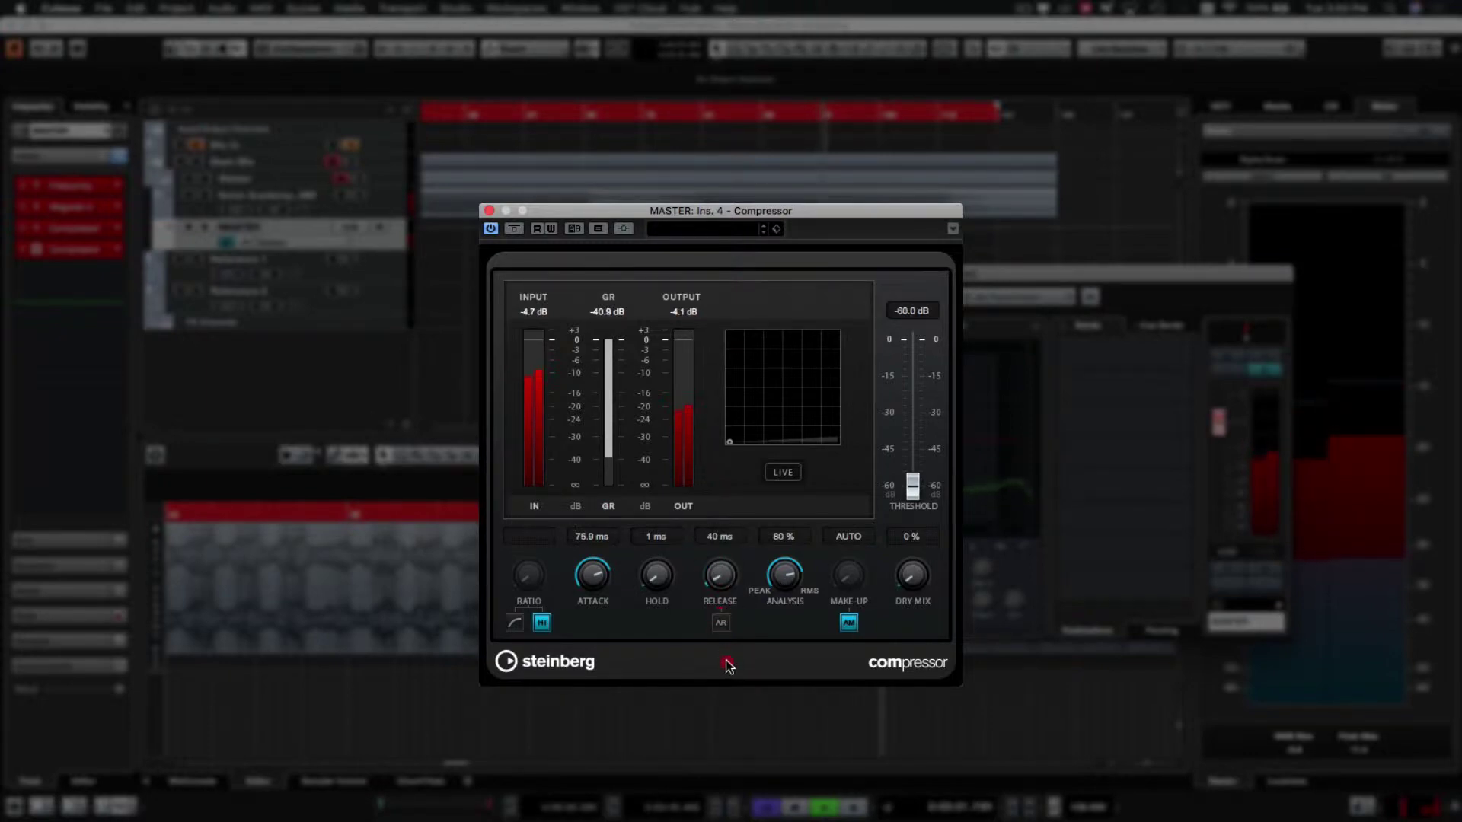
pyautogui.moveTo(725, 661); pyautogui.dragTo(725, 676)
pyautogui.moveTo(595, 577); pyautogui.dragTo(615, 670)
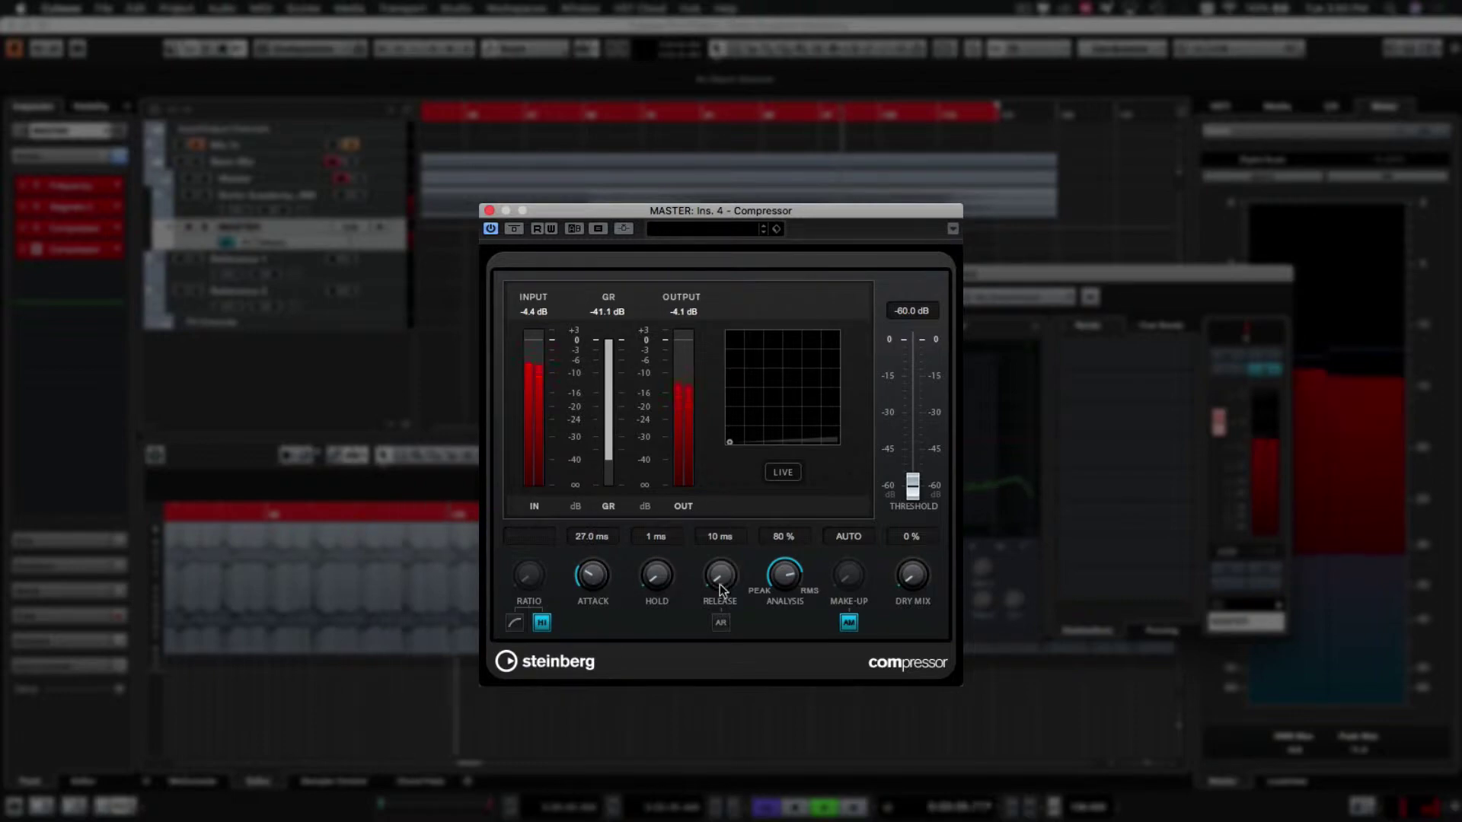
pyautogui.moveTo(783, 600)
pyautogui.mouseDown()
pyautogui.moveTo(787, 549)
pyautogui.moveTo(785, 595)
pyautogui.mouseUp()
pyautogui.moveTo(912, 485); pyautogui.dragTo(923, 432)
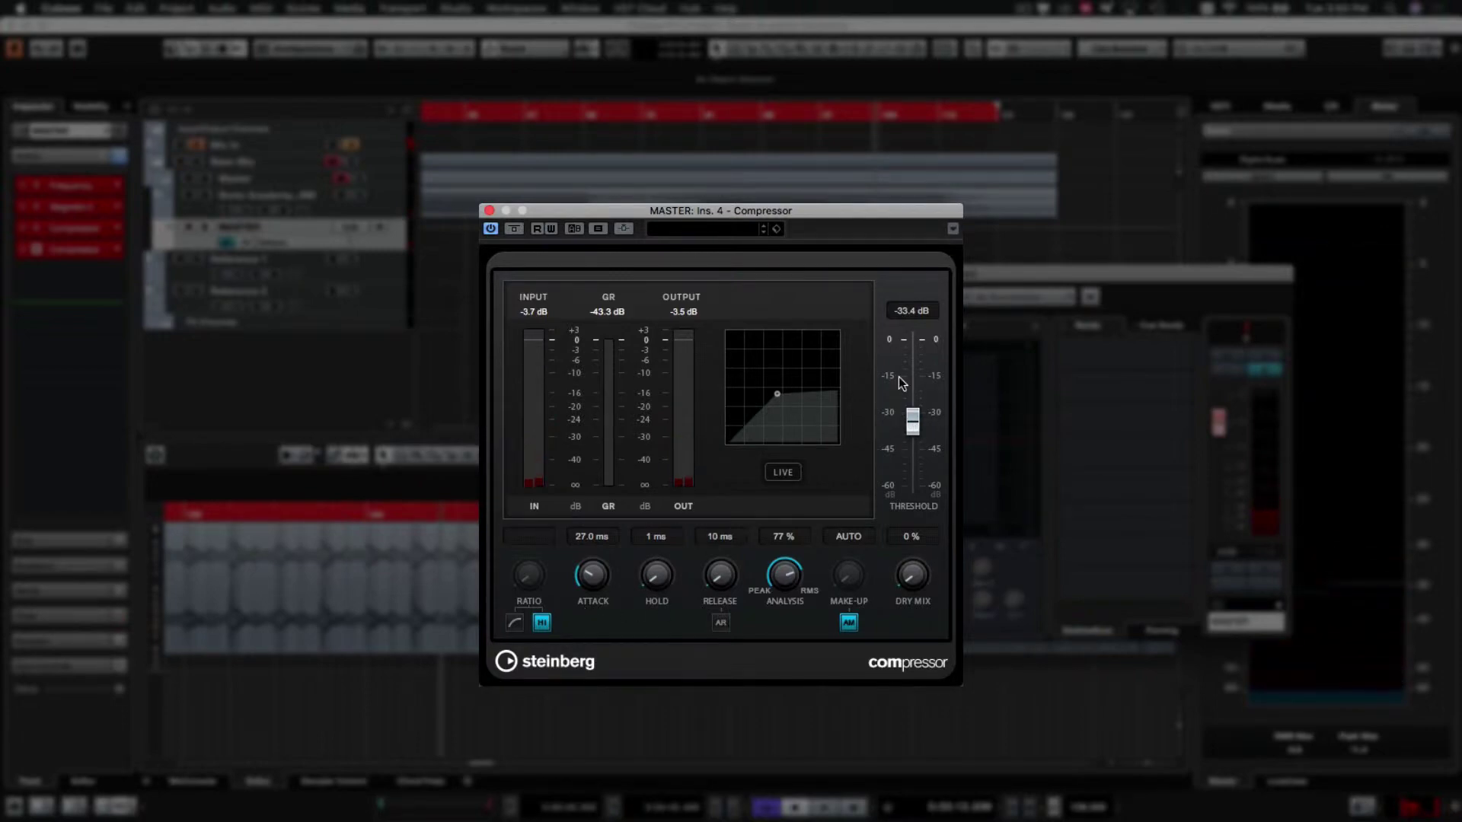
# Audition the second Compressor's effect in short playback passes and move the playback position back to about bar 42
pyautogui.press('space')
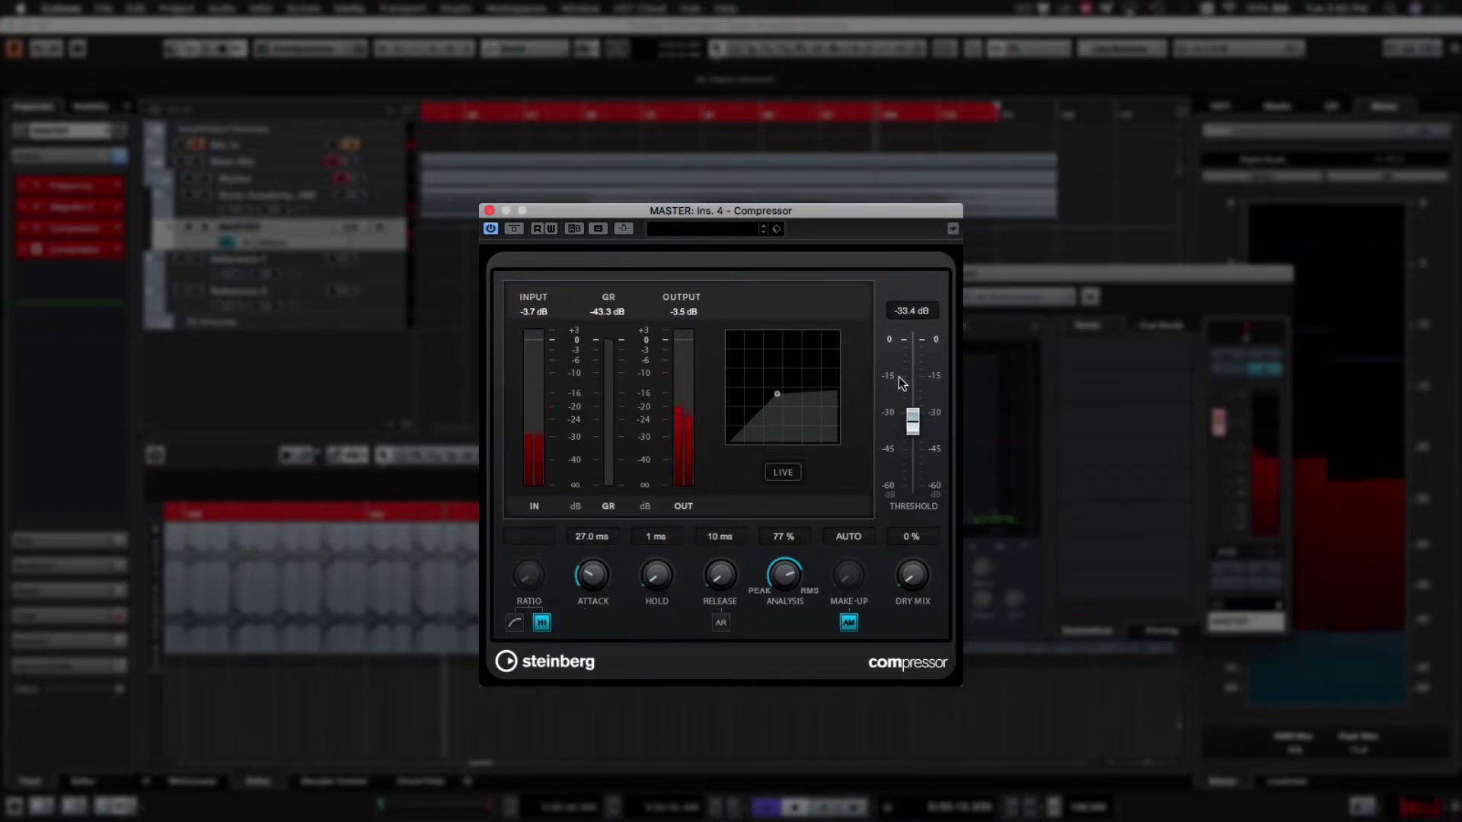
pyautogui.press('space')
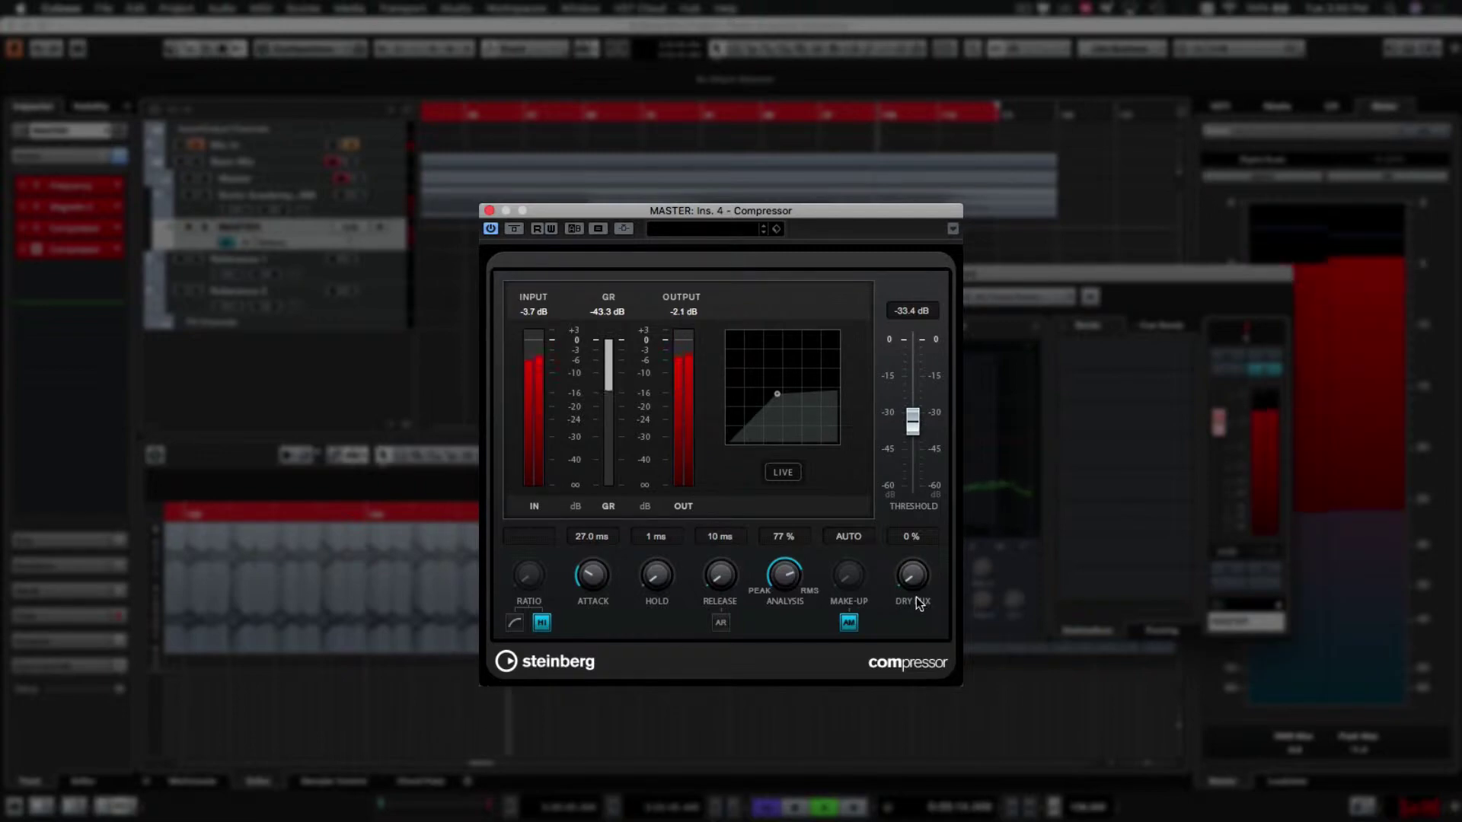
pyautogui.press('space')
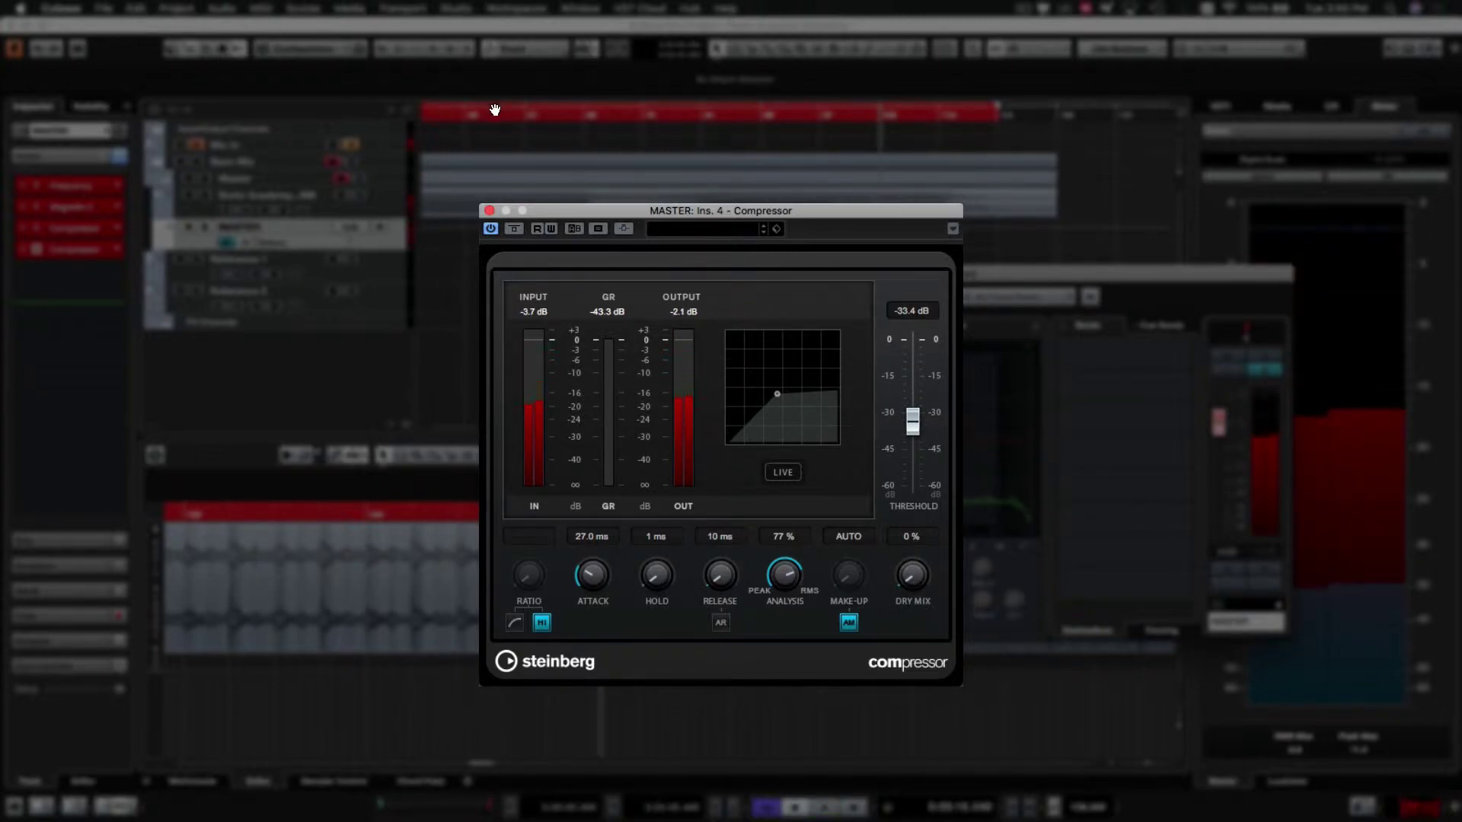
pyautogui.moveTo(441, 111); pyautogui.dragTo(626, 114)
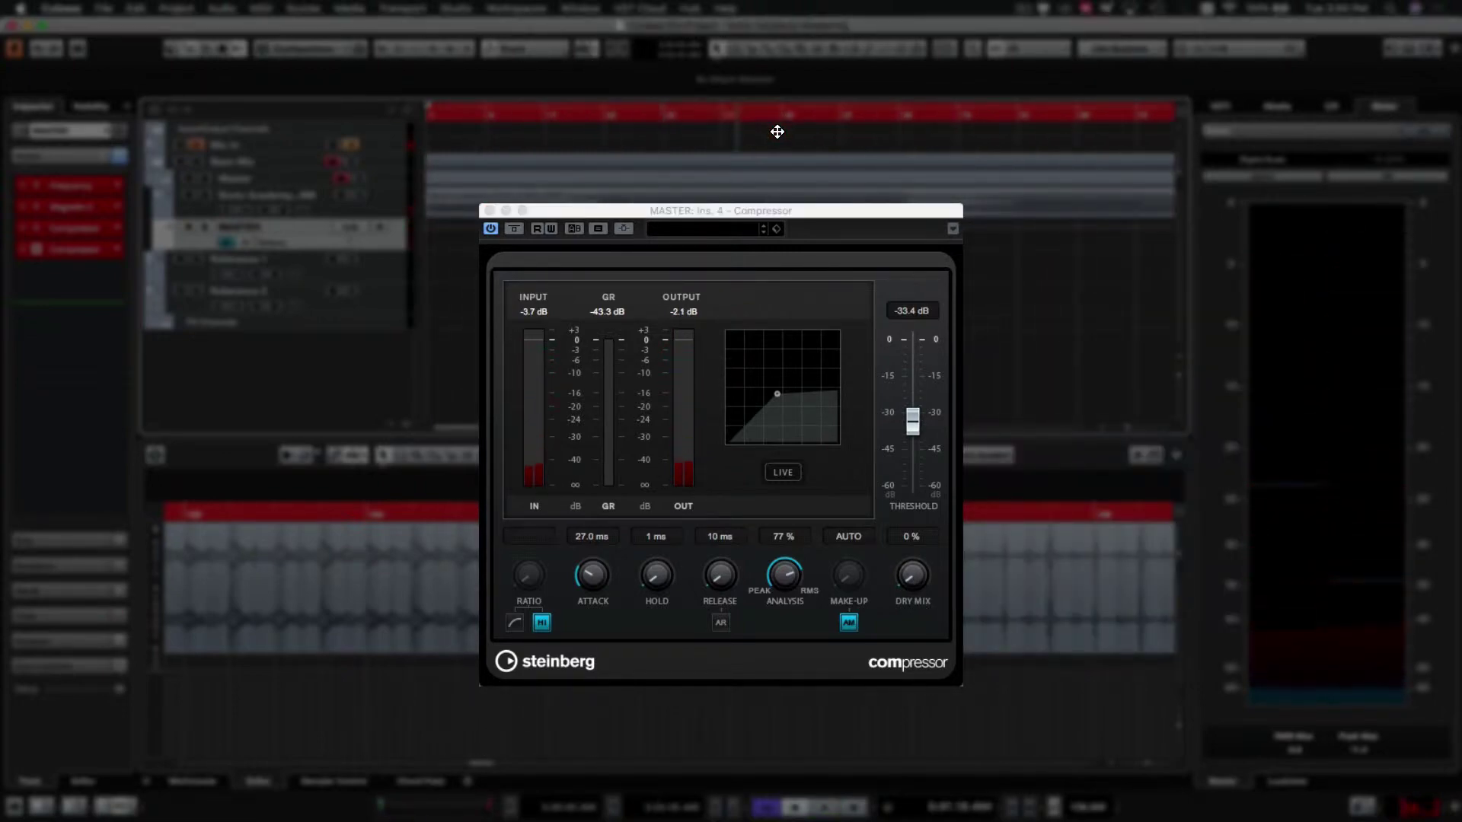
# Set the second Compressor's dry mix to 81 % during playback and compare the mix with the plug-in bypassed and active
pyautogui.moveTo(911, 582); pyautogui.dragTo(923, 524)
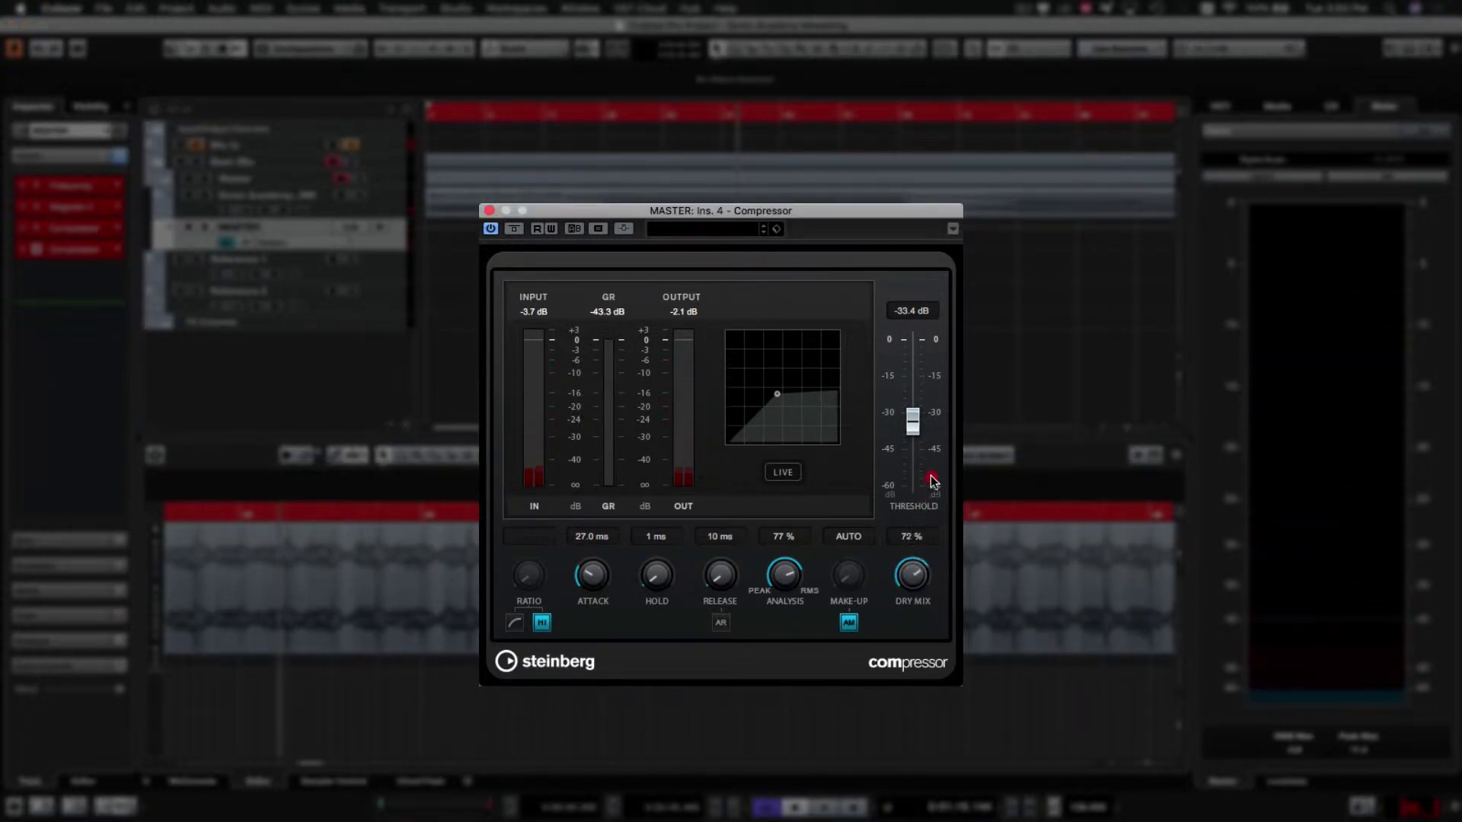
pyautogui.press('space')
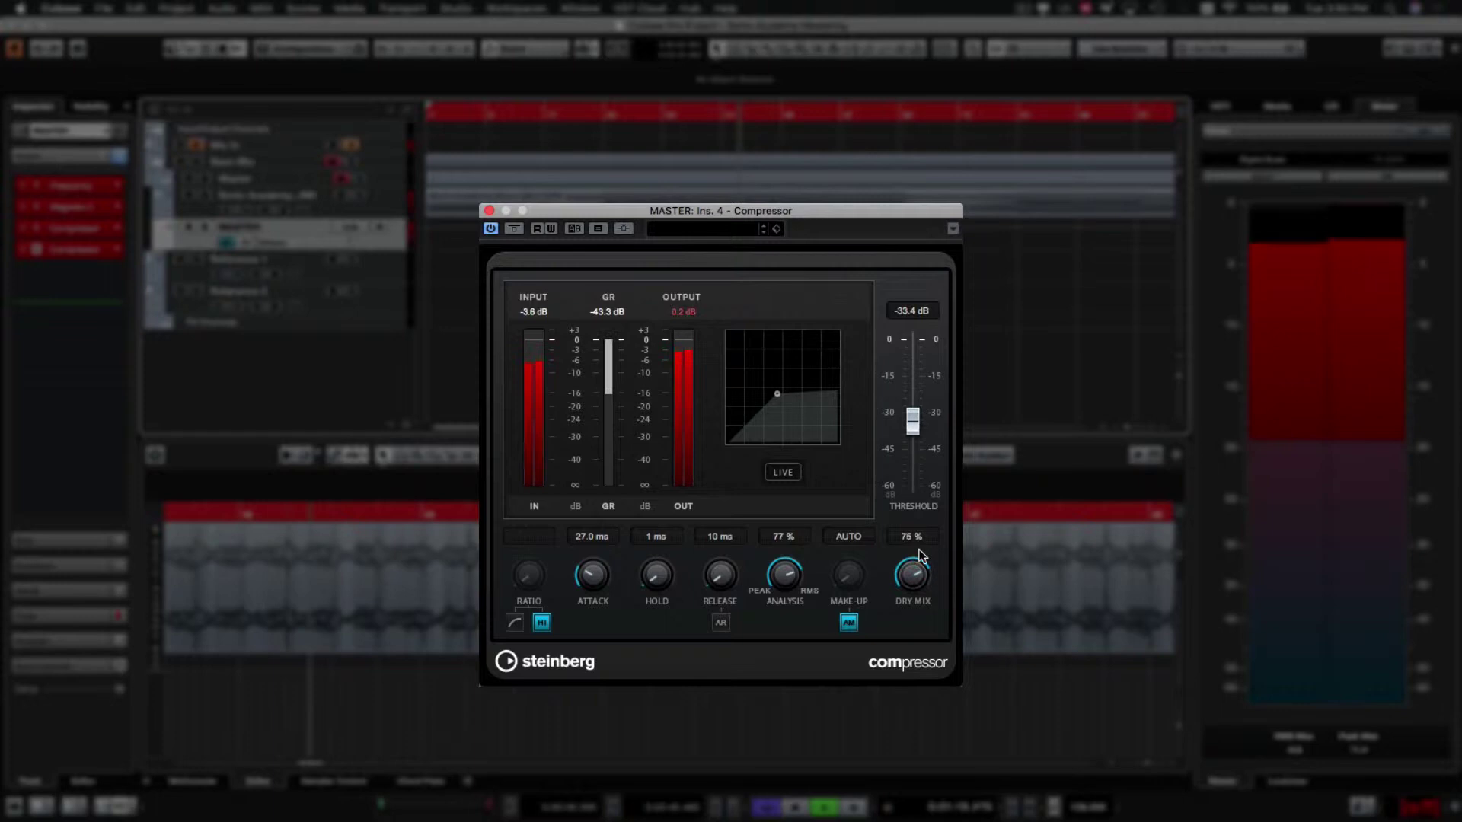
pyautogui.scroll(6, 919, 573)
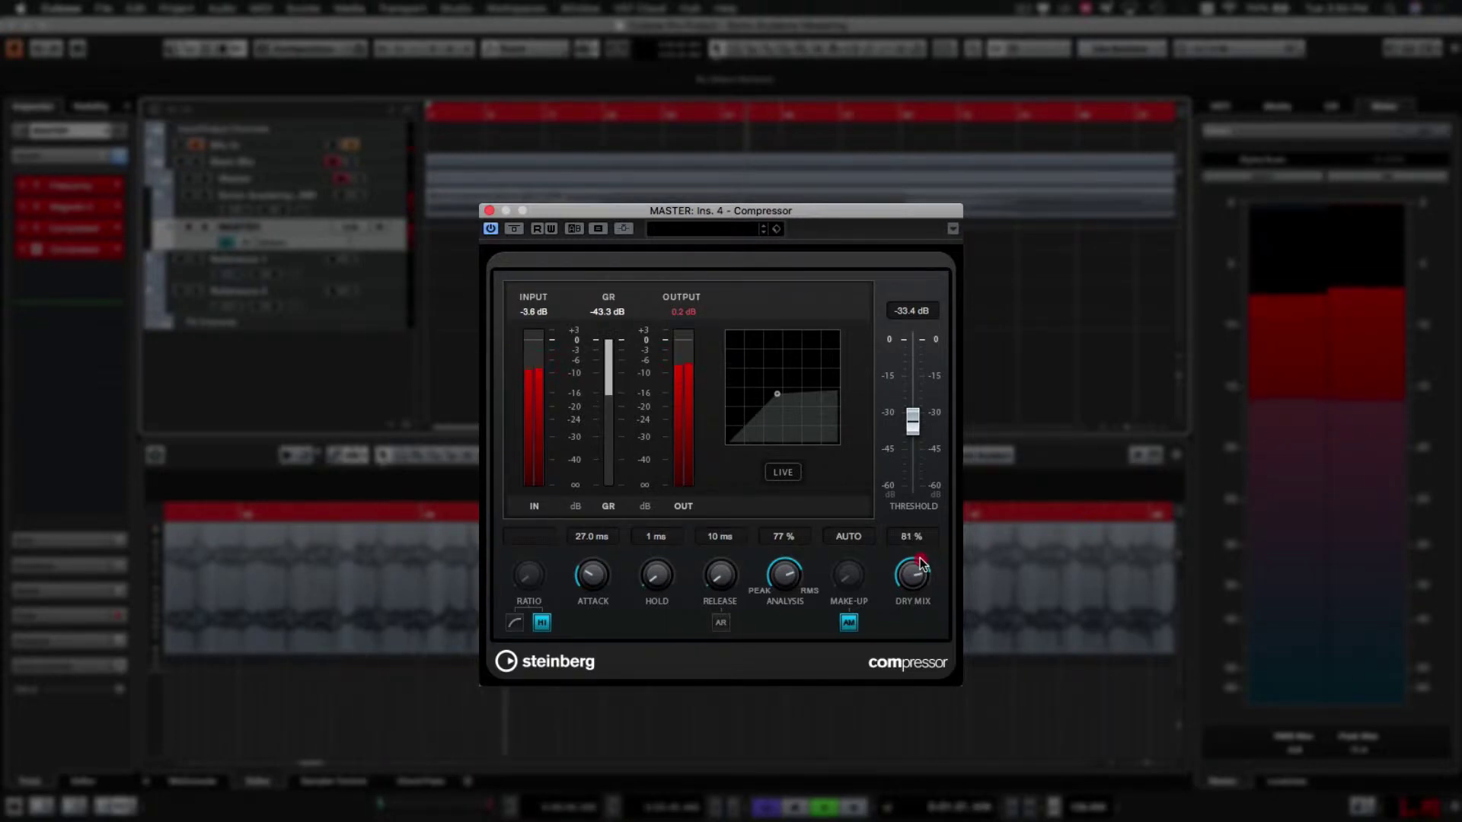
pyautogui.click(515, 228)
pyautogui.click(518, 227)
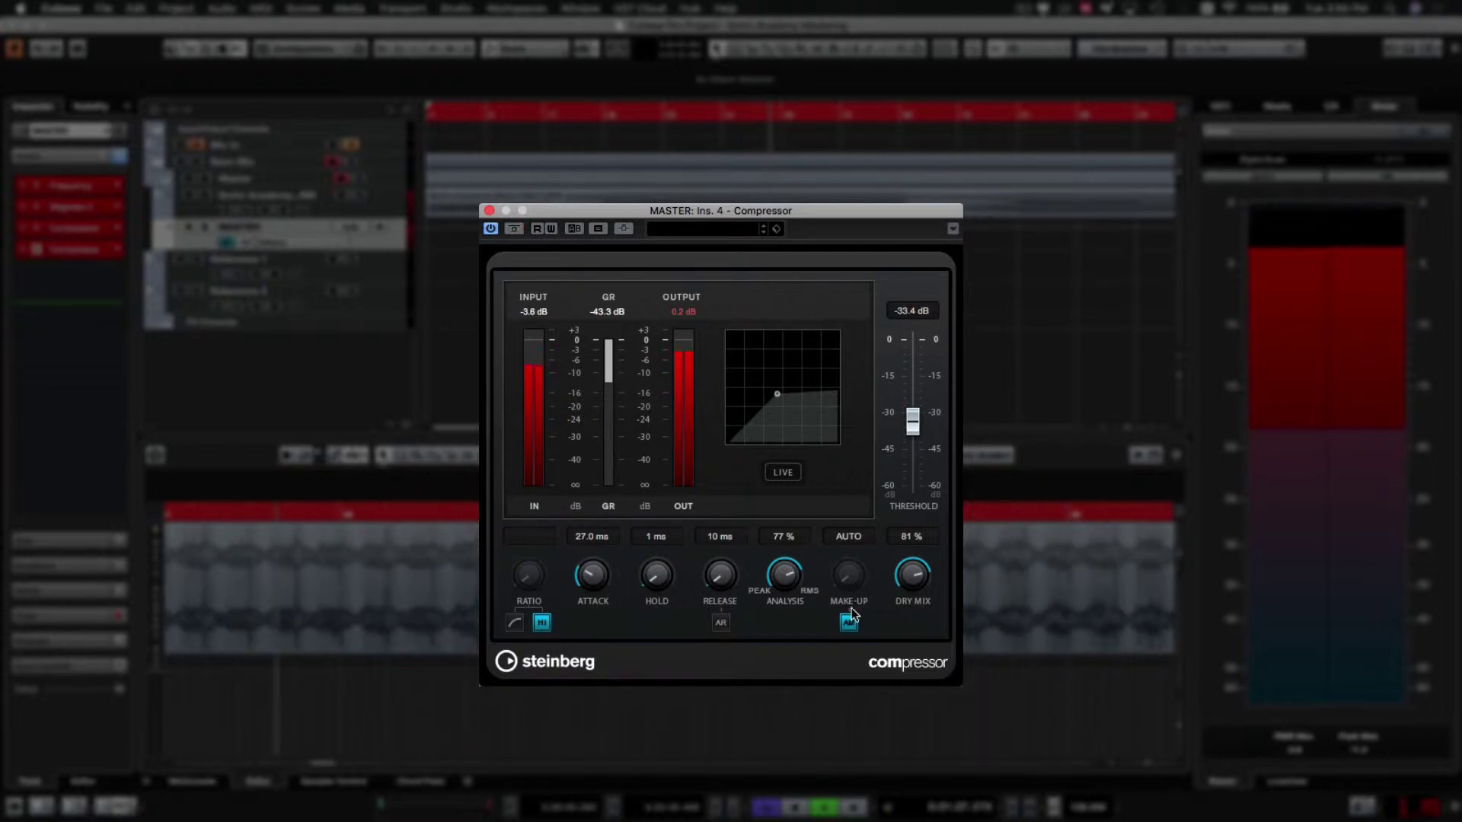
# Disable auto make-up, compare the mix with the plug-in bypassed and active, stop playback, and raise the dry mix to 85 %
pyautogui.click(849, 622)
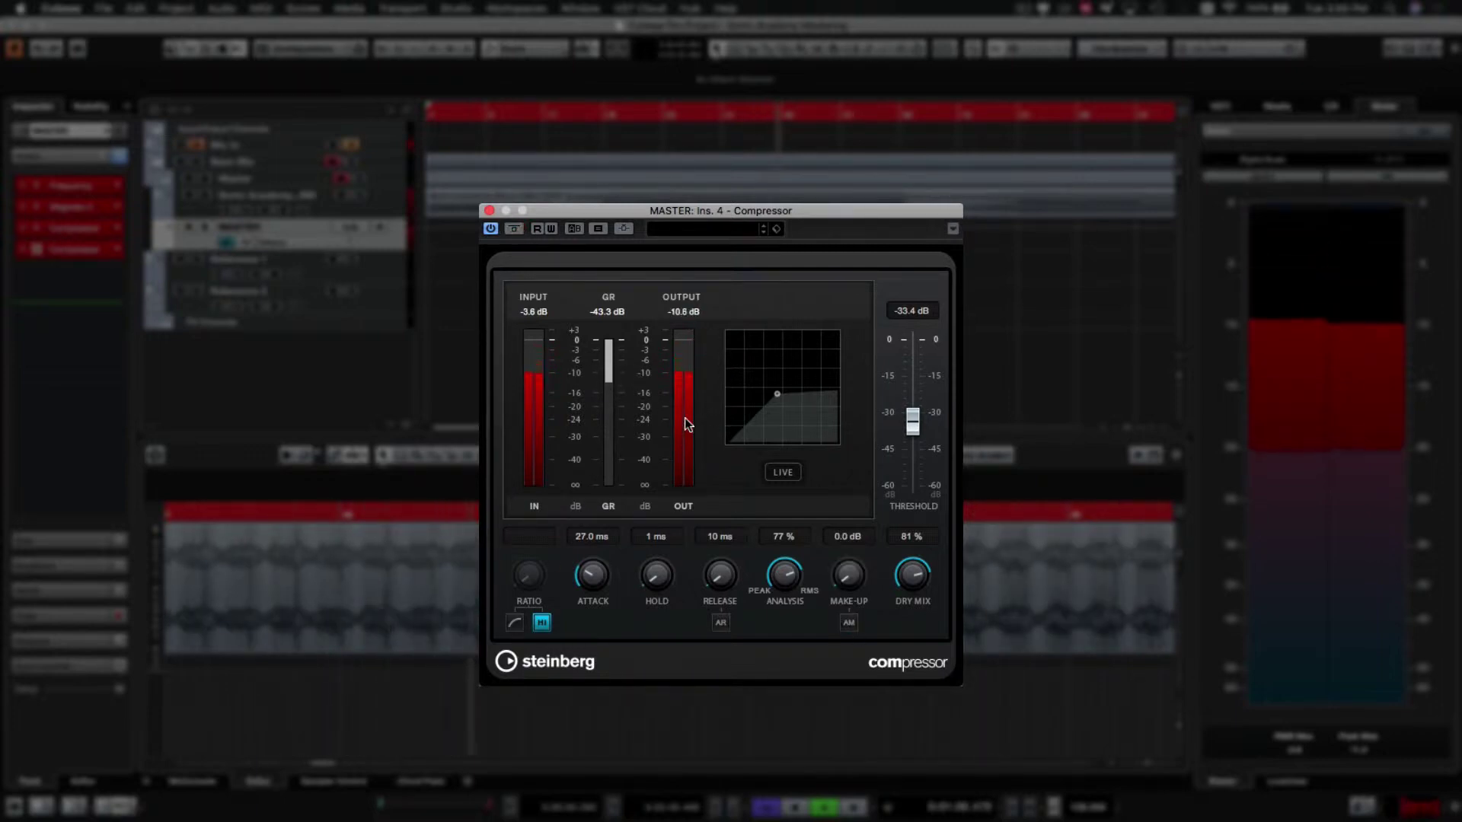
pyautogui.click(514, 229)
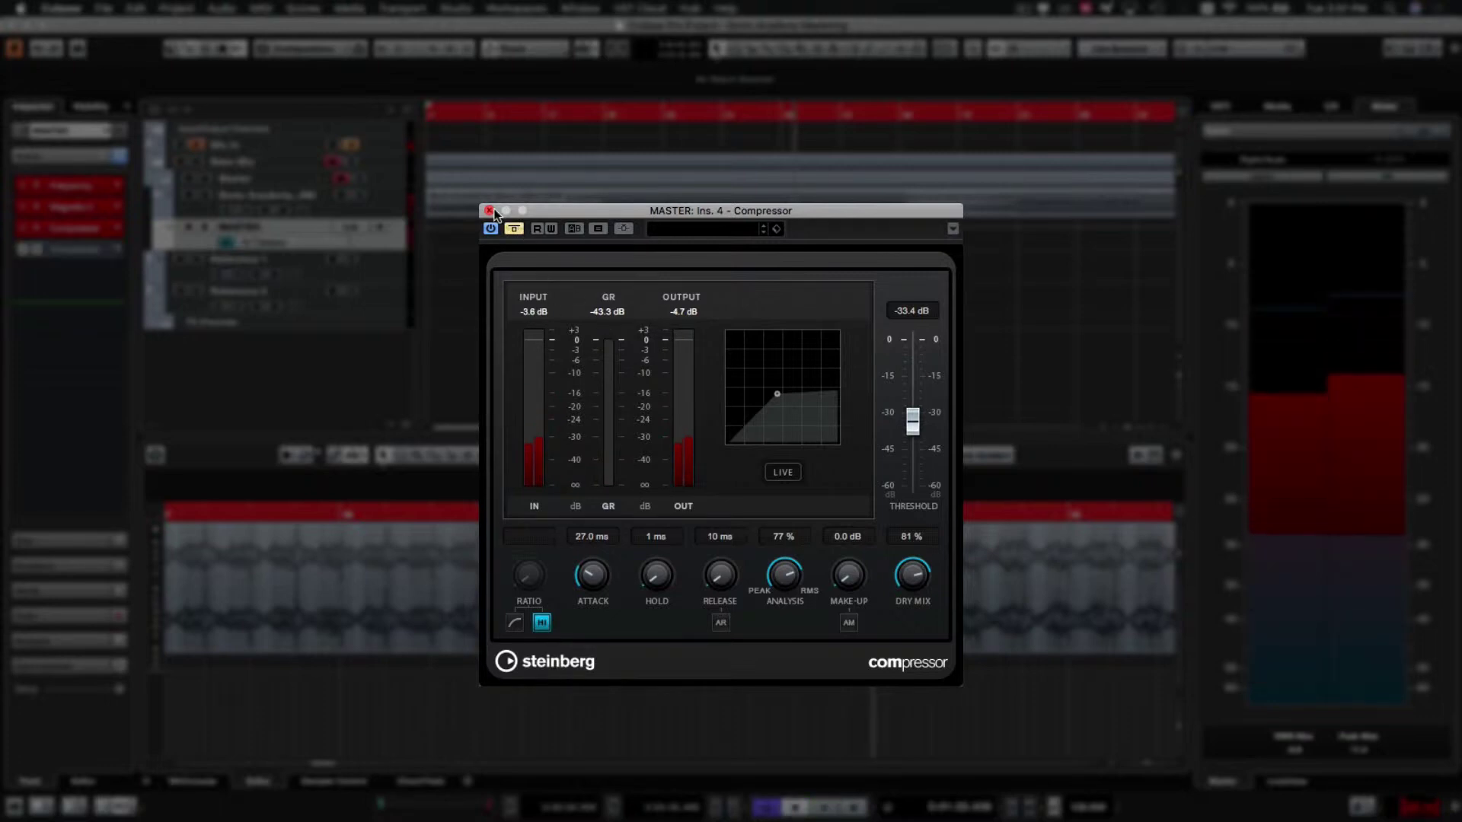
pyautogui.click(515, 230)
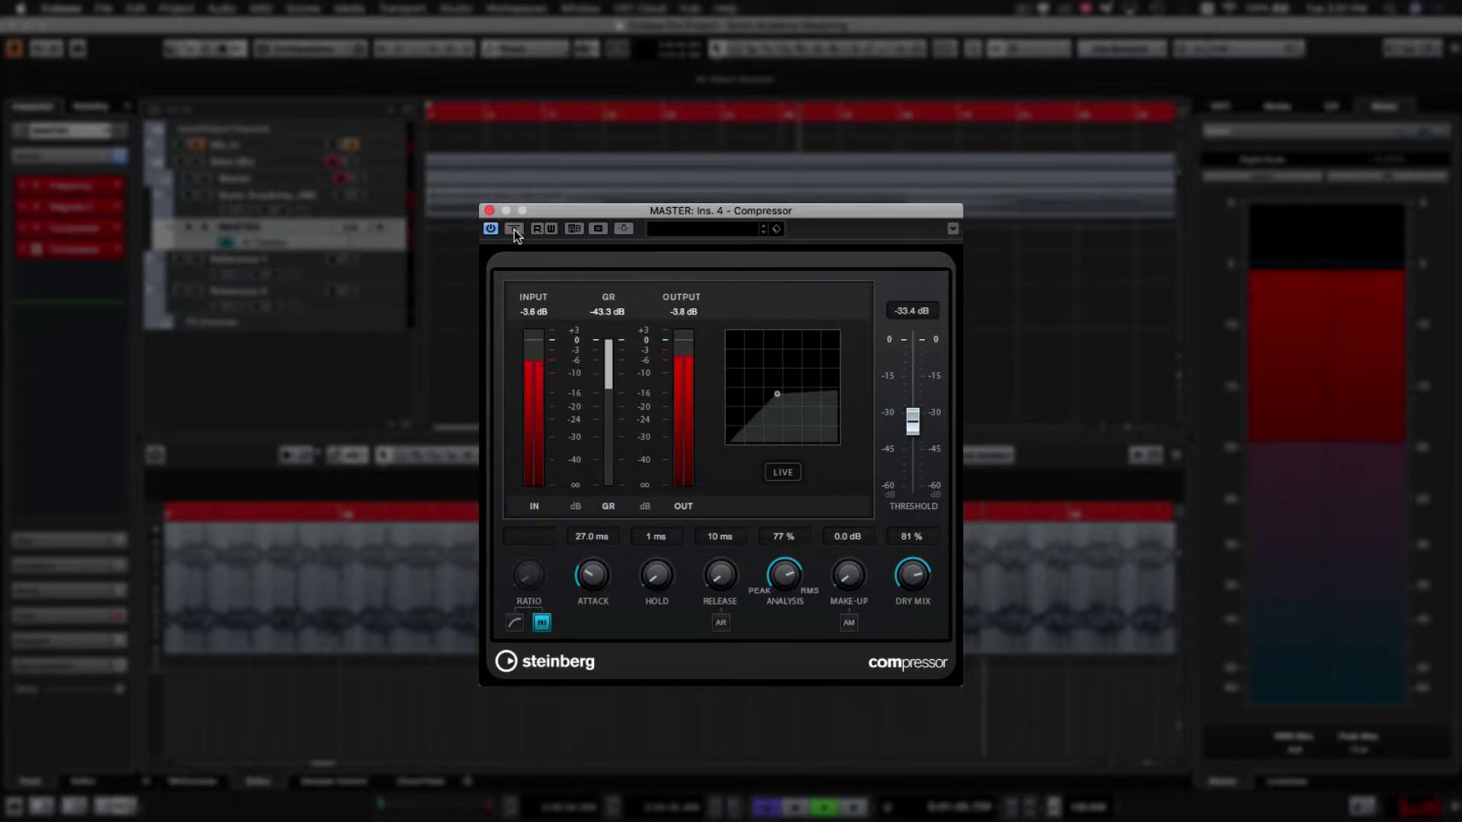
pyautogui.press('space')
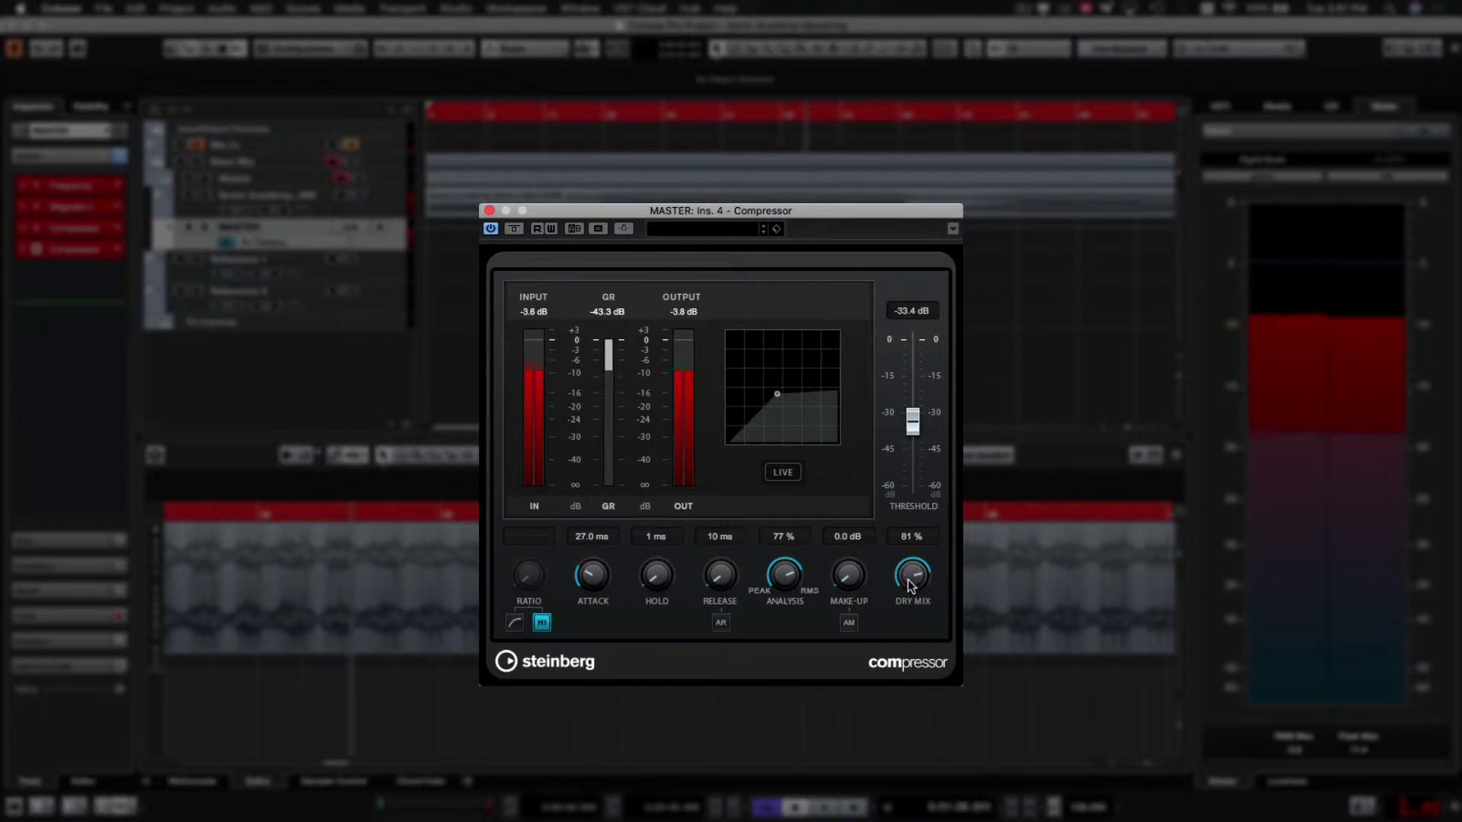
pyautogui.moveTo(909, 586); pyautogui.dragTo(908, 575)
pyautogui.scroll(2, 910, 579)
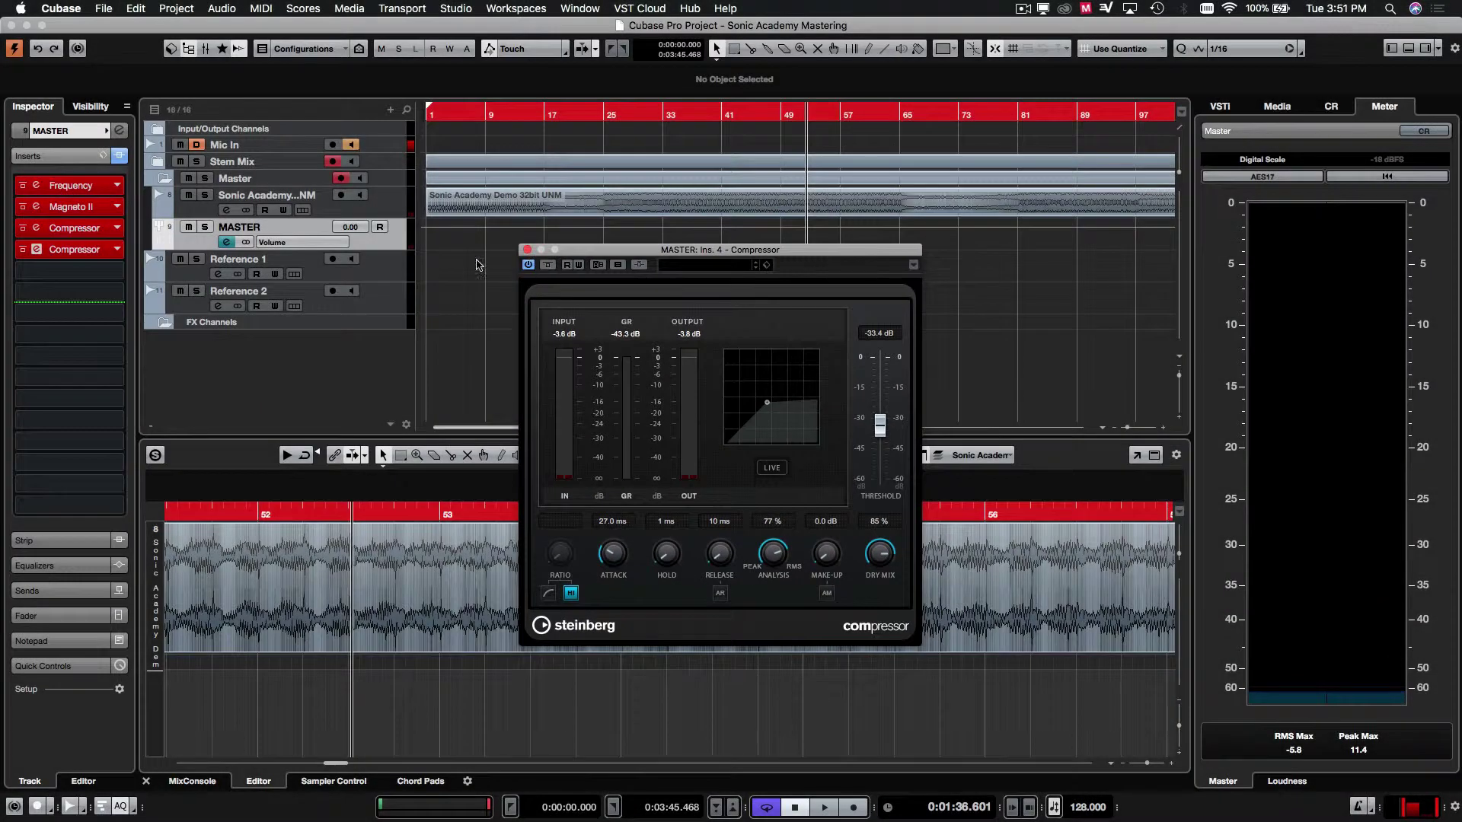
# Close the Compressor and load the Dynamics Limiter in the MASTER channel's fifth insert slot, placing its window beside the insert list
pyautogui.click(226, 242)
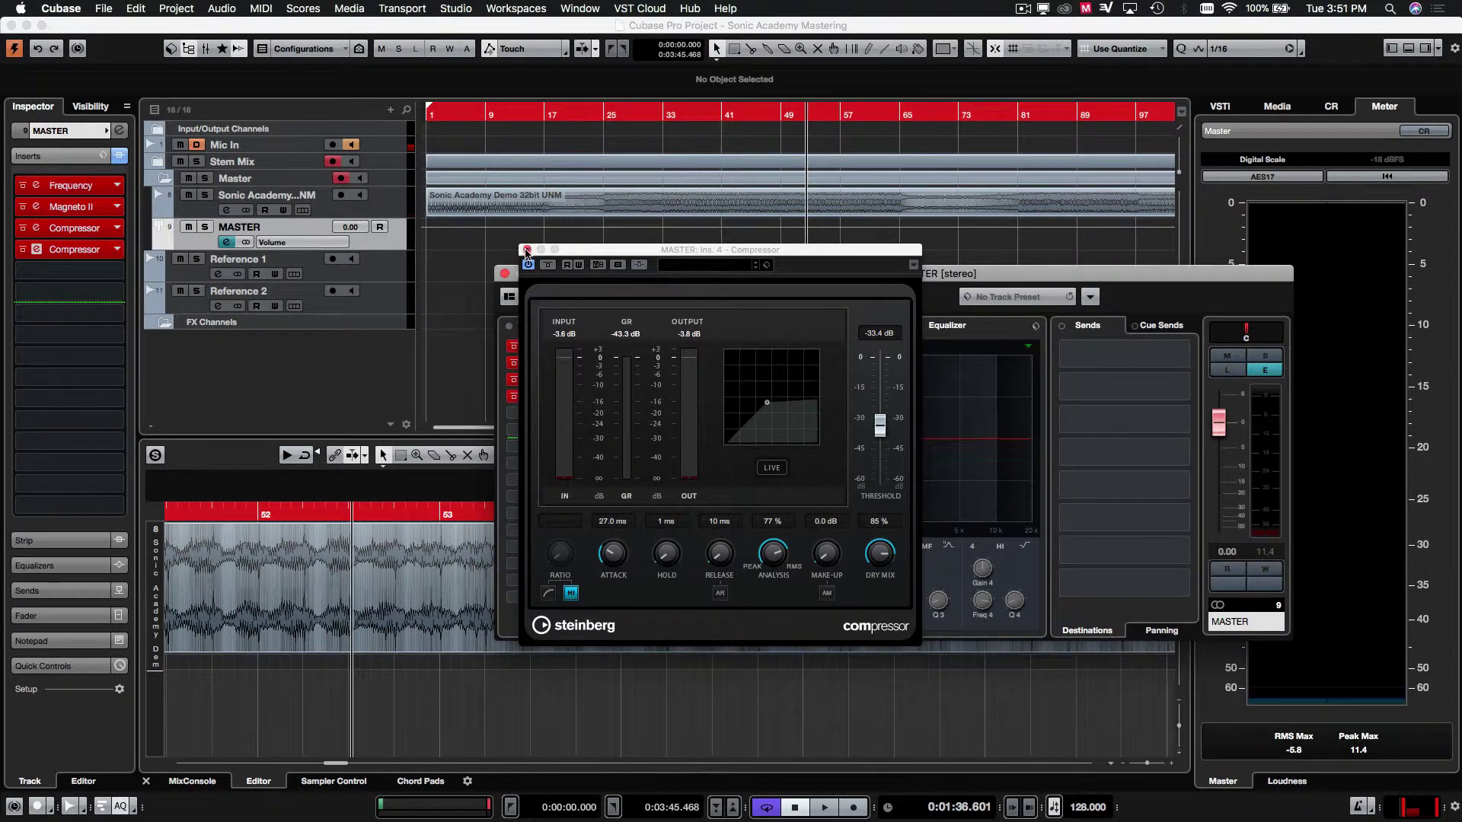
pyautogui.click(526, 251)
pyautogui.click(575, 418)
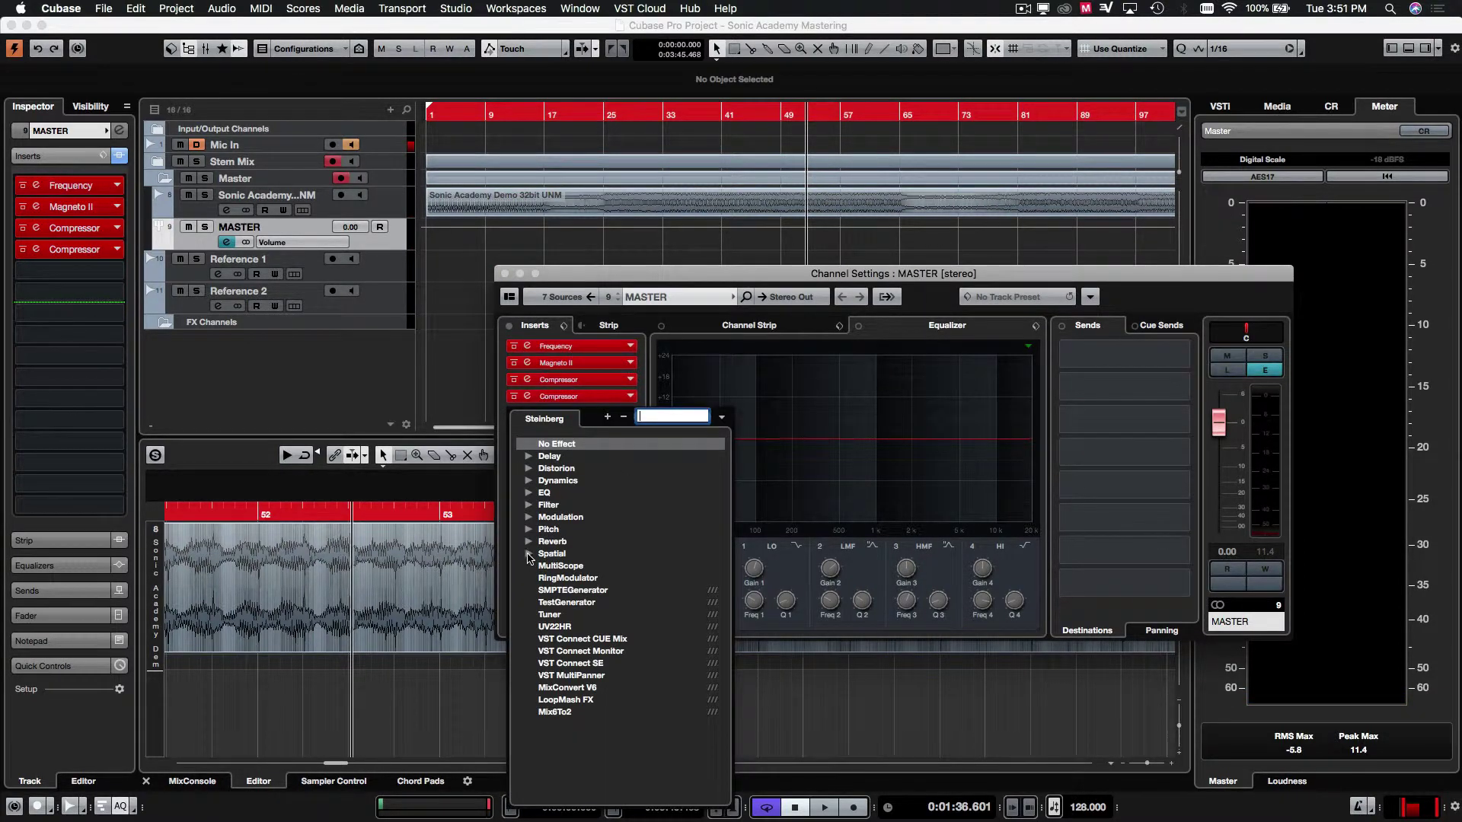
pyautogui.click(527, 481)
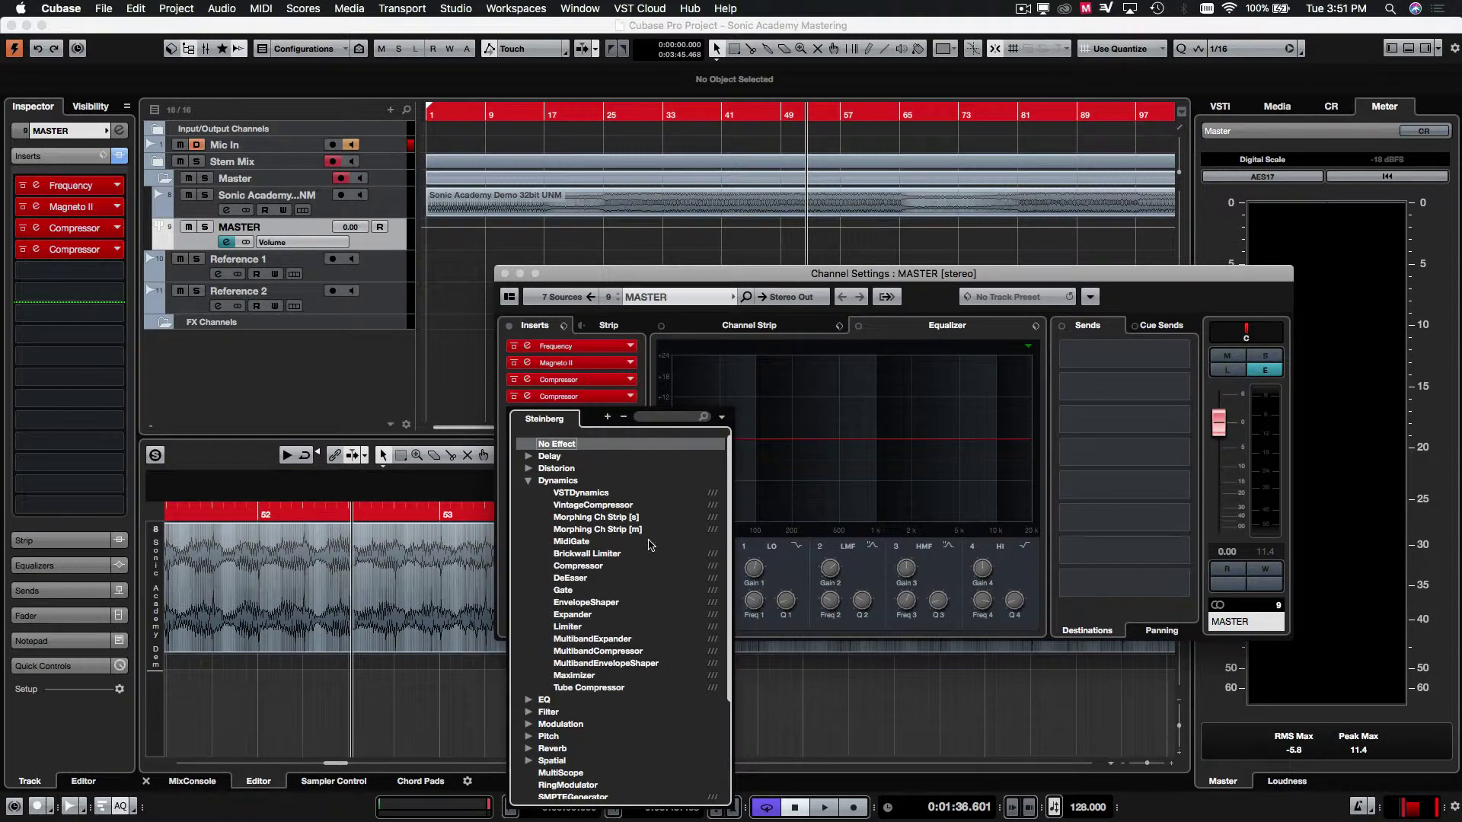
pyautogui.scroll(-3, 644, 525)
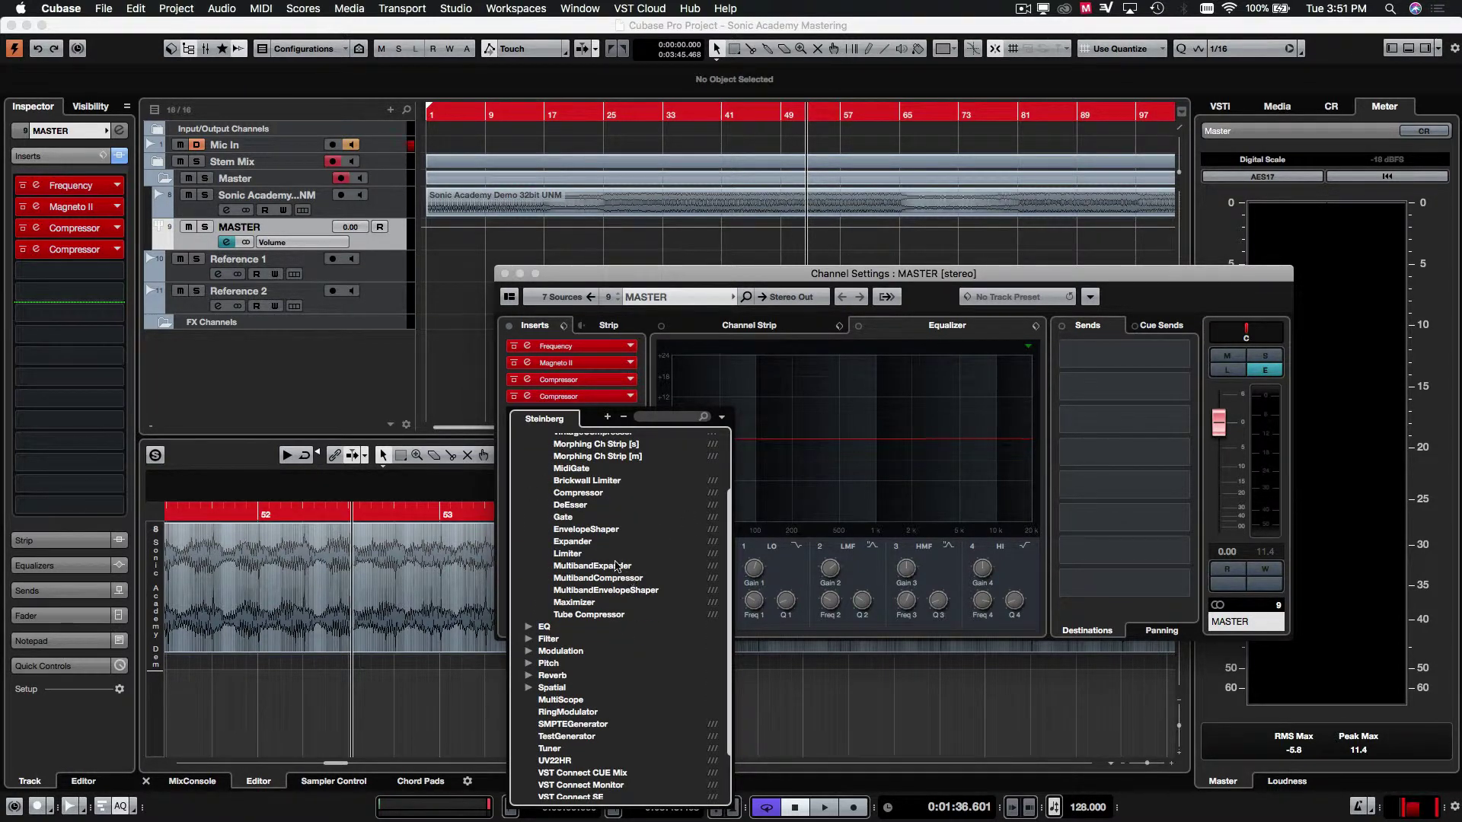
pyautogui.click(567, 555)
pyautogui.moveTo(696, 148); pyautogui.dragTo(979, 281)
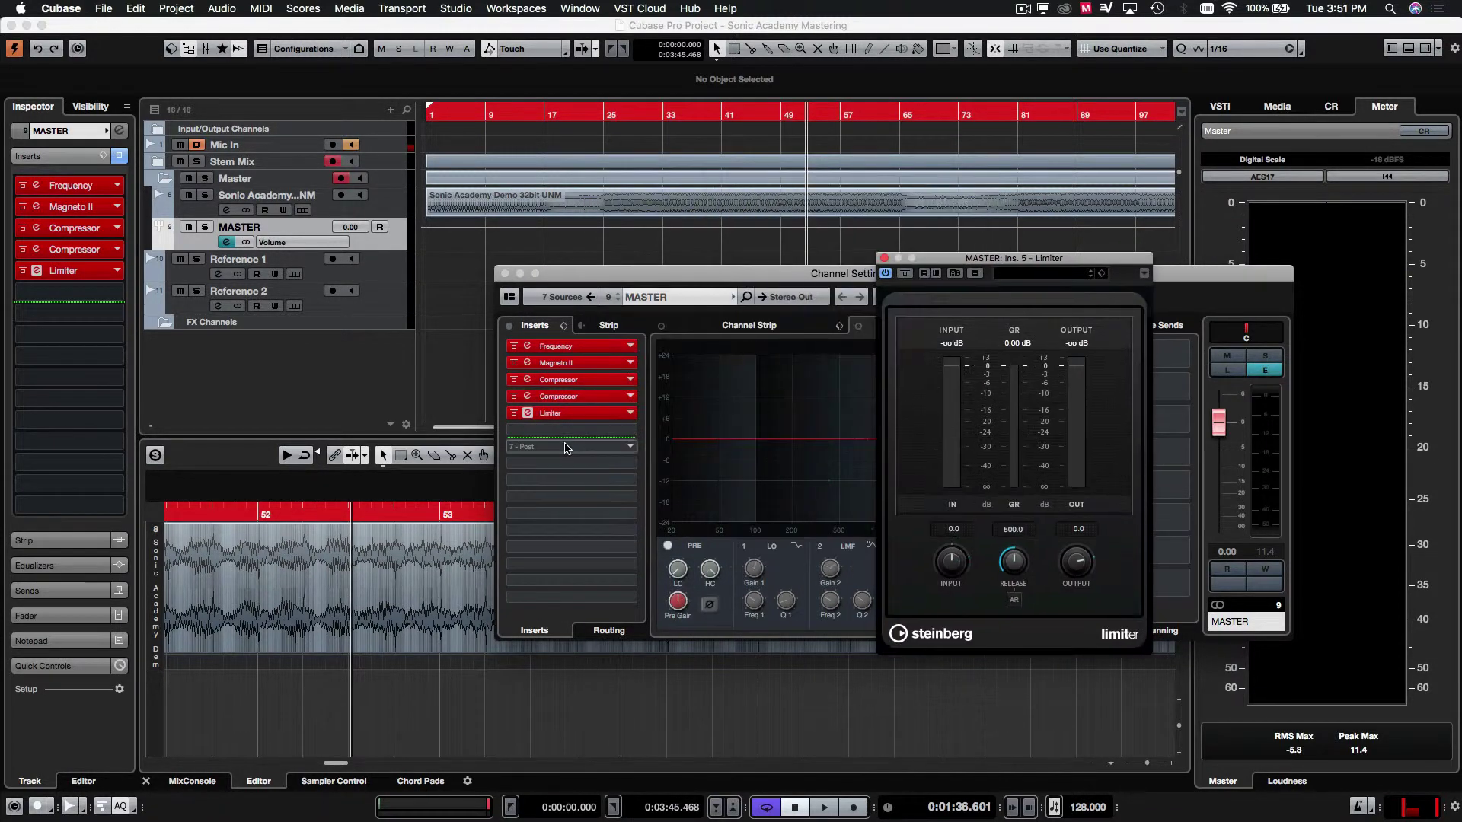
# Load the Dynamics Maximizer in the sixth insert slot and place its window beside the Limiter
pyautogui.click(567, 434)
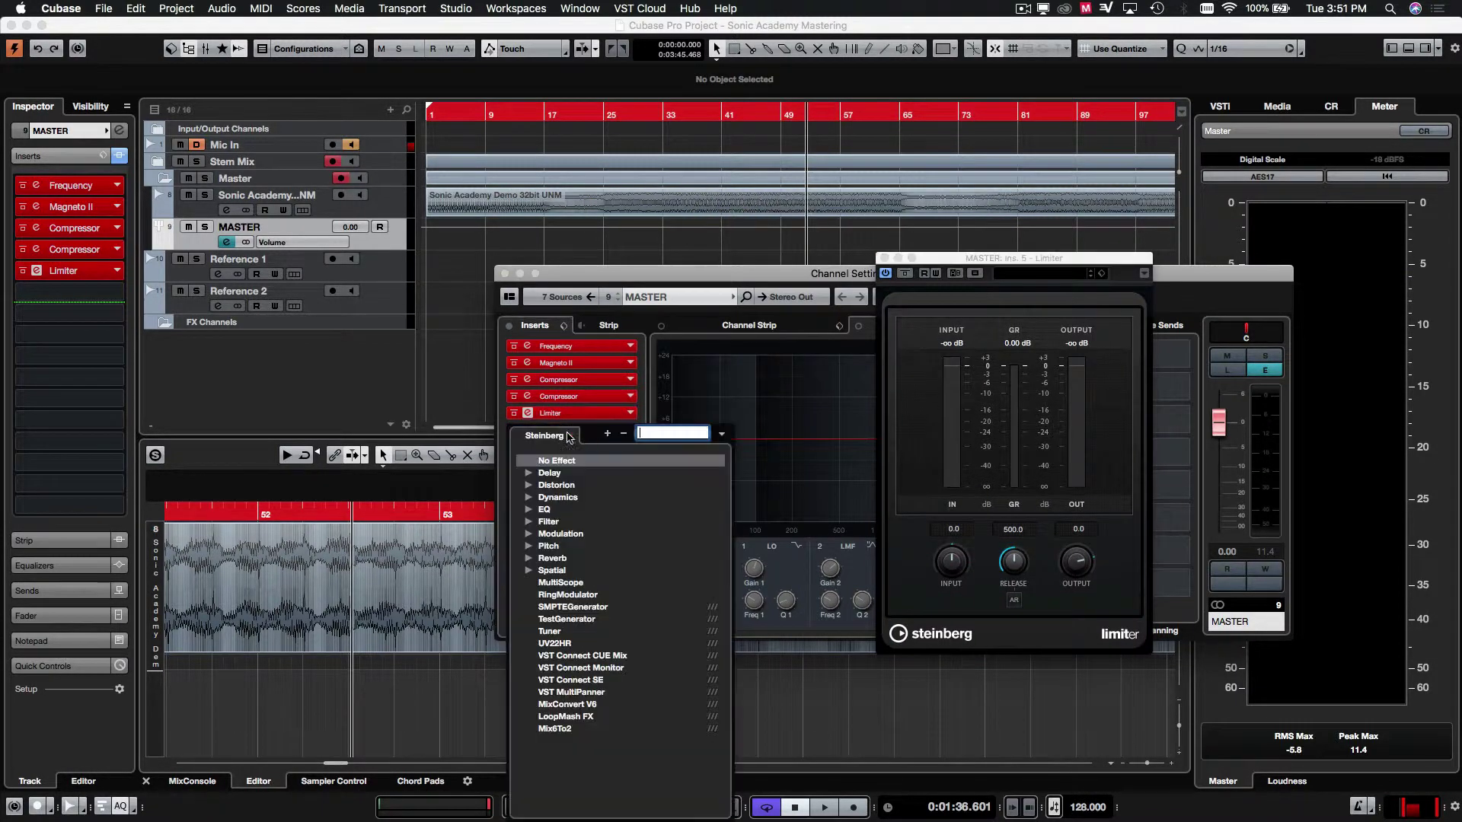
pyautogui.click(529, 496)
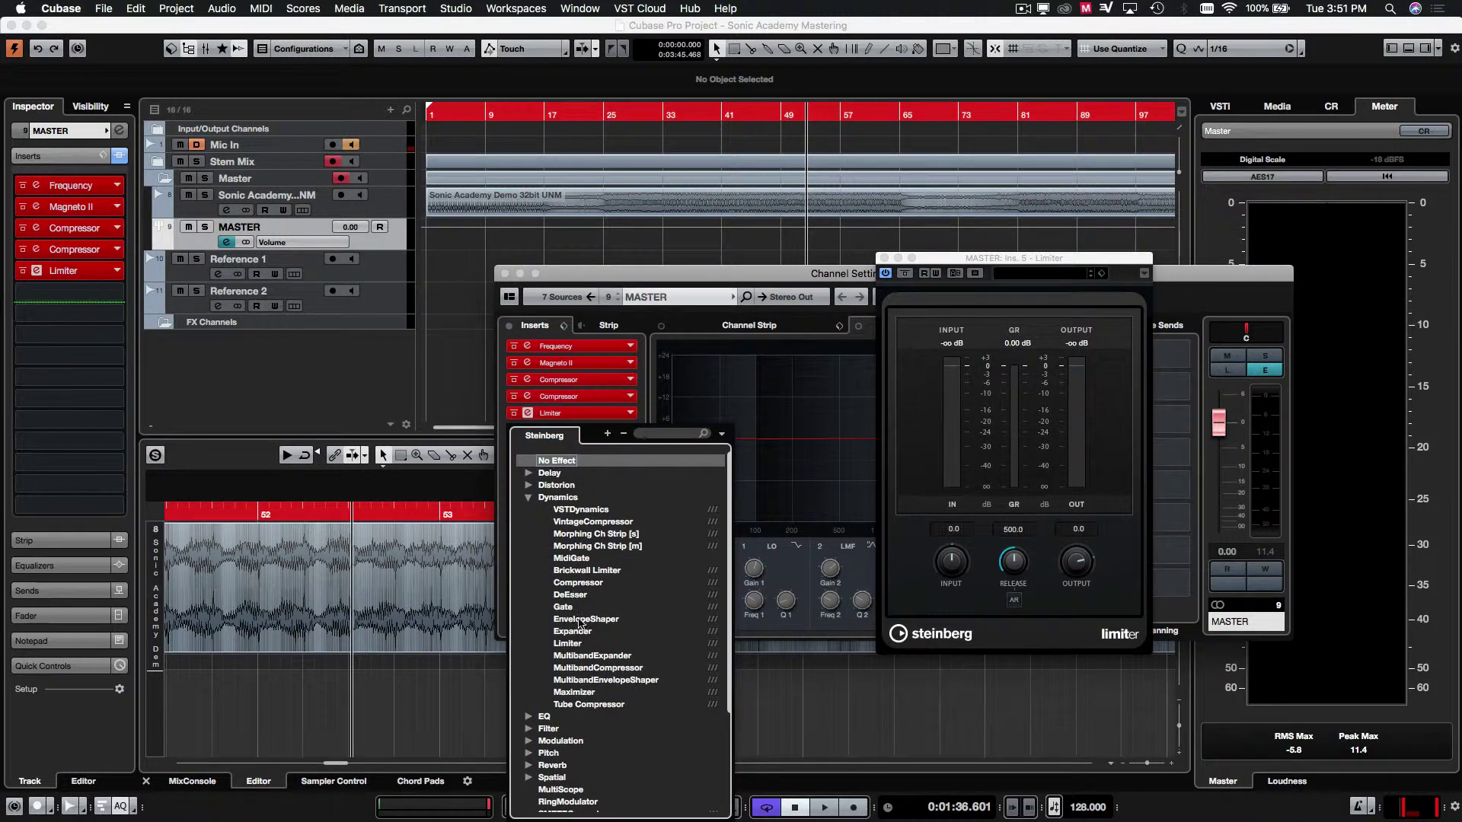
pyautogui.click(577, 692)
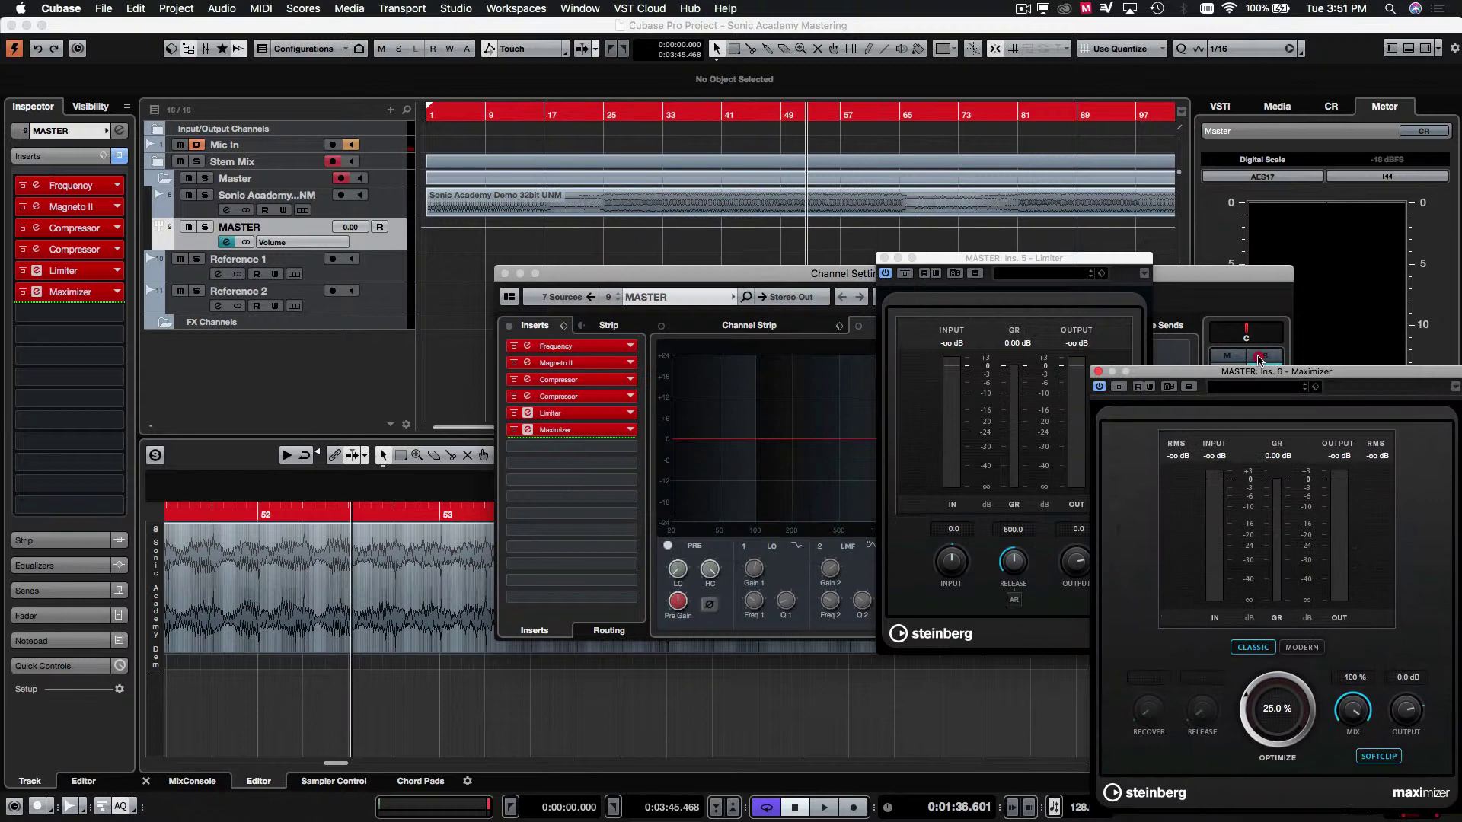
pyautogui.moveTo(1258, 359); pyautogui.dragTo(1305, 235)
# Try the SoftClipper distortion plug-in in the MASTER channel's seventh insert slot and remove it from the chain
pyautogui.click(569, 448)
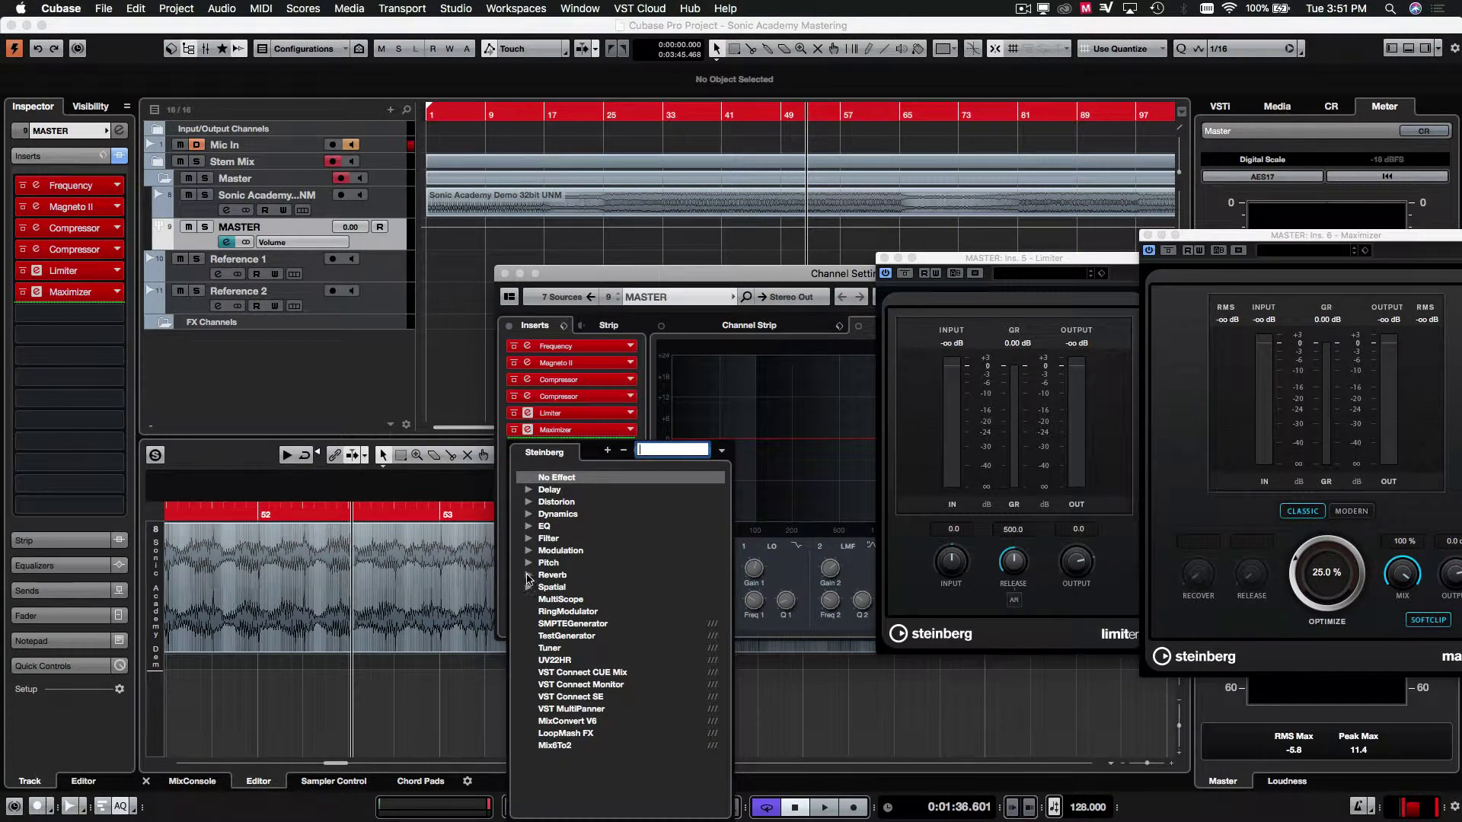
pyautogui.click(528, 502)
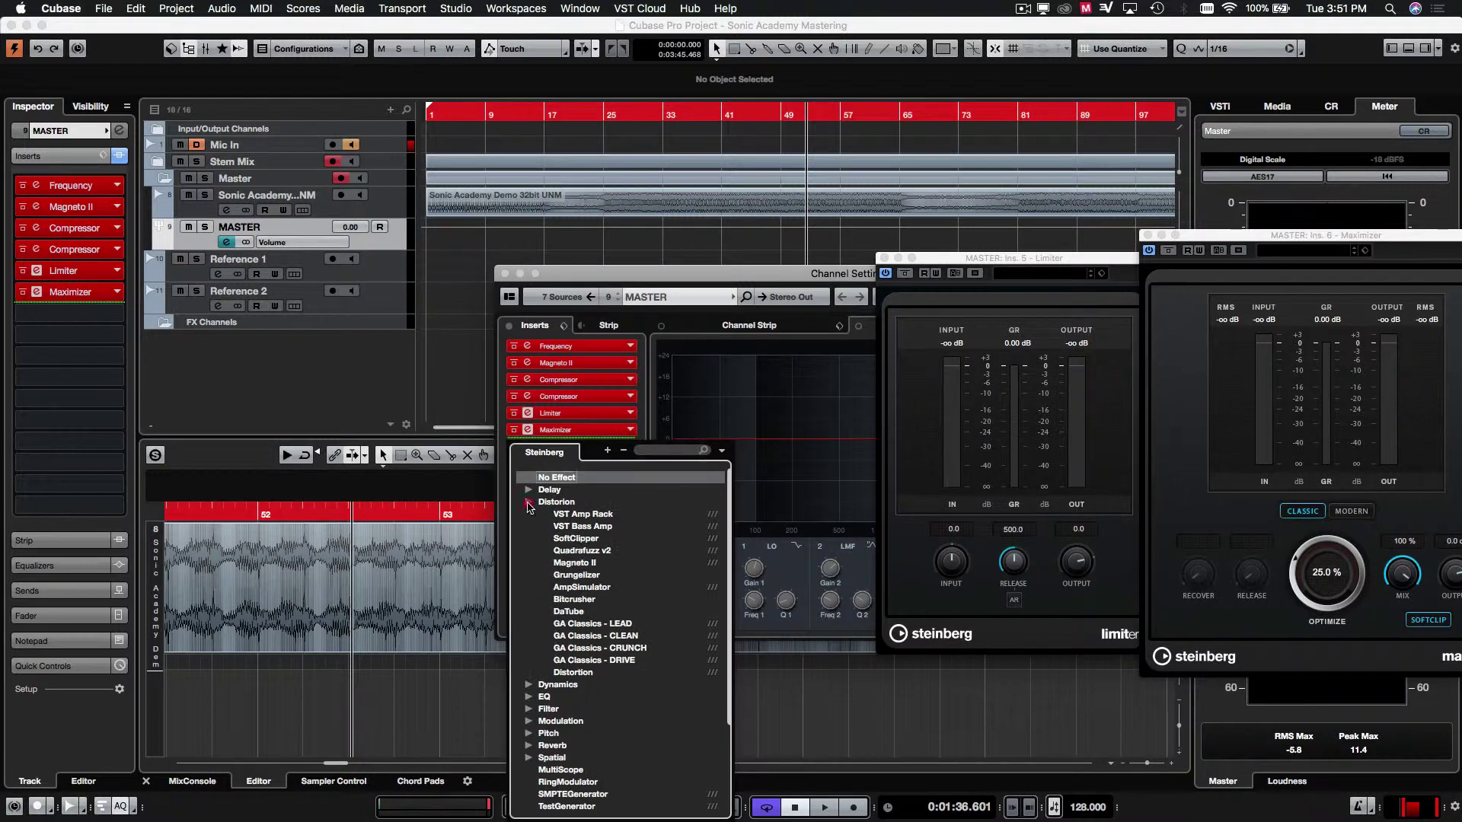
pyautogui.click(578, 539)
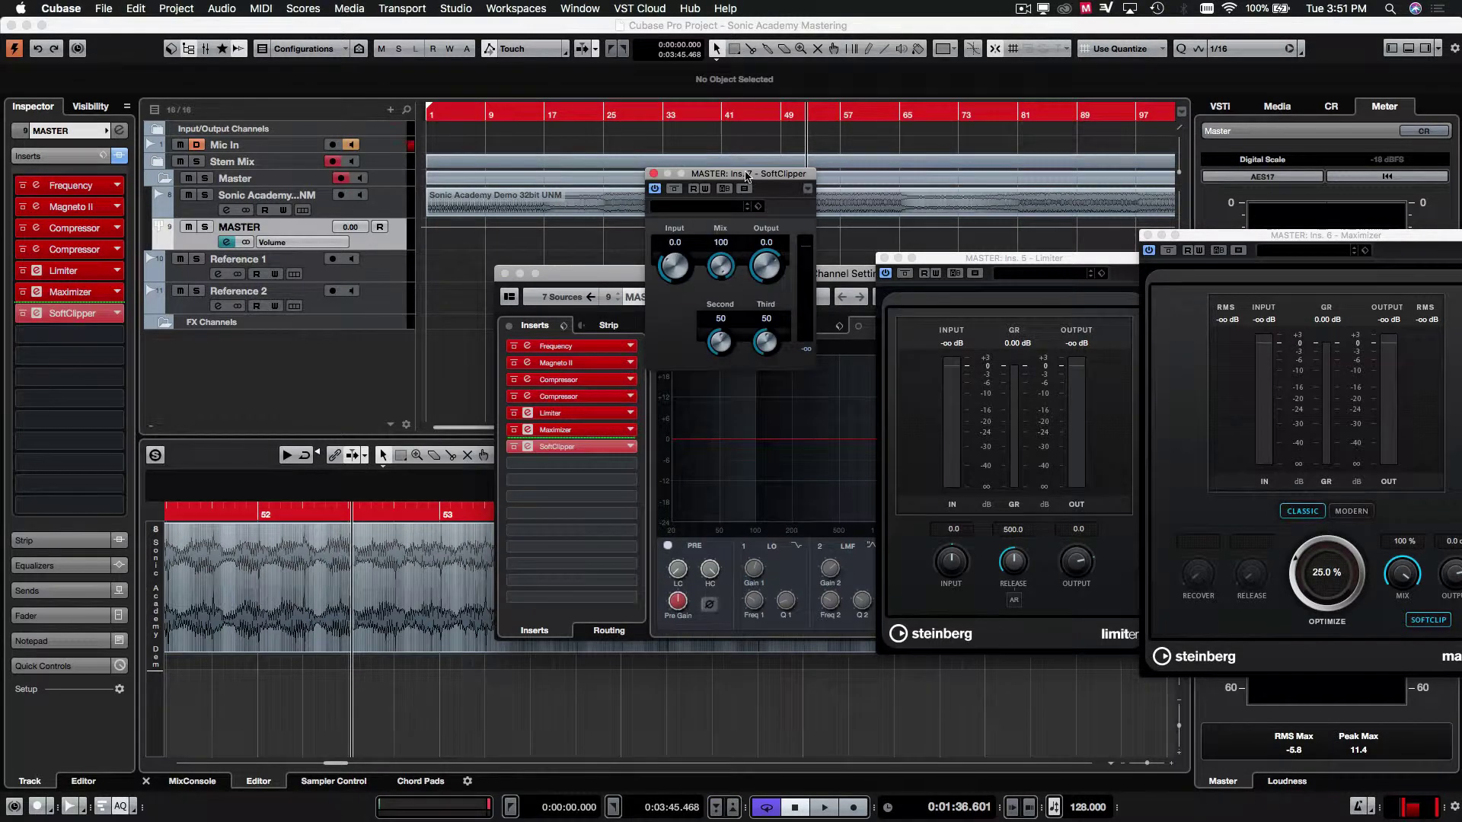
pyautogui.moveTo(748, 177); pyautogui.dragTo(656, 256)
pyautogui.click(561, 256)
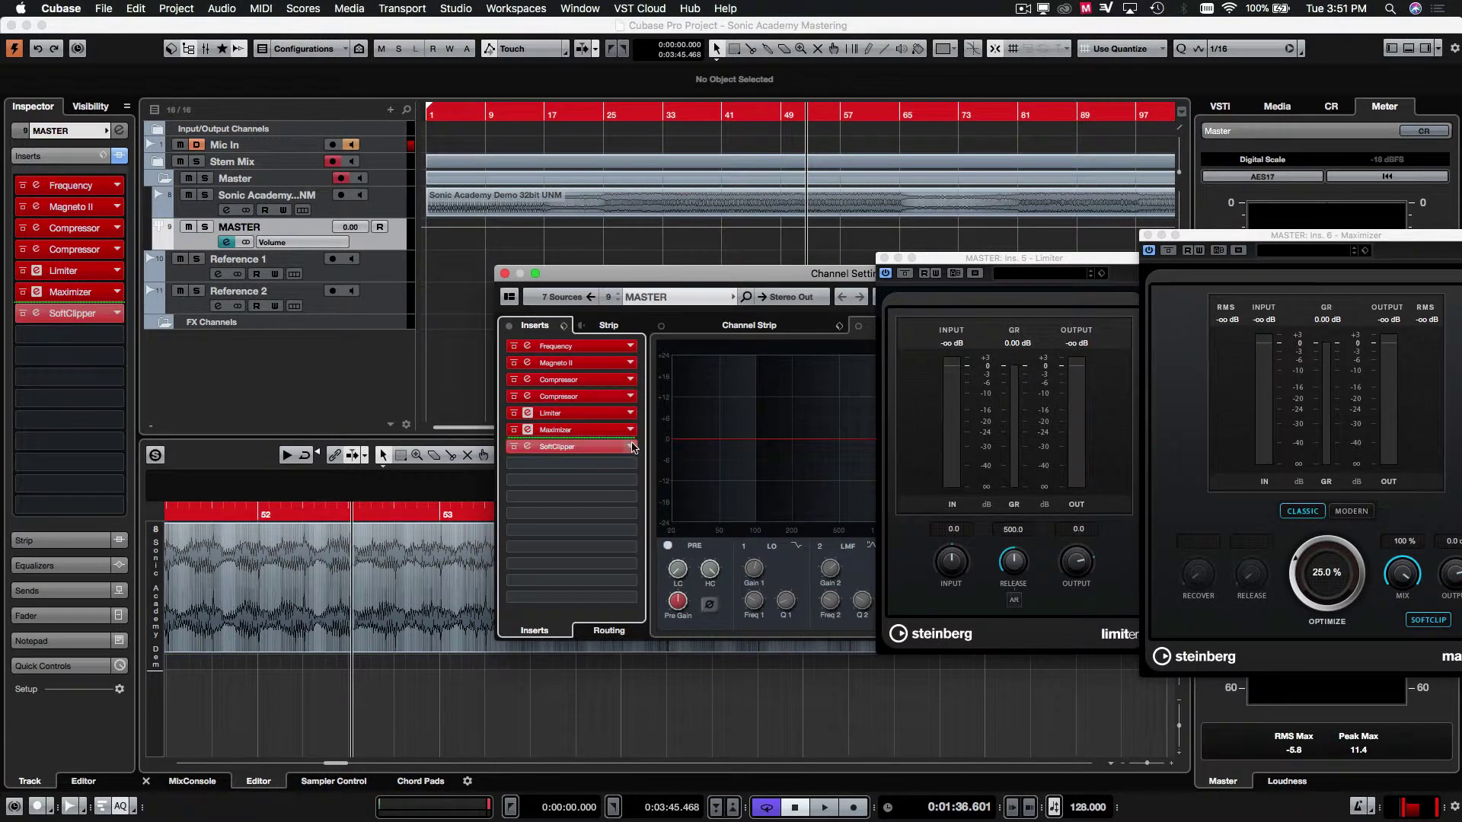
pyautogui.click(631, 447)
pyautogui.click(576, 477)
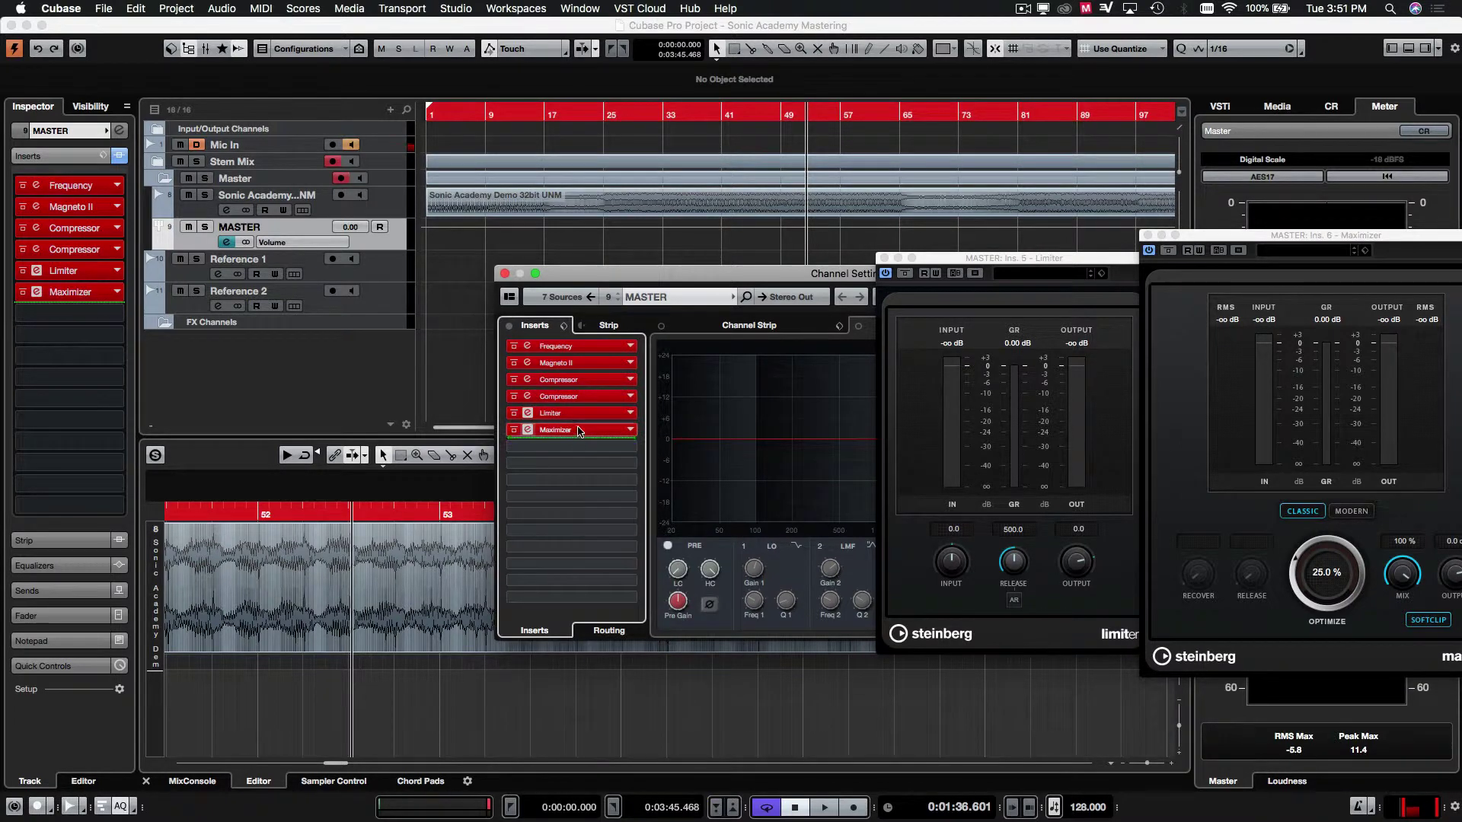
# Reorder the MASTER inserts so the Maximizer sits before the Limiter, and reposition both plug-in windows with the Maximizer in the centre
pyautogui.moveTo(579, 423); pyautogui.dragTo(560, 441)
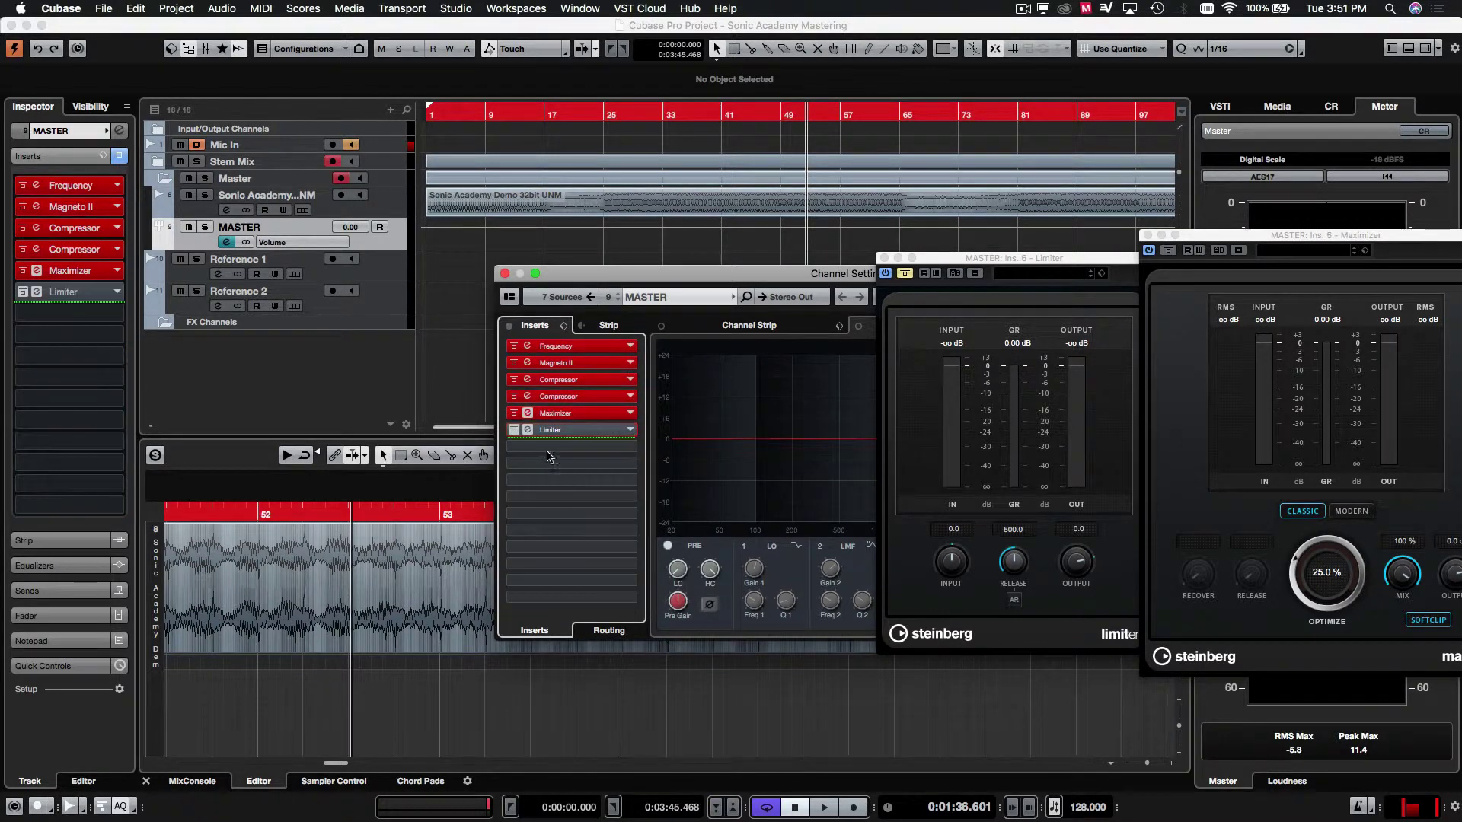
pyautogui.moveTo(999, 259); pyautogui.dragTo(316, 259)
pyautogui.moveTo(1349, 246); pyautogui.dragTo(723, 215)
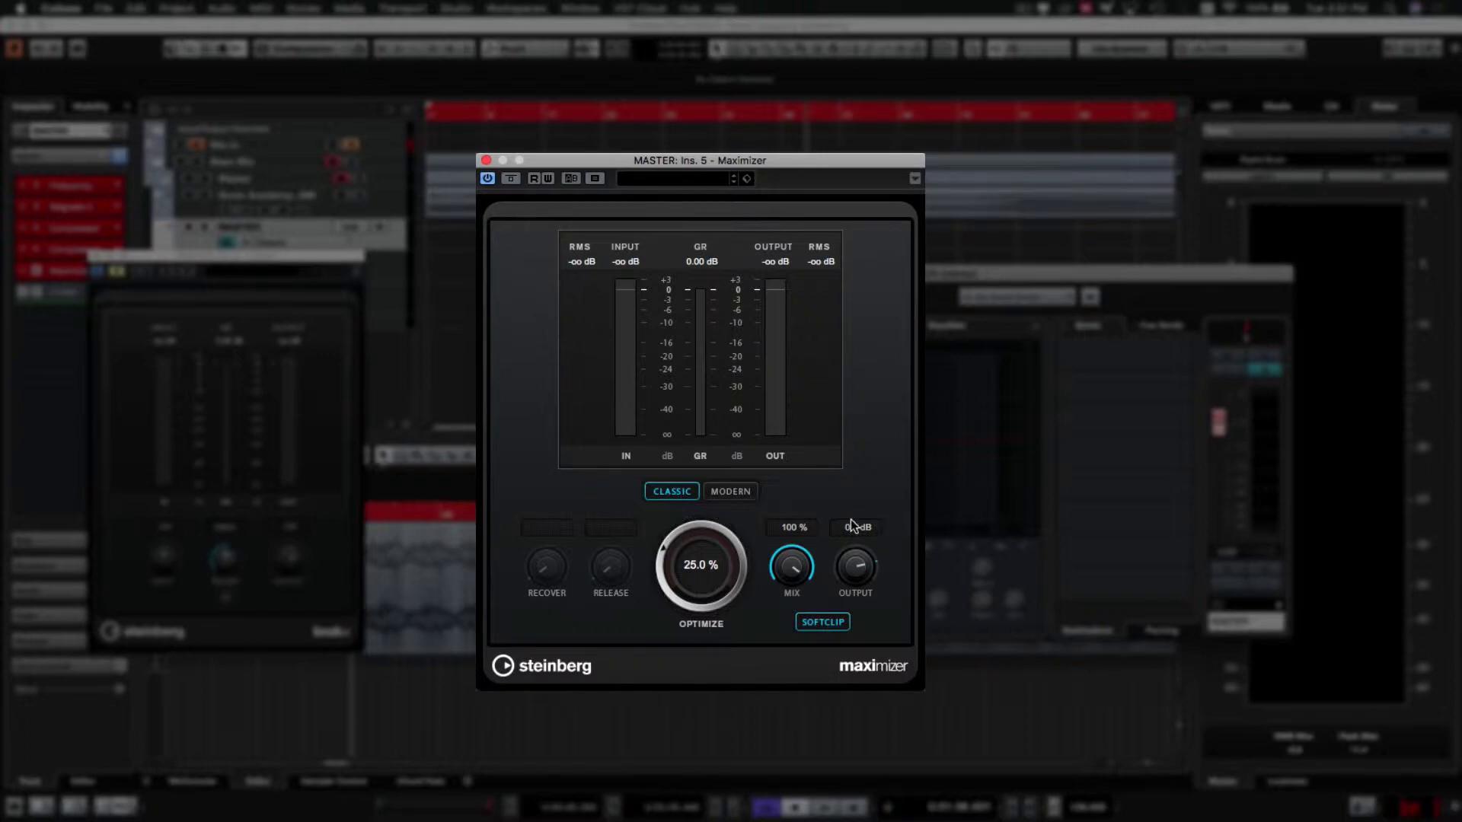
# Play the mix from around the middle of the track and switch the Maximizer from Classic to Modern mode
pyautogui.click(513, 118)
pyautogui.press('space')
pyautogui.click(659, 115)
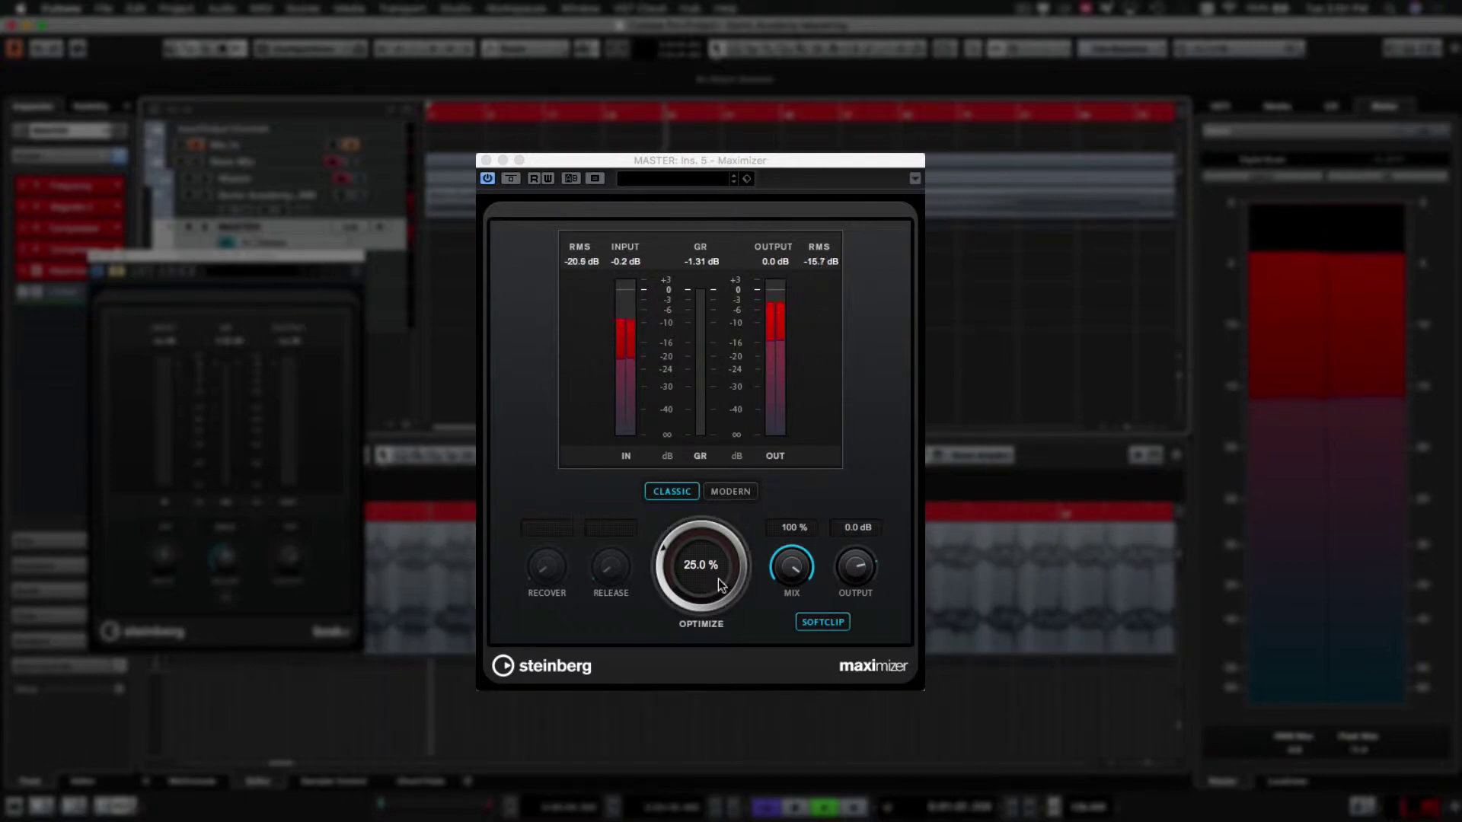
pyautogui.click(796, 649)
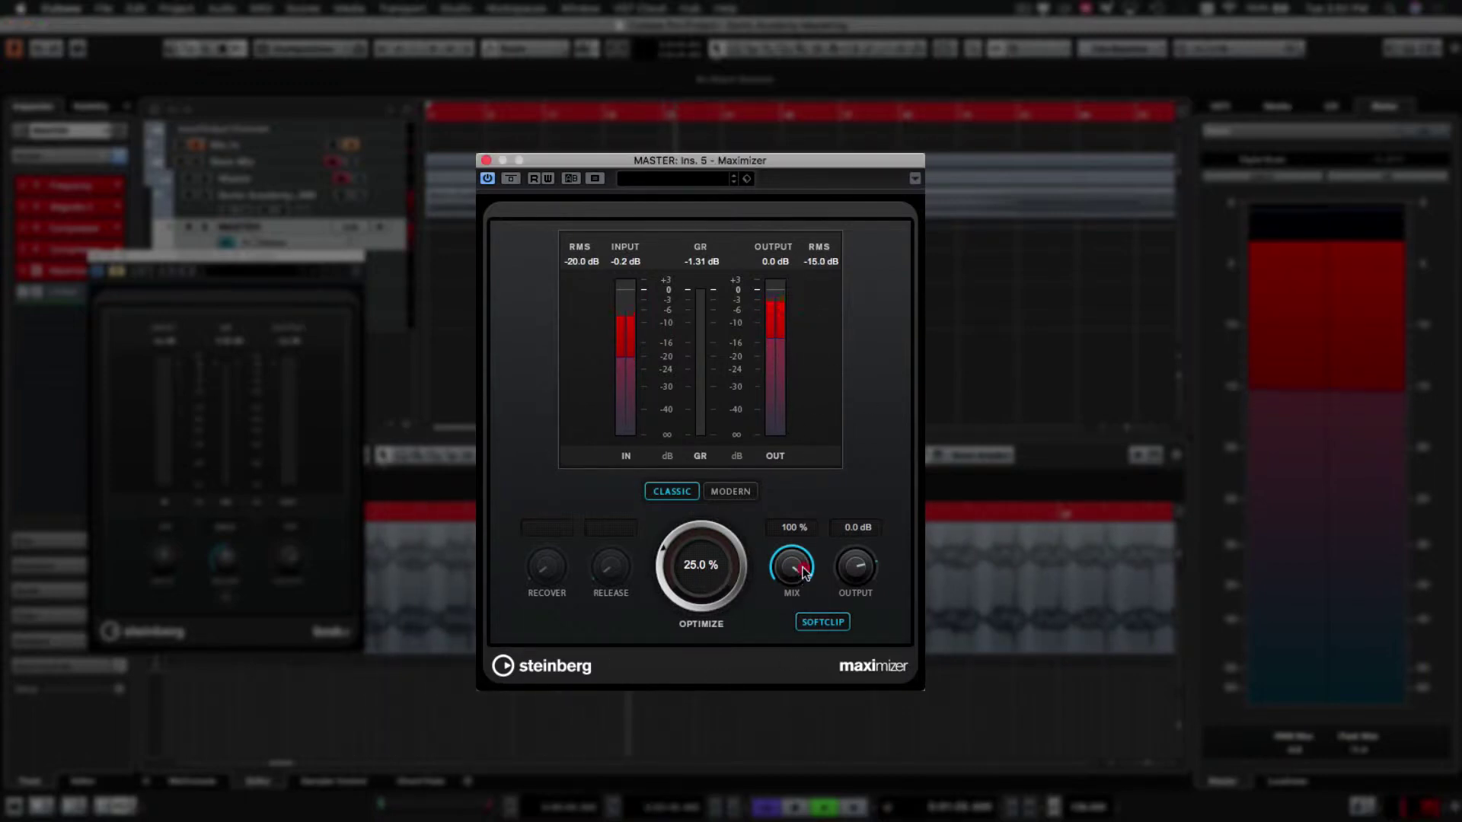
pyautogui.click(730, 491)
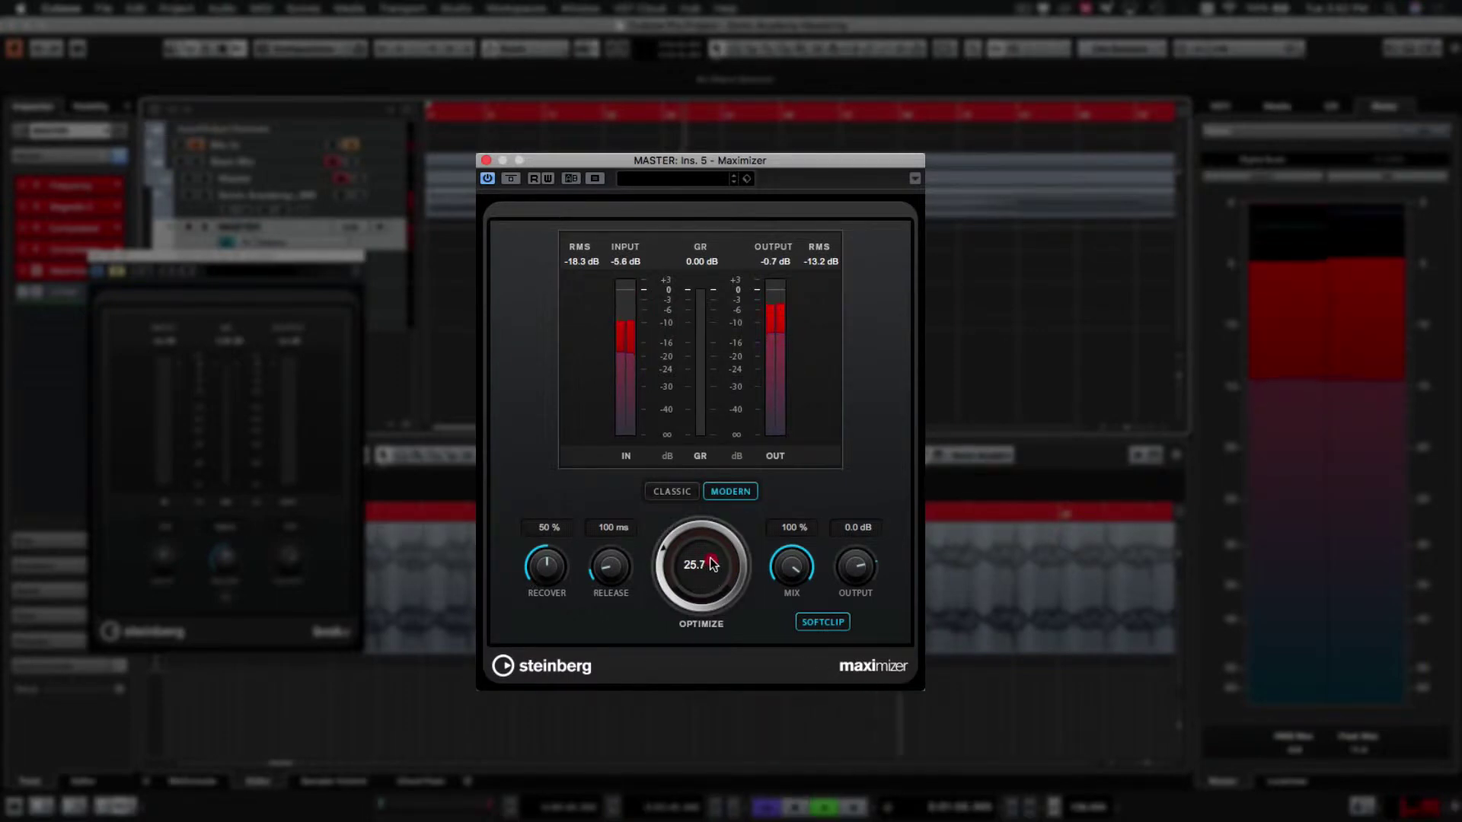
# Raise the Maximizer's Optimize amount to 48.5 % while auditioning the mix
pyautogui.moveTo(708, 569); pyautogui.dragTo(701, 391)
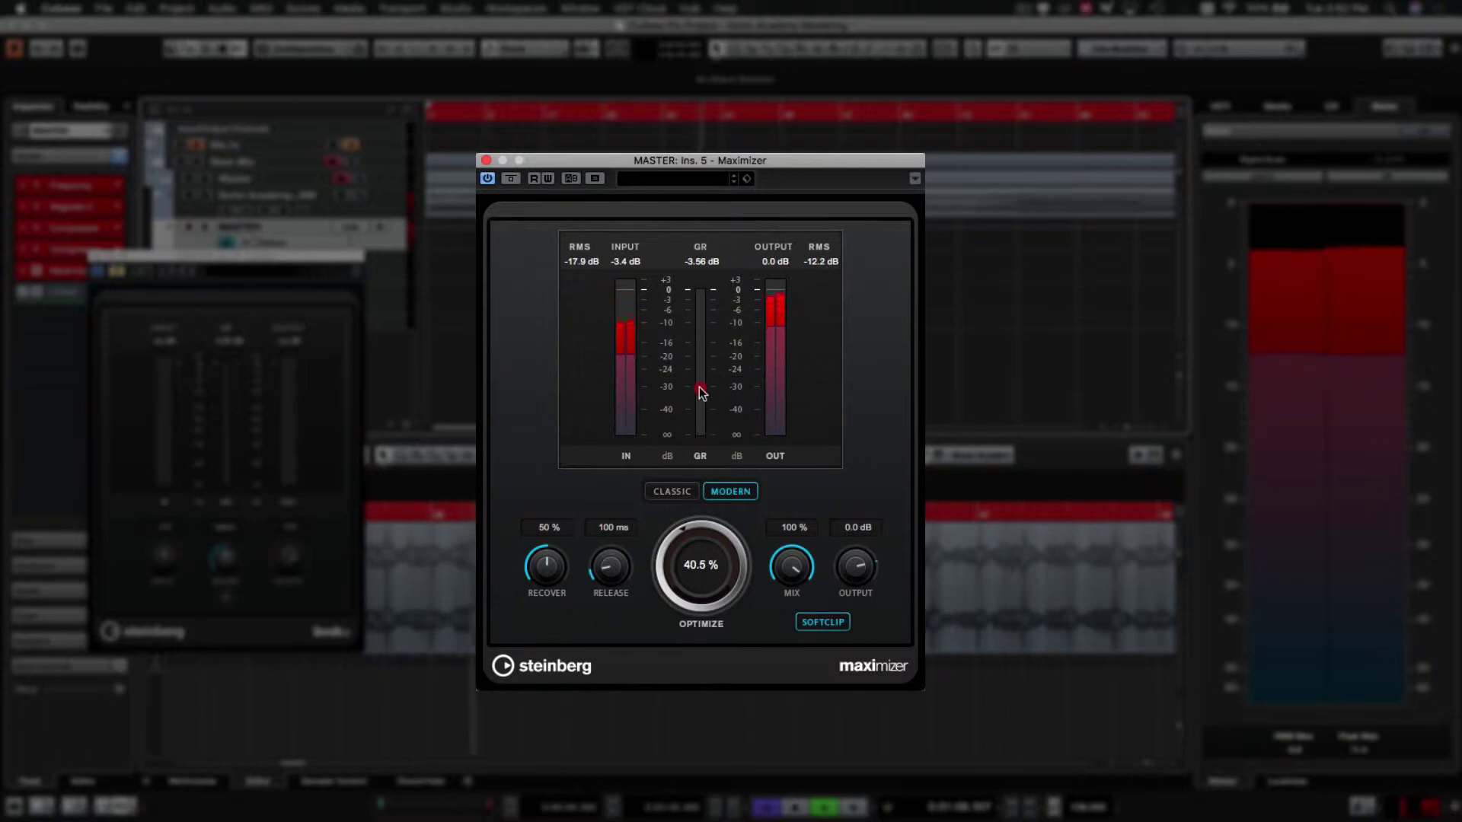
pyautogui.moveTo(718, 561); pyautogui.dragTo(709, 508)
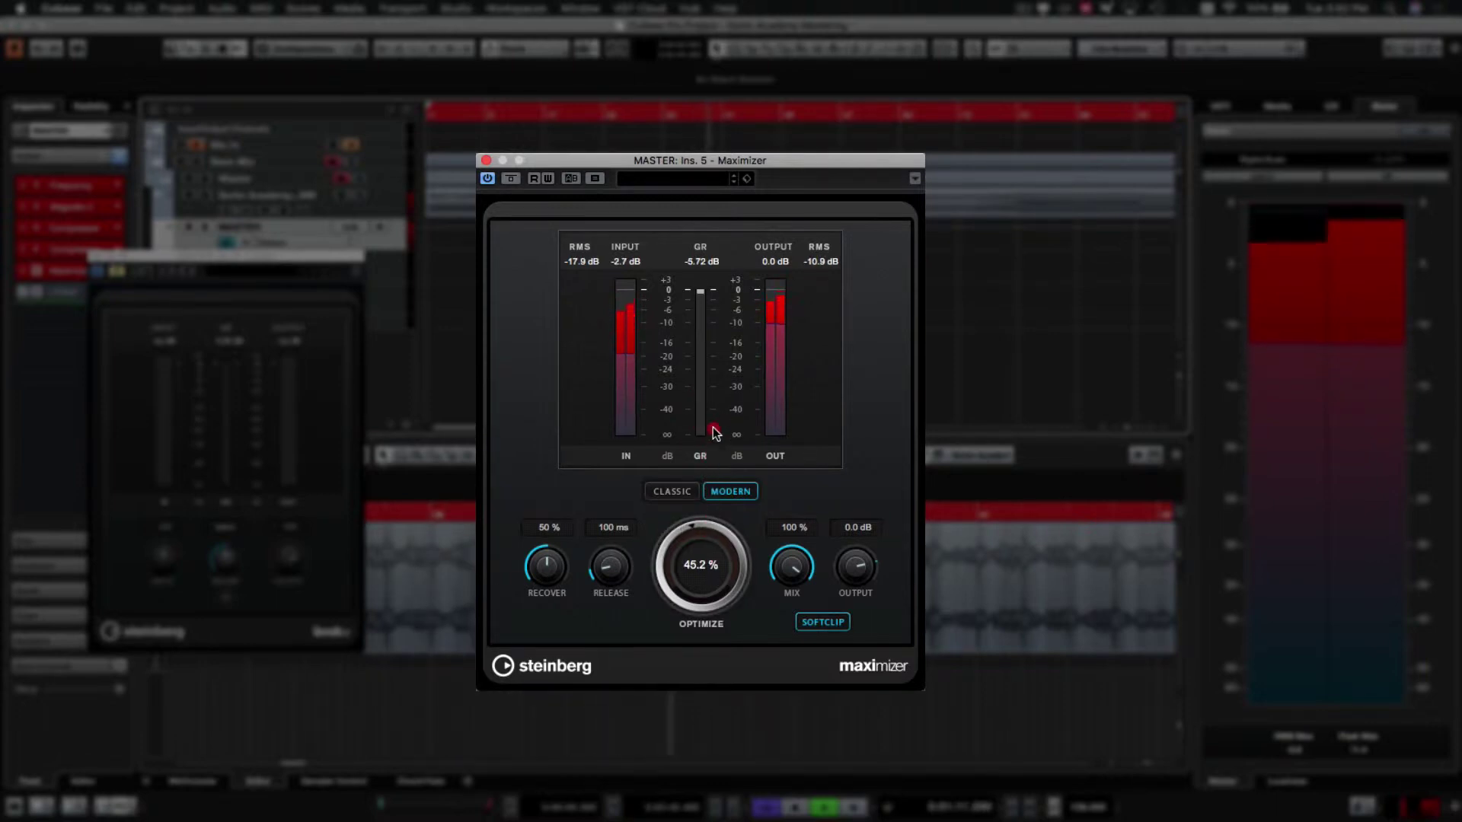
pyautogui.moveTo(711, 561)
pyautogui.mouseDown()
pyautogui.moveTo(734, 549)
pyautogui.moveTo(721, 542)
pyautogui.mouseUp()
pyautogui.press('space')
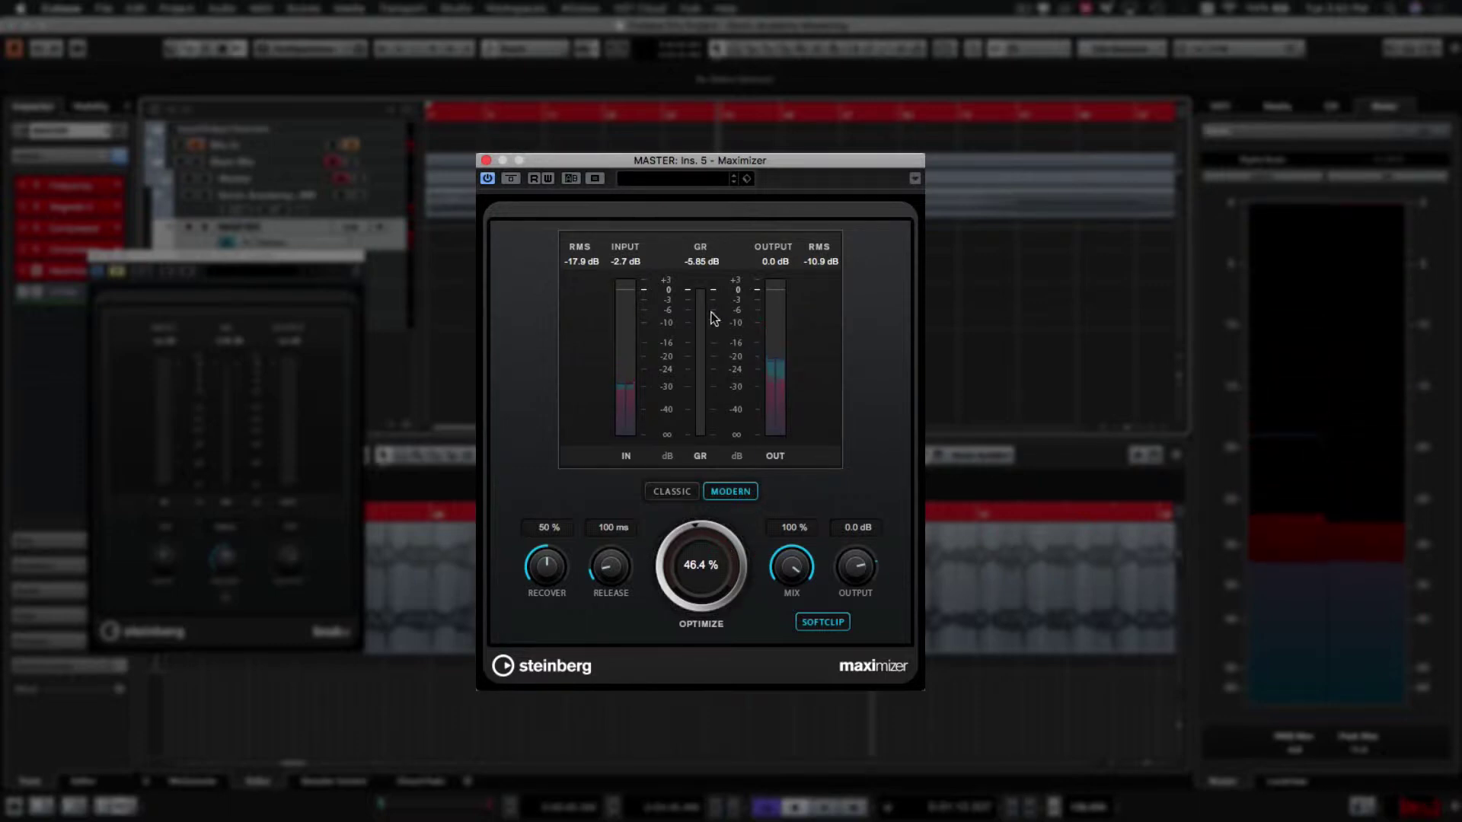
pyautogui.press('space')
pyautogui.press('space')
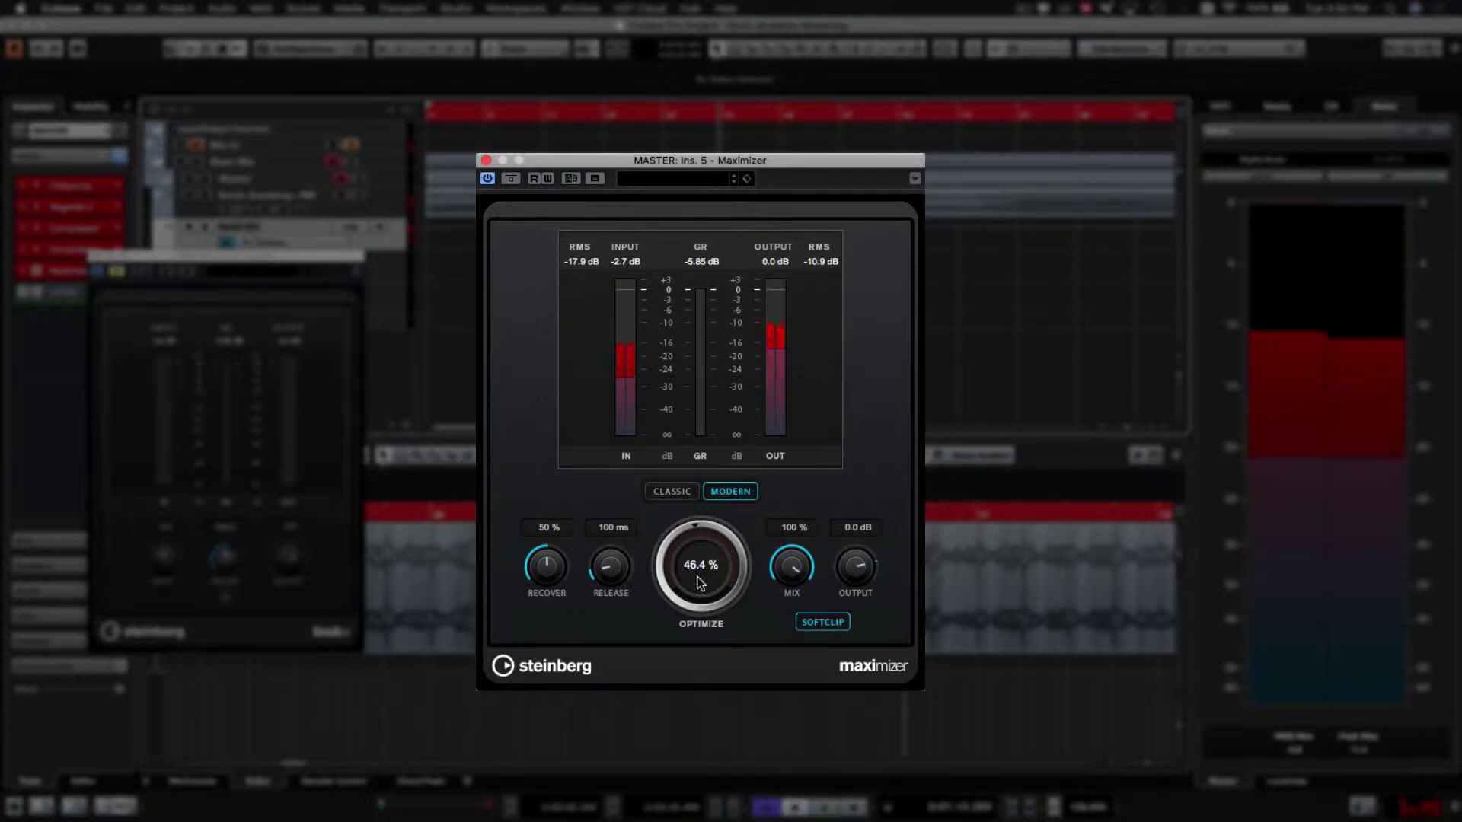
pyautogui.moveTo(699, 576); pyautogui.dragTo(712, 543)
# Set the Maximizer's Recover to 75 % and its Release to 261 ms
pyautogui.moveTo(606, 559)
pyautogui.mouseDown()
pyautogui.moveTo(597, 643)
pyautogui.moveTo(610, 572)
pyautogui.mouseUp()
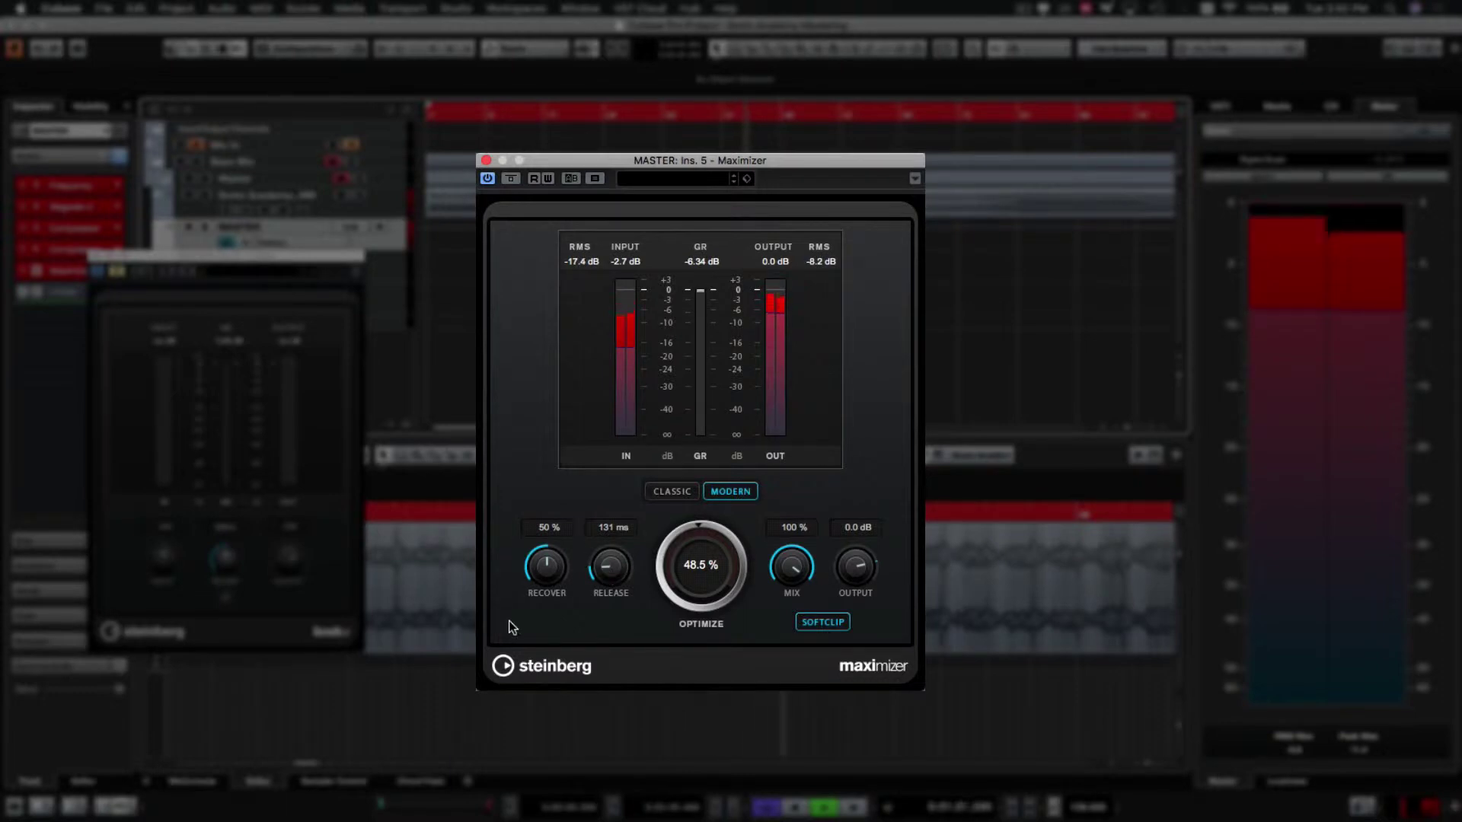
pyautogui.moveTo(552, 576); pyautogui.dragTo(553, 460)
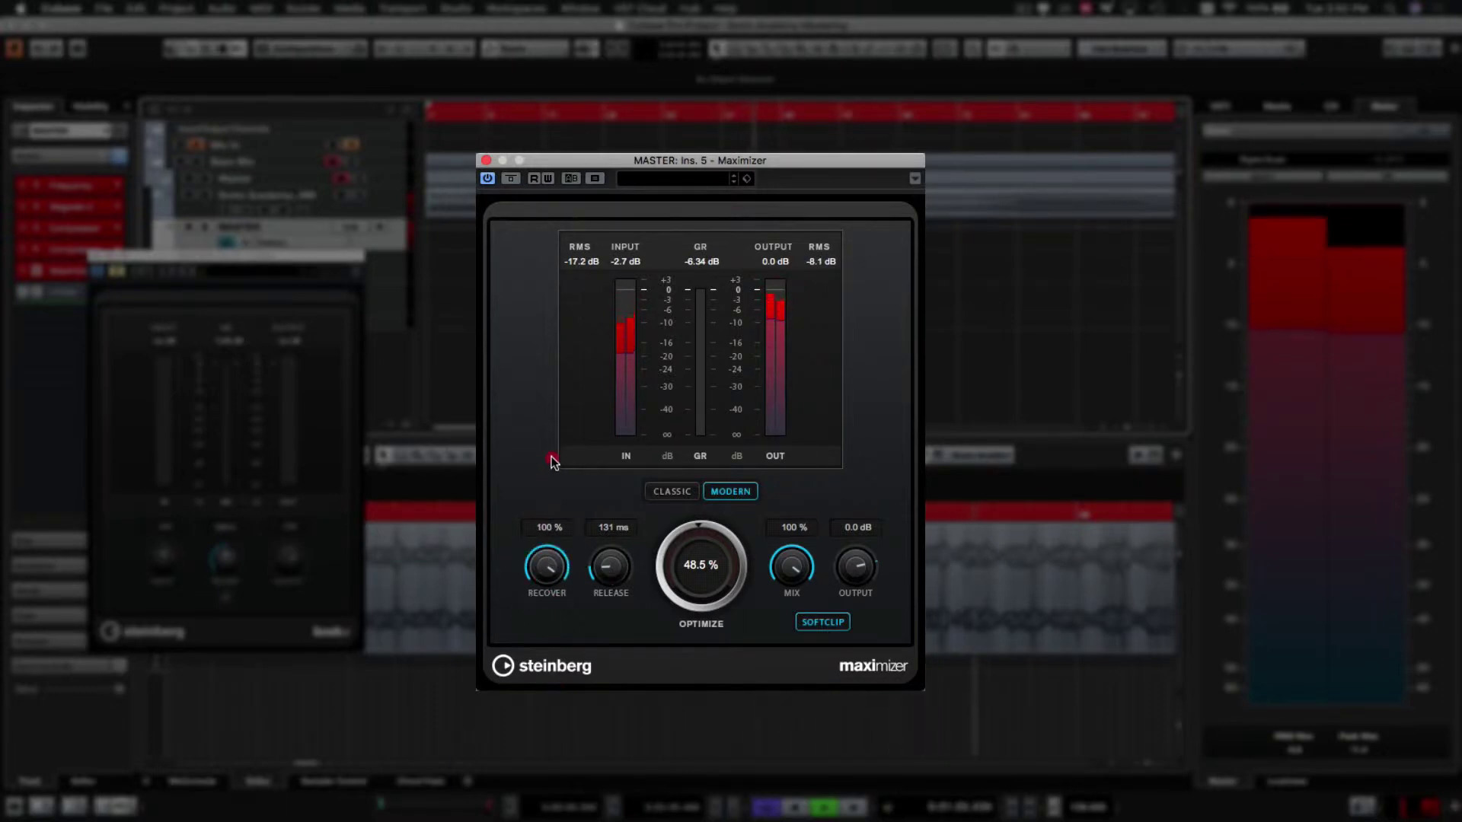
pyautogui.moveTo(551, 609); pyautogui.dragTo(562, 569)
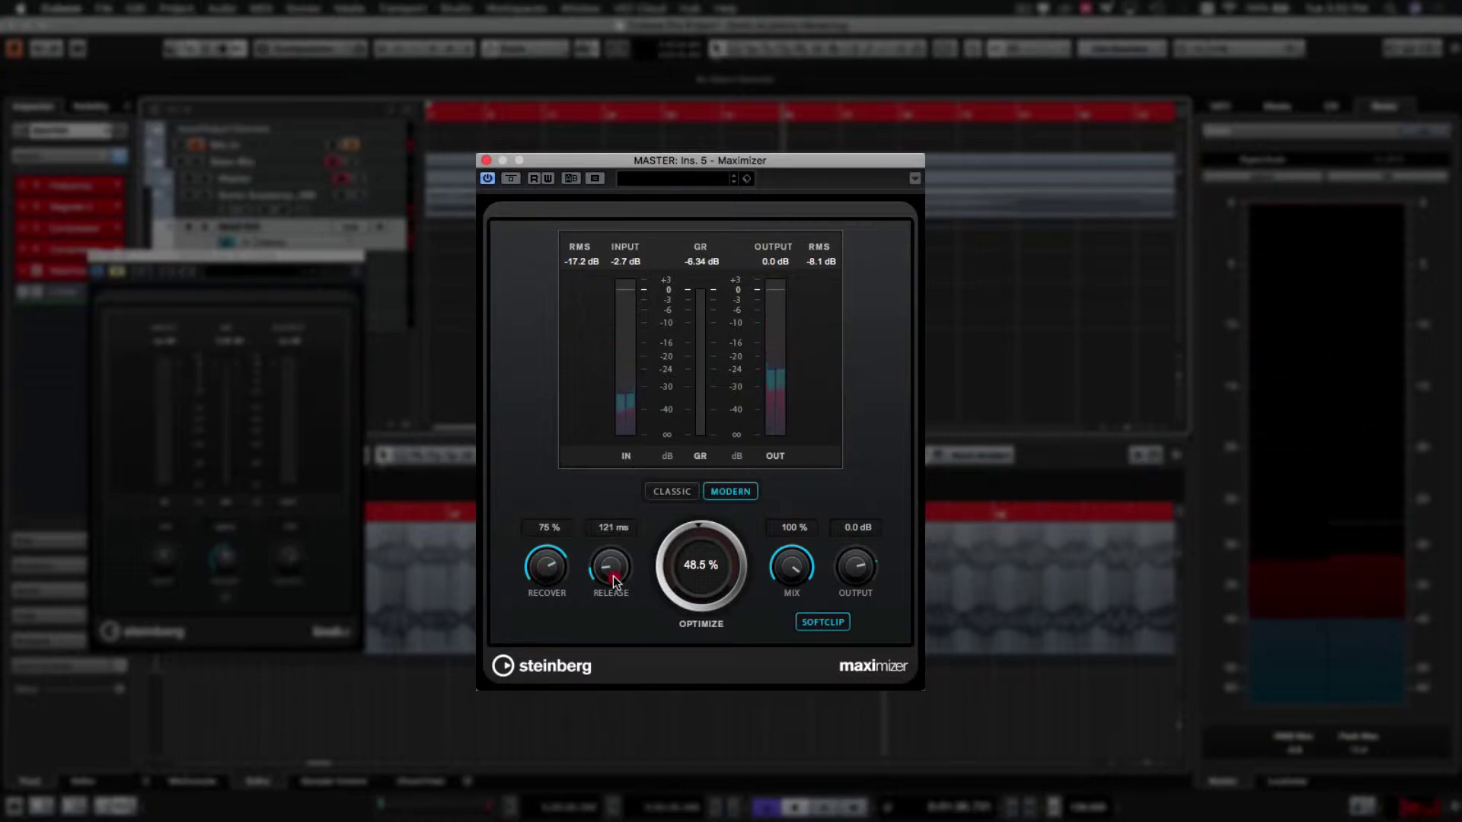
pyautogui.moveTo(603, 580); pyautogui.dragTo(637, 564)
pyautogui.press('space')
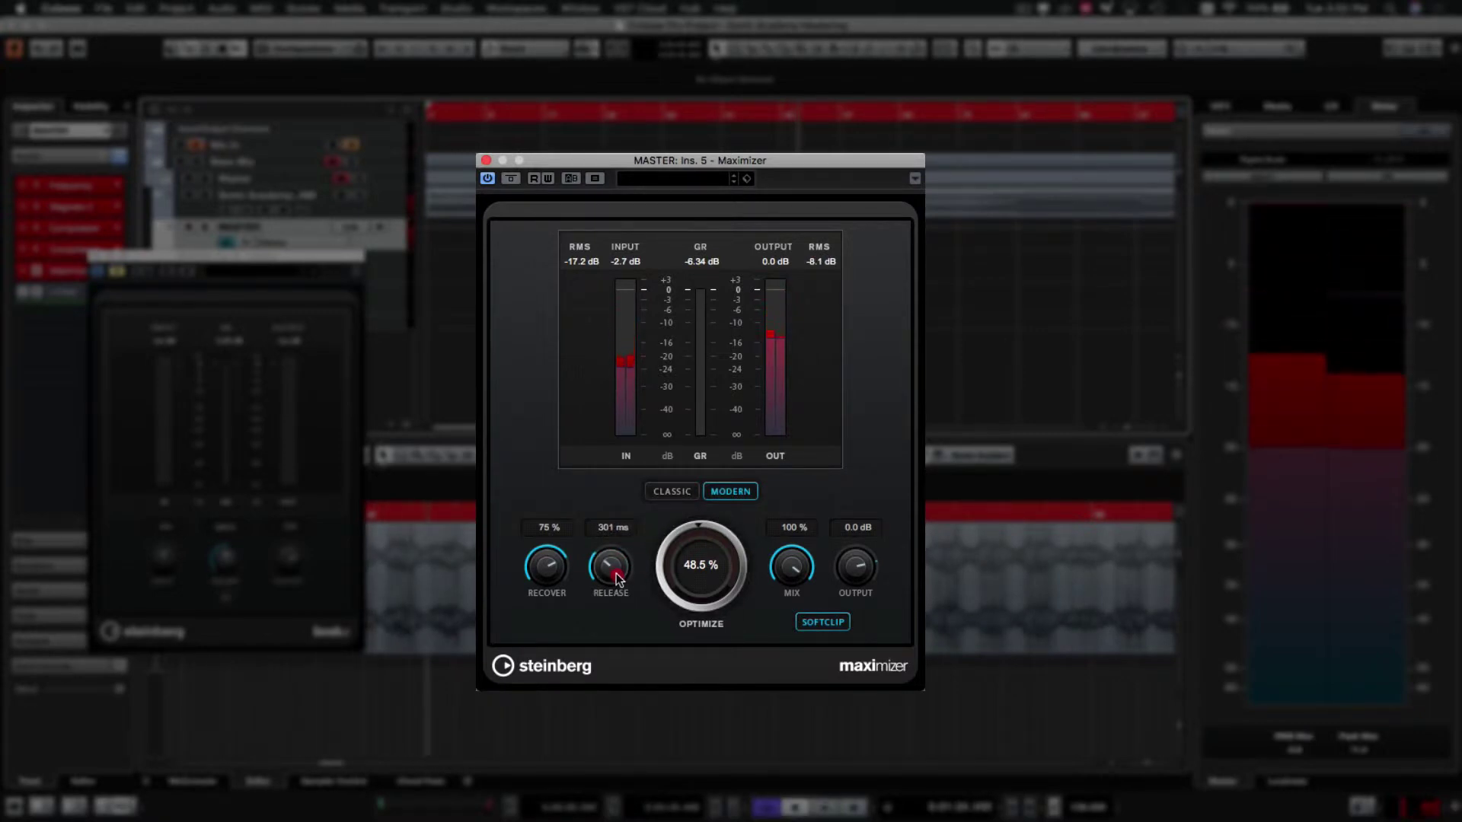
# Compare the Maximizer's Classic mode with Modern, keep Modern, and place the Maximizer and Limiter windows side by side
pyautogui.click(671, 491)
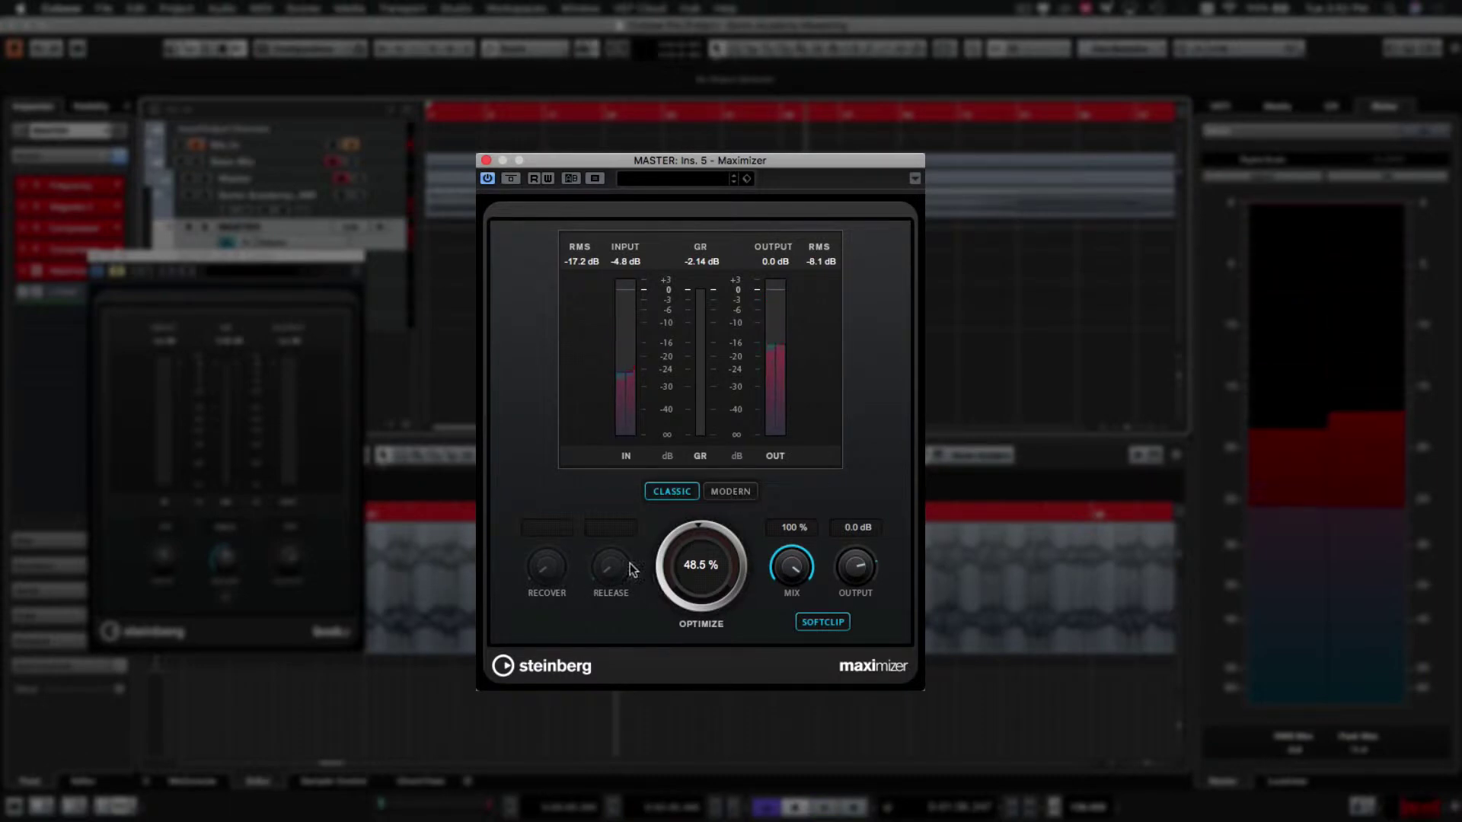
pyautogui.click(744, 491)
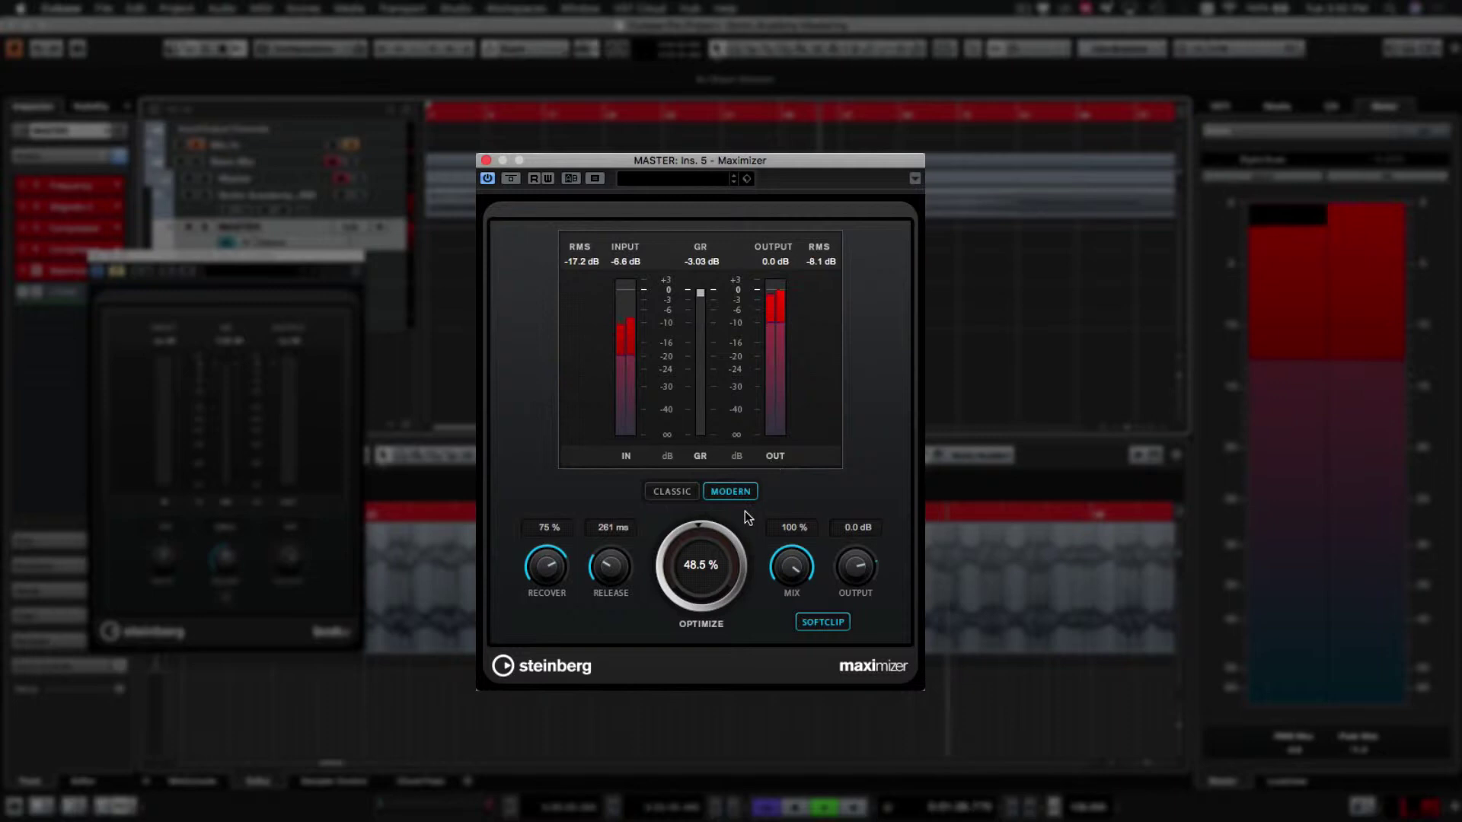
pyautogui.moveTo(669, 173); pyautogui.dragTo(901, 187)
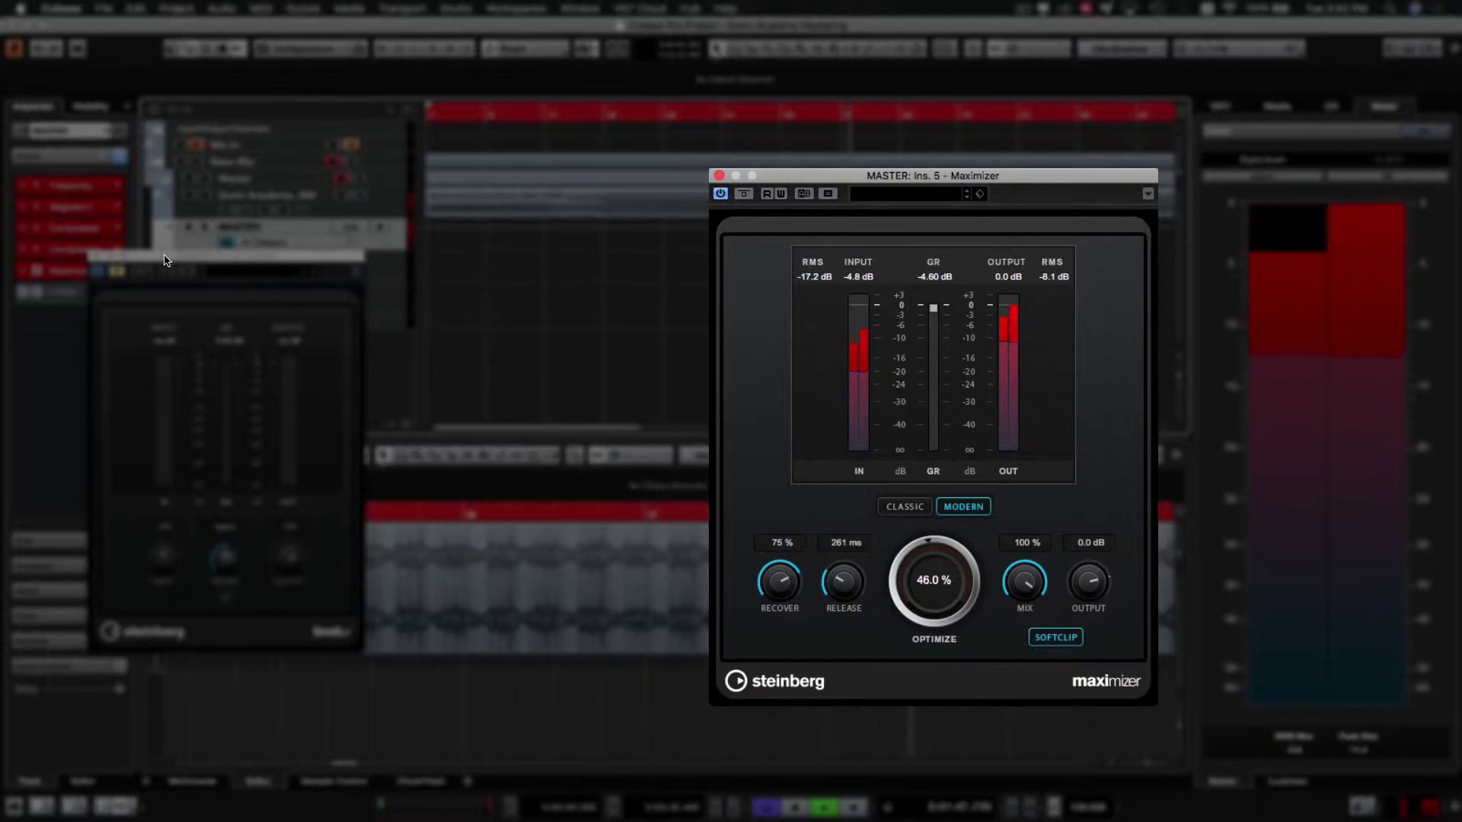
pyautogui.moveTo(163, 260); pyautogui.dragTo(516, 201)
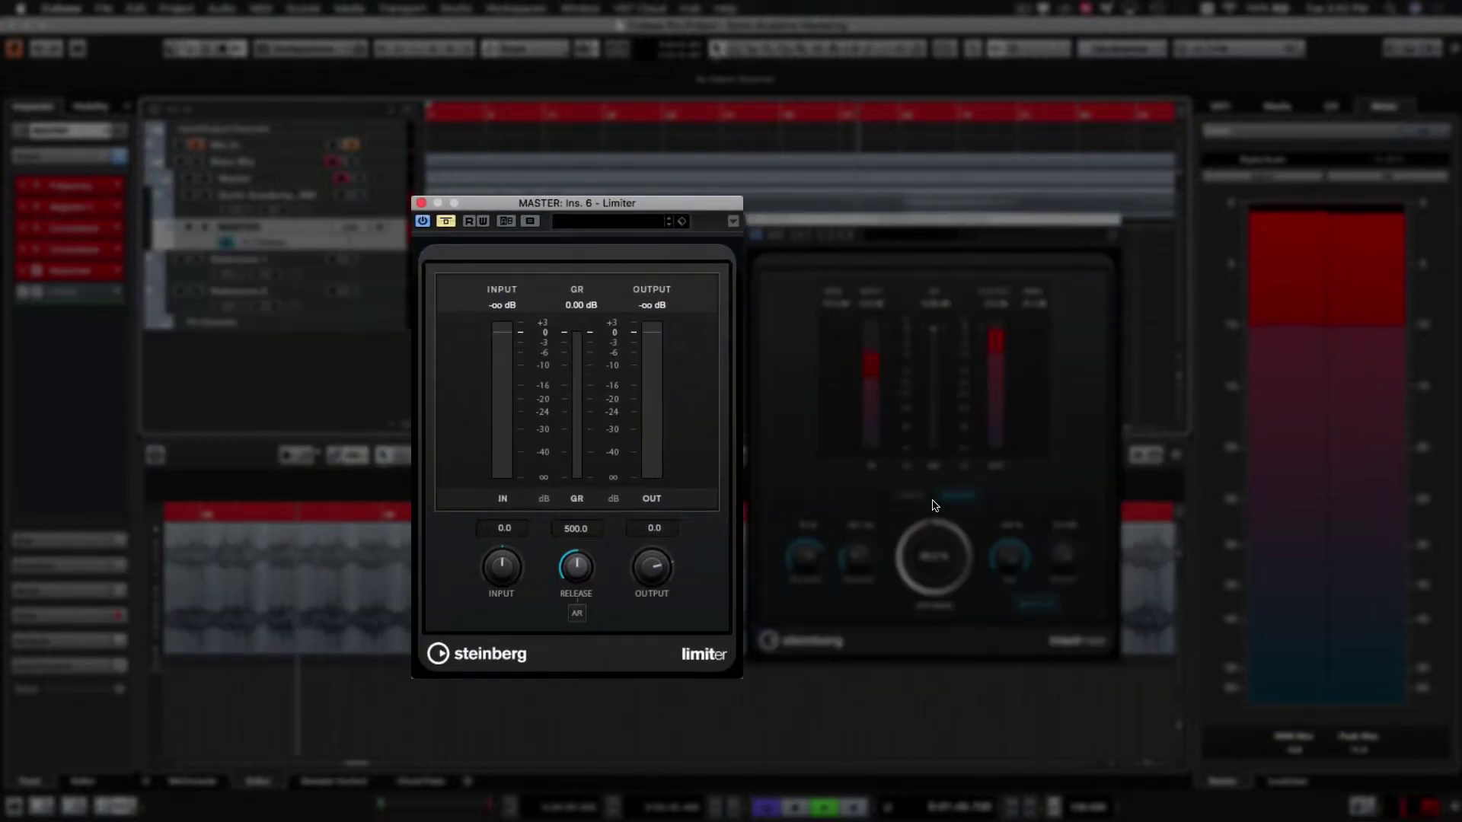
# Lower the Maximizer's Optimize amount to 36.6 % and check the result with brief playback
pyautogui.click(936, 533)
pyautogui.moveTo(936, 654); pyautogui.dragTo(938, 583)
pyautogui.press('space')
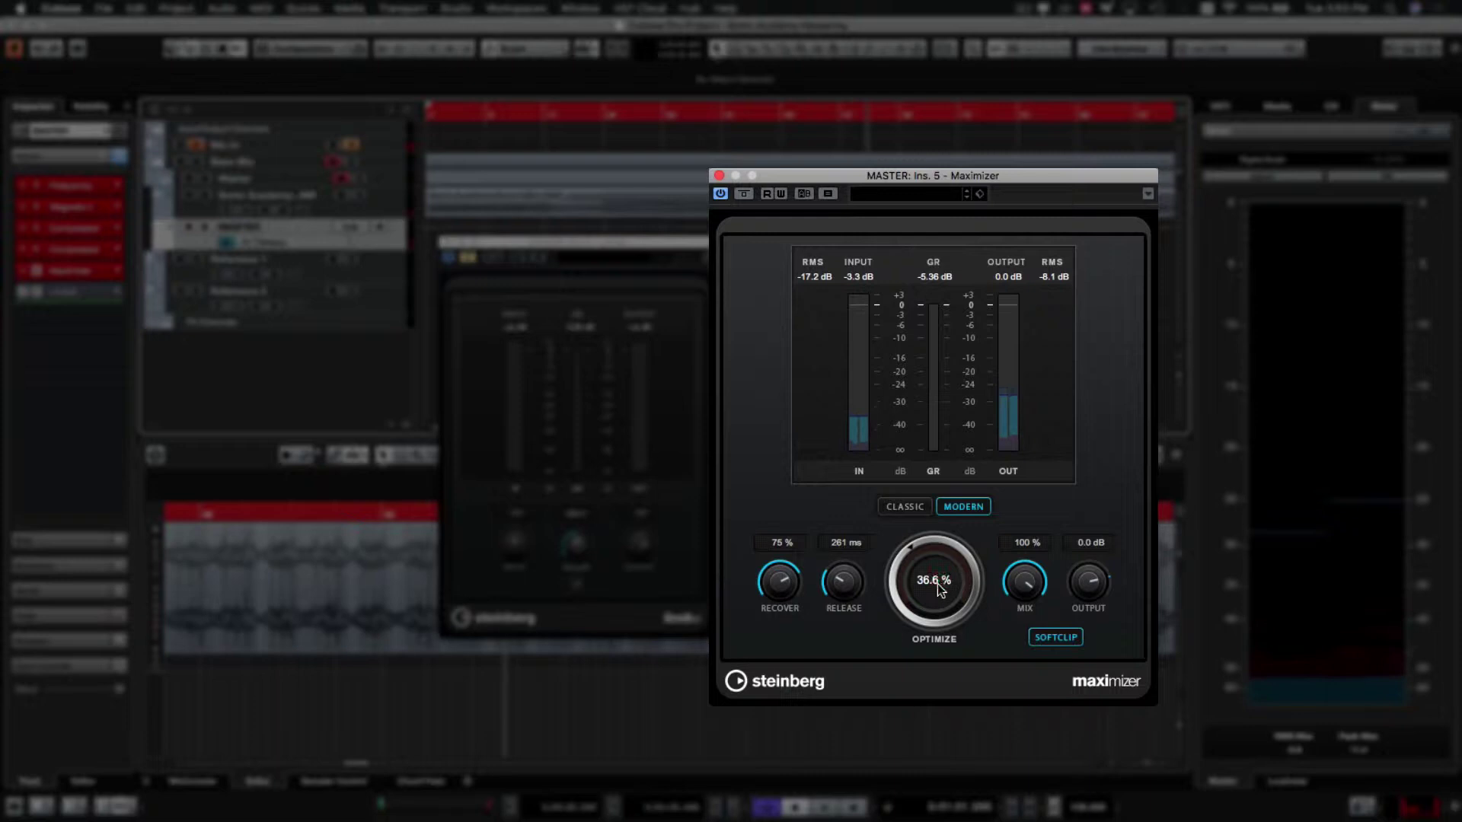
pyautogui.press('space')
pyautogui.press('space')
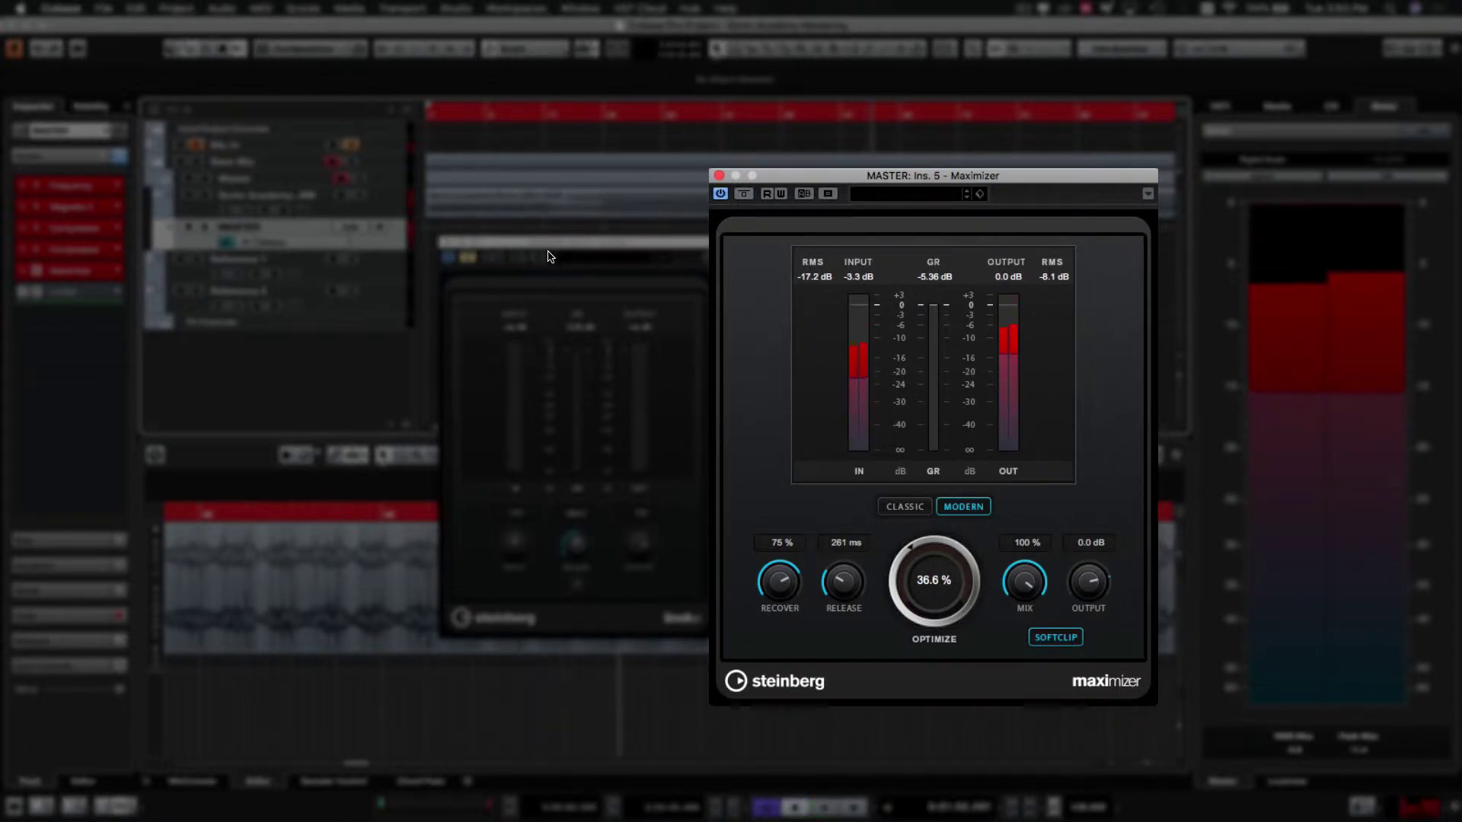
# Take the Limiter out of bypass, close the Maximizer window, and play the mix with the Limiter window centred
pyautogui.click(547, 251)
pyautogui.click(469, 236)
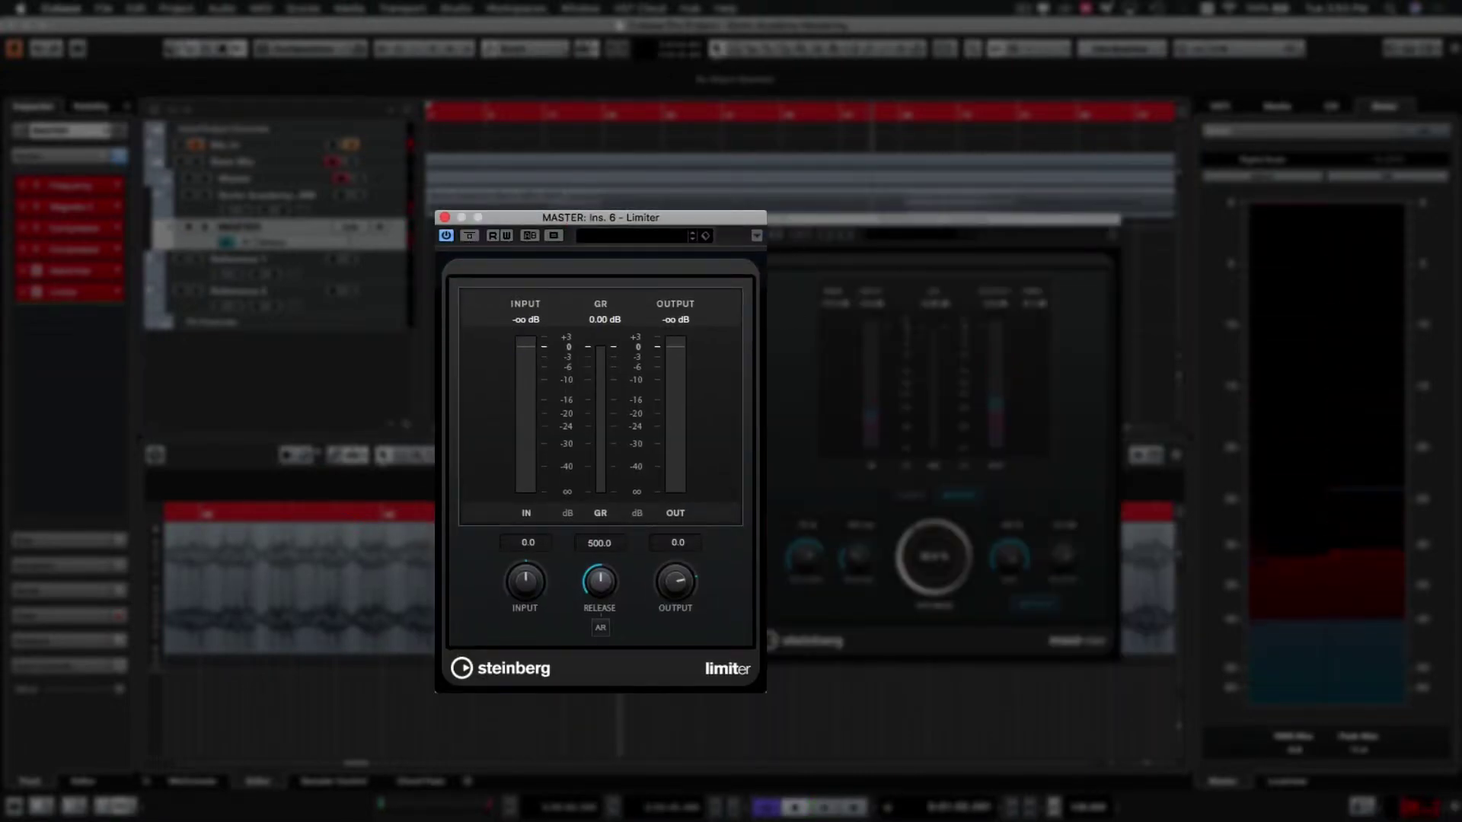
pyautogui.click(771, 237)
pyautogui.click(723, 173)
pyautogui.moveTo(727, 215); pyautogui.dragTo(885, 185)
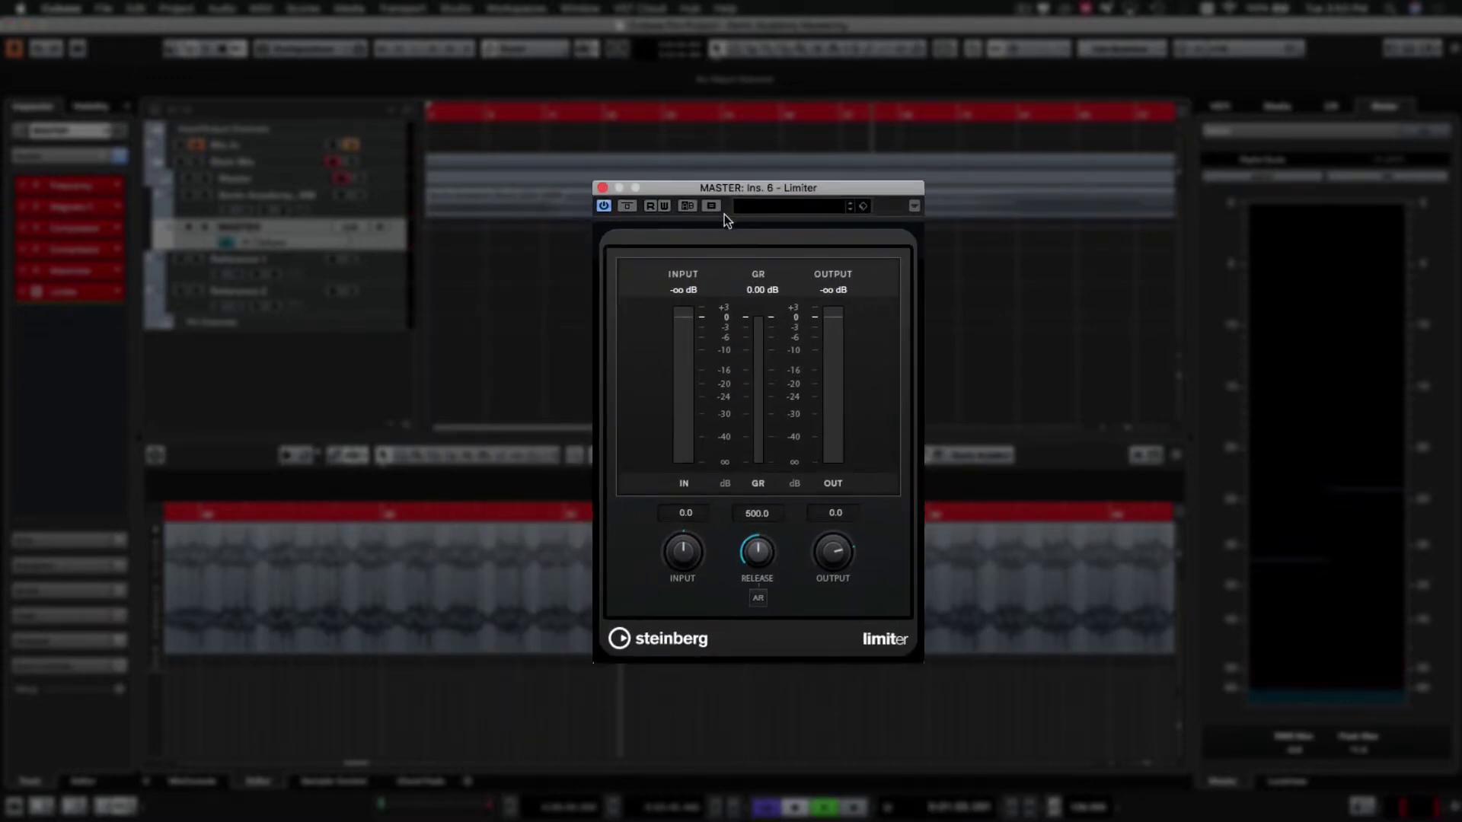
pyautogui.press('space')
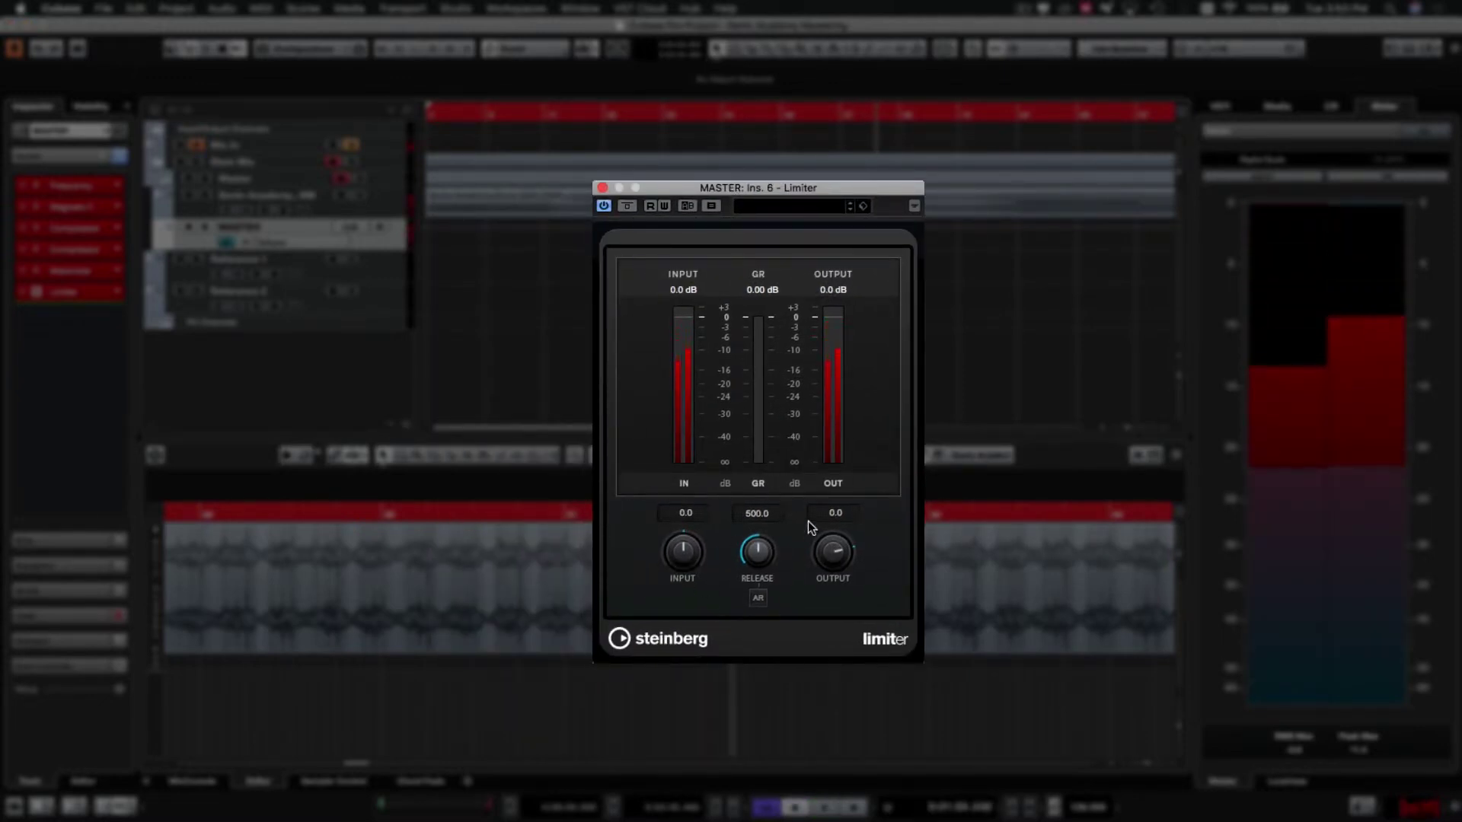
# Enable auto release on the Limiter and briefly audition the mix
pyautogui.click(757, 599)
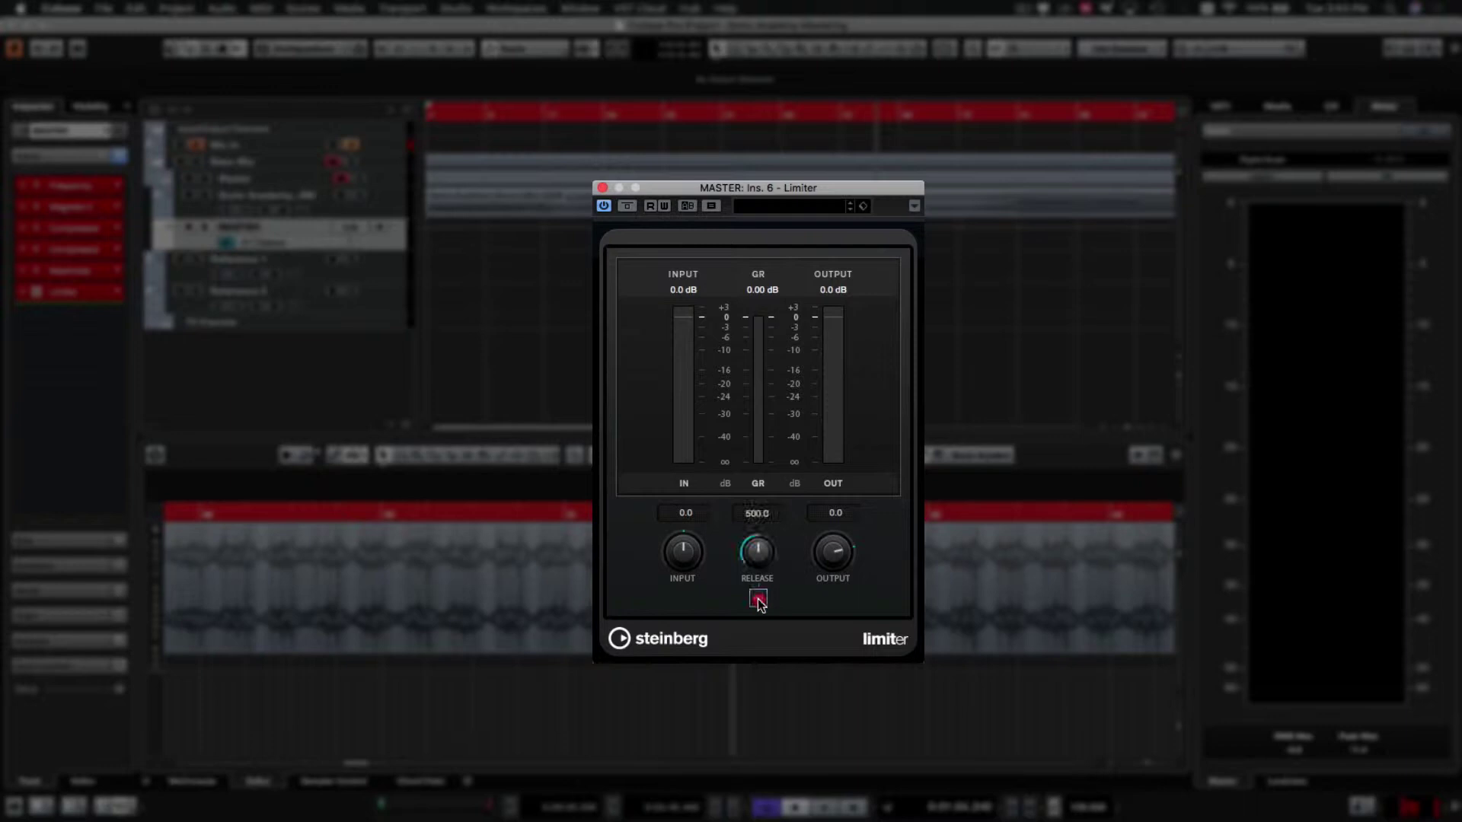
pyautogui.moveTo(705, 190); pyautogui.dragTo(782, 169)
pyautogui.press('space')
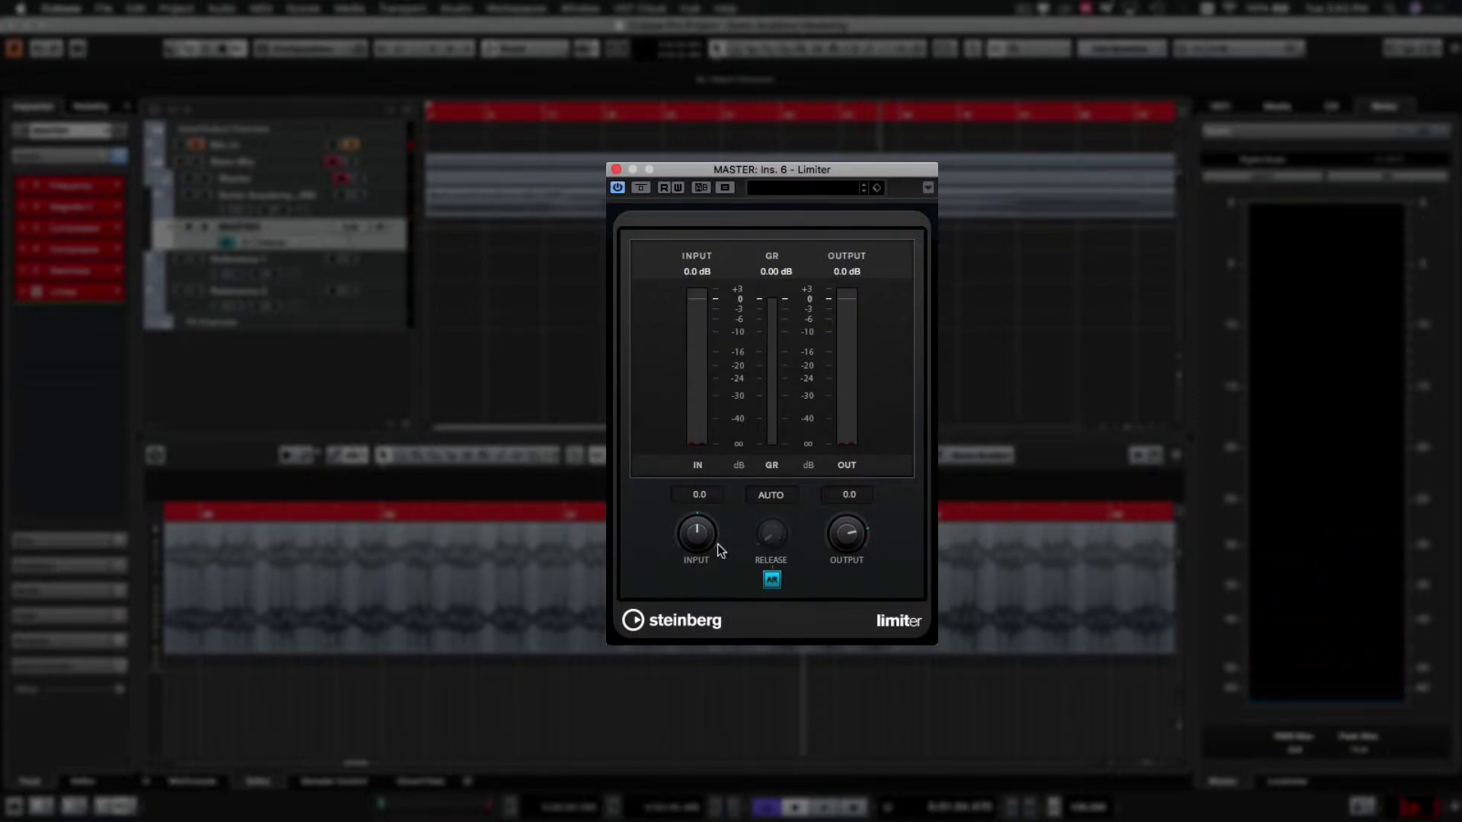
pyautogui.press('space')
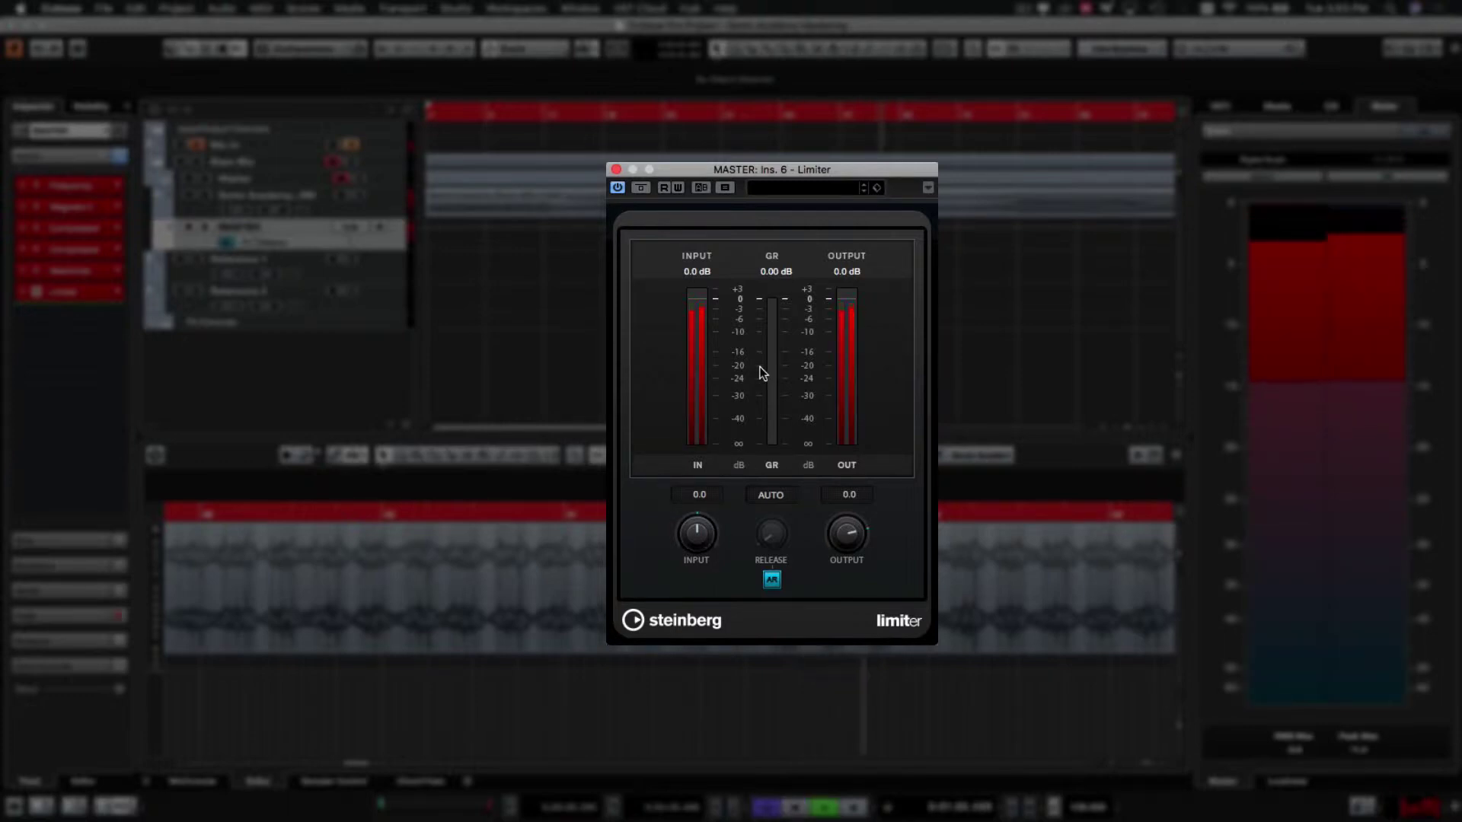
pyautogui.press('space')
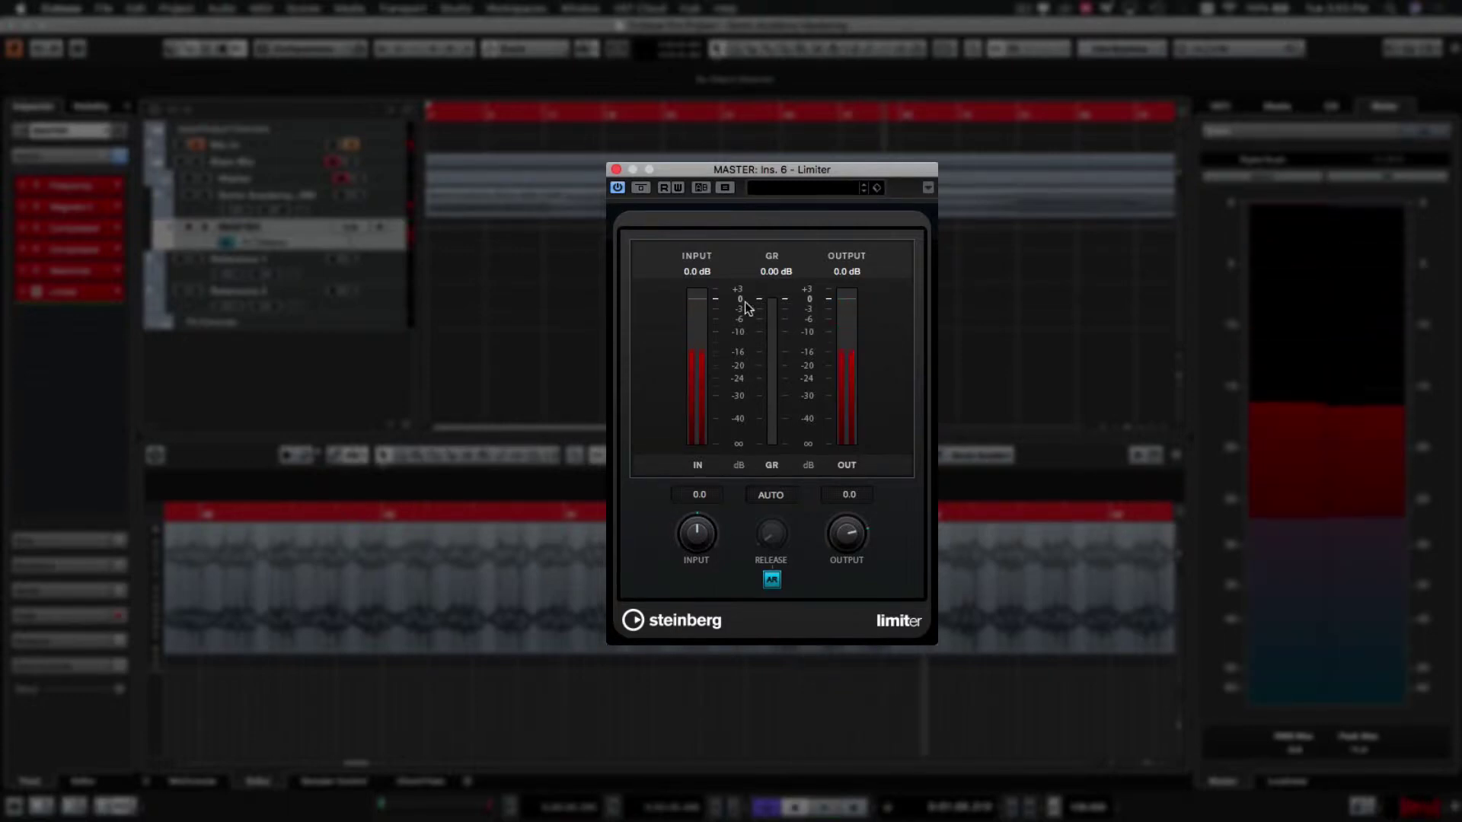
# Raise the Limiter's input to 1.9, audition an earlier part of the track, and shift the Limiter window aside
pyautogui.moveTo(705, 542); pyautogui.dragTo(702, 543)
pyautogui.press('space')
pyautogui.click(769, 133)
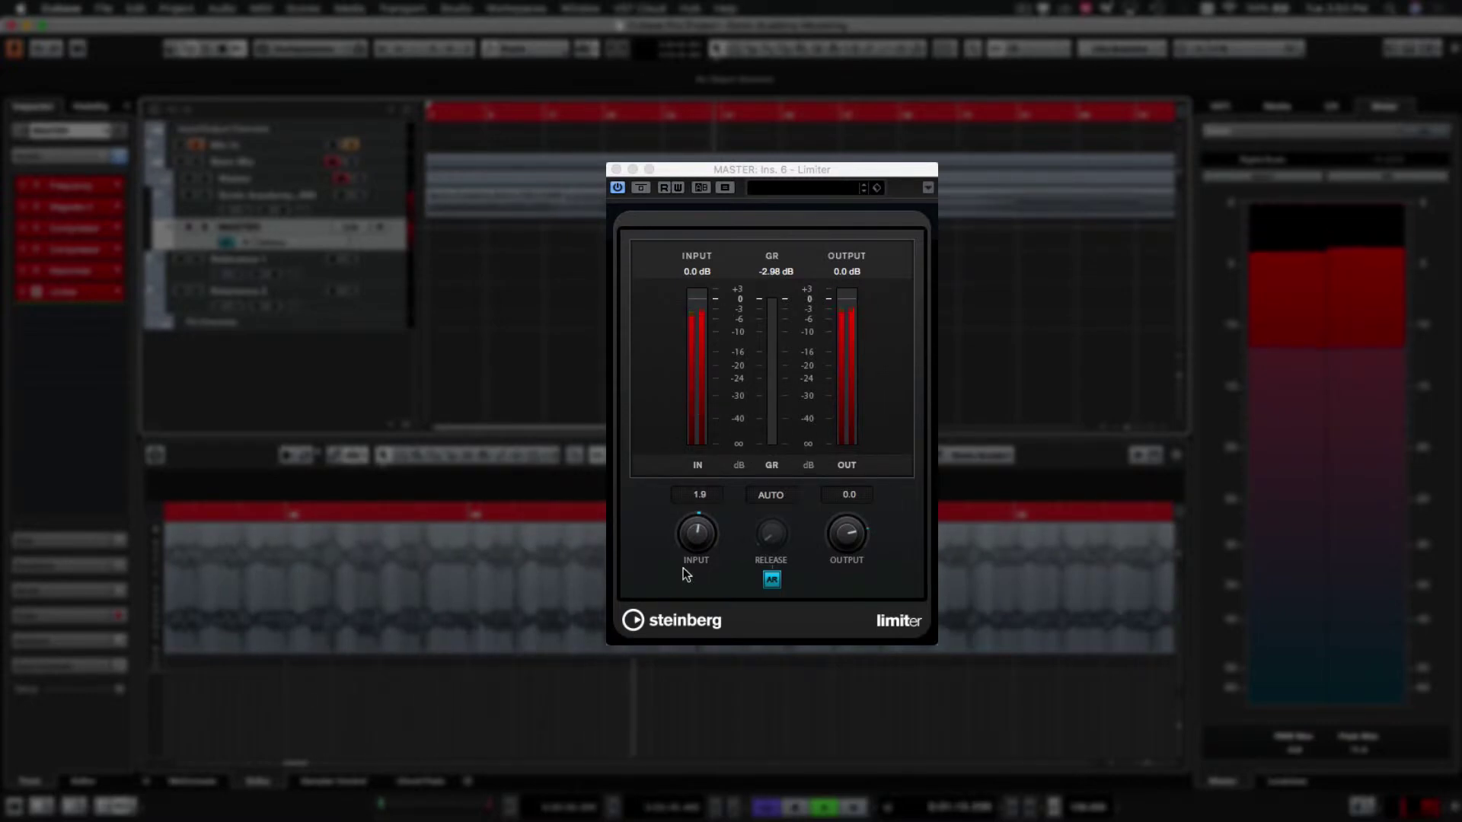
pyautogui.moveTo(737, 170); pyautogui.dragTo(582, 197)
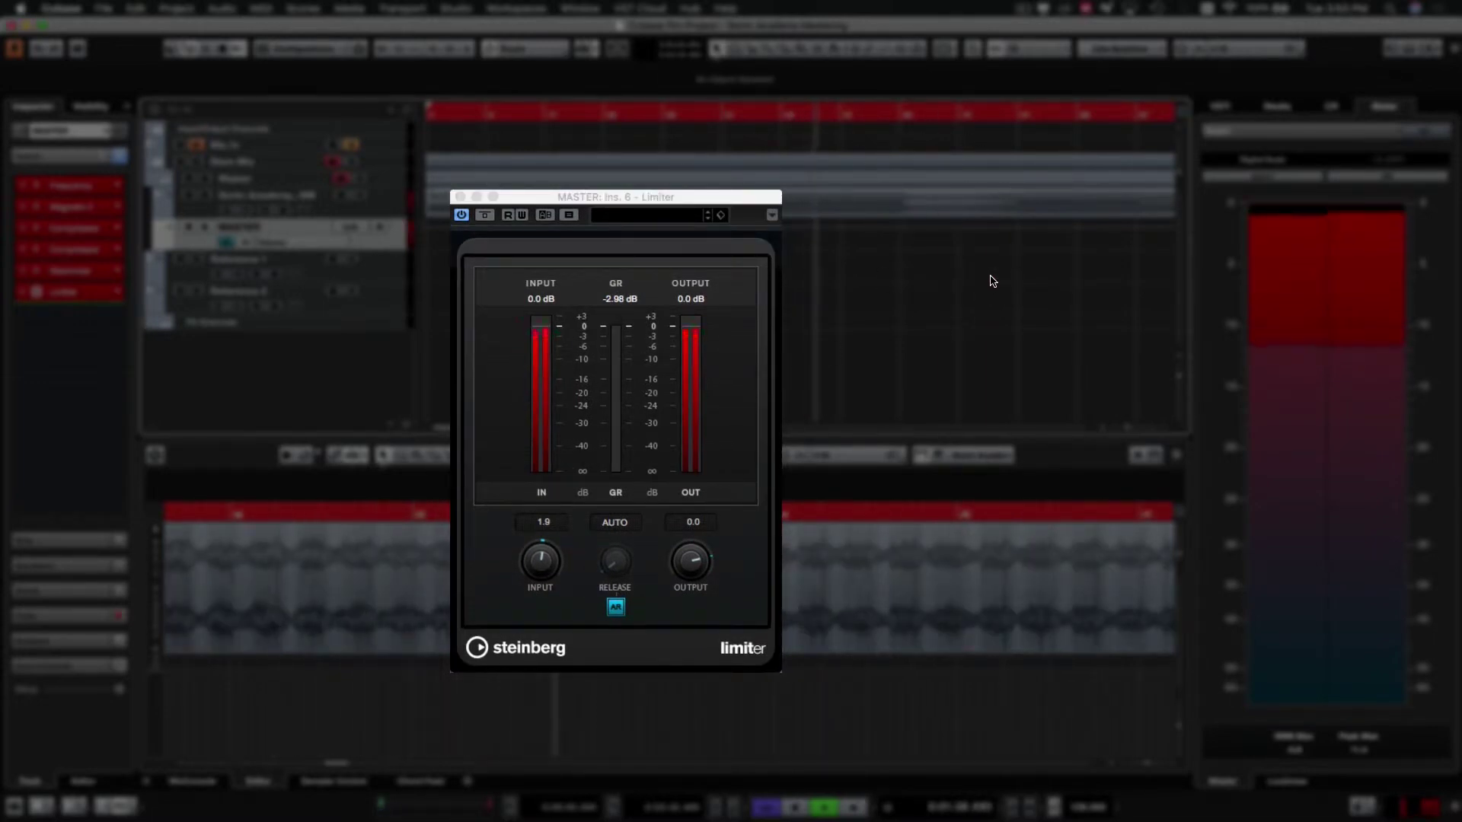
# Show the whole track in the project view, play the section around bar 88, and set the Limiter's input to 2.9
pyautogui.press('space')
pyautogui.press('g')
pyautogui.press('g')
pyautogui.press('g')
pyautogui.press('g')
pyautogui.press('g')
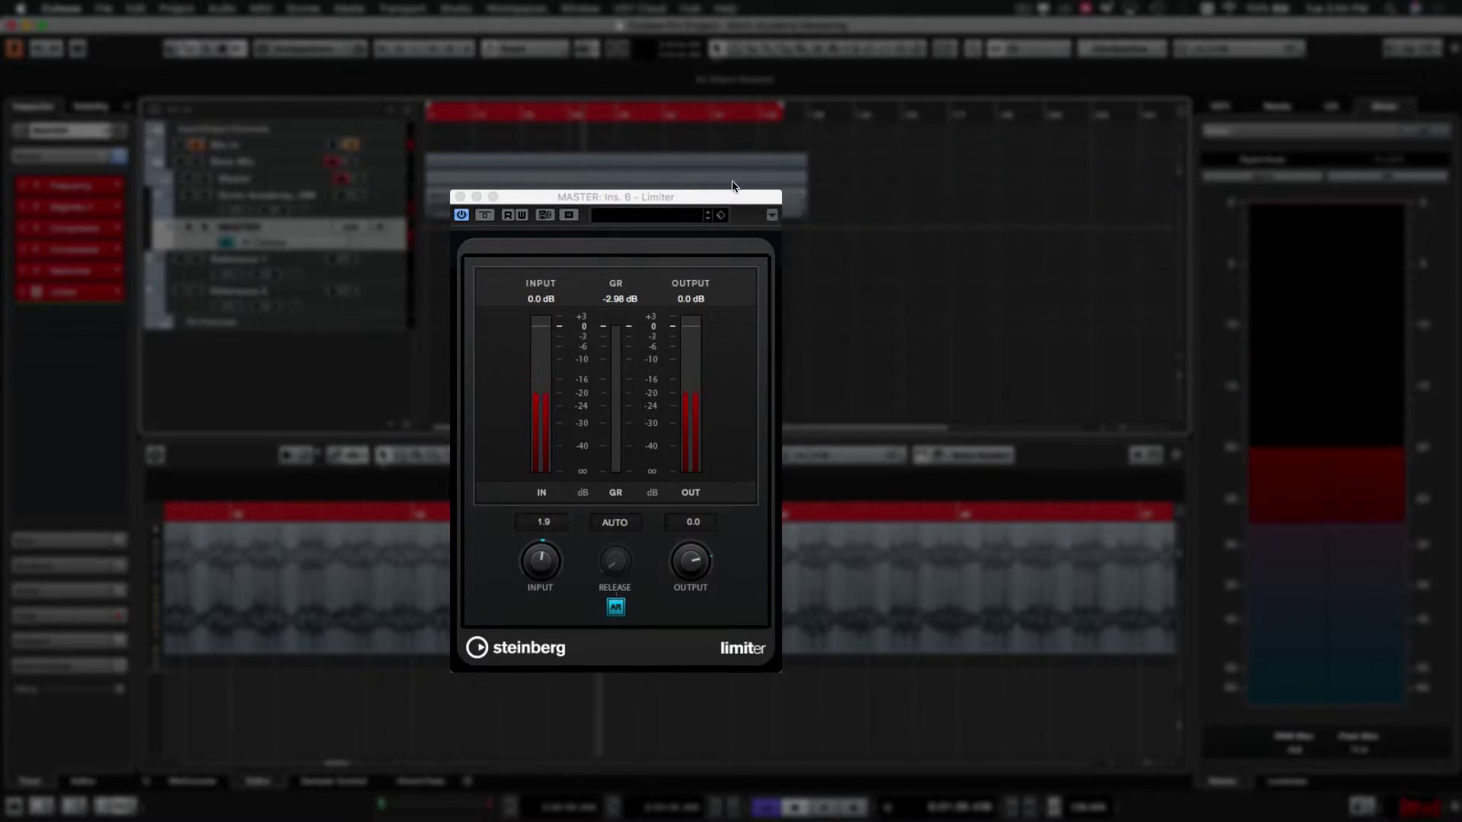
pyautogui.press('h')
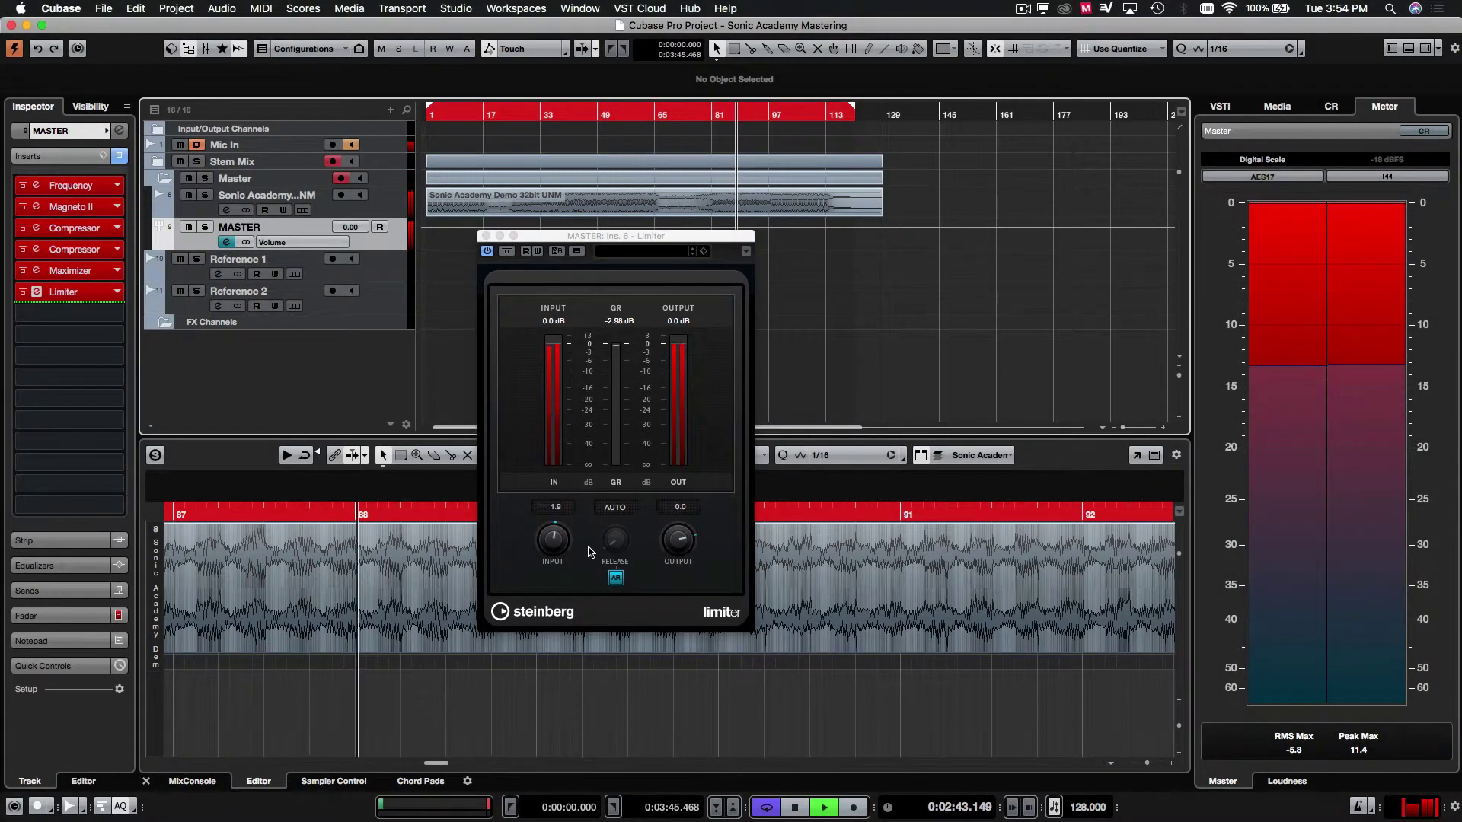
pyautogui.moveTo(559, 530); pyautogui.dragTo(559, 523)
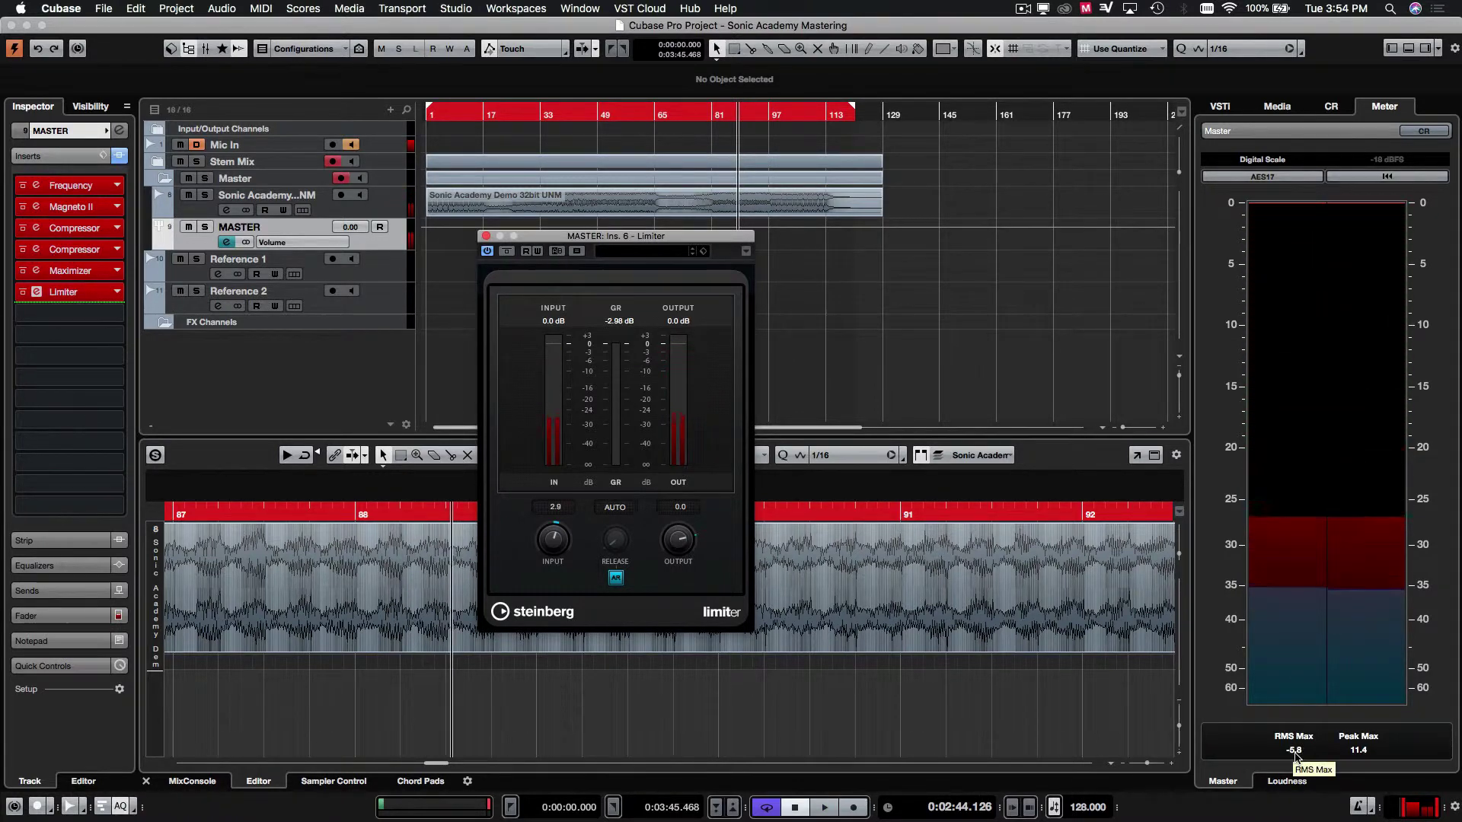
# Try a Limiter input of 3.4 during short playback checks, settle on 2.8, and stop playback
pyautogui.press('space')
pyautogui.press('space')
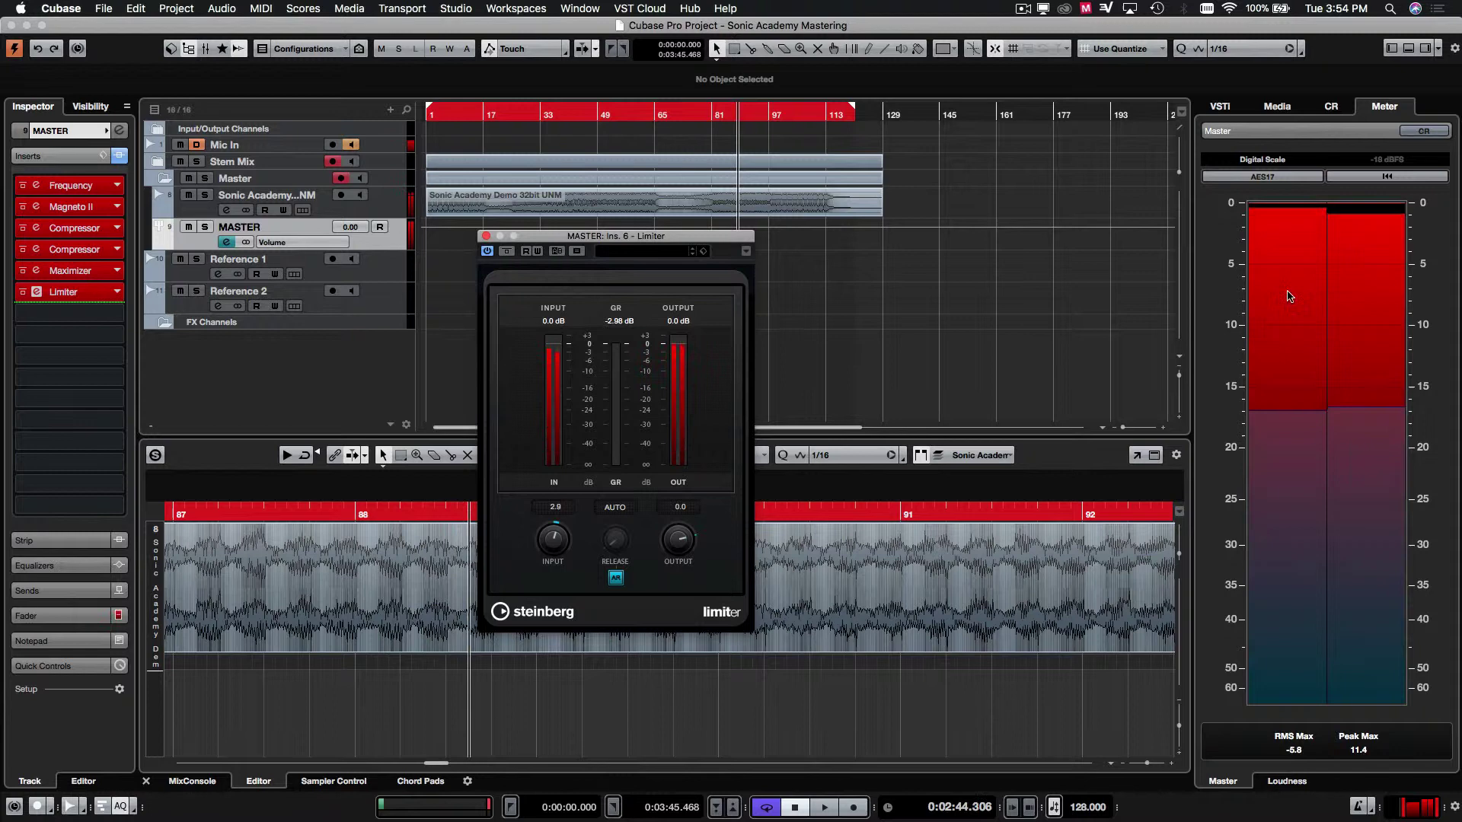
pyautogui.moveTo(544, 552); pyautogui.dragTo(546, 545)
pyautogui.press('space')
pyautogui.press('space')
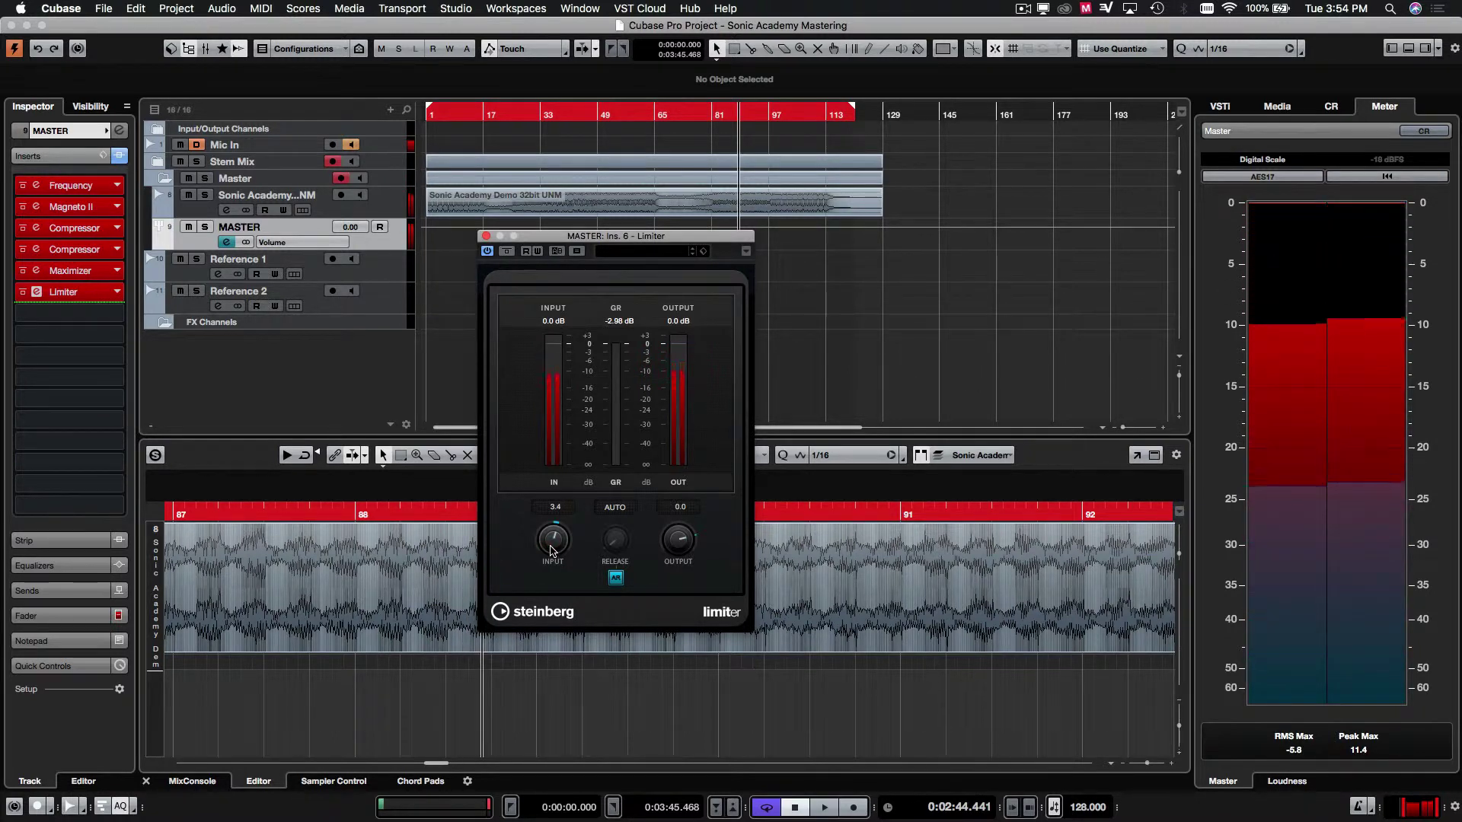
pyautogui.press('space')
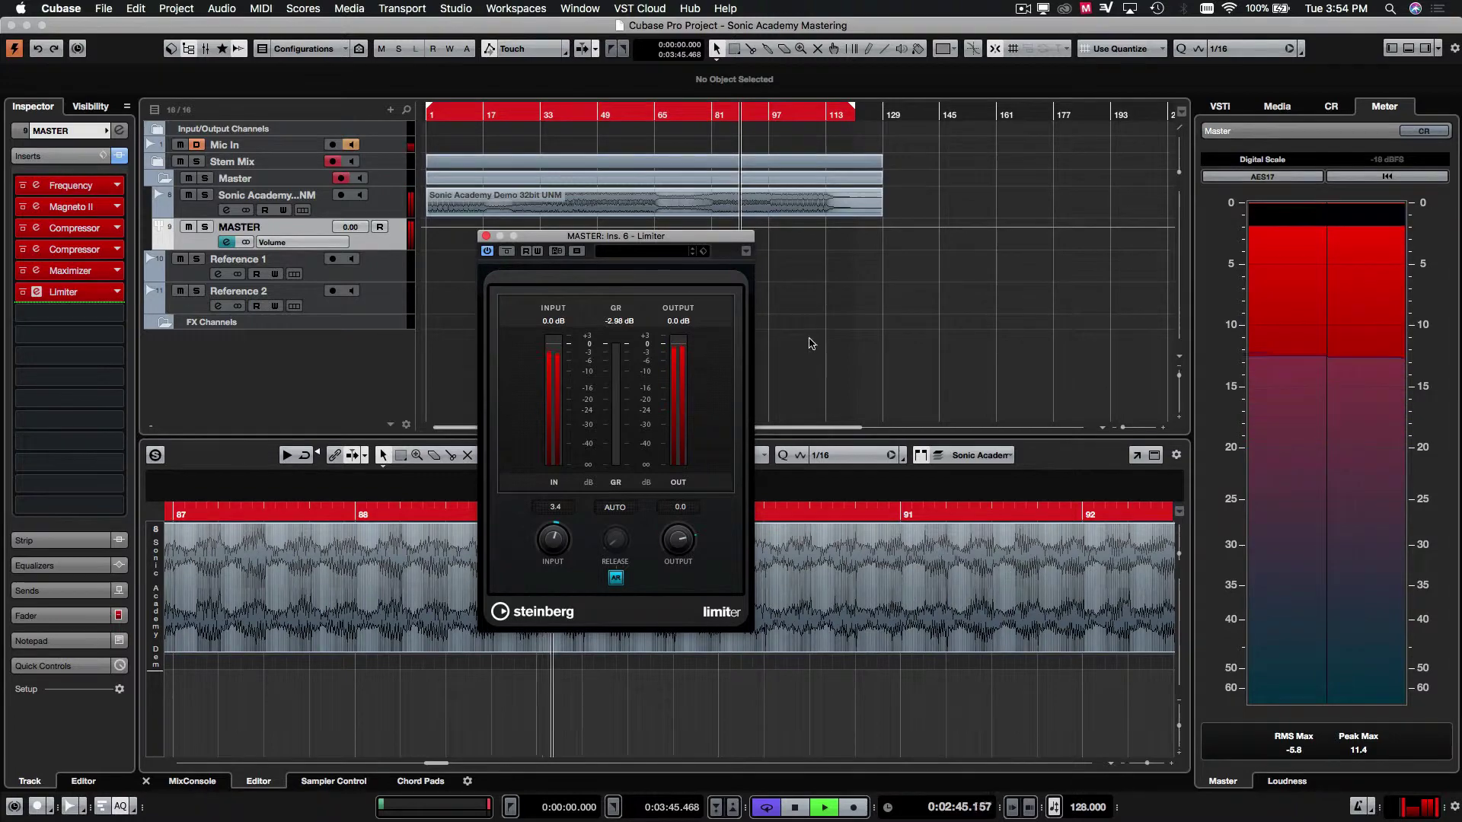
pyautogui.moveTo(562, 539); pyautogui.dragTo(560, 545)
pyautogui.press('space')
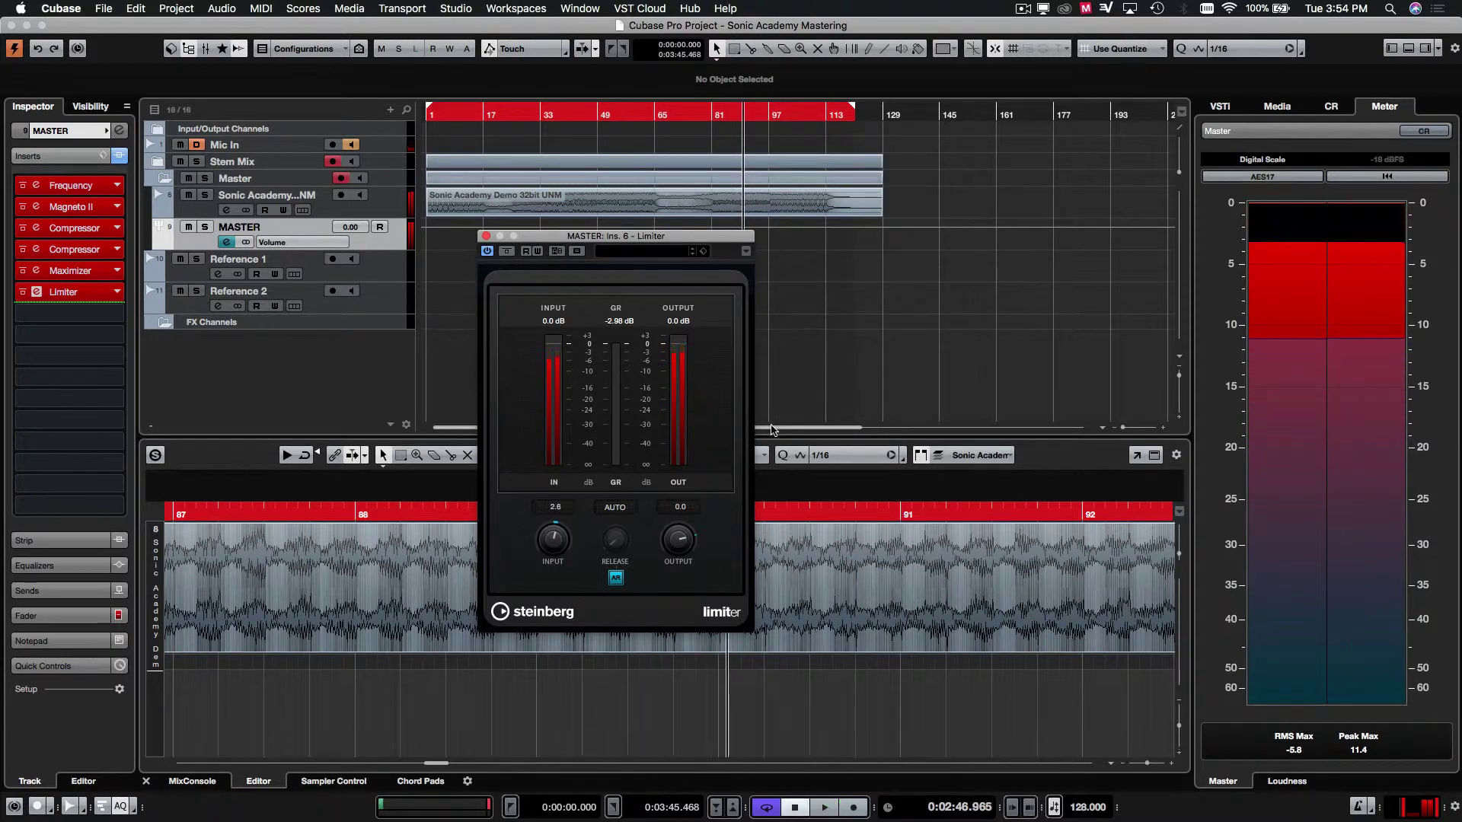
# Try a Limiter output of -0.3, settle on -0.4, and reposition the Limiter window
pyautogui.click(680, 506)
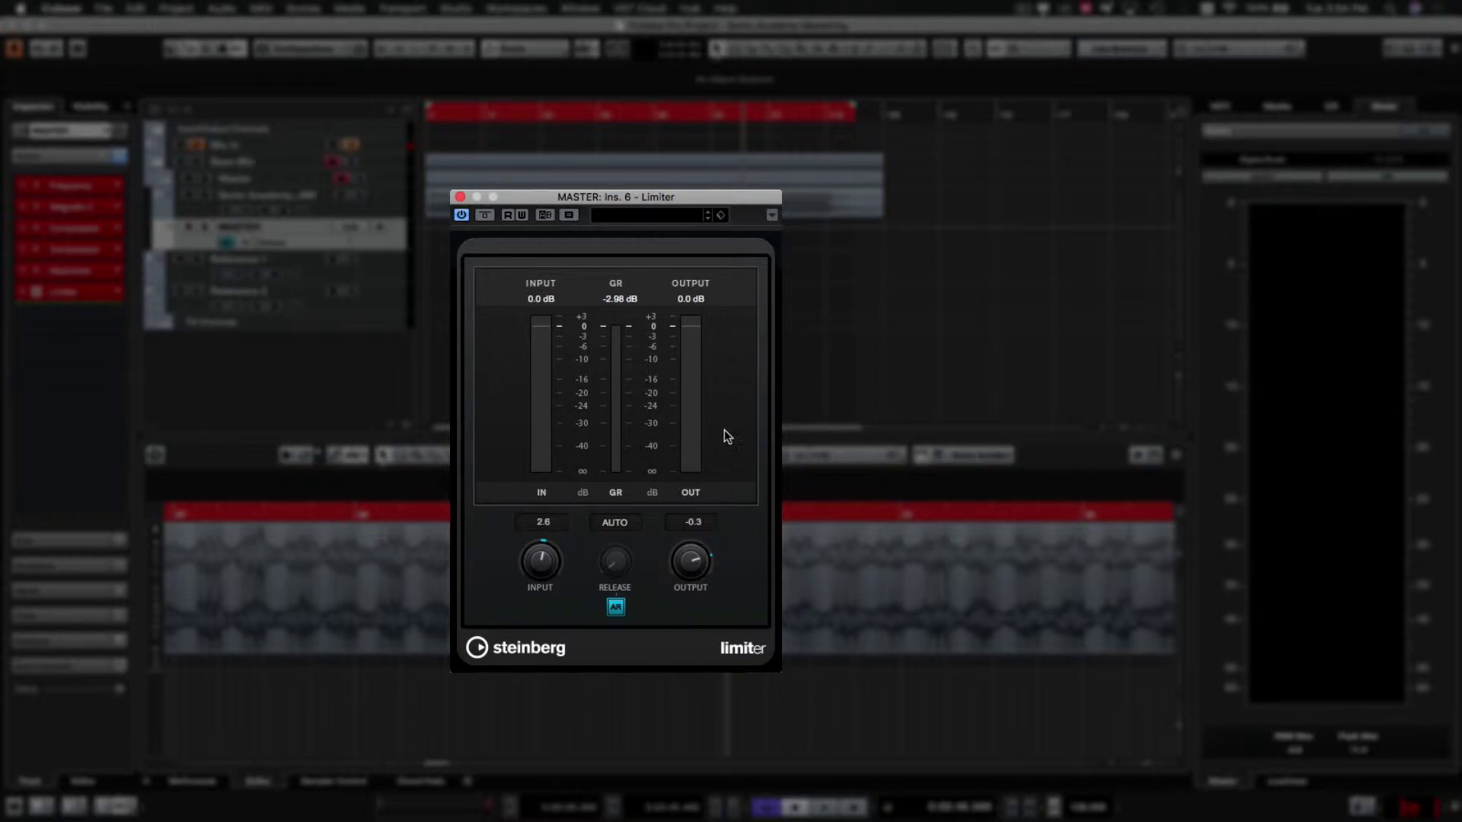
pyautogui.moveTo(654, 192); pyautogui.dragTo(884, 222)
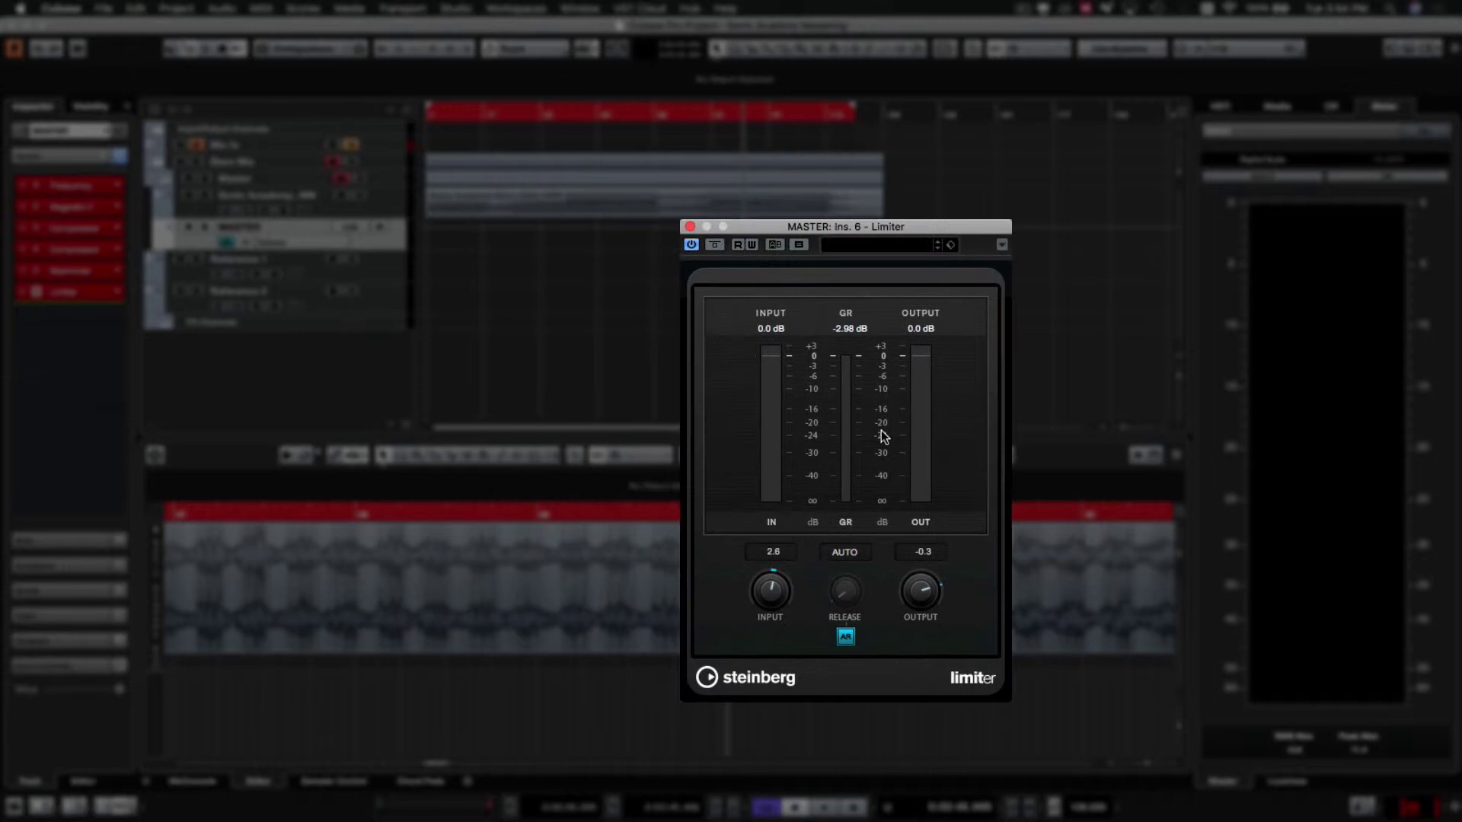
pyautogui.click(933, 554)
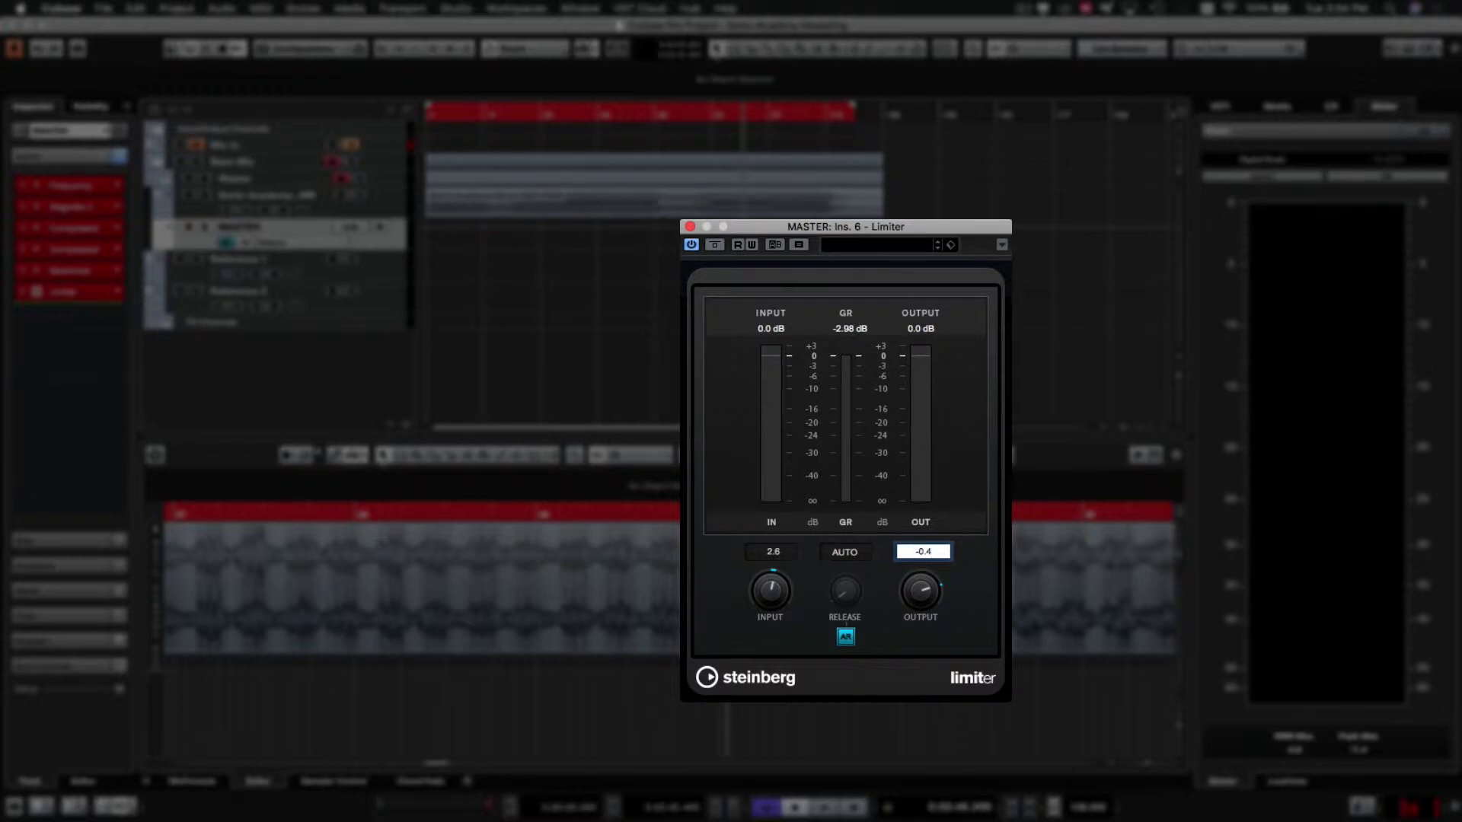
pyautogui.press('Return')
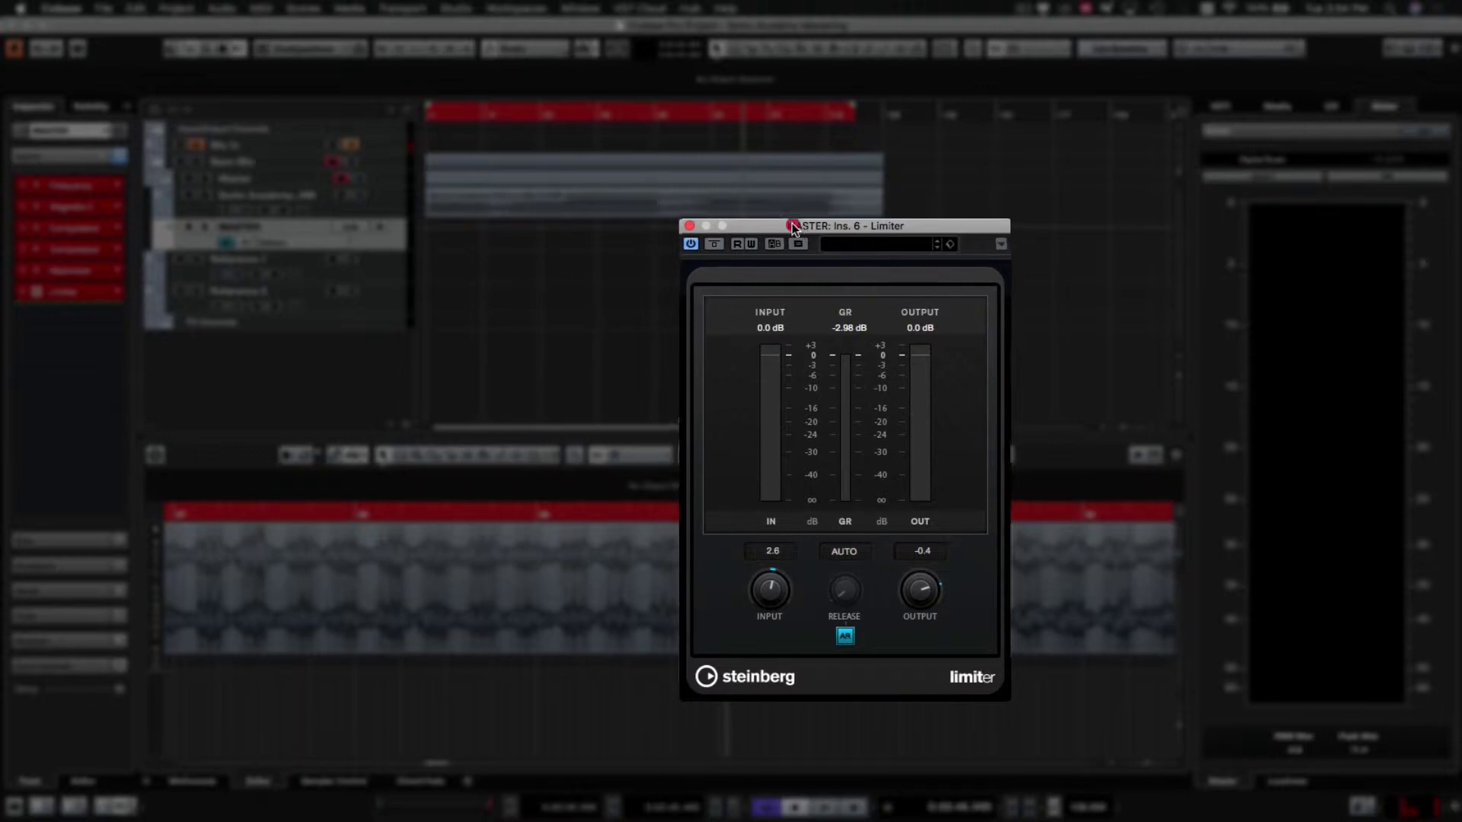
pyautogui.moveTo(817, 230); pyautogui.dragTo(679, 235)
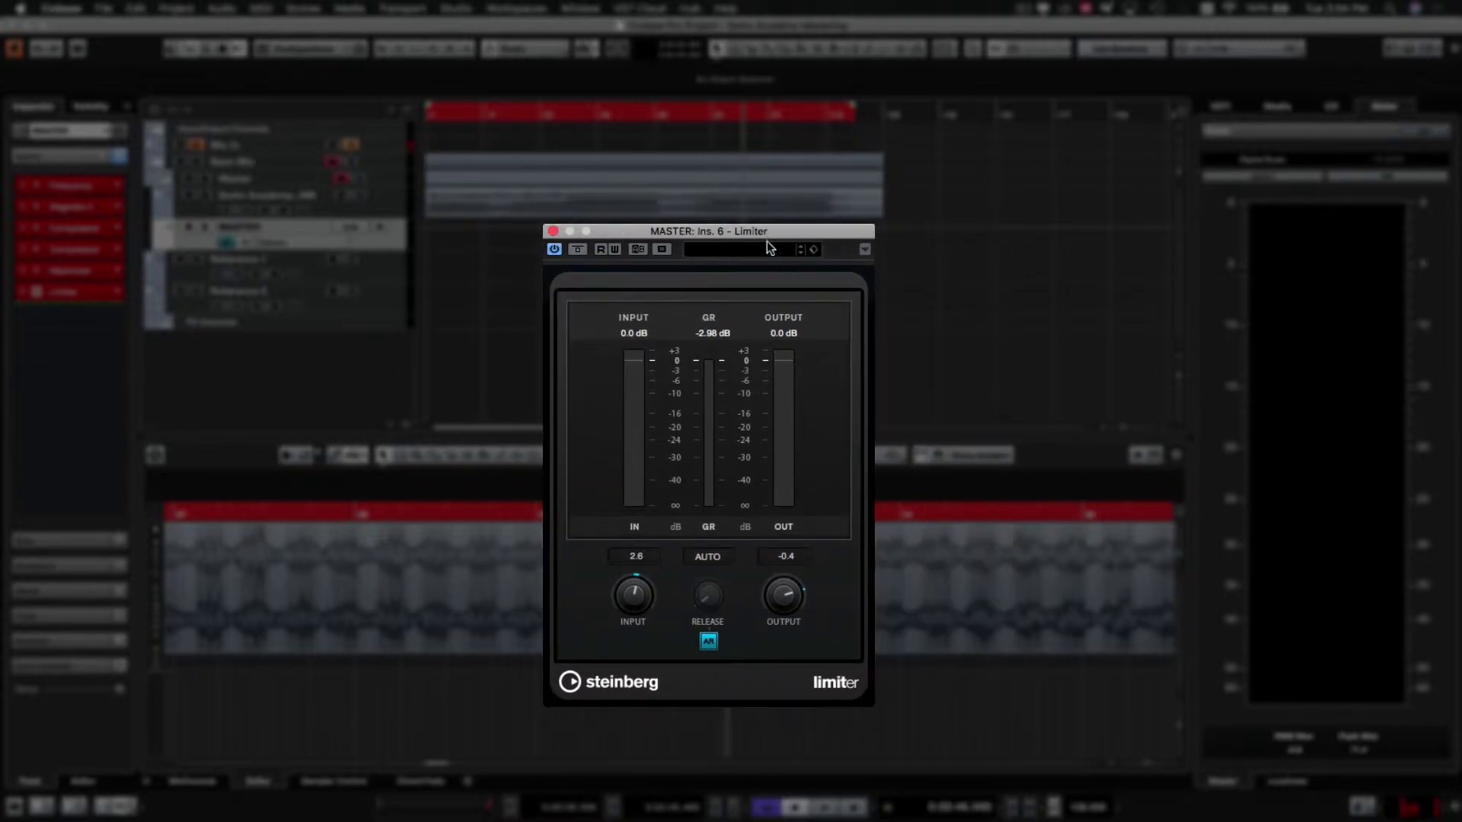
pyautogui.moveTo(767, 248); pyautogui.dragTo(706, 260)
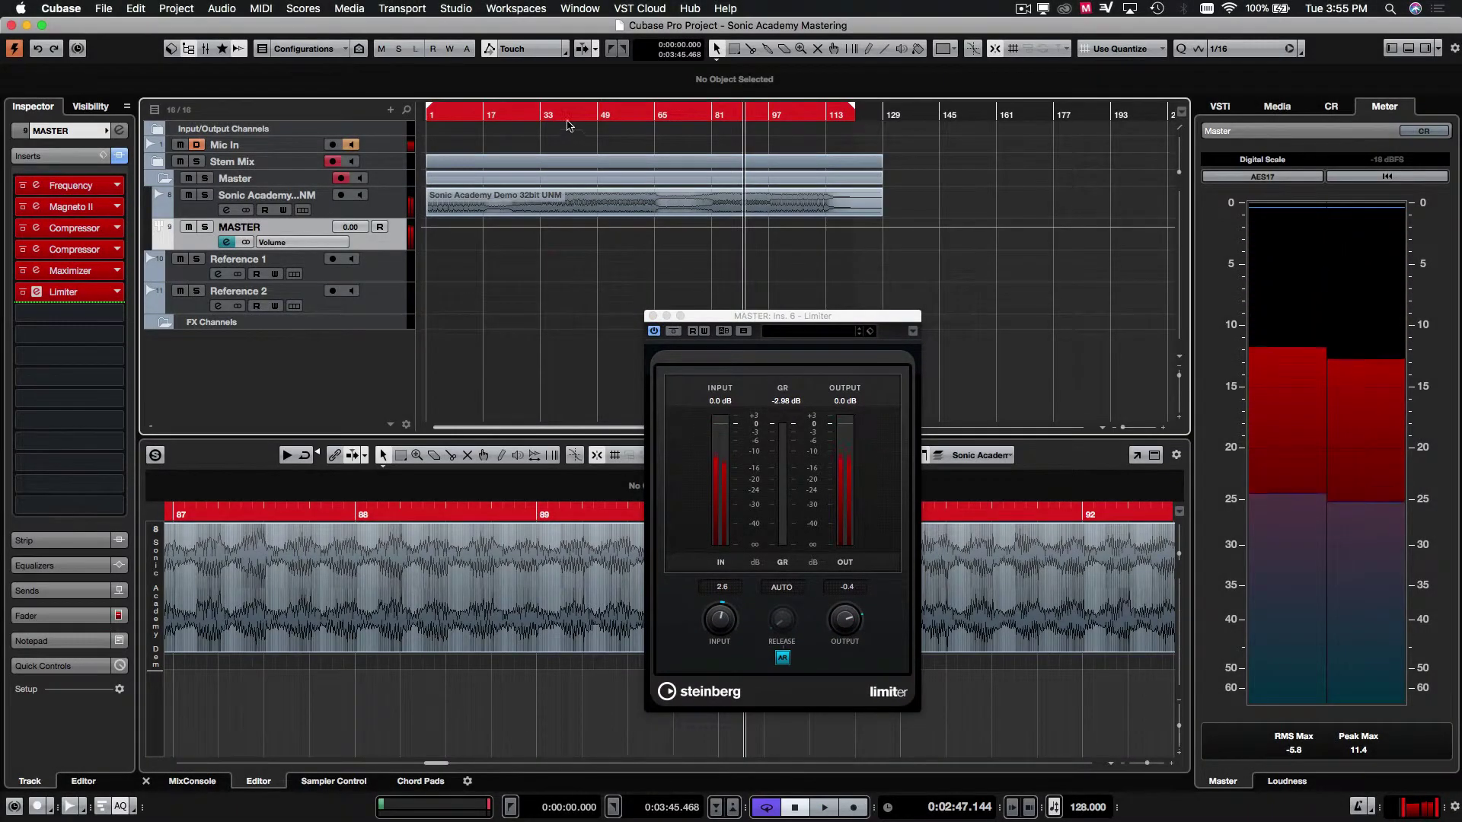
# Play the track from around bars 46 and 58 and raise the Limiter's input to 3.1
pyautogui.press('space')
pyautogui.click(587, 111)
pyautogui.click(689, 192)
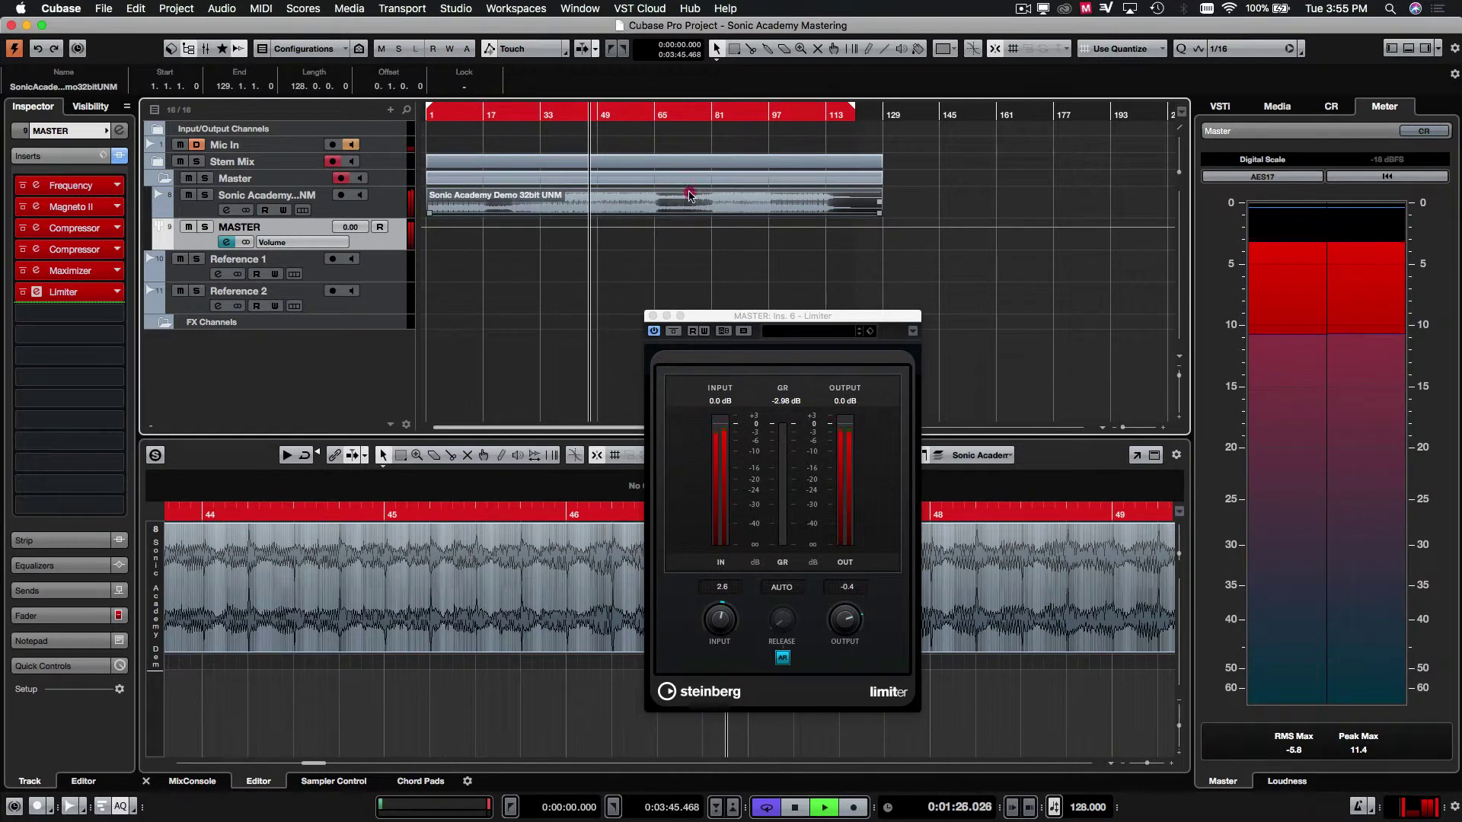
pyautogui.click(631, 111)
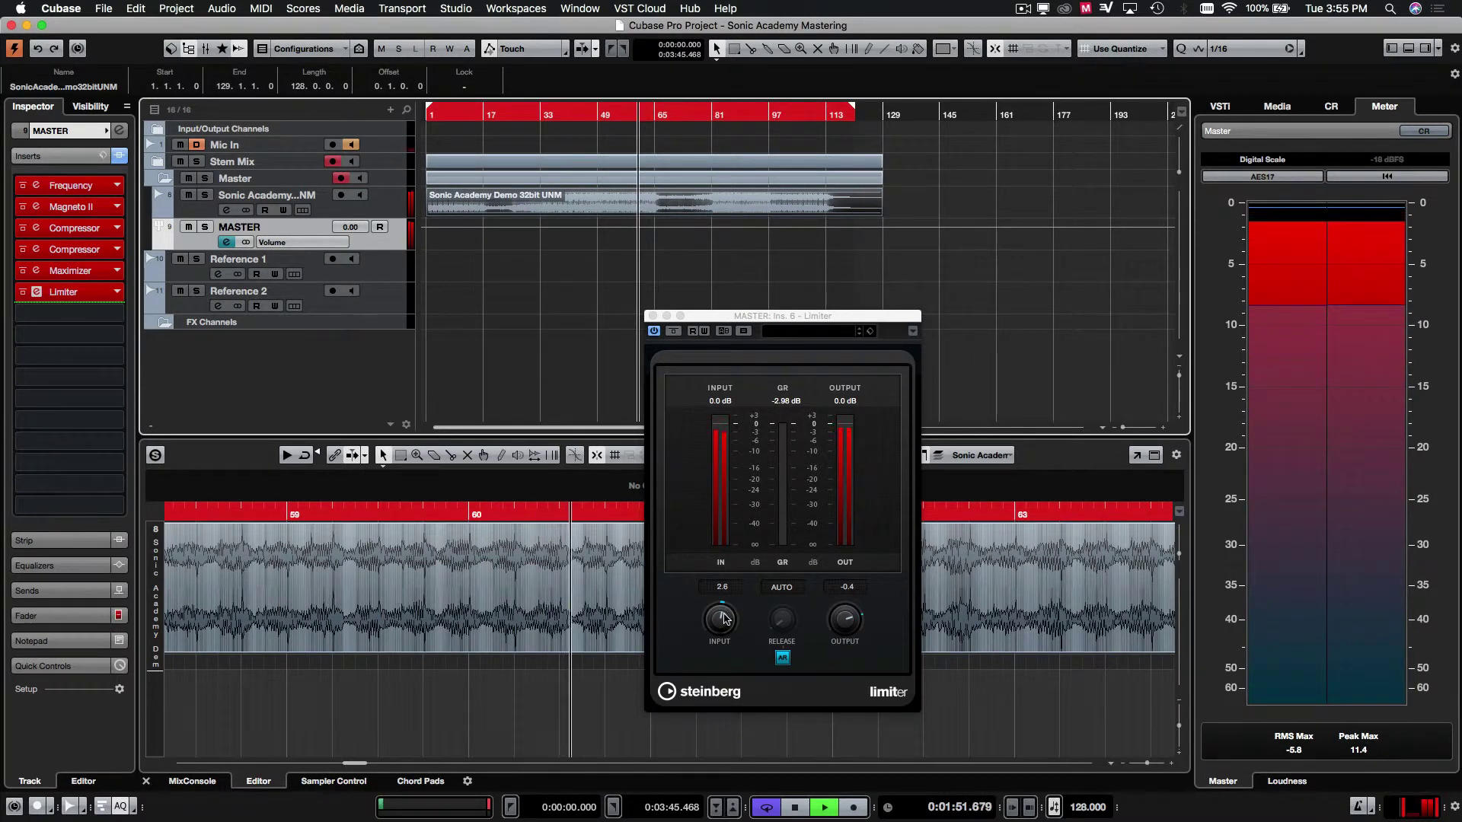
pyautogui.moveTo(725, 619); pyautogui.dragTo(714, 600)
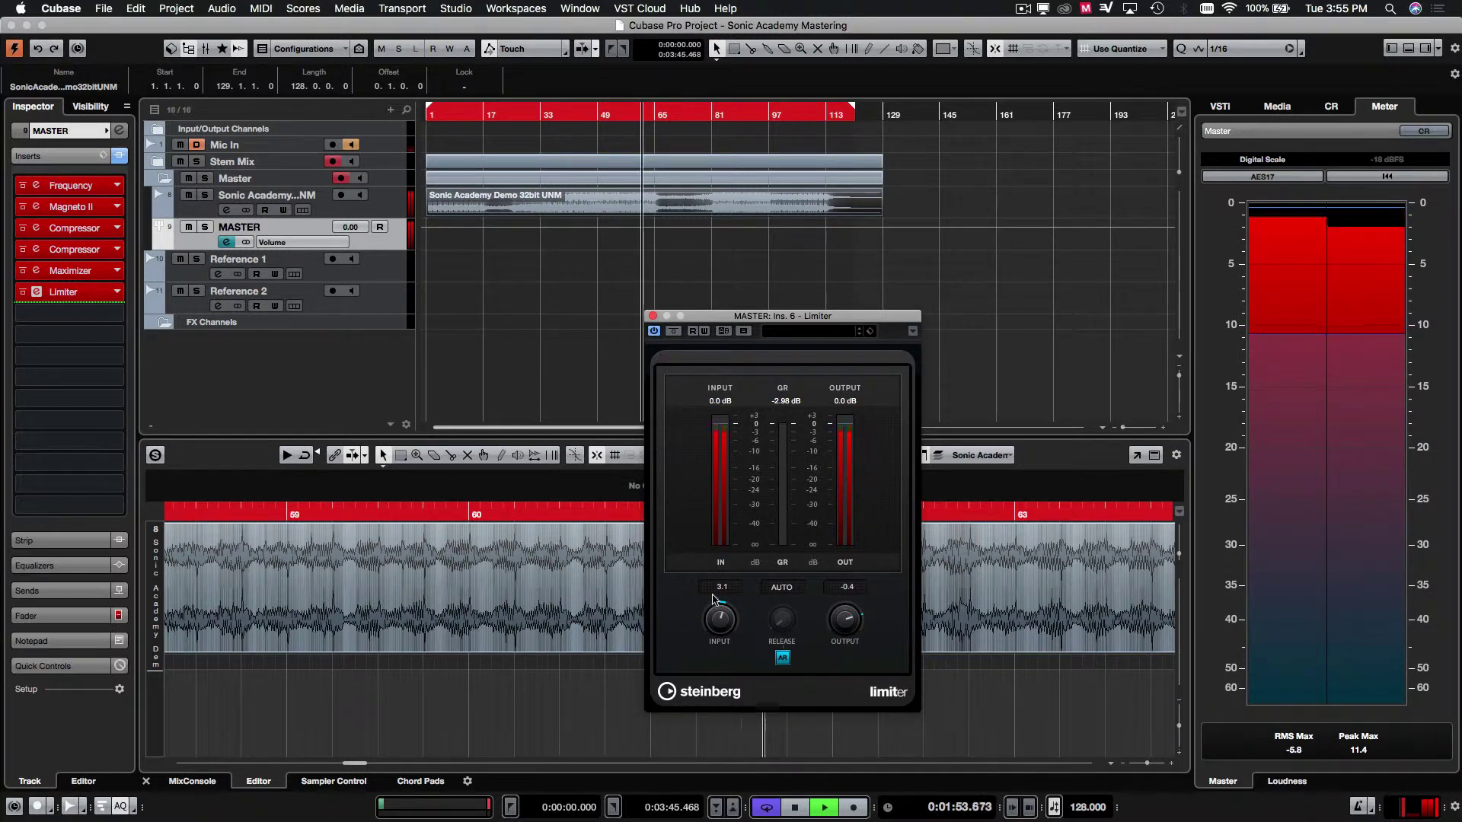
# Stop playback and set the playhead back to around bar 55
pyautogui.press('space')
pyautogui.click(607, 221)
pyautogui.click(607, 208)
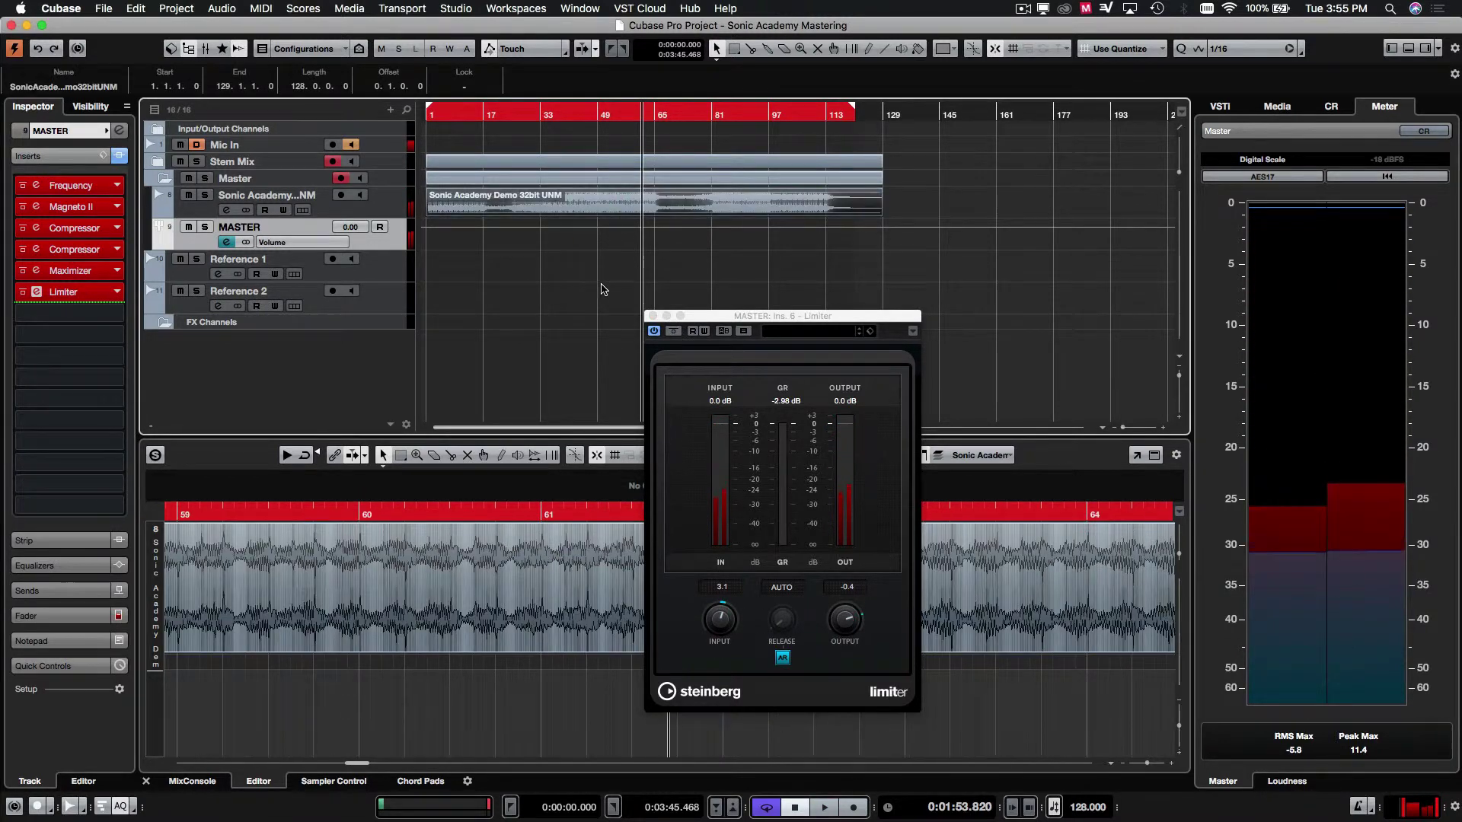
pyautogui.moveTo(618, 118); pyautogui.dragTo(610, 114)
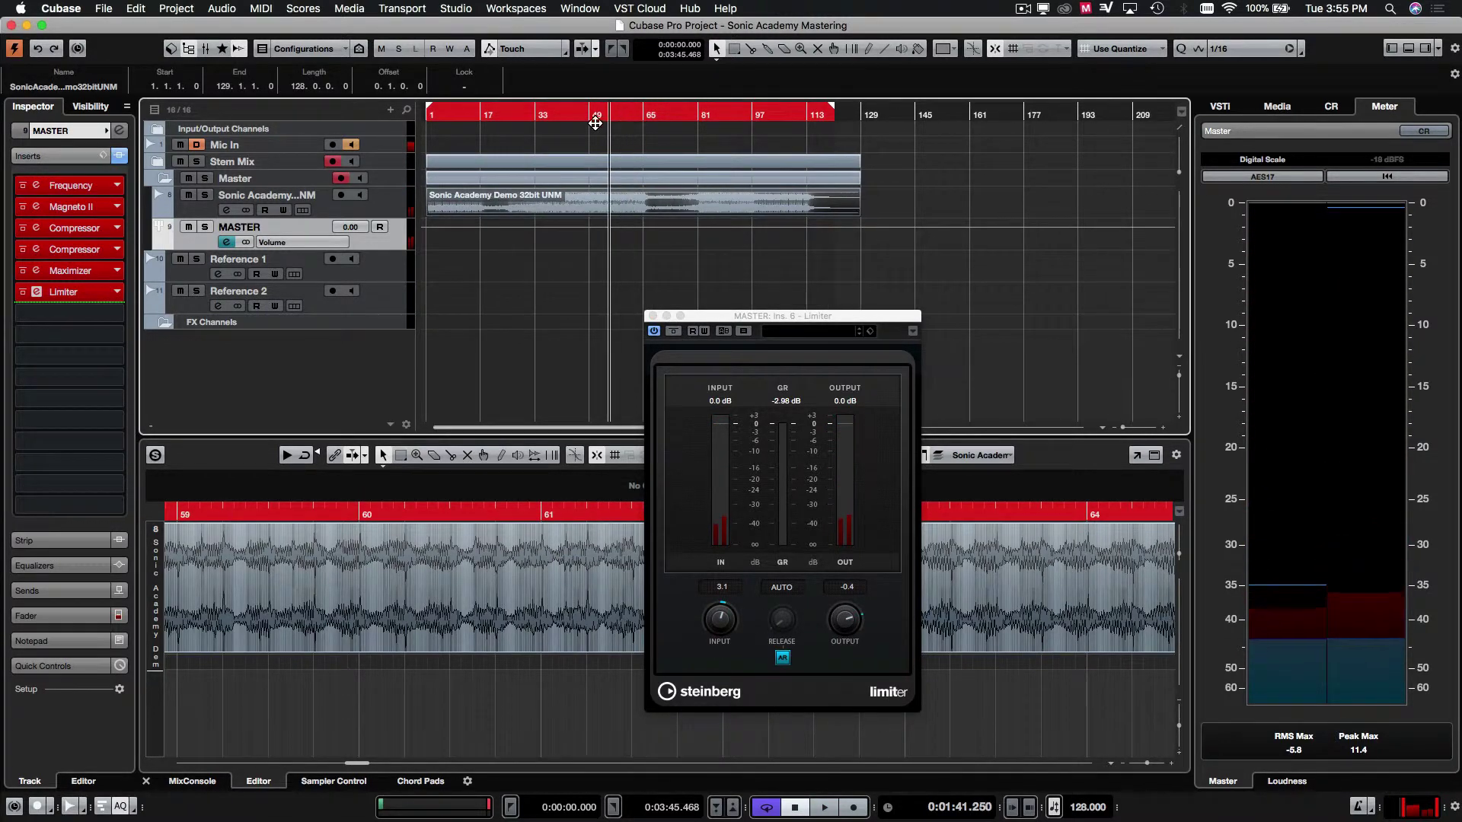
# Open the channel settings and switch them from the demo audio track to the MASTER channel
pyautogui.click(226, 210)
pyautogui.click(229, 211)
pyautogui.click(229, 211)
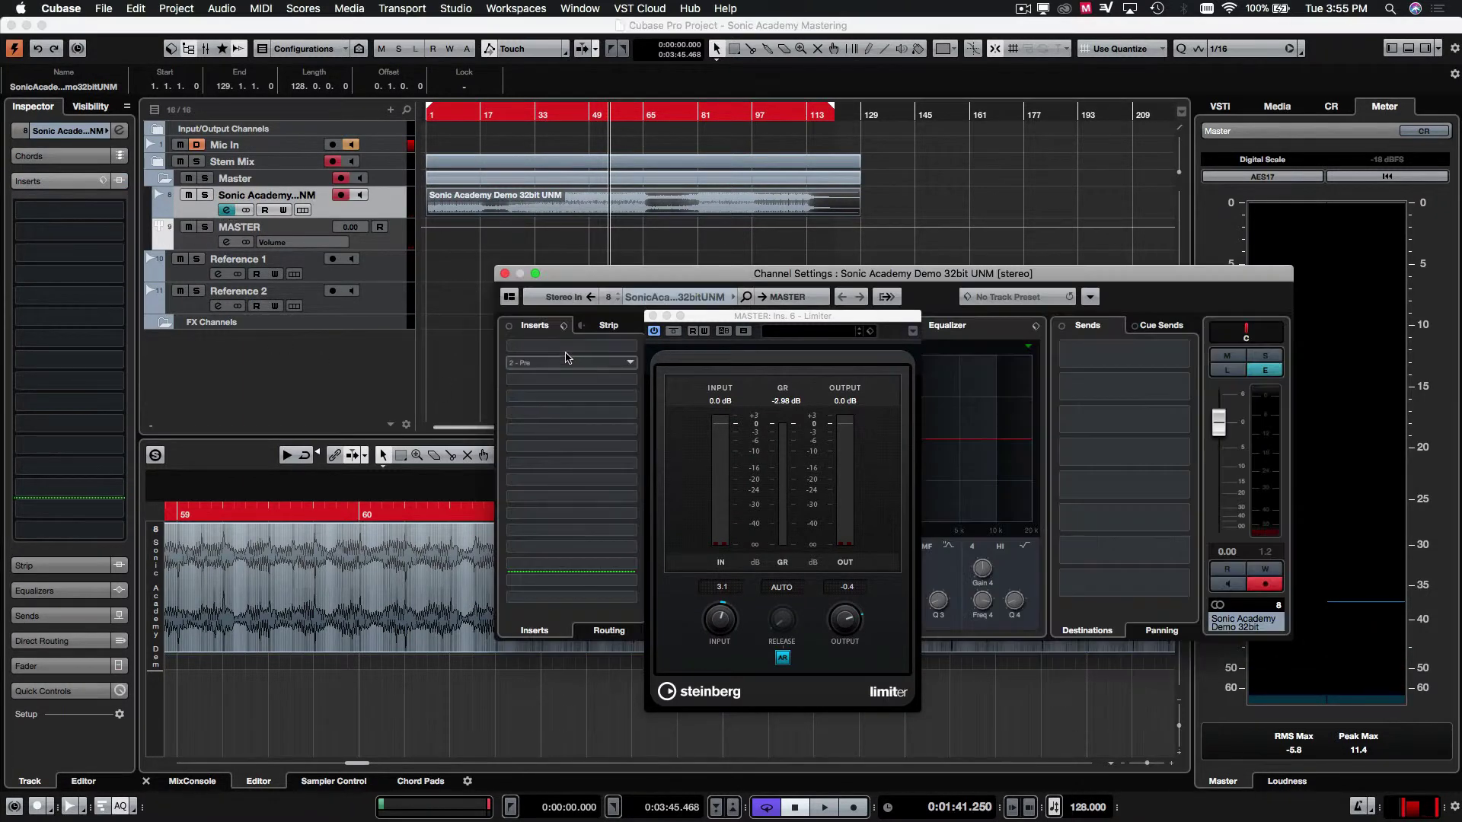
pyautogui.click(225, 242)
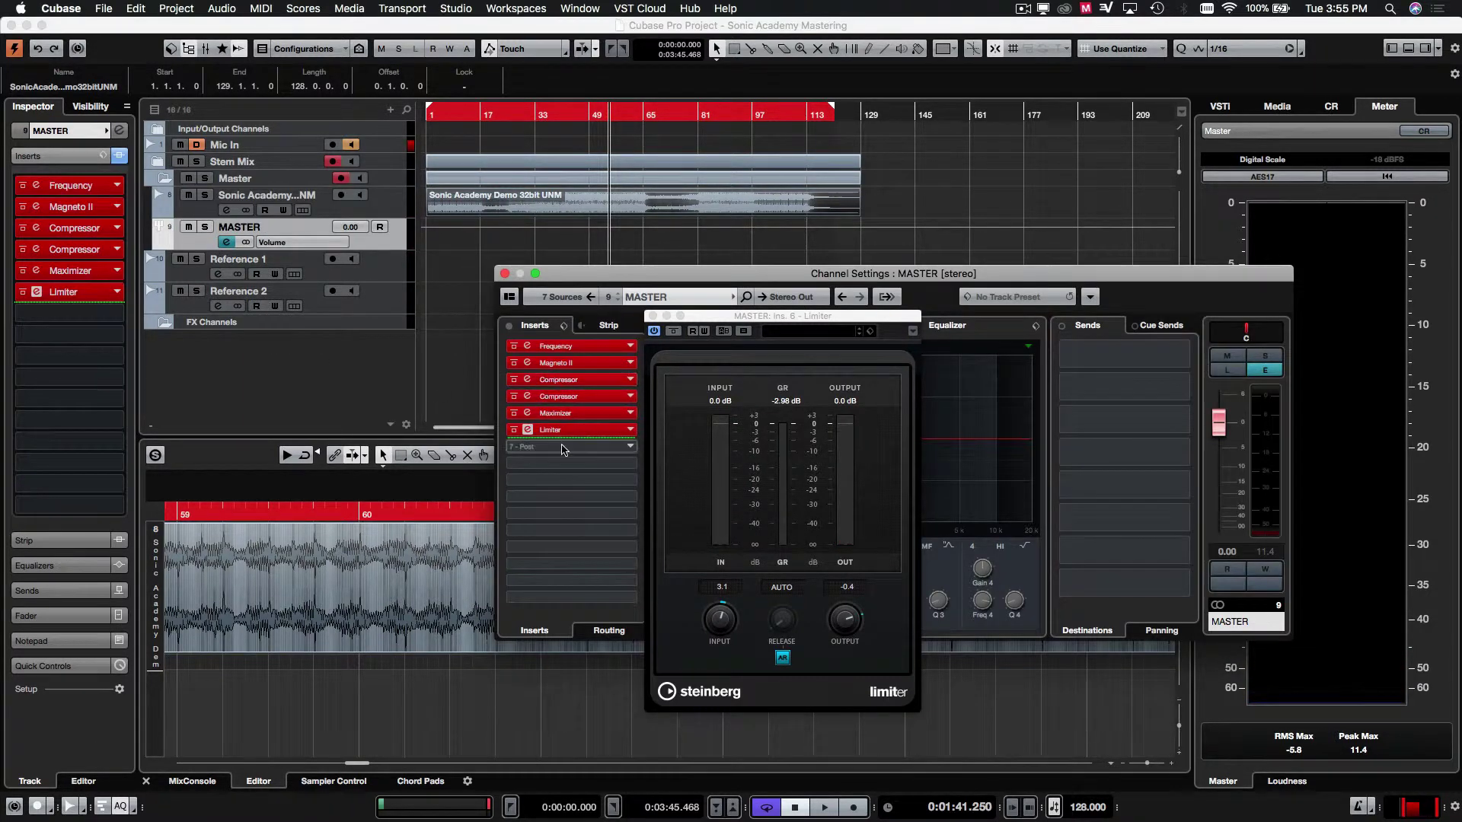
# Move the Compressors to insert slots 4 and 5 and the Maximizer and Limiter to slots 7 and 8, with a brief playback check
pyautogui.moveTo(565, 430)
pyautogui.mouseDown()
pyautogui.moveTo(567, 449)
pyautogui.moveTo(568, 413)
pyautogui.mouseUp()
pyautogui.moveTo(568, 381); pyautogui.dragTo(572, 402)
pyautogui.click(525, 398)
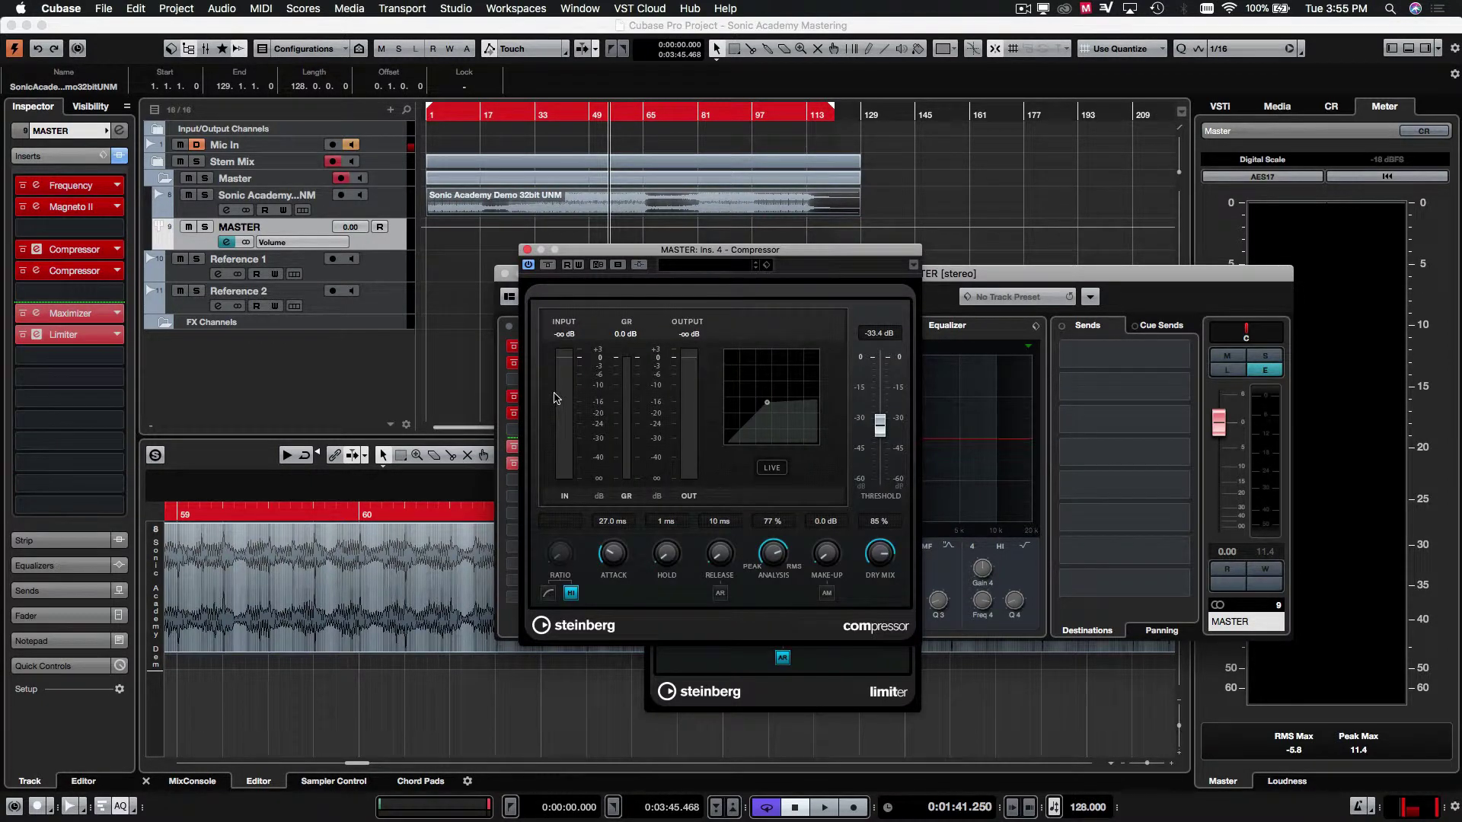
pyautogui.click(527, 250)
pyautogui.press('space')
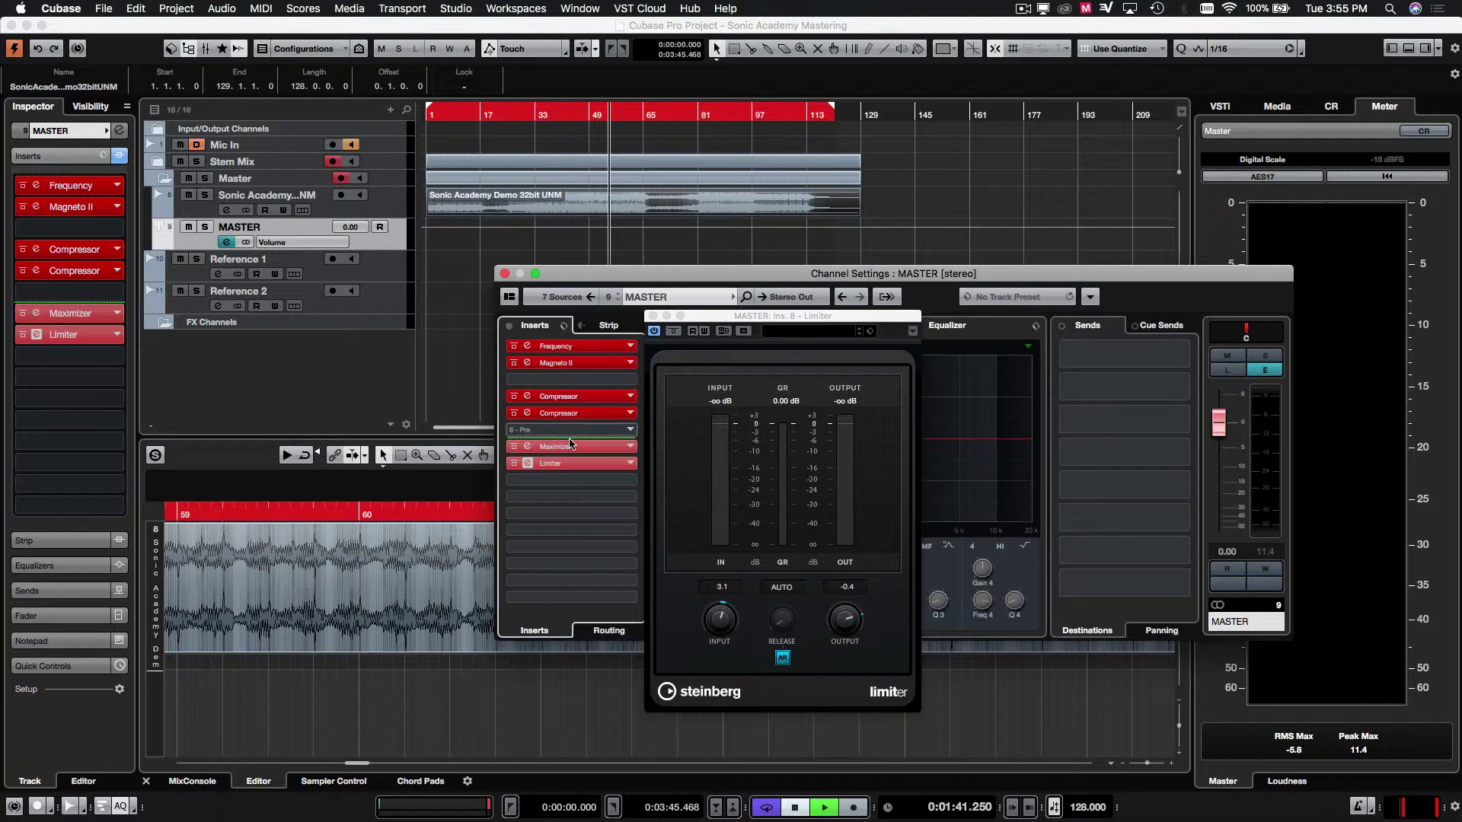
pyautogui.moveTo(567, 446); pyautogui.dragTo(567, 438)
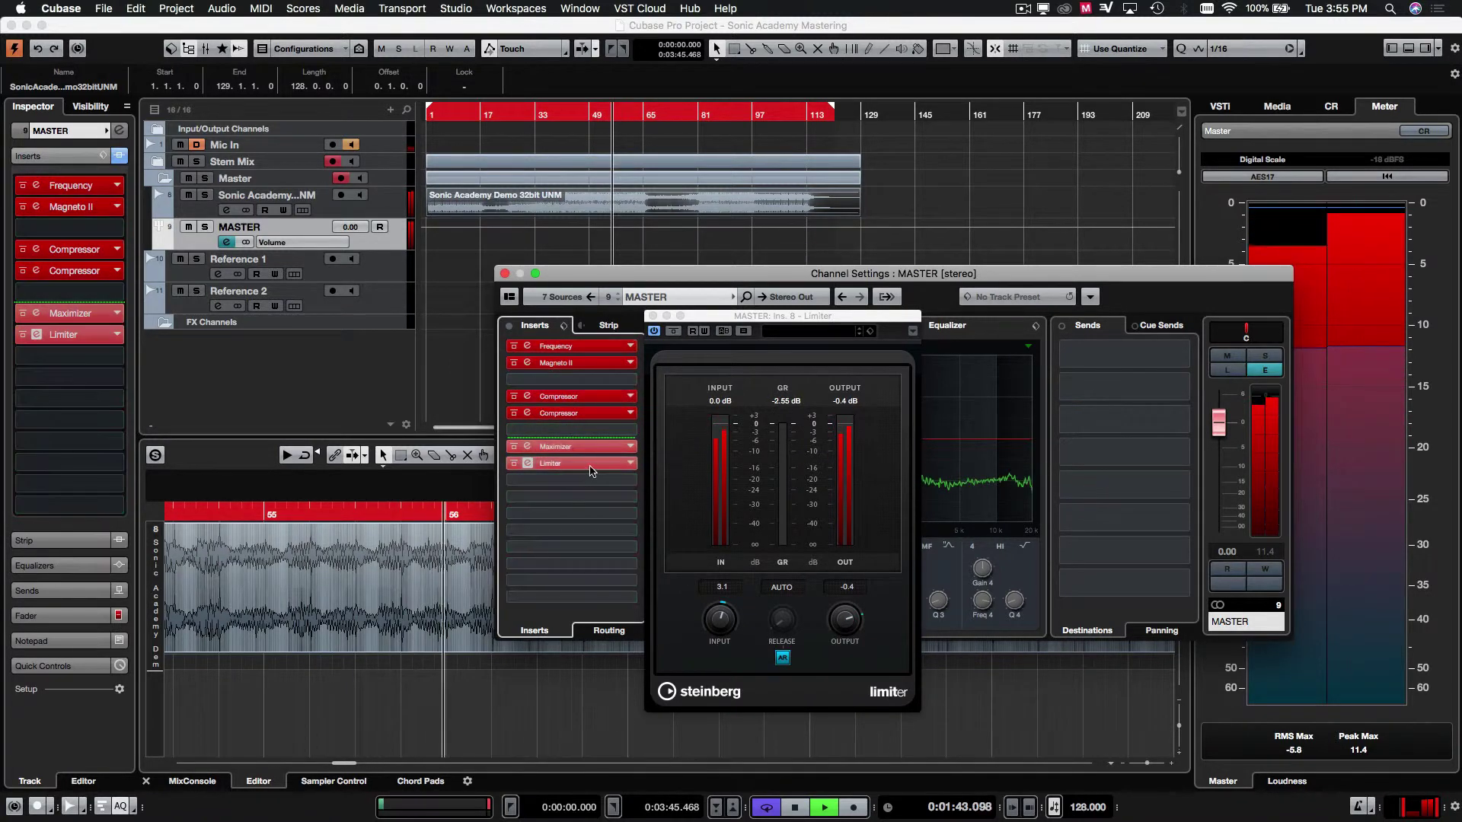
pyautogui.press('space')
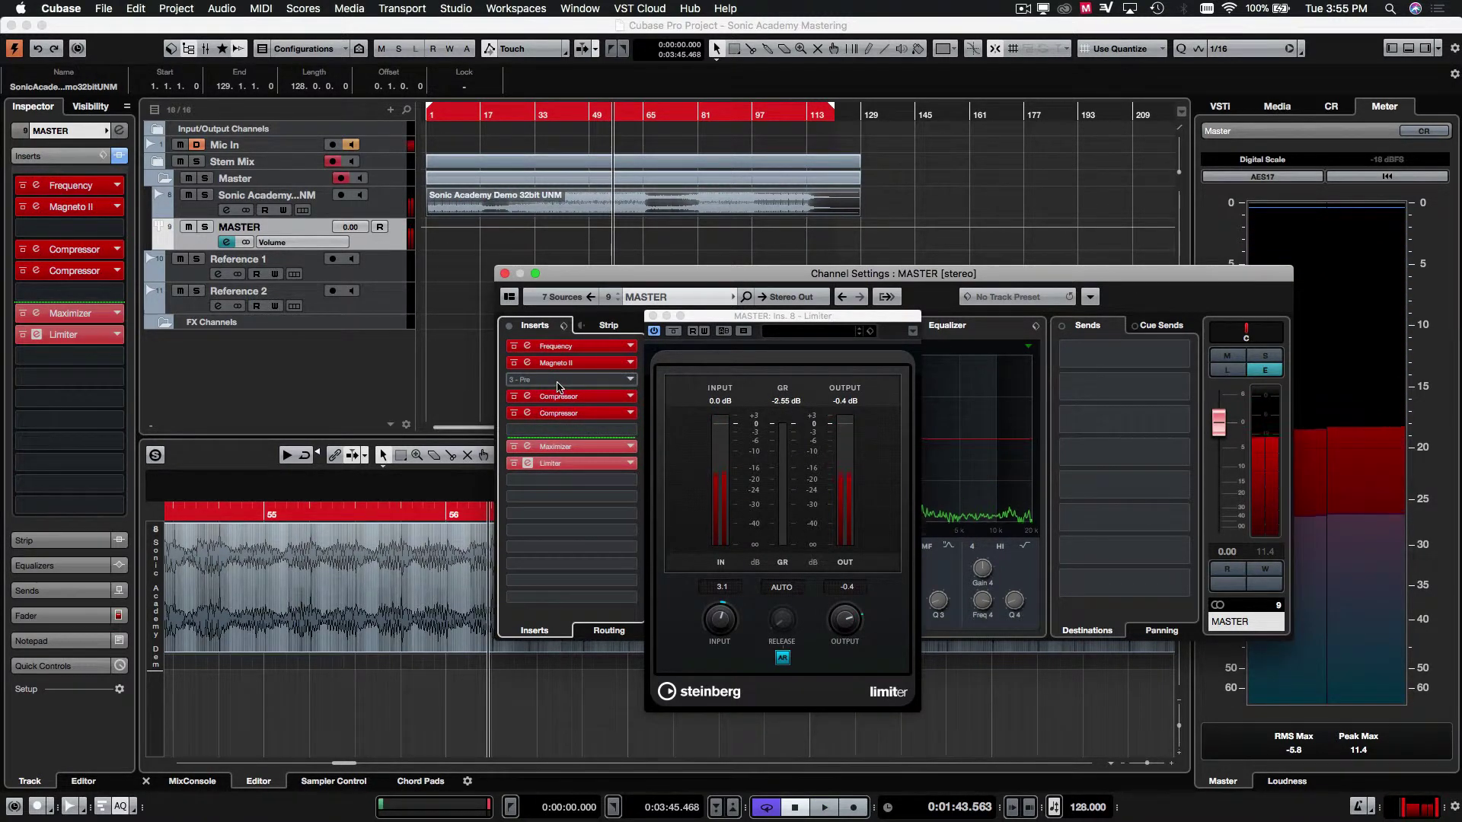
# Add StereoEnhancer to MASTER insert slot 3, adjust its Width during playback, and close its window
pyautogui.click(587, 381)
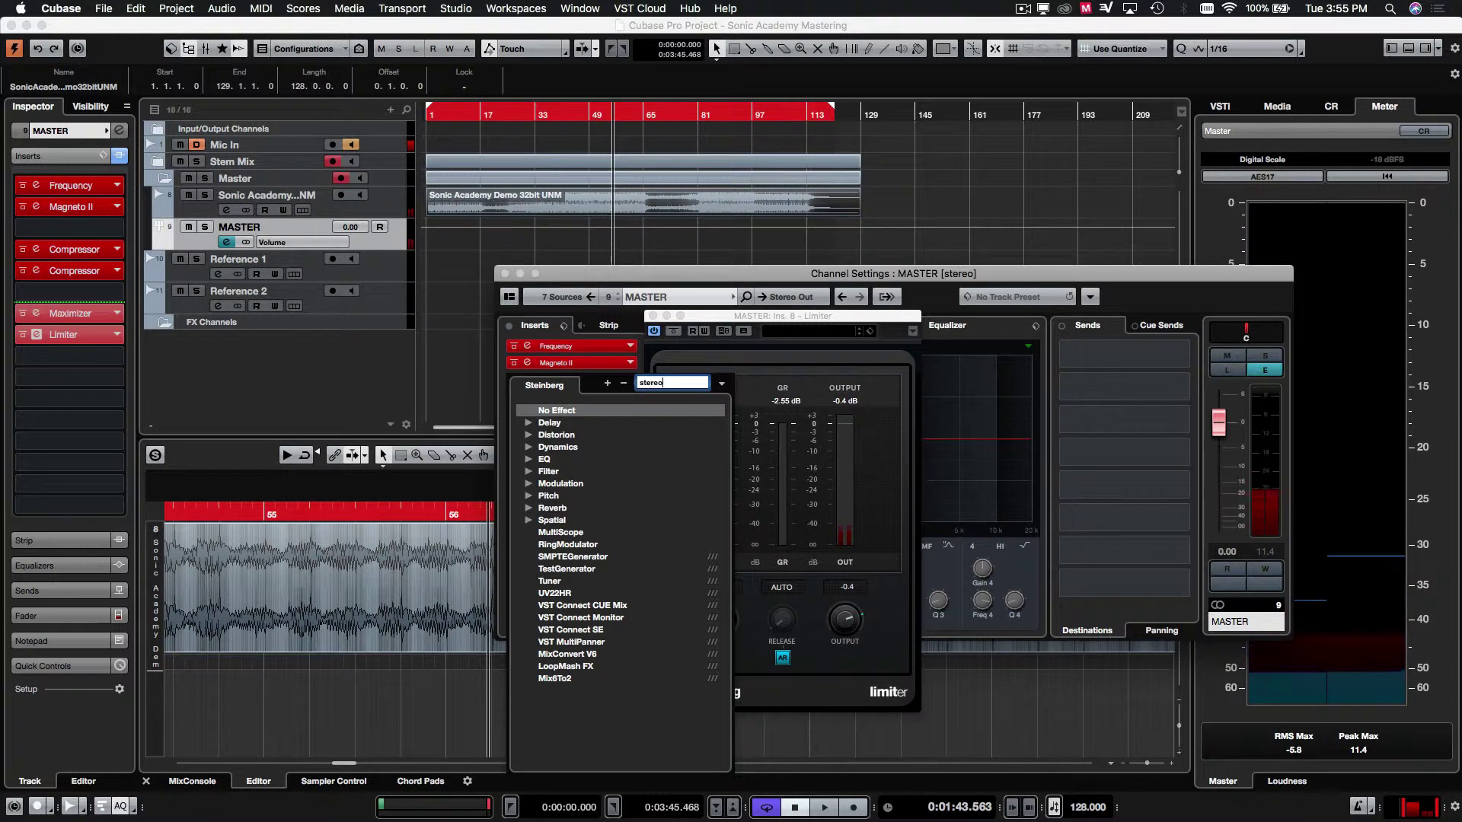
pyautogui.write('stereo')
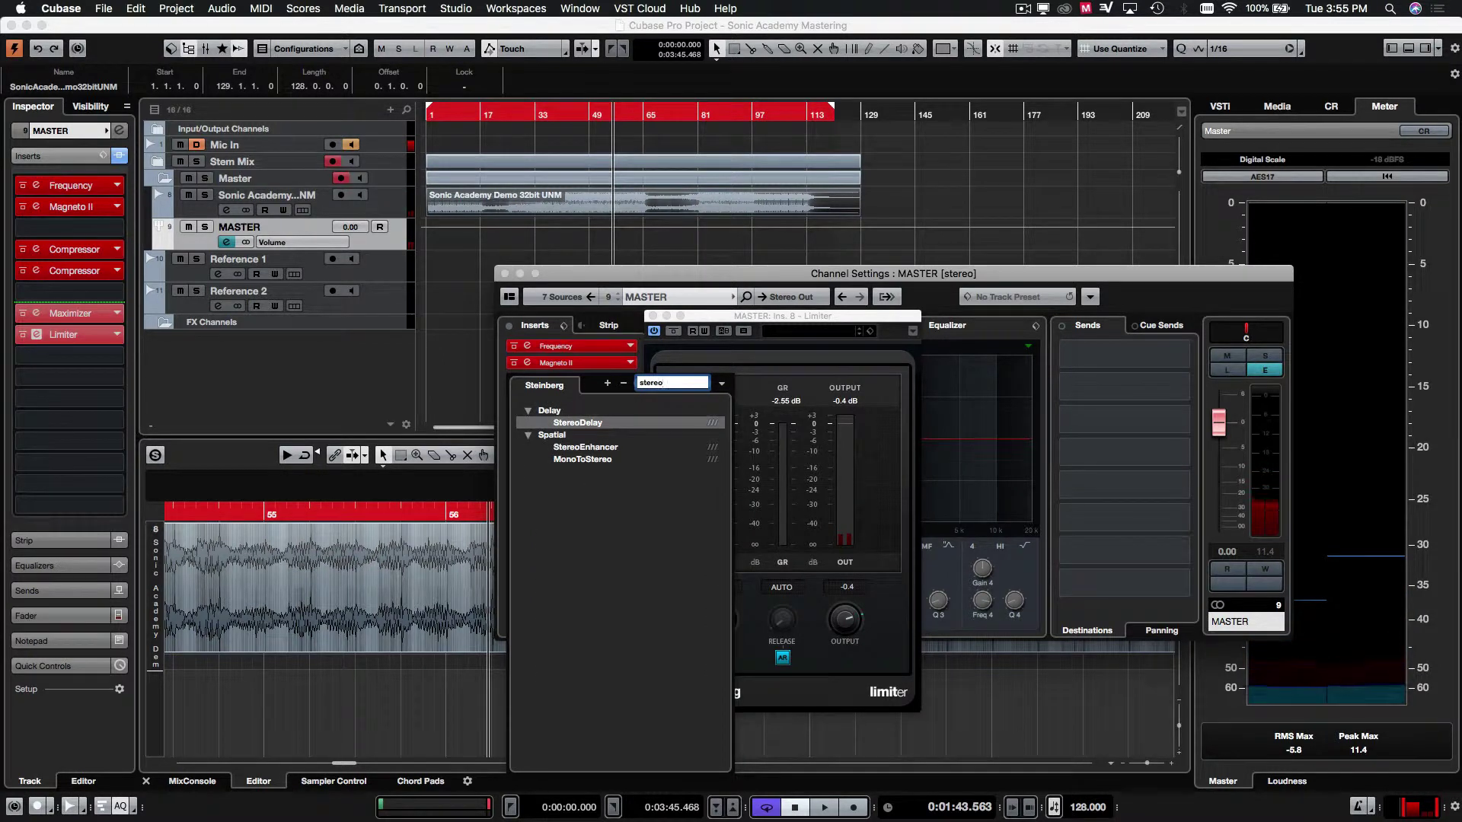
pyautogui.click(584, 447)
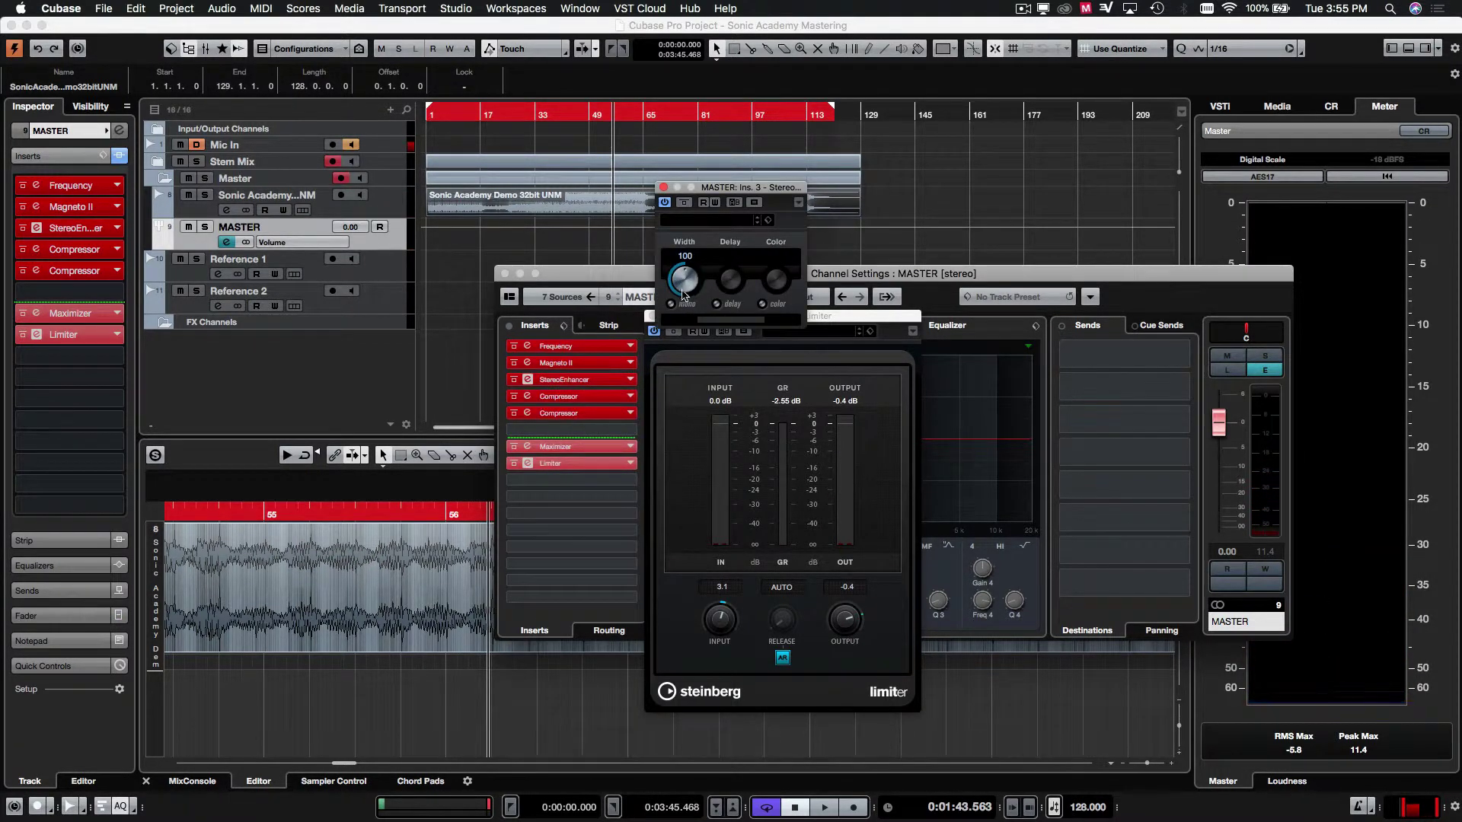
pyautogui.press('space')
pyautogui.moveTo(694, 277); pyautogui.dragTo(696, 329)
pyautogui.click(664, 188)
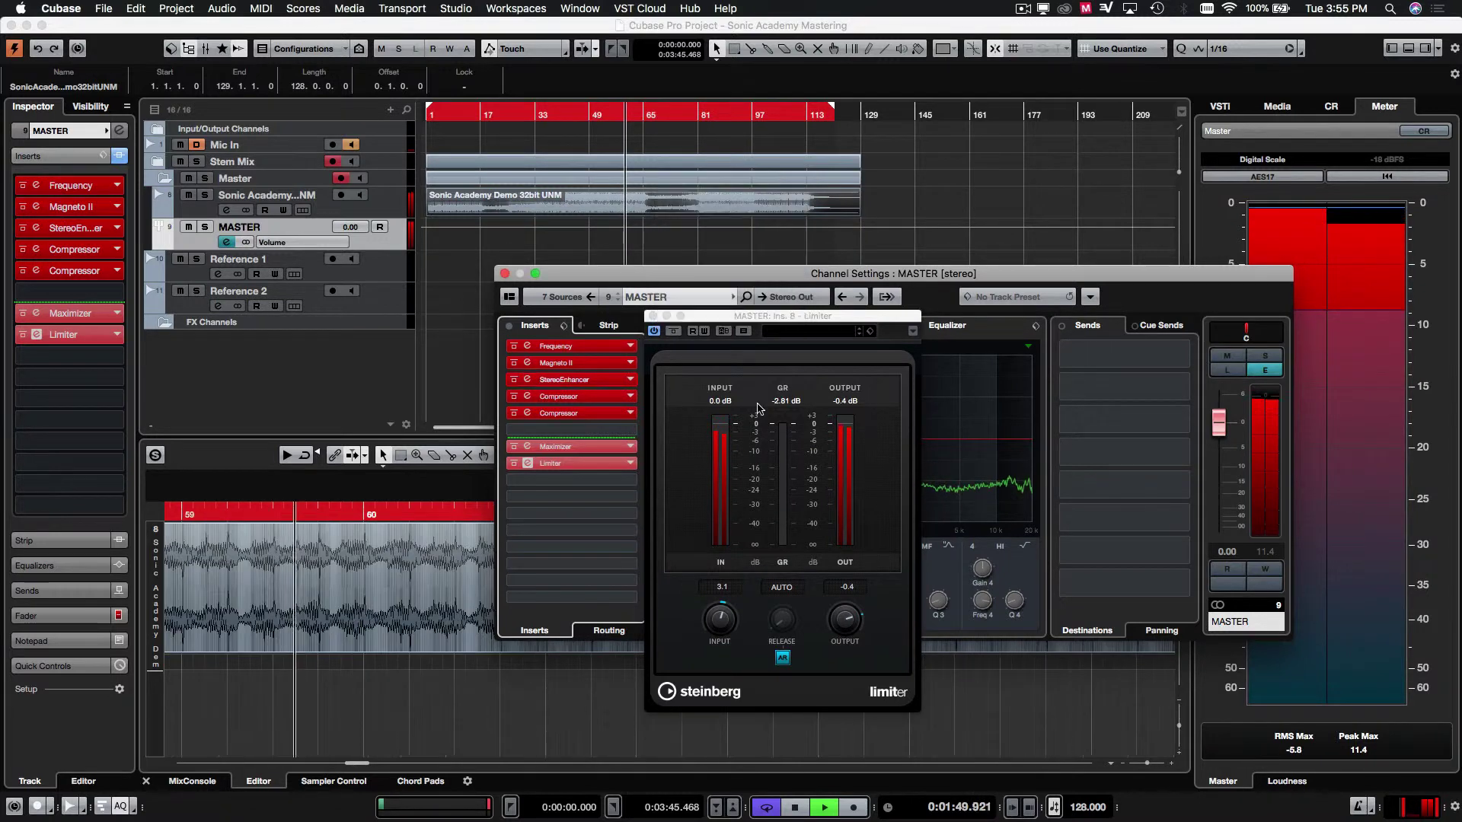
# Close the Limiter window and audition the mix in short bursts with the MASTER channel's EQ spectrum in view
pyautogui.click(653, 316)
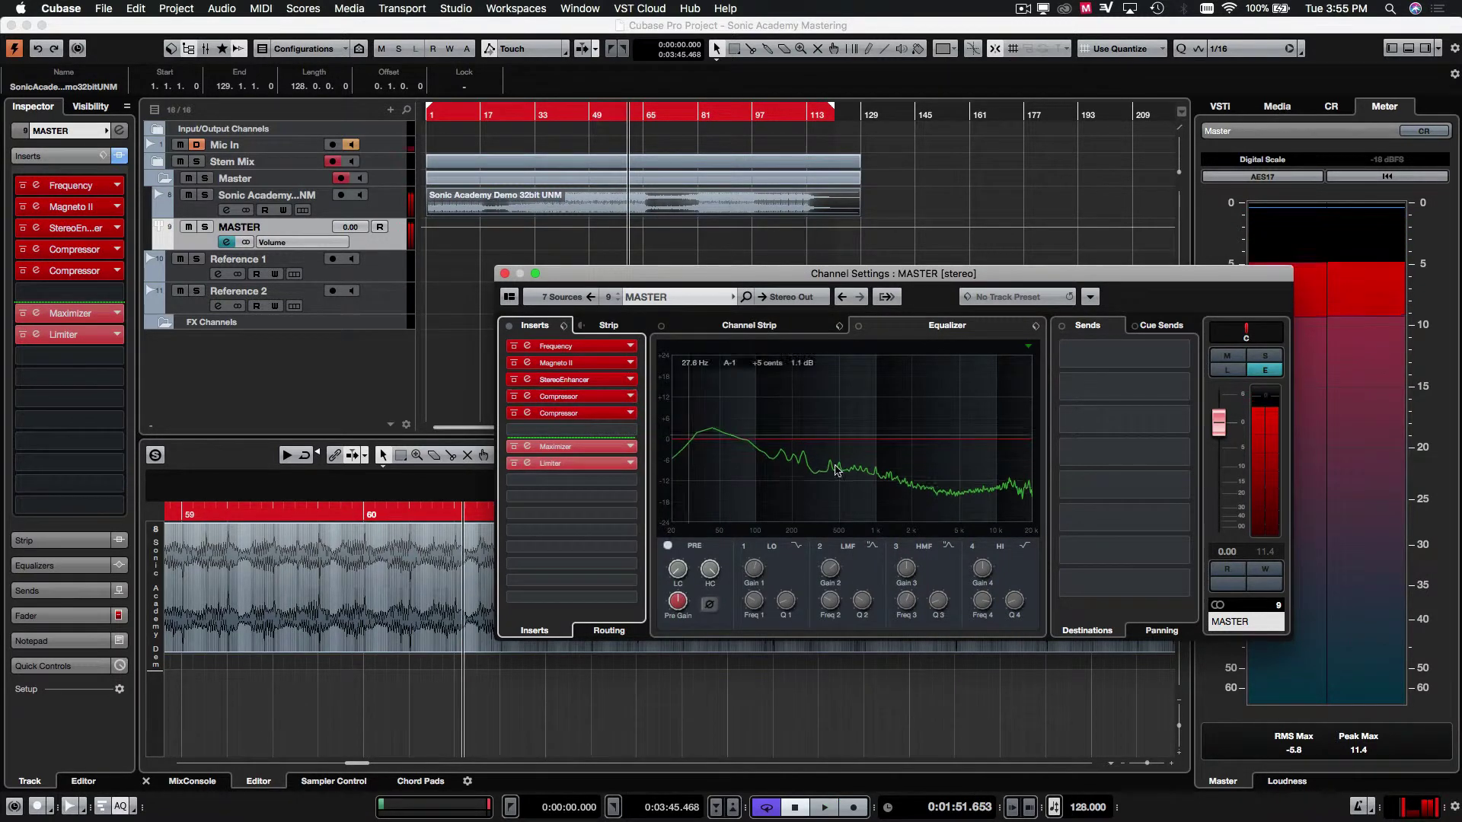
pyautogui.press('space')
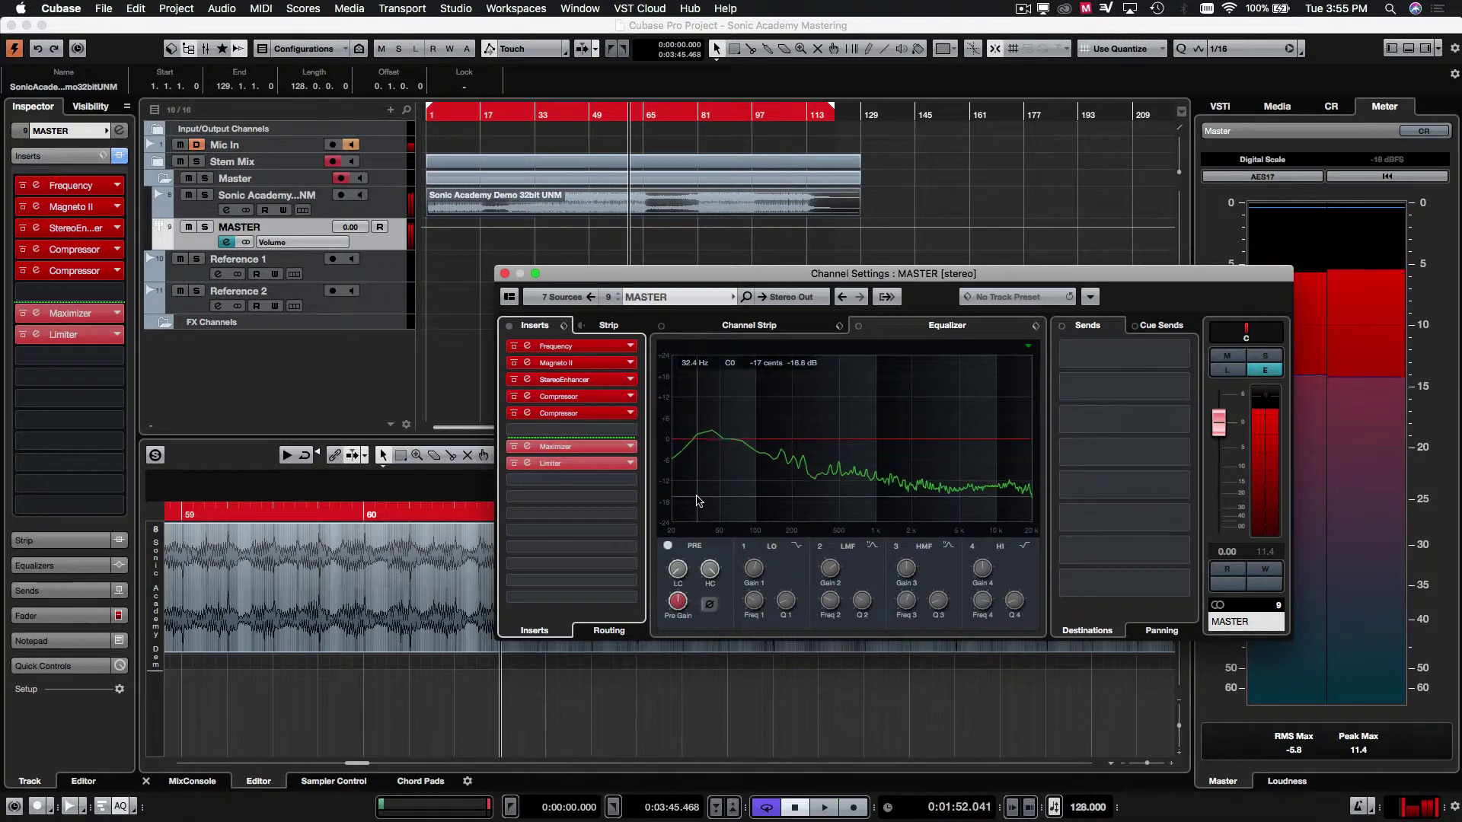
pyautogui.moveTo(564, 273); pyautogui.dragTo(529, 300)
pyautogui.press('space')
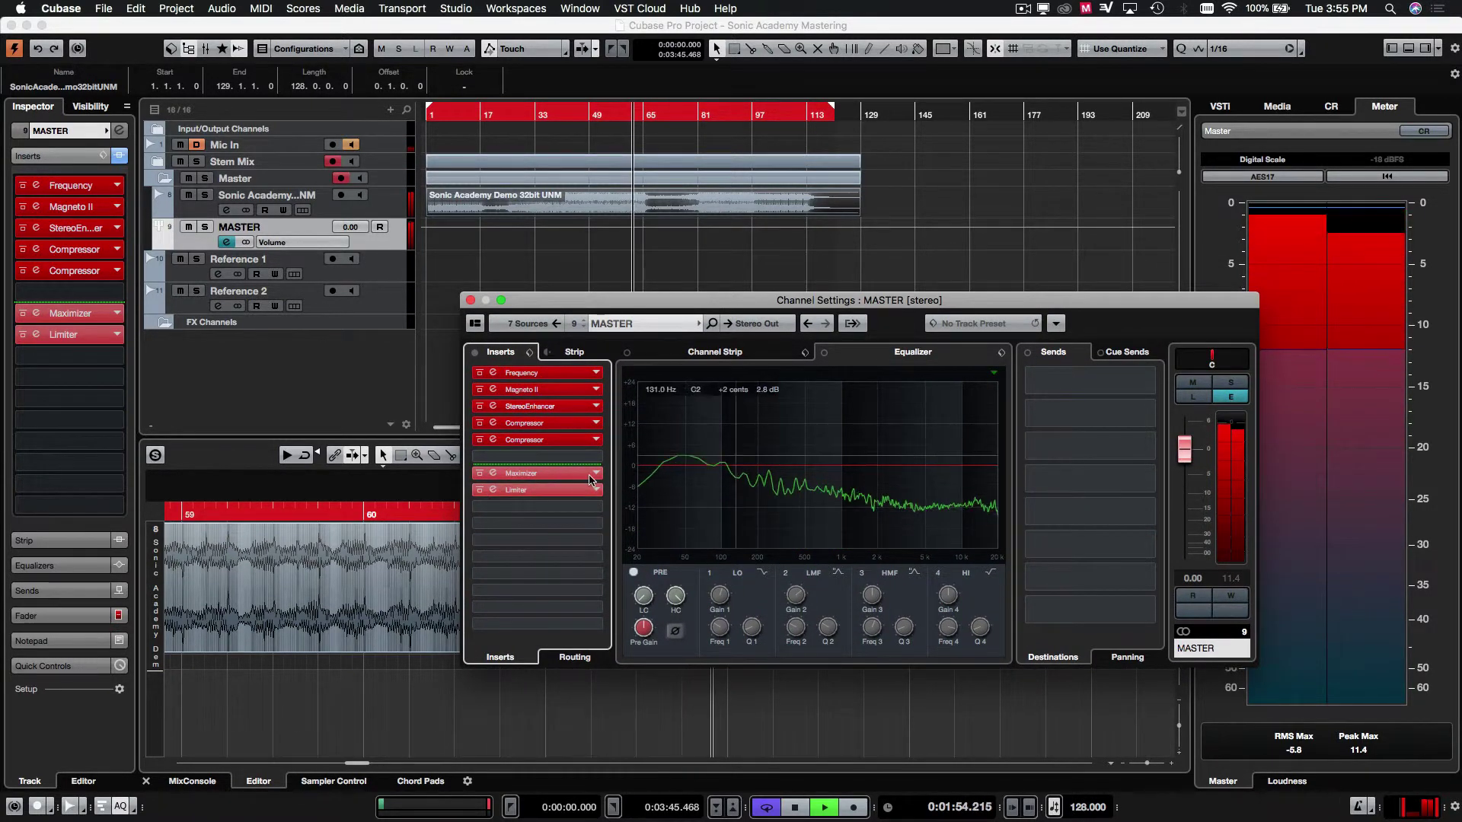
pyautogui.press('space')
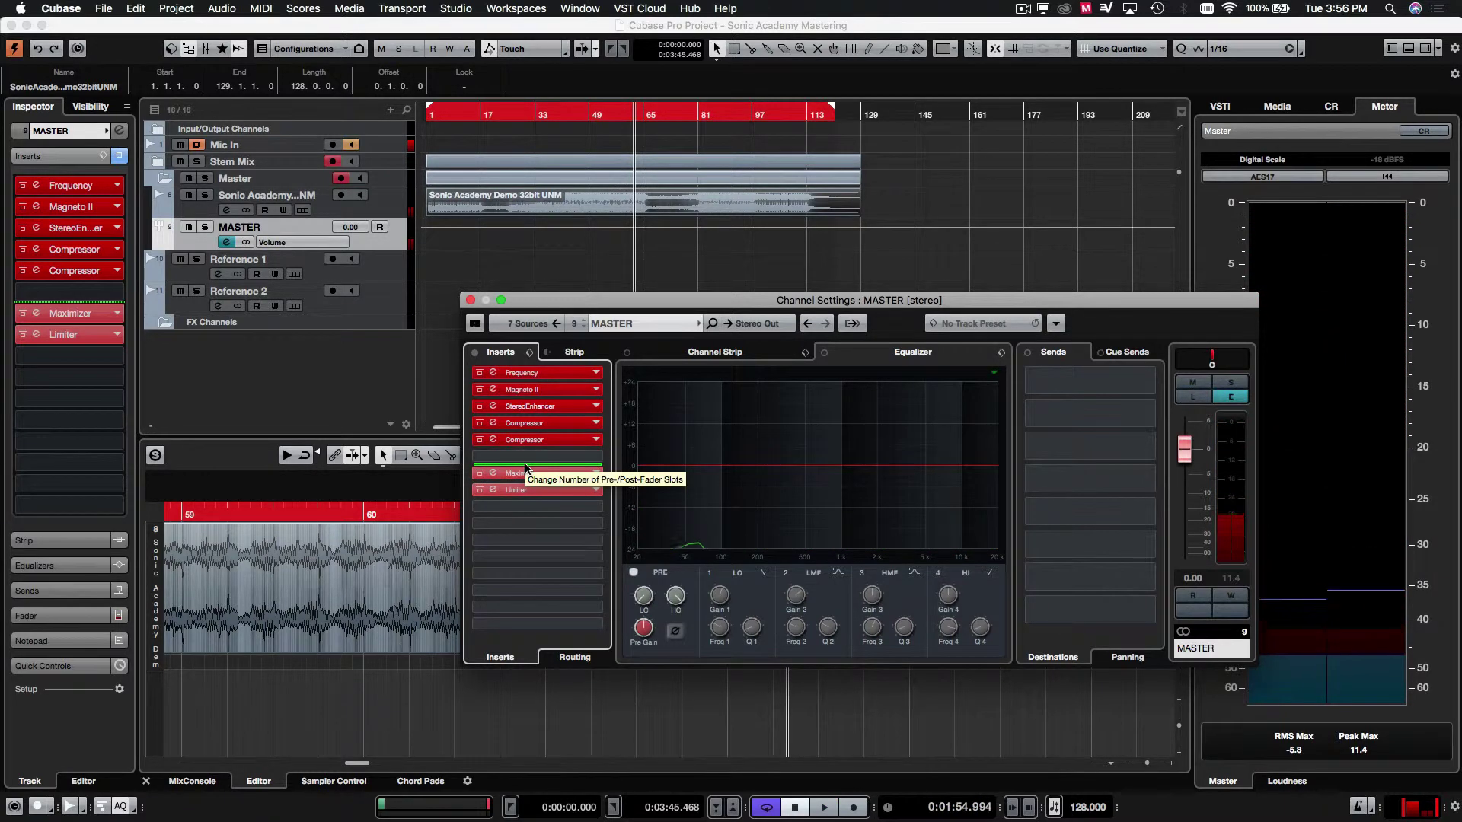
# Shift the pre-/post-fader divider to directly below the second Compressor and reposition the MASTER channel settings window
pyautogui.moveTo(525, 468); pyautogui.dragTo(557, 460)
pyautogui.moveTo(560, 302); pyautogui.dragTo(804, 265)
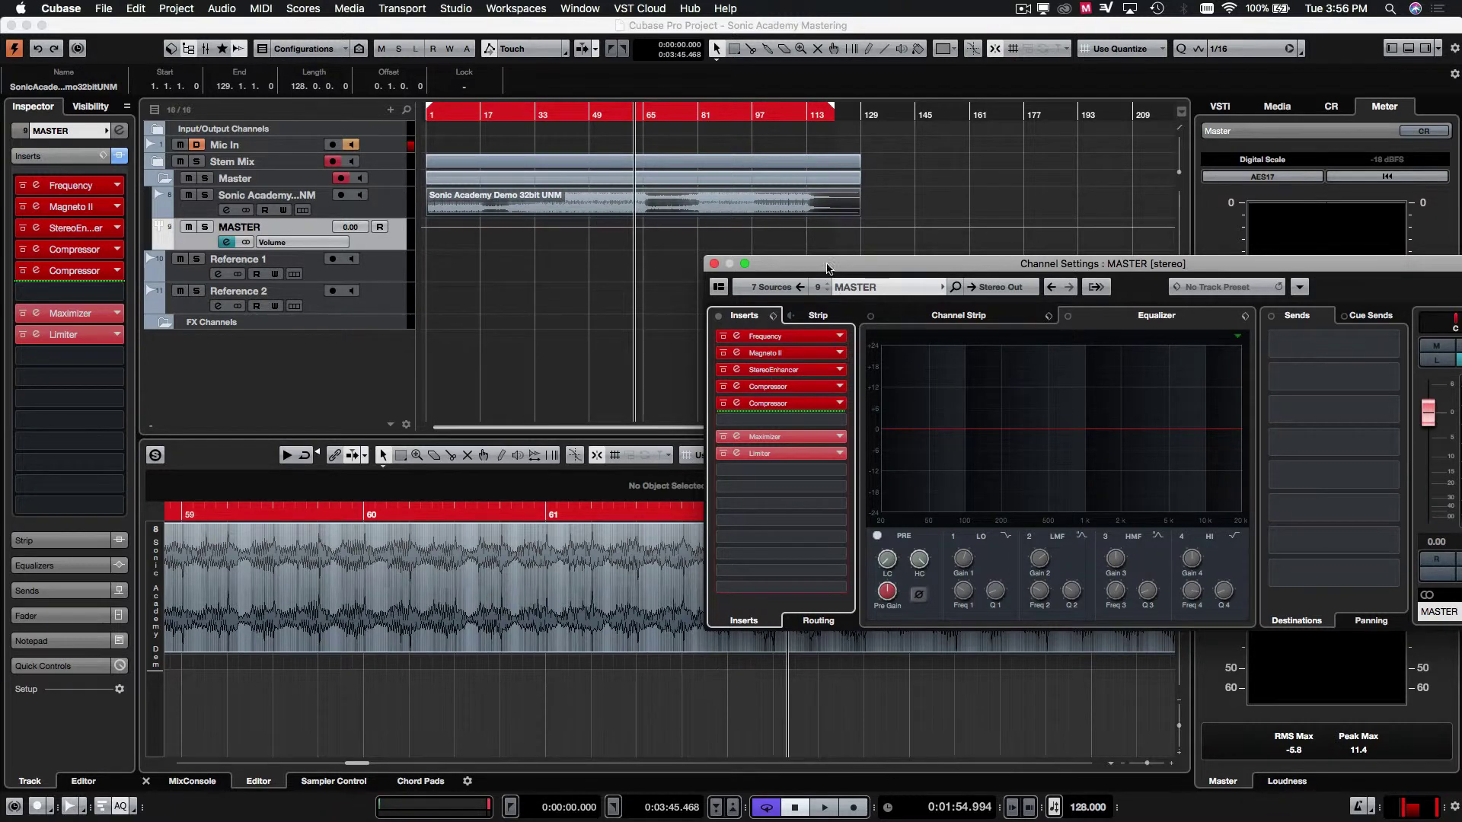
pyautogui.moveTo(829, 268); pyautogui.dragTo(570, 242)
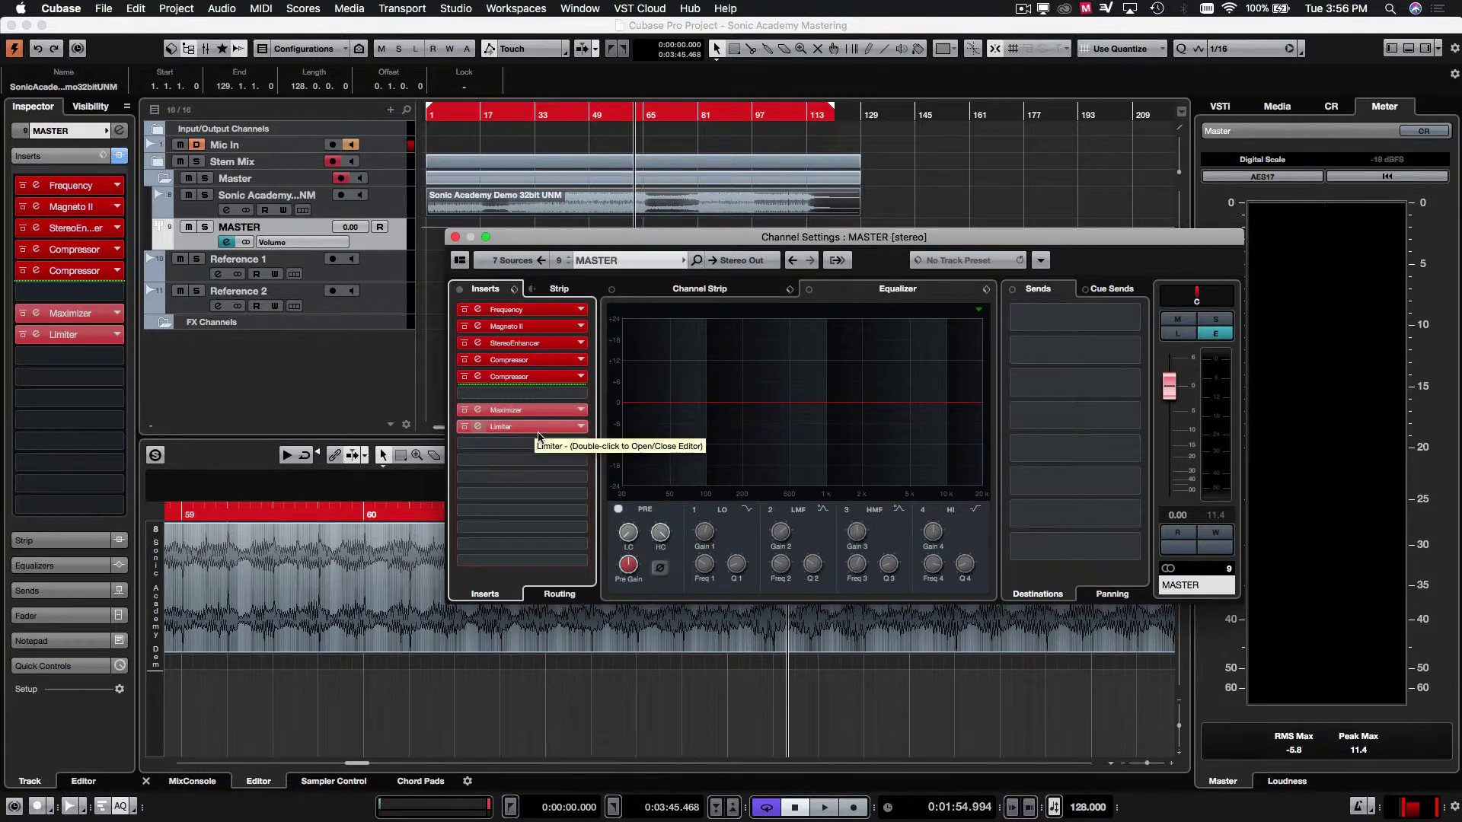
pyautogui.moveTo(501, 417)
pyautogui.mouseDown()
pyautogui.moveTo(554, 395)
pyautogui.moveTo(549, 551)
pyautogui.moveTo(548, 408)
pyautogui.moveTo(509, 404)
pyautogui.mouseUp()
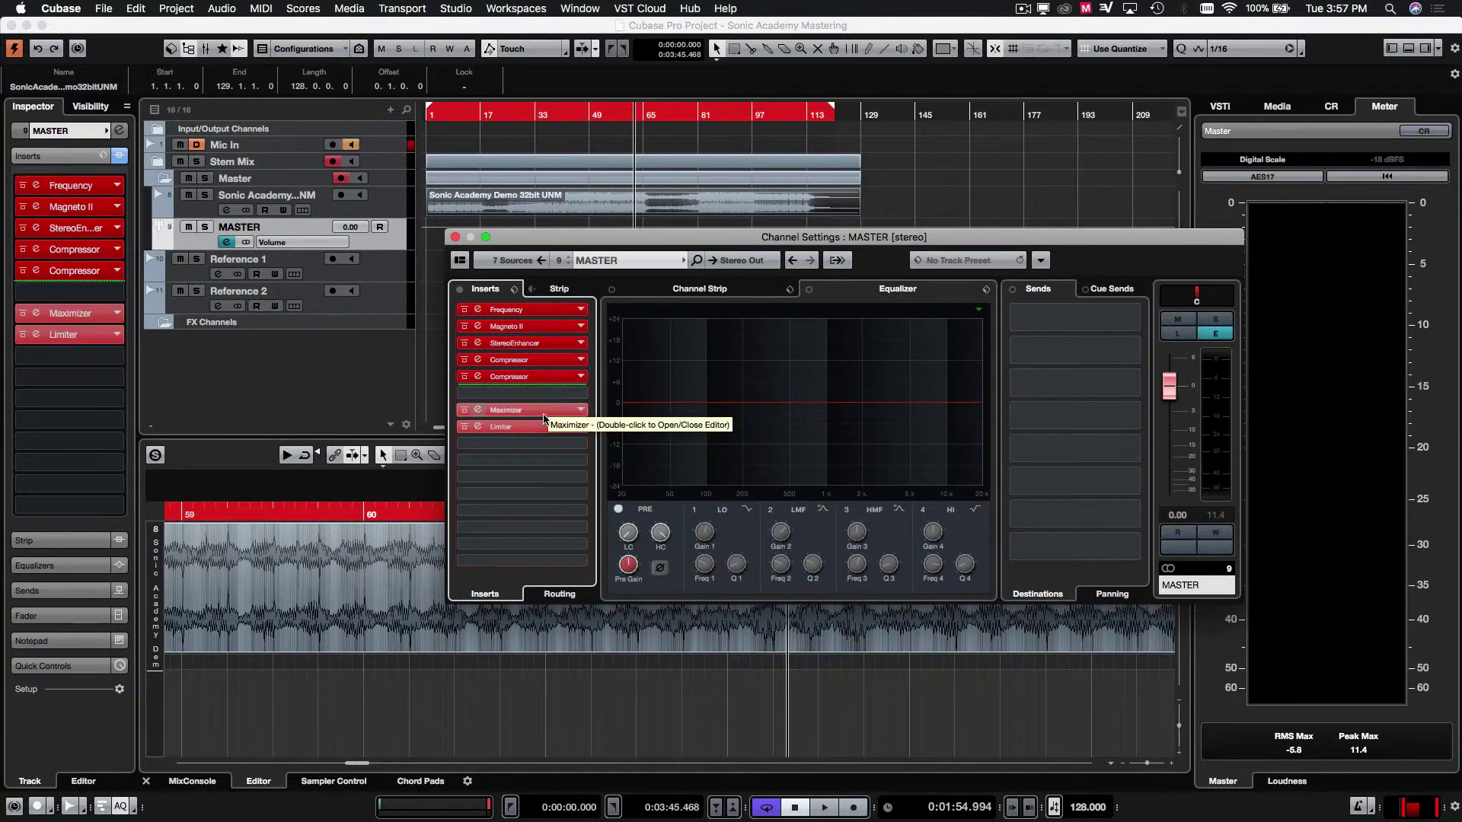
# Close the MASTER channel settings and show the Volume automation lane of the Sonic Academy demo audio track
pyautogui.click(455, 238)
pyautogui.click(573, 242)
pyautogui.click(574, 195)
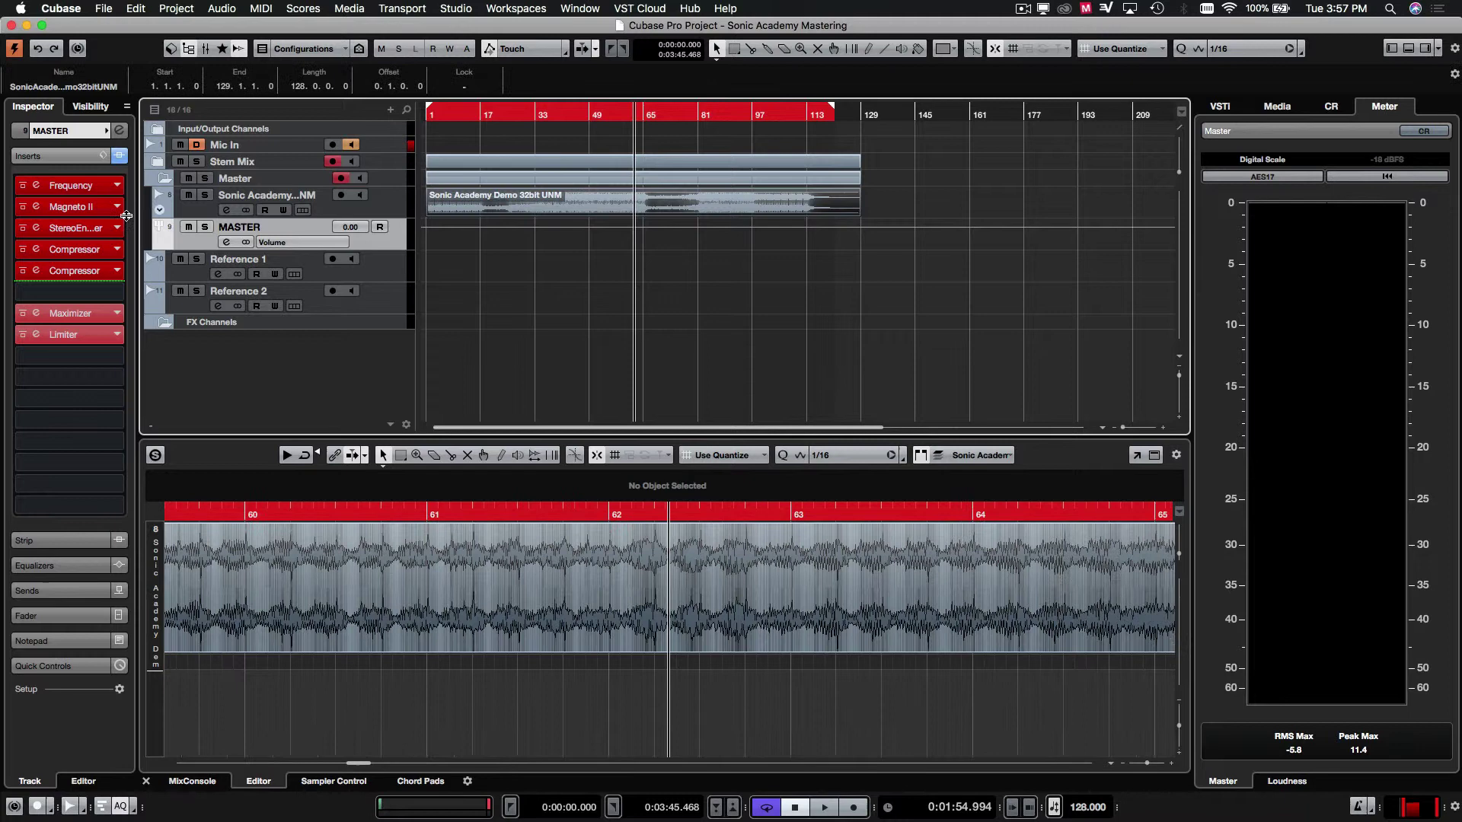
pyautogui.click(162, 211)
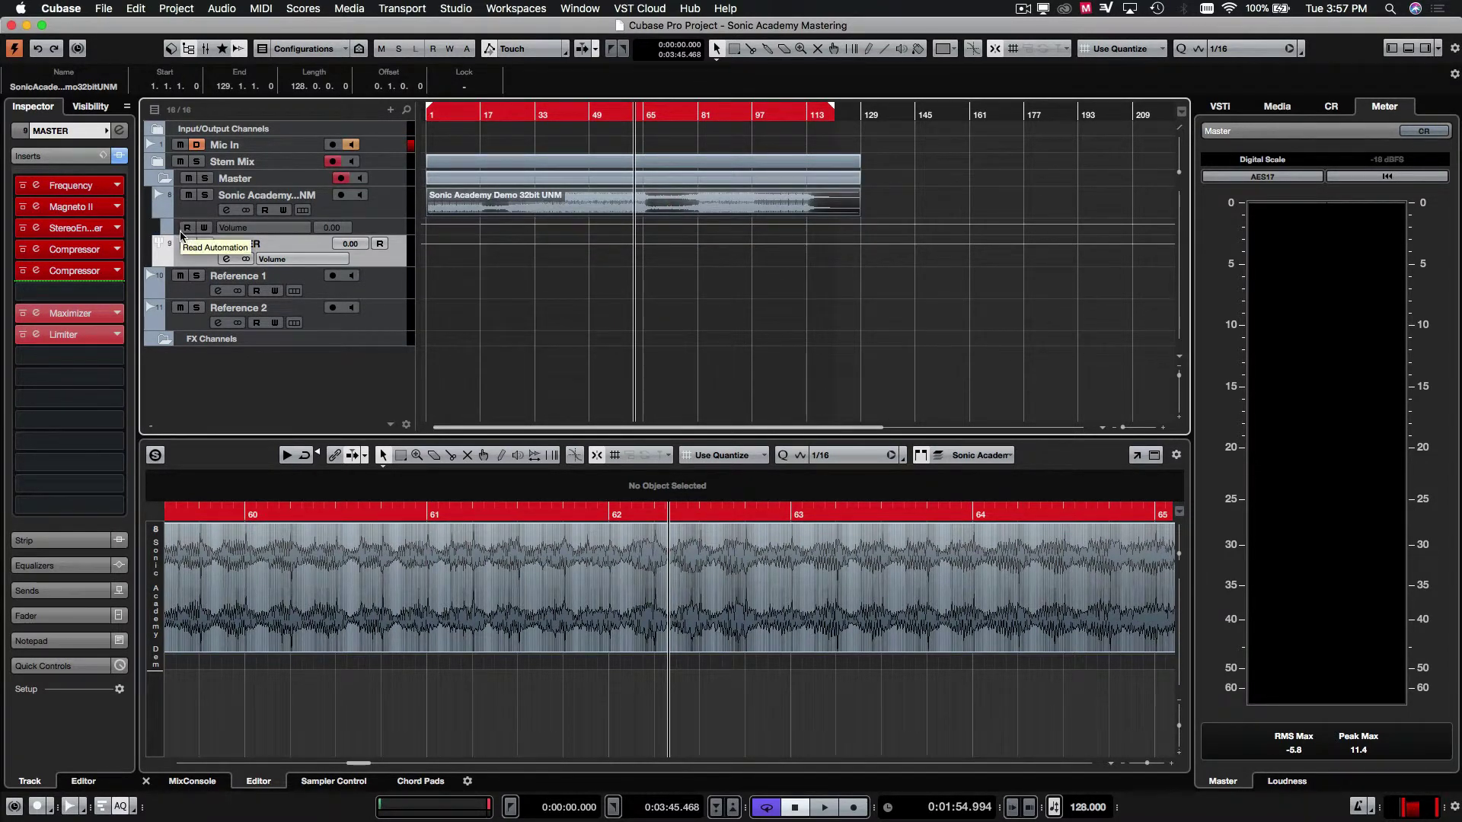
pyautogui.click(293, 230)
# Check the demo track's intro by playing from around bar 14, and place the playhead at bar 17
pyautogui.press('h')
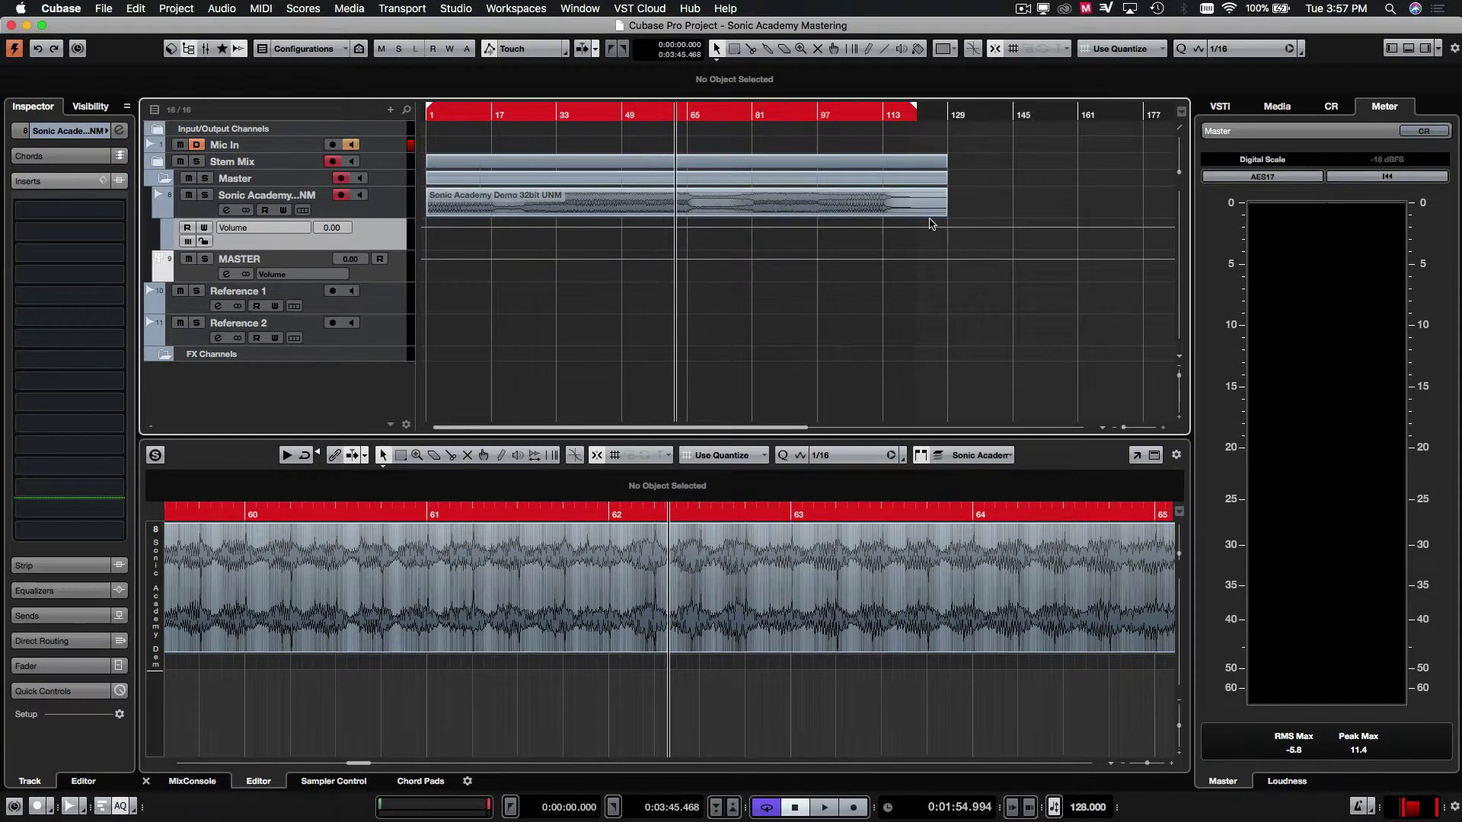
pyautogui.click(722, 217)
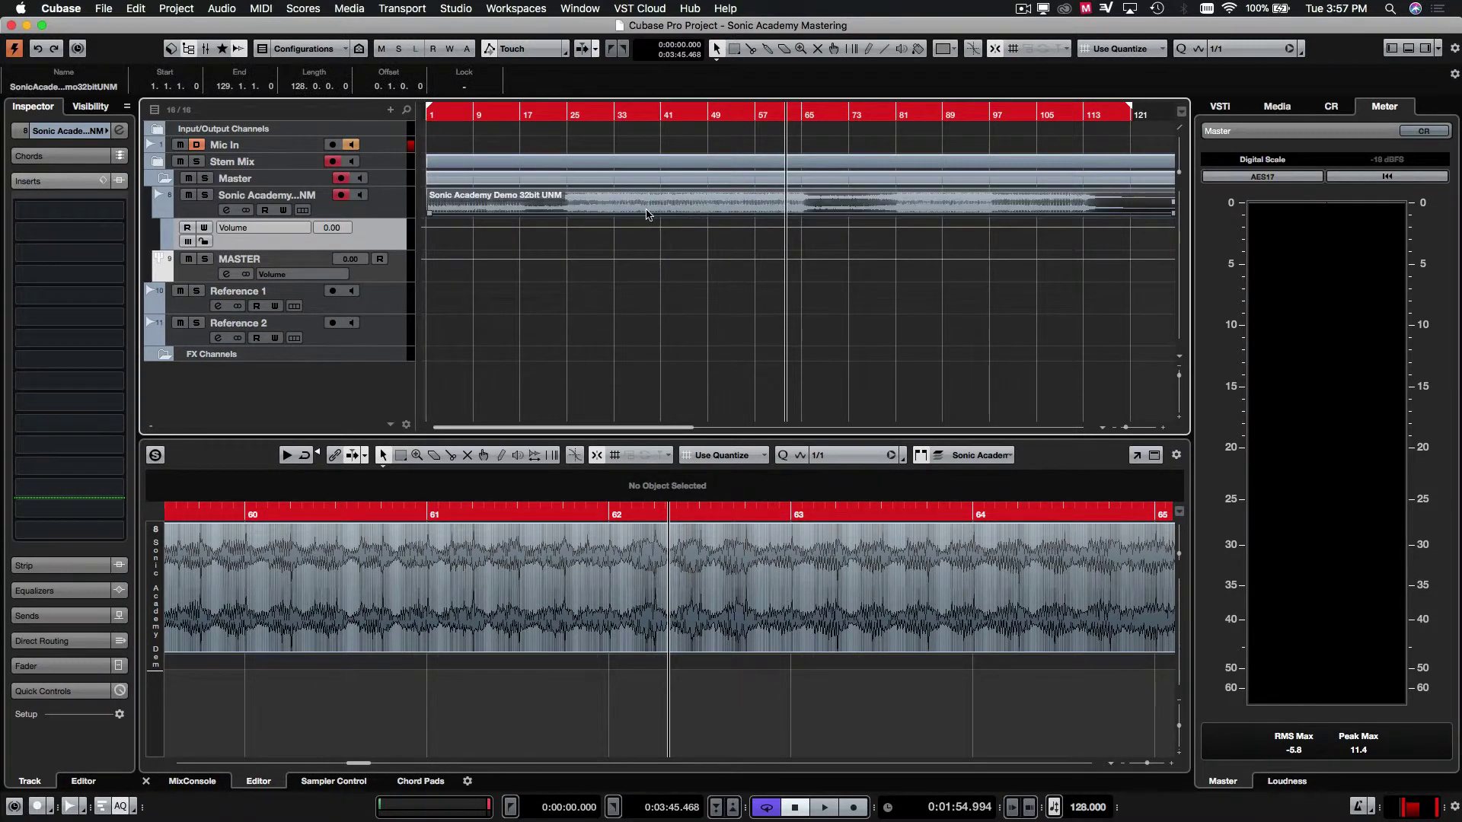
pyautogui.doubleClick(504, 115)
pyautogui.press('space')
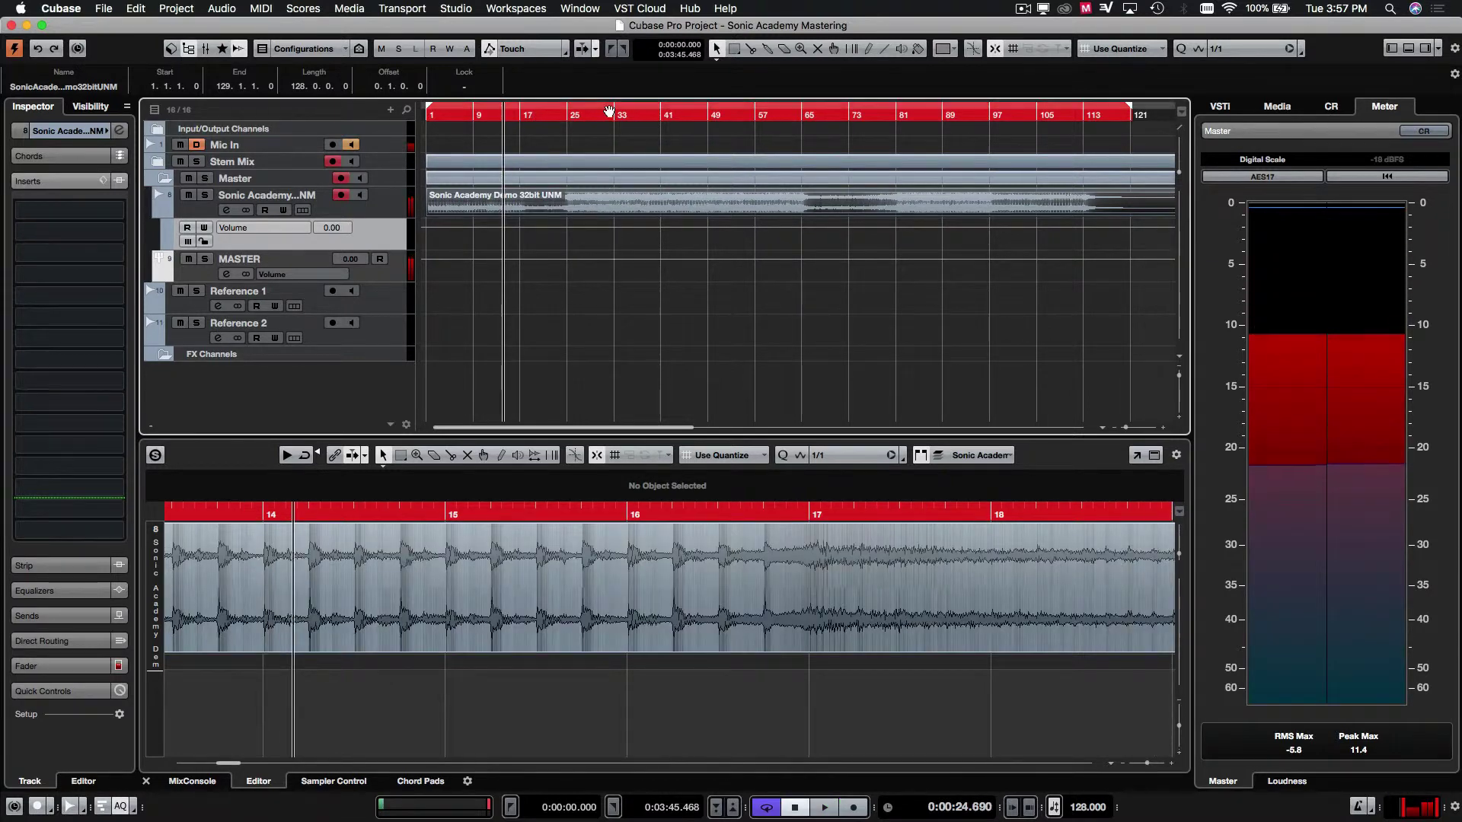
pyautogui.click(525, 116)
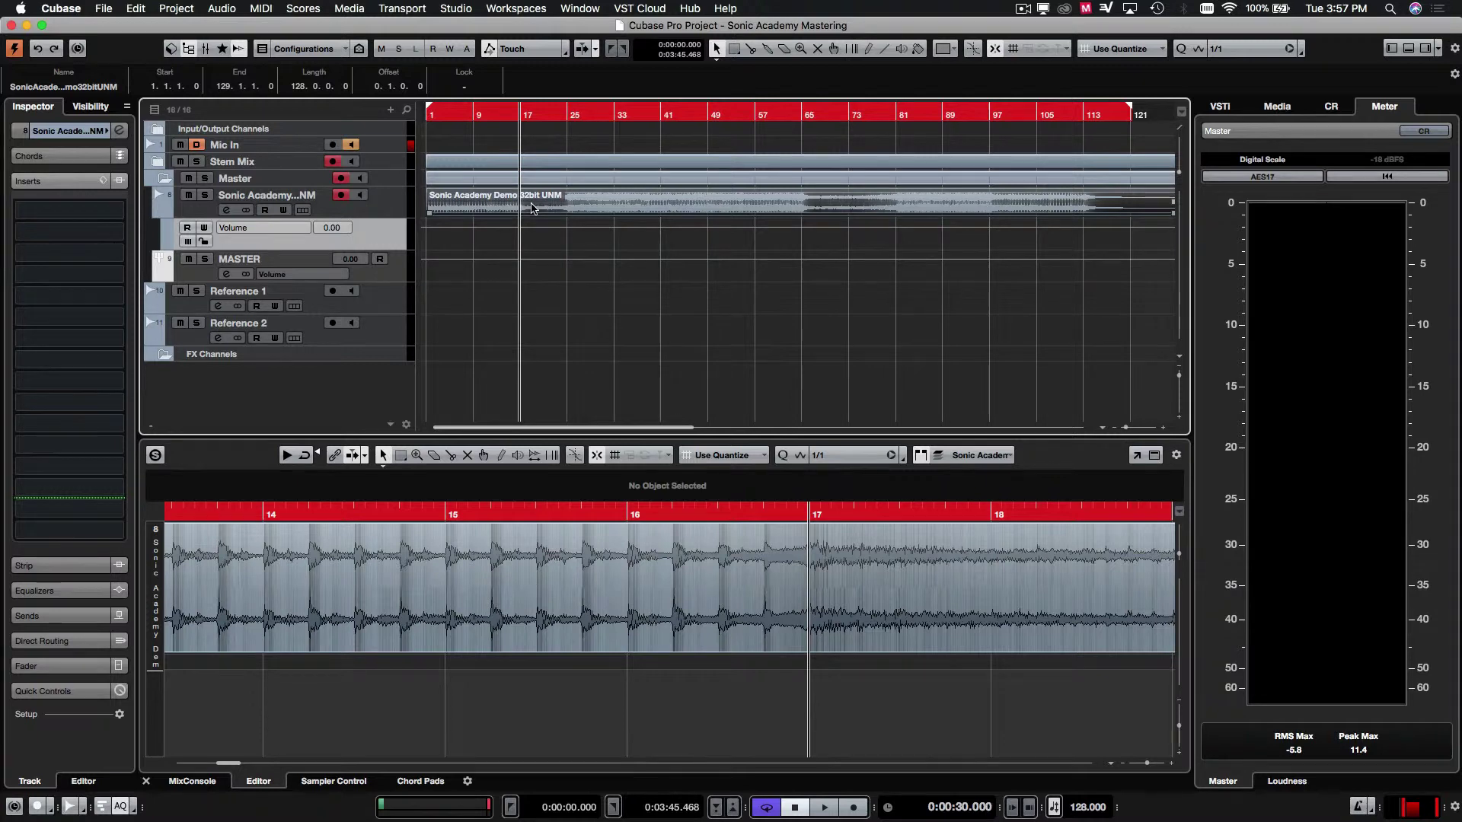
pyautogui.press('h')
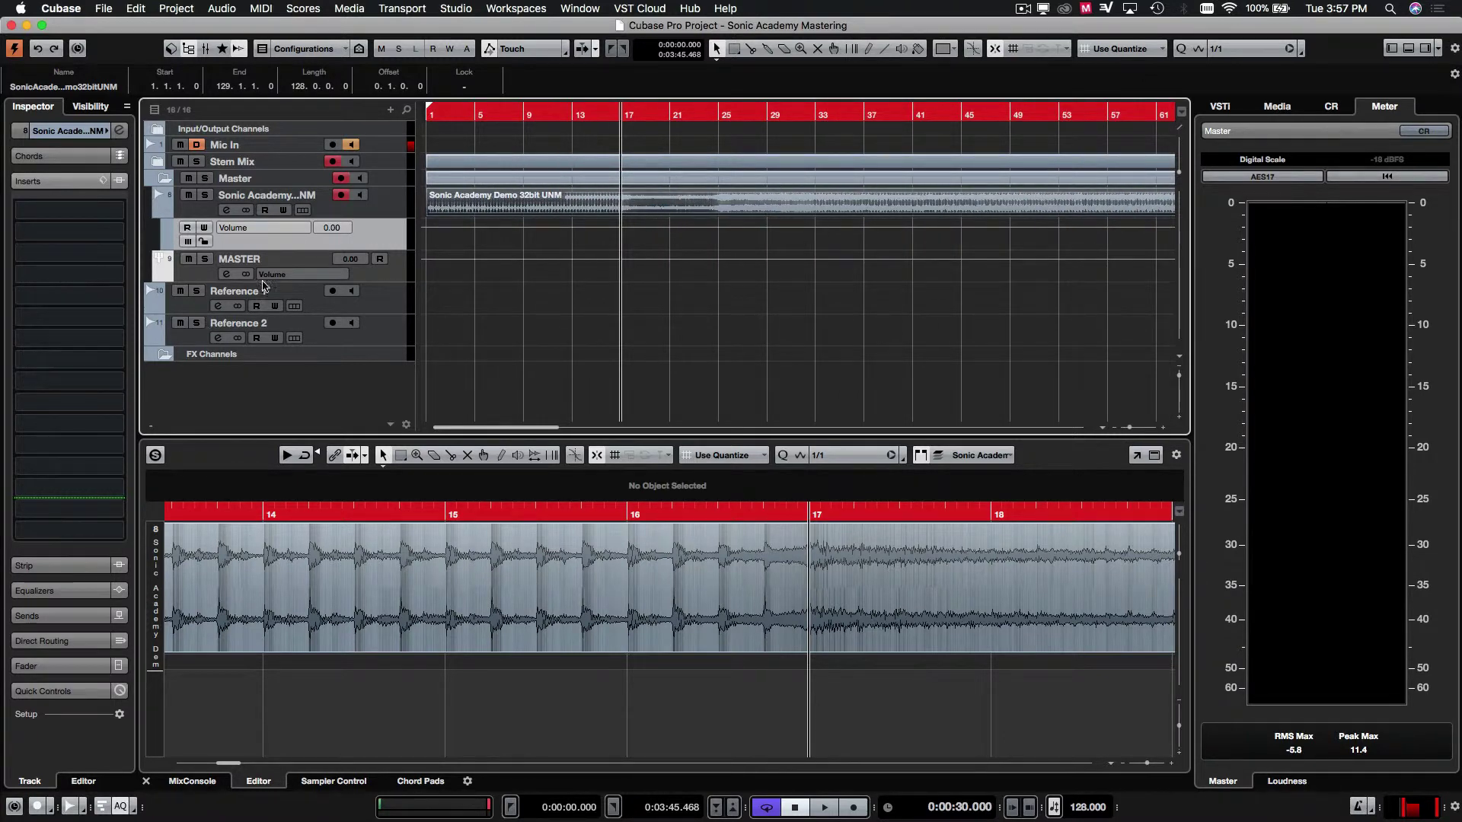
# Add a 0 dB point at bar 17 on the demo track's Volume automation lane and enlarge that lane
pyautogui.click(657, 242)
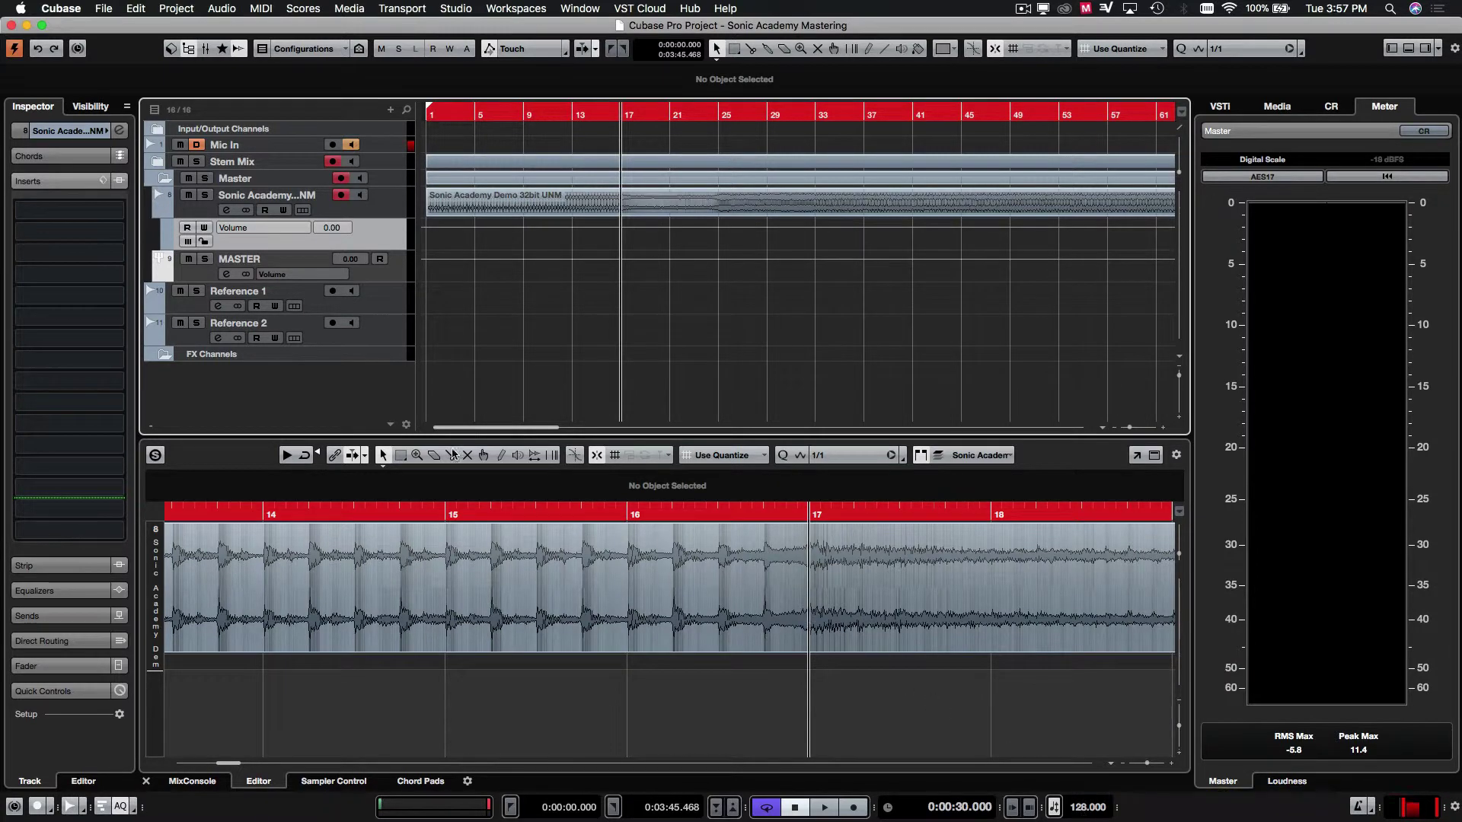
pyautogui.click(619, 232)
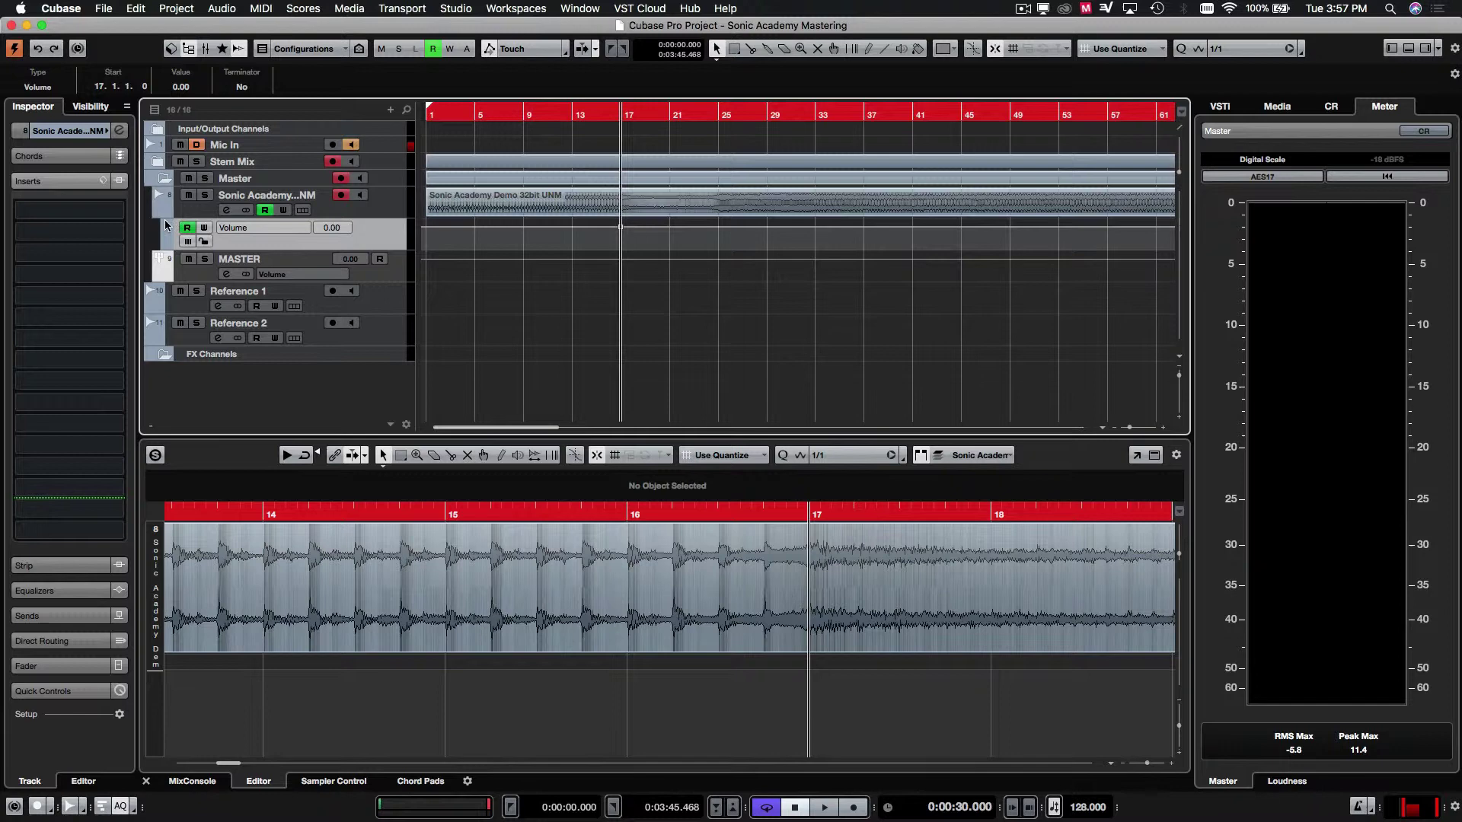
pyautogui.click(161, 213)
pyautogui.click(162, 213)
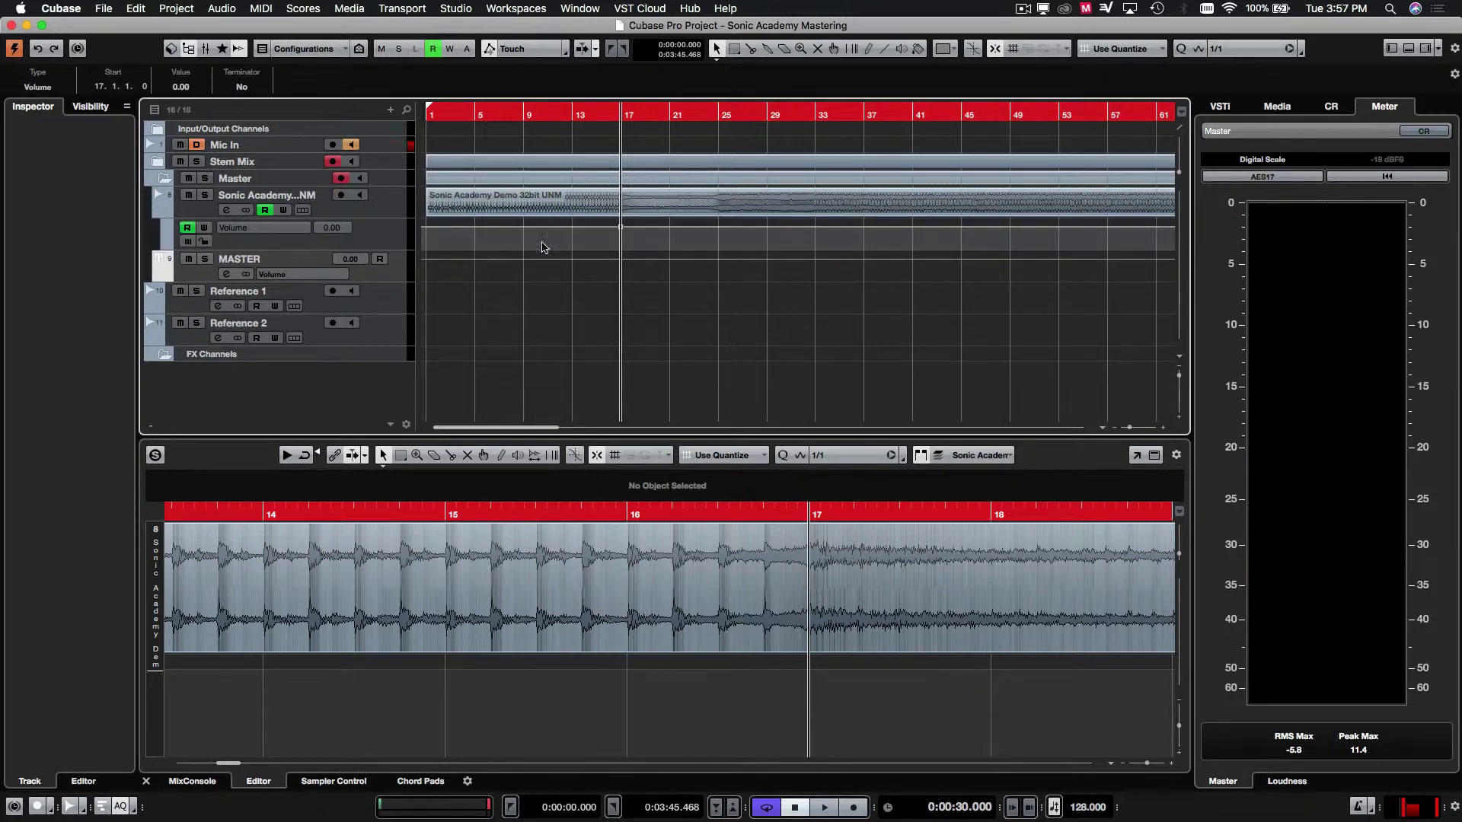
pyautogui.click(615, 251)
pyautogui.press('h')
pyautogui.press('h')
pyautogui.press('h')
pyautogui.press('h')
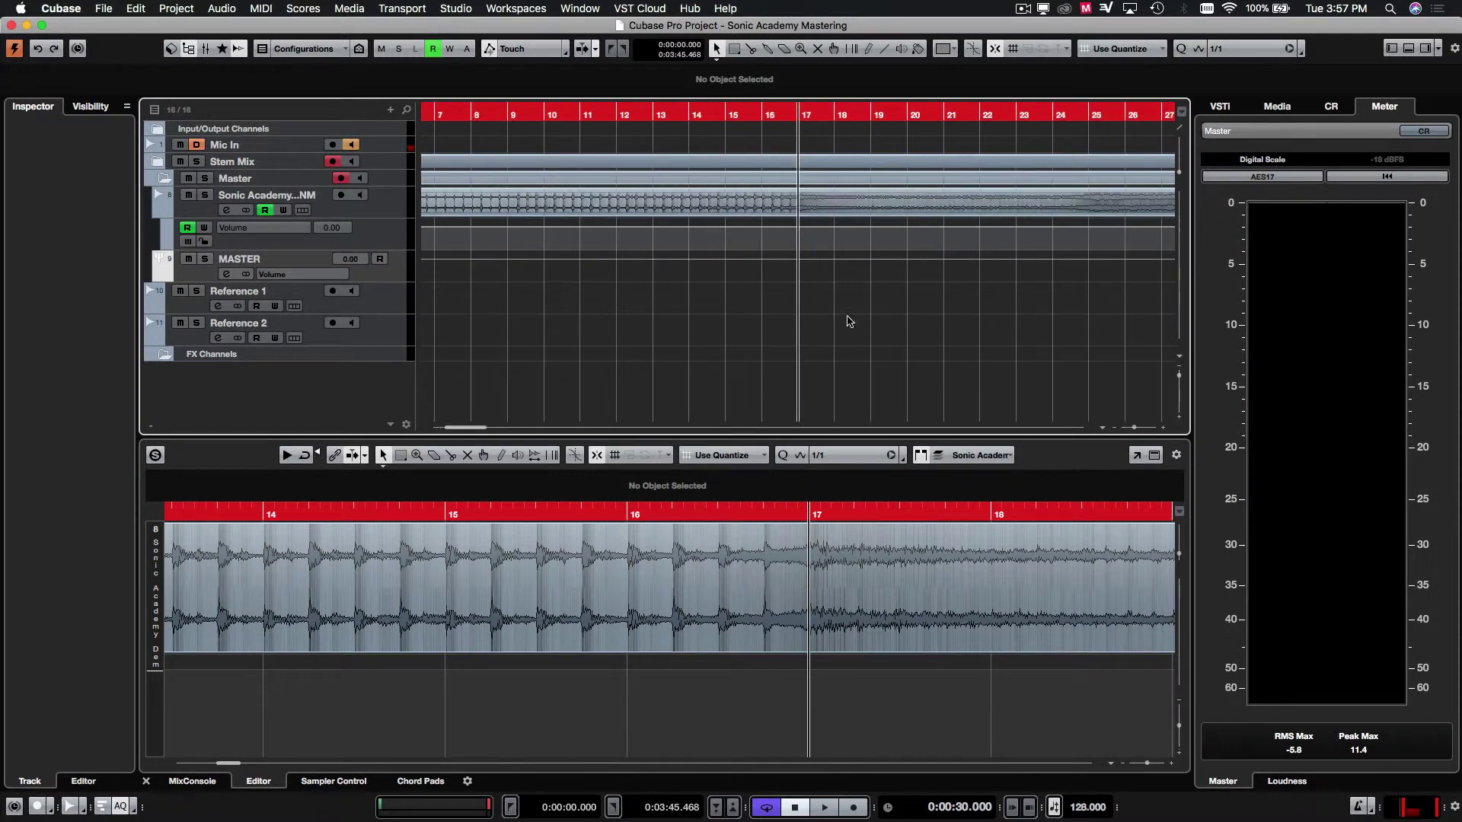
pyautogui.moveTo(328, 247); pyautogui.dragTo(330, 287)
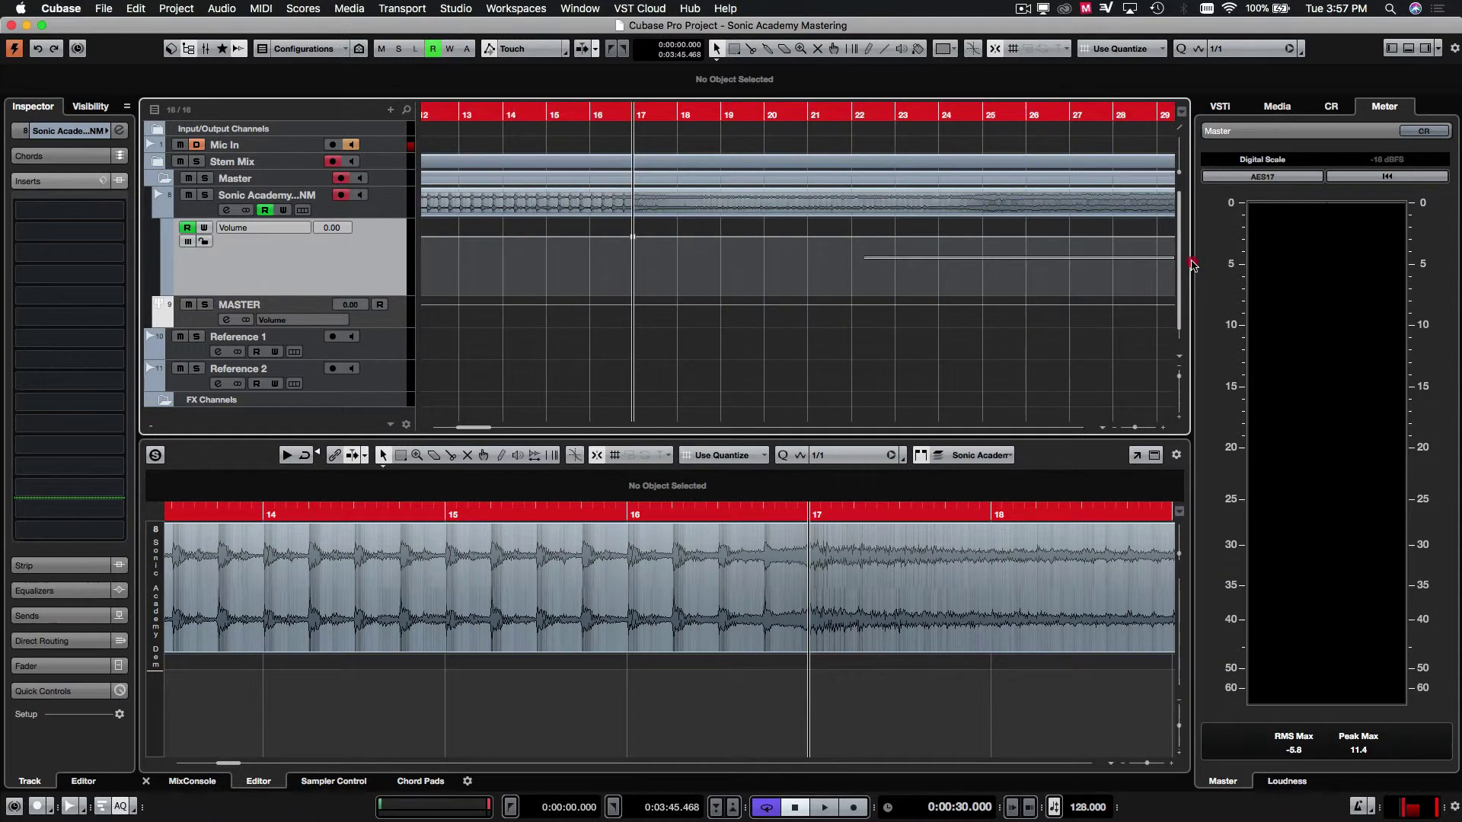
# Add a Volume automation point at bar 25 on the demo track and set its value to 0
pyautogui.hscroll(5, 990, 262)
pyautogui.click(897, 236)
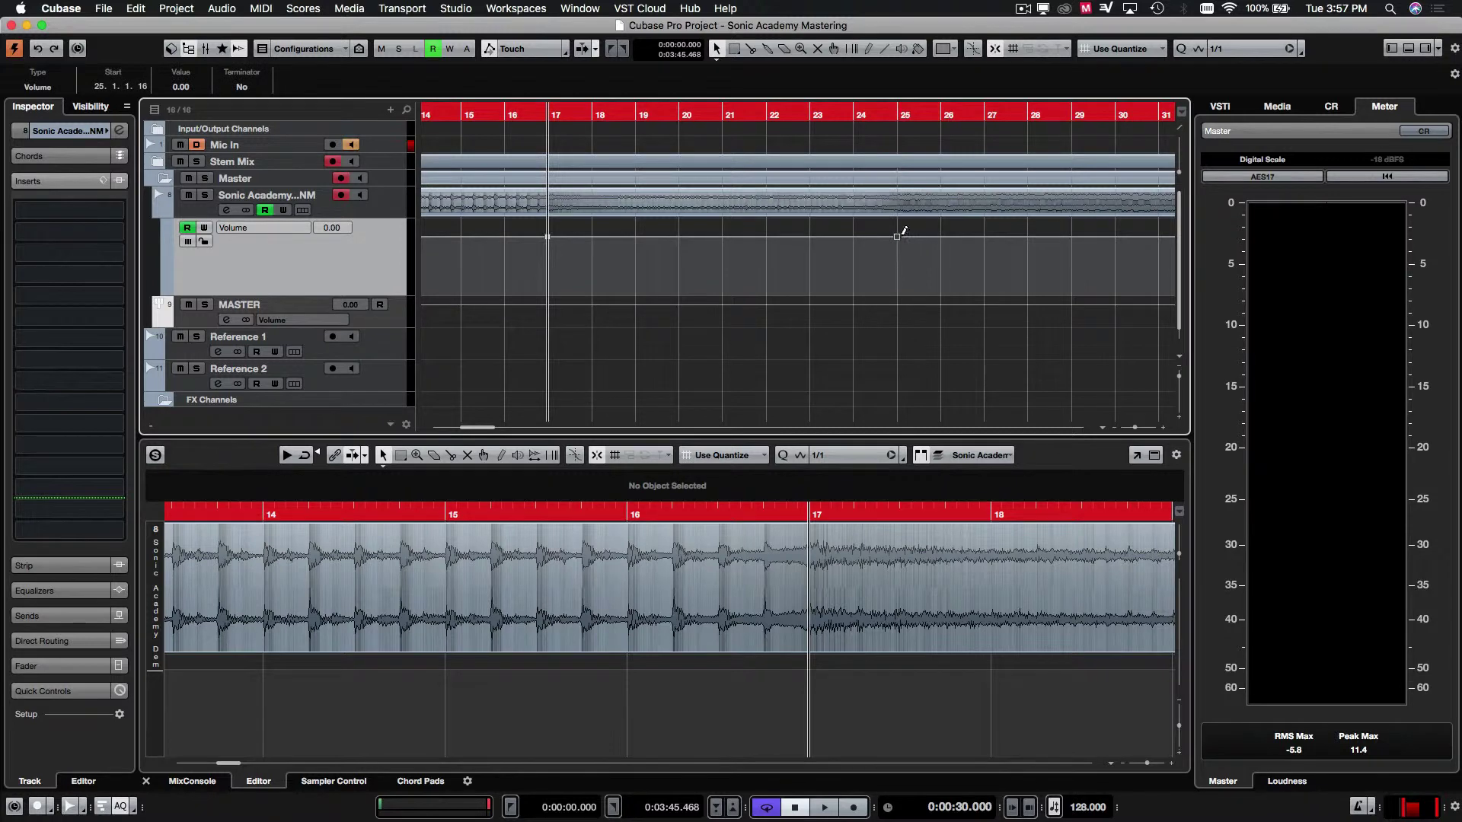
pyautogui.moveTo(898, 241); pyautogui.dragTo(897, 239)
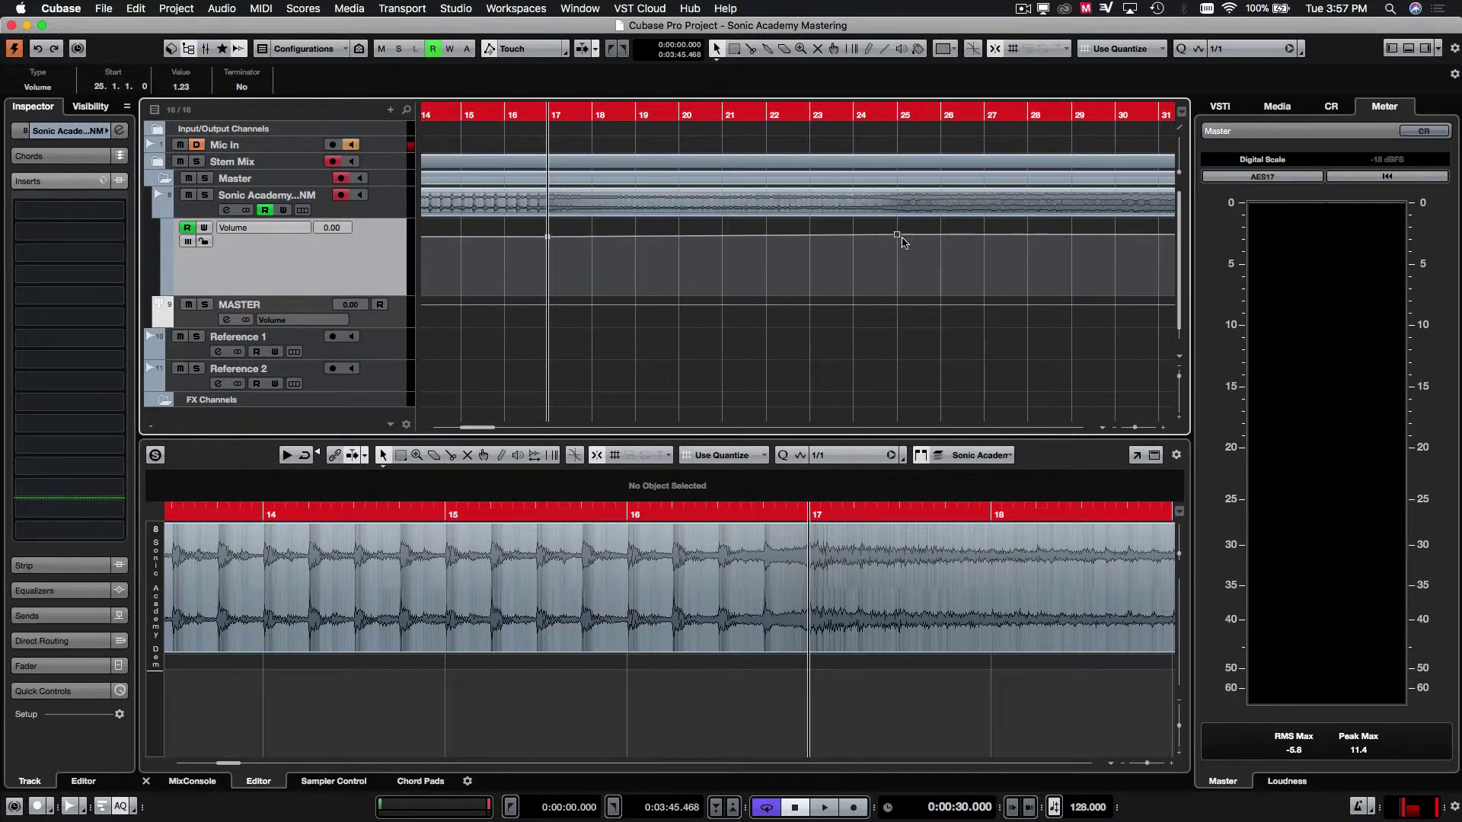
pyautogui.click(898, 238)
pyautogui.click(1438, 49)
pyautogui.click(180, 89)
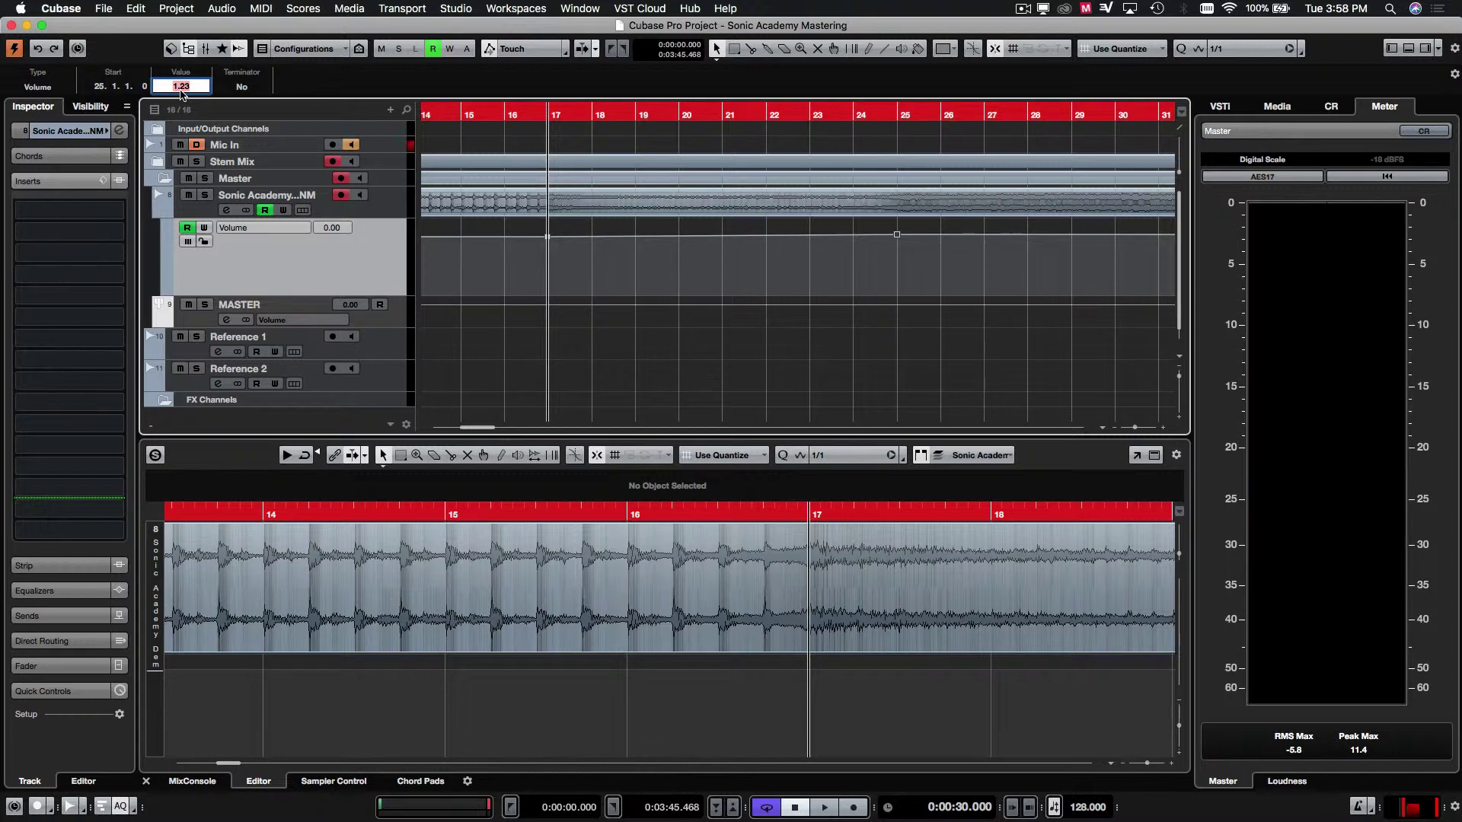
pyautogui.write('0')
pyautogui.press('Return')
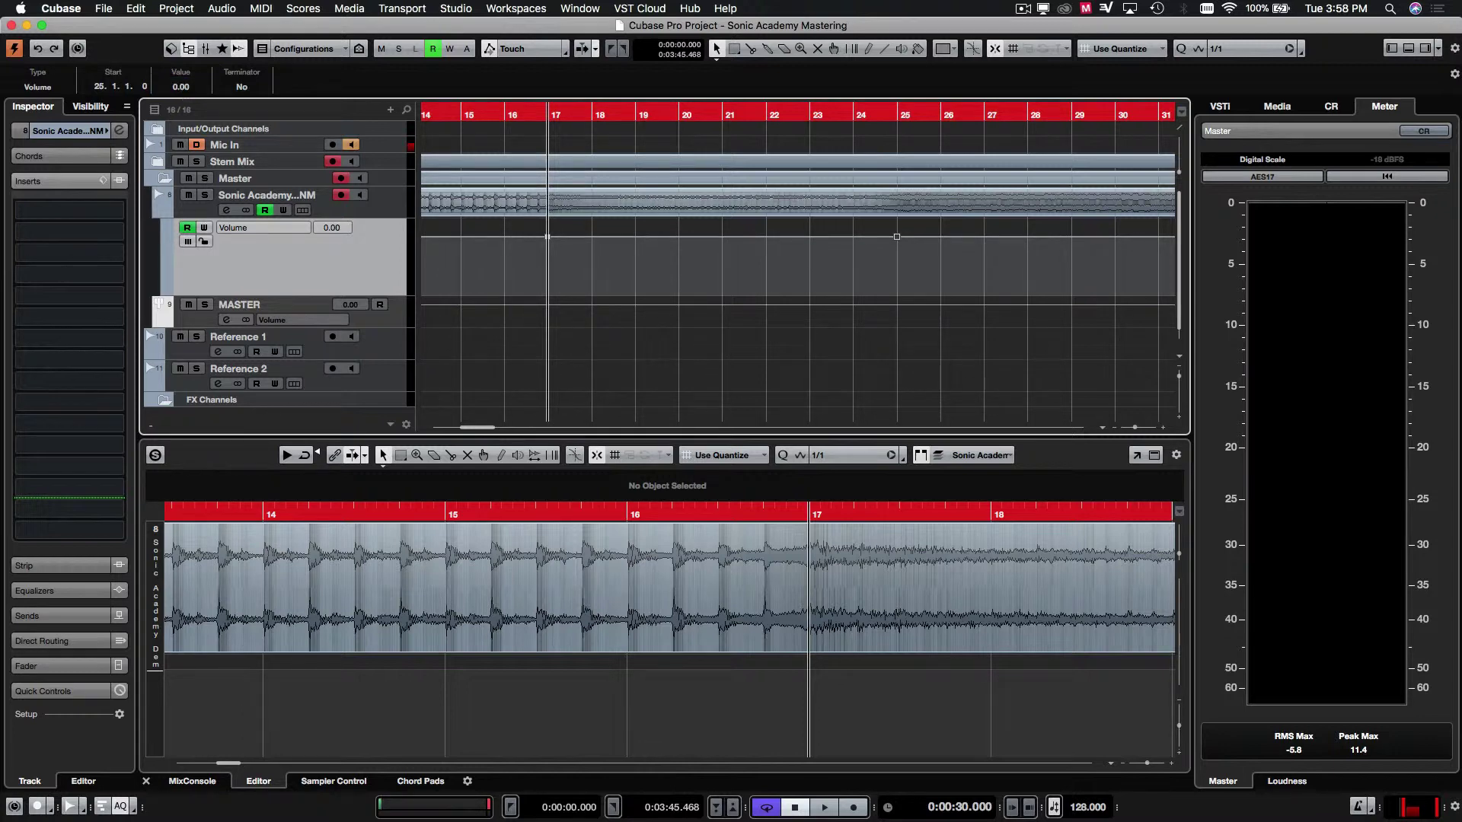
# Add a Volume automation point of about -2.11 dB at bar 18 and start playback just before bar 17
pyautogui.click(722, 272)
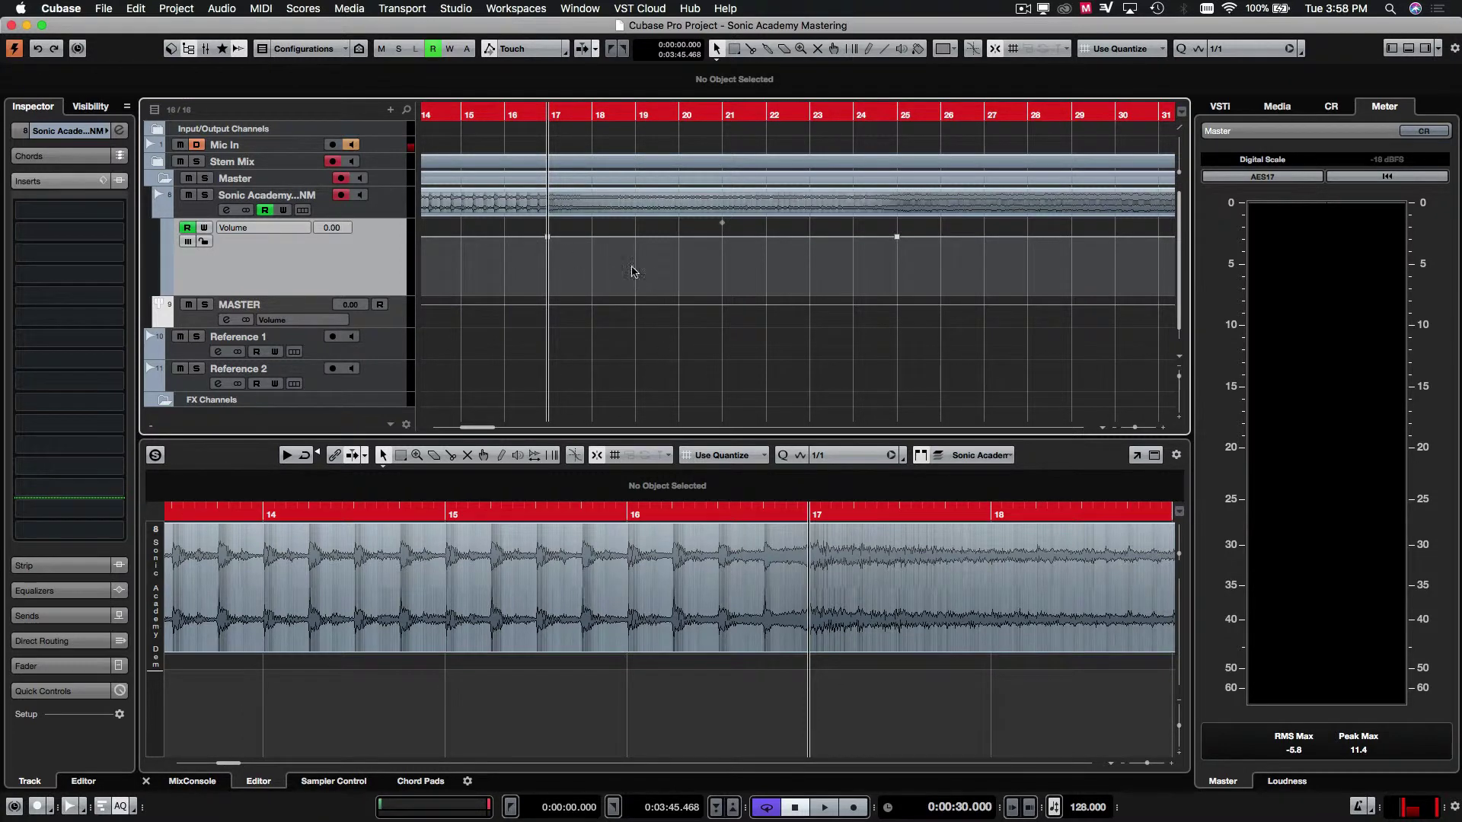
pyautogui.click(593, 237)
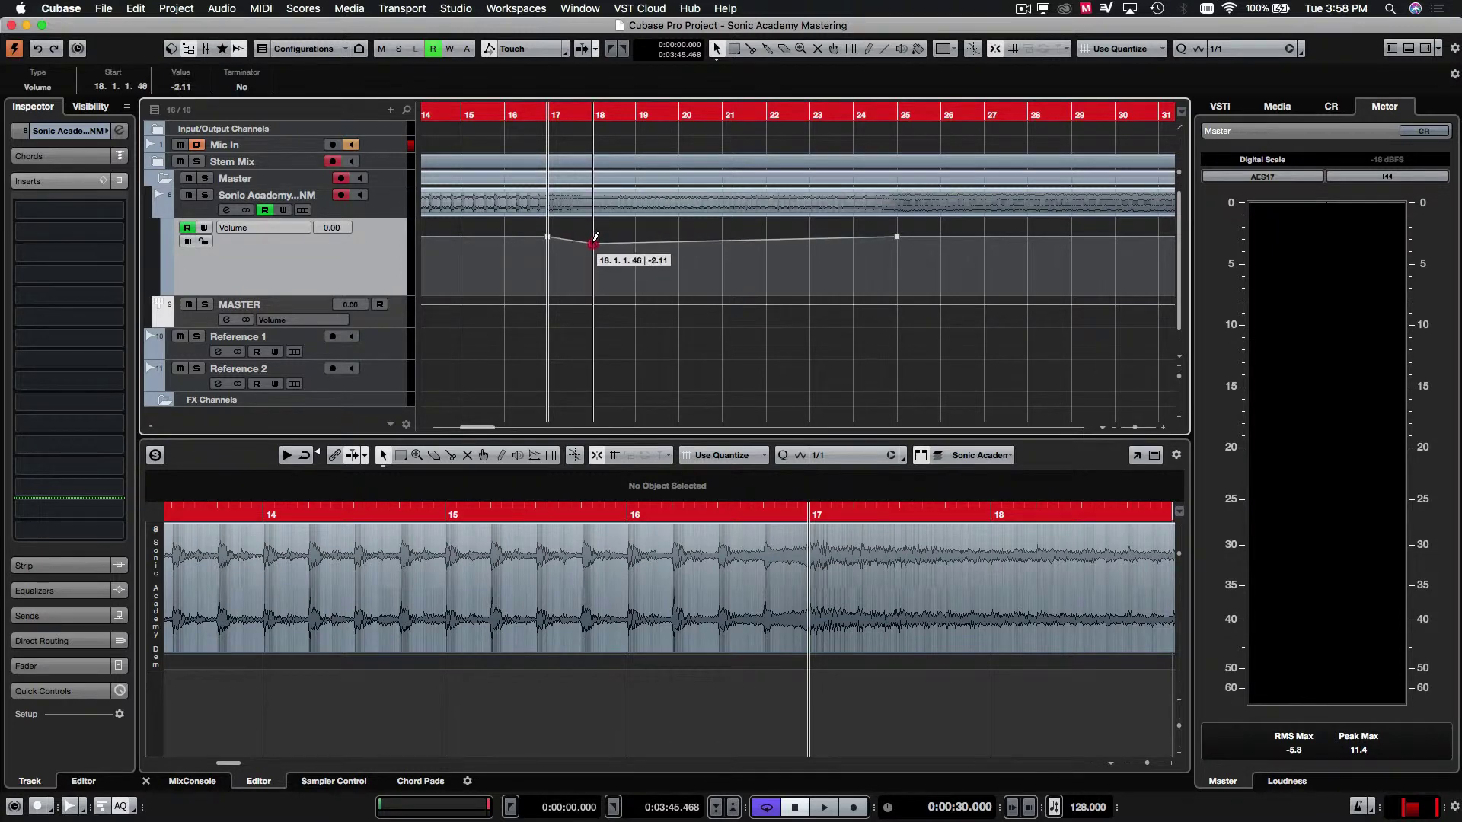
pyautogui.click(525, 124)
pyautogui.press('space')
# Add a matching Volume point of about -2.11 dB at bar 24, curve the rise into bar 25, and audition the dip
pyautogui.click(853, 241)
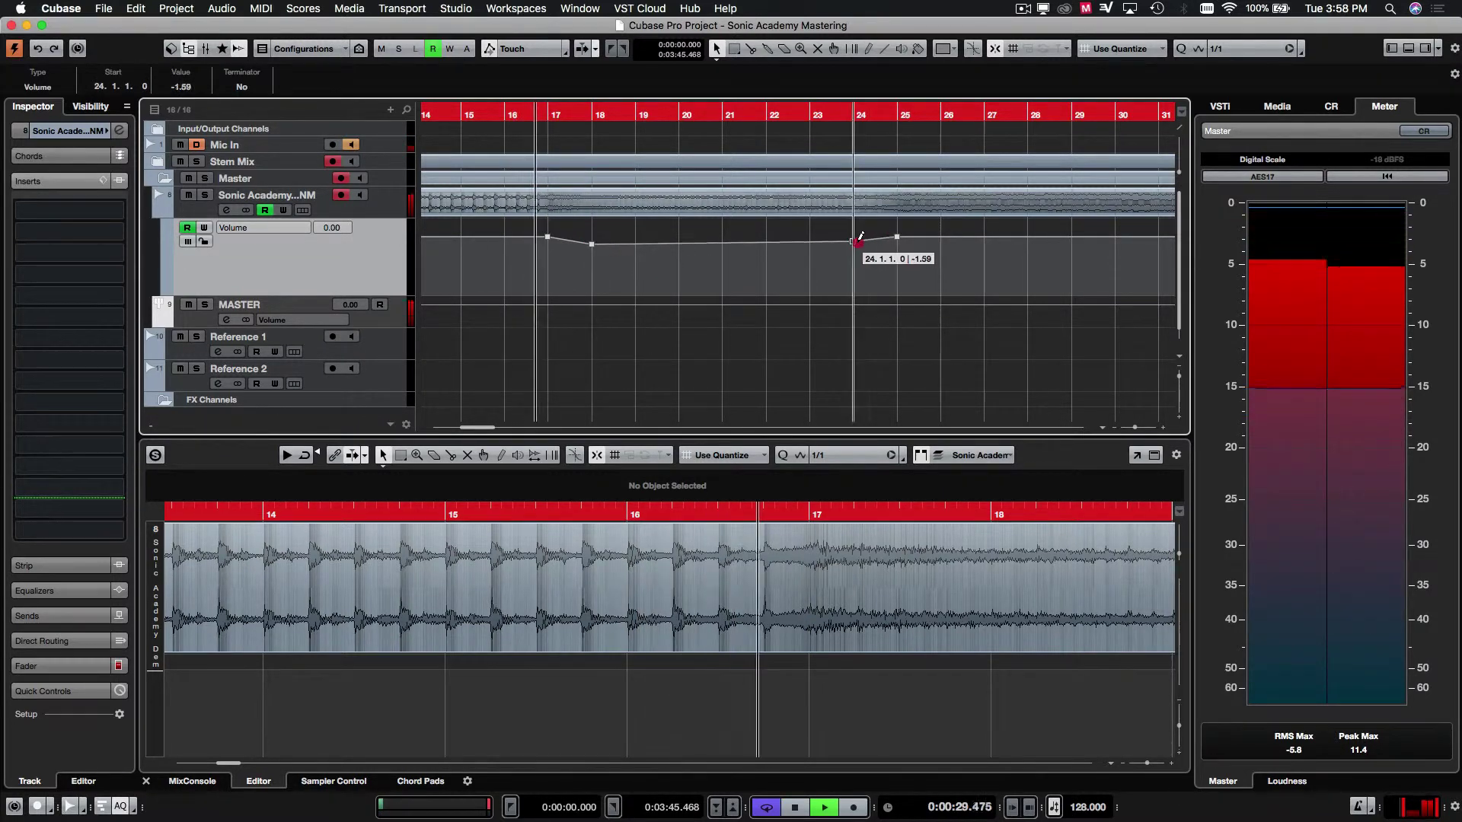
pyautogui.moveTo(858, 243); pyautogui.dragTo(884, 246)
pyautogui.hotkey('alt', '3')
pyautogui.hotkey('alt', '1')
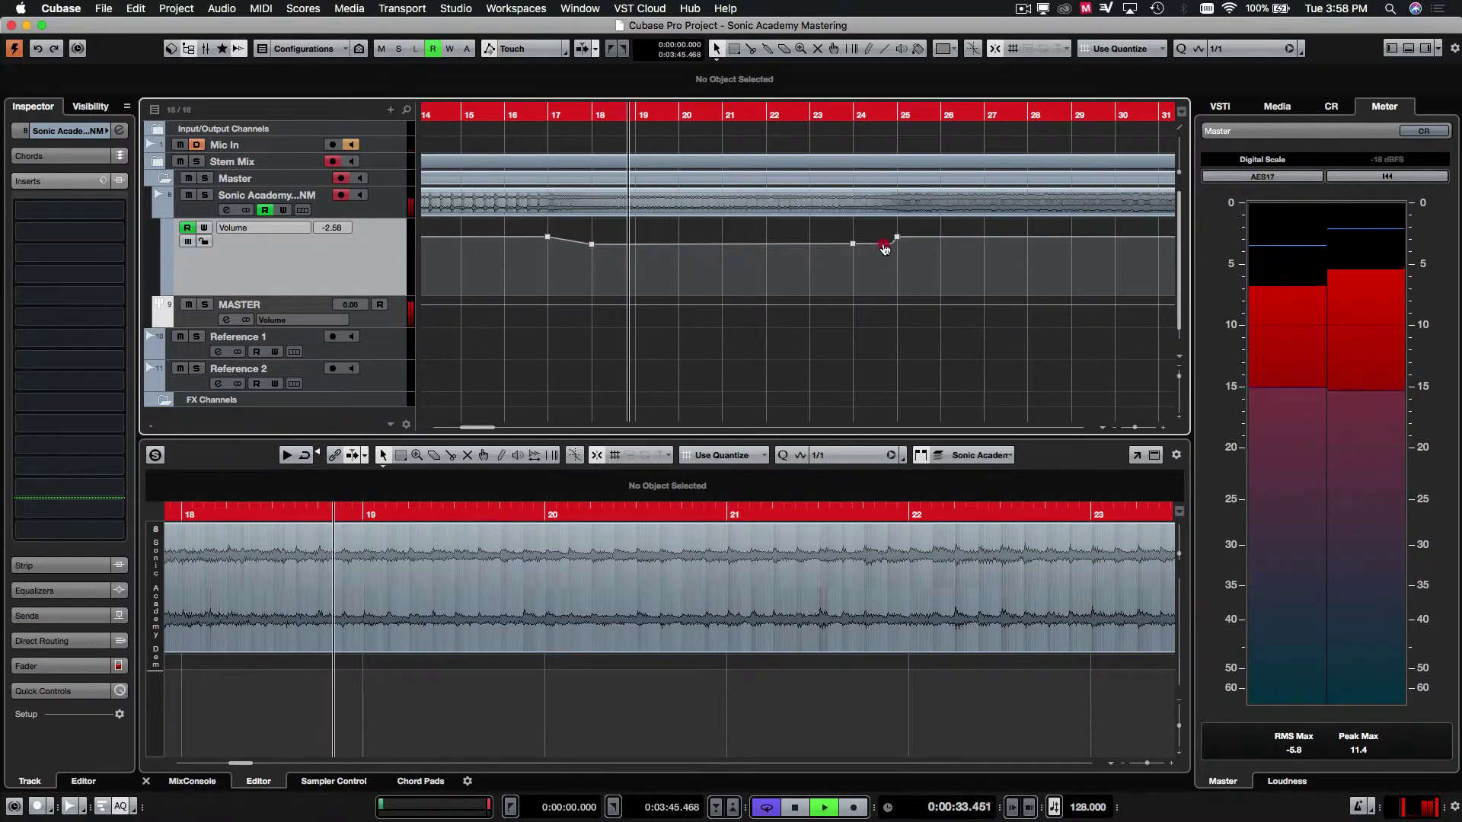
pyautogui.click(854, 244)
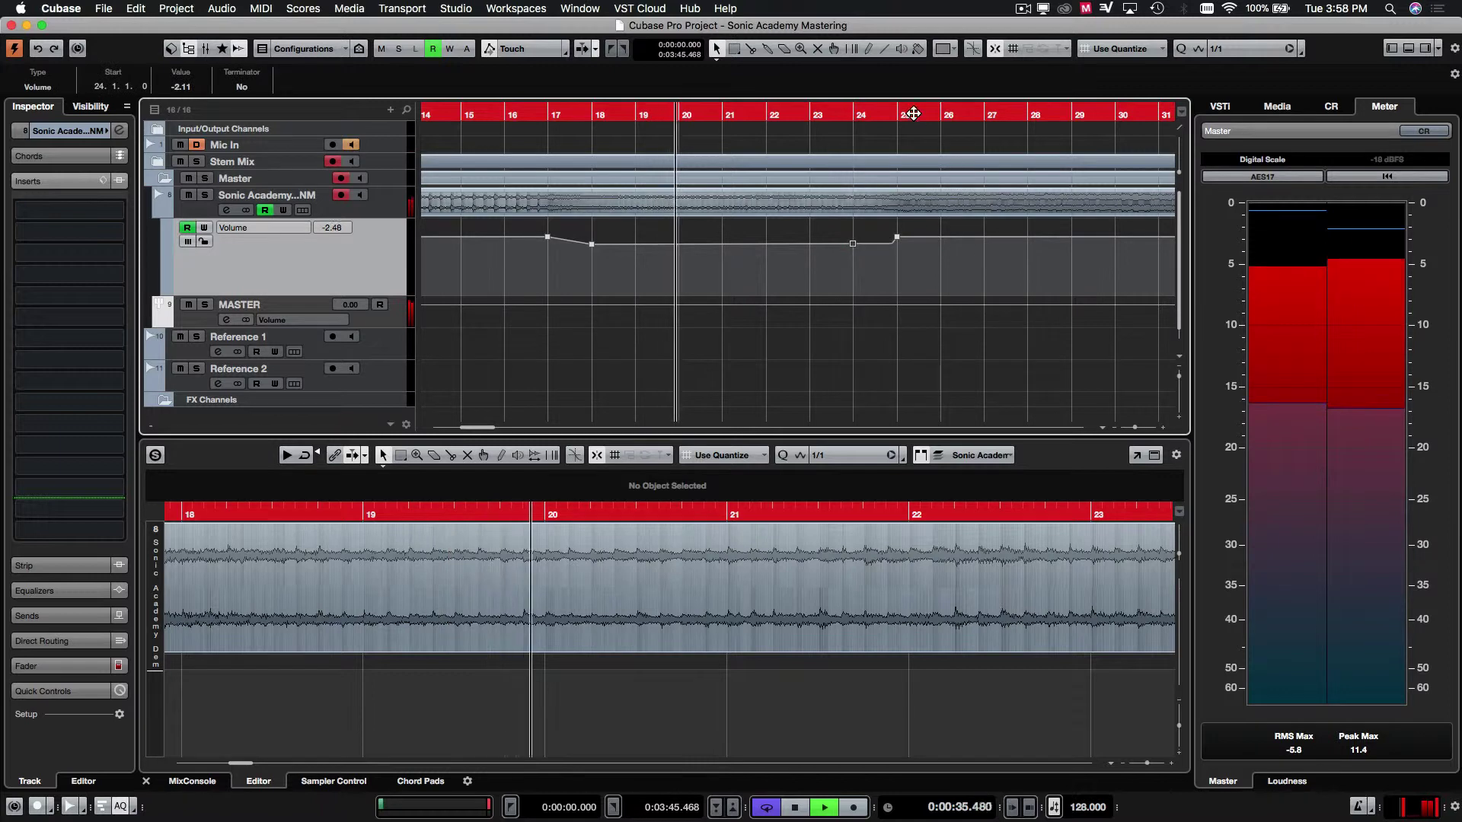
pyautogui.moveTo(1038, 354); pyautogui.dragTo(1185, 348)
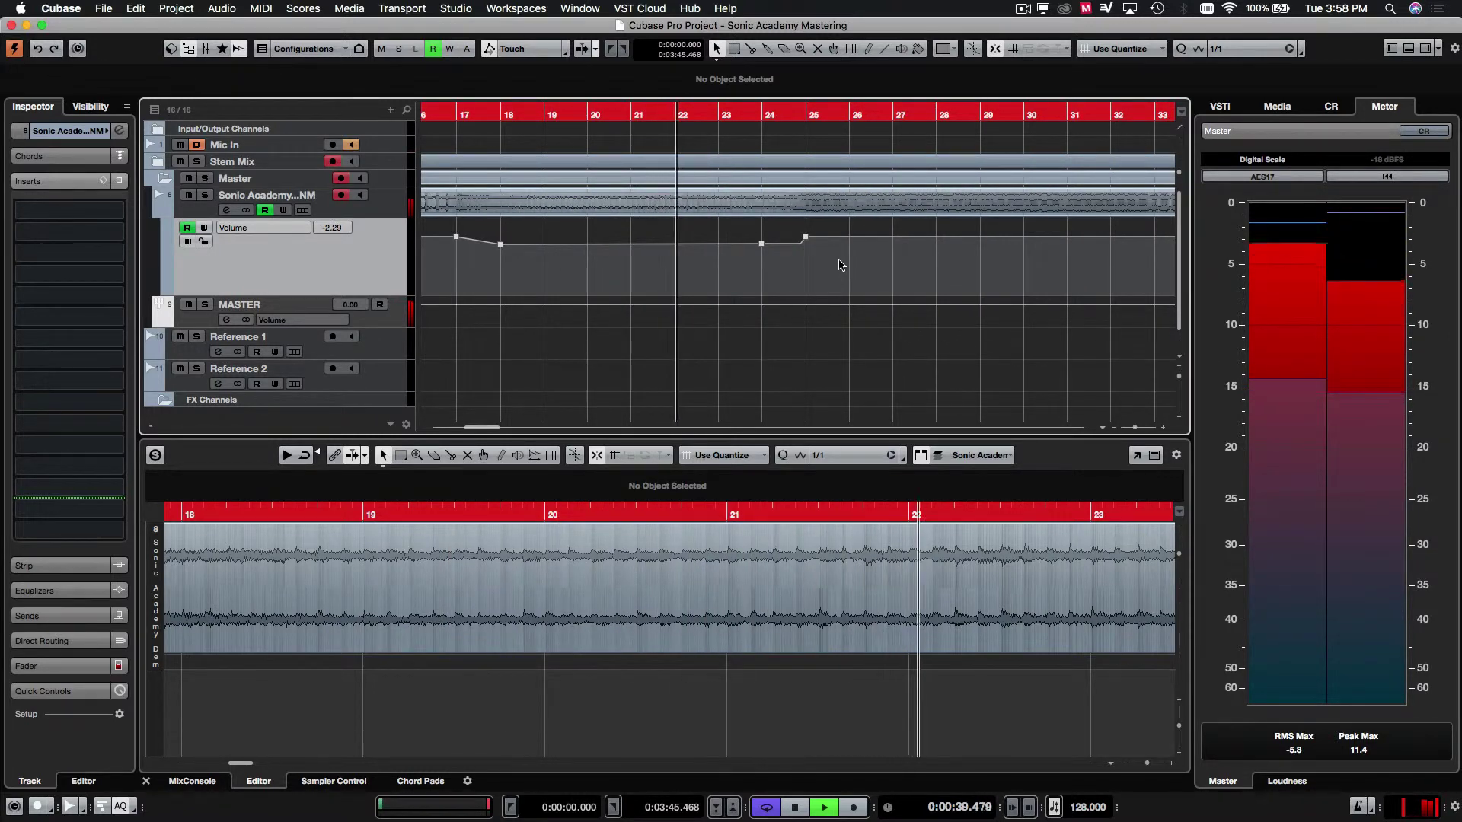
pyautogui.press('space')
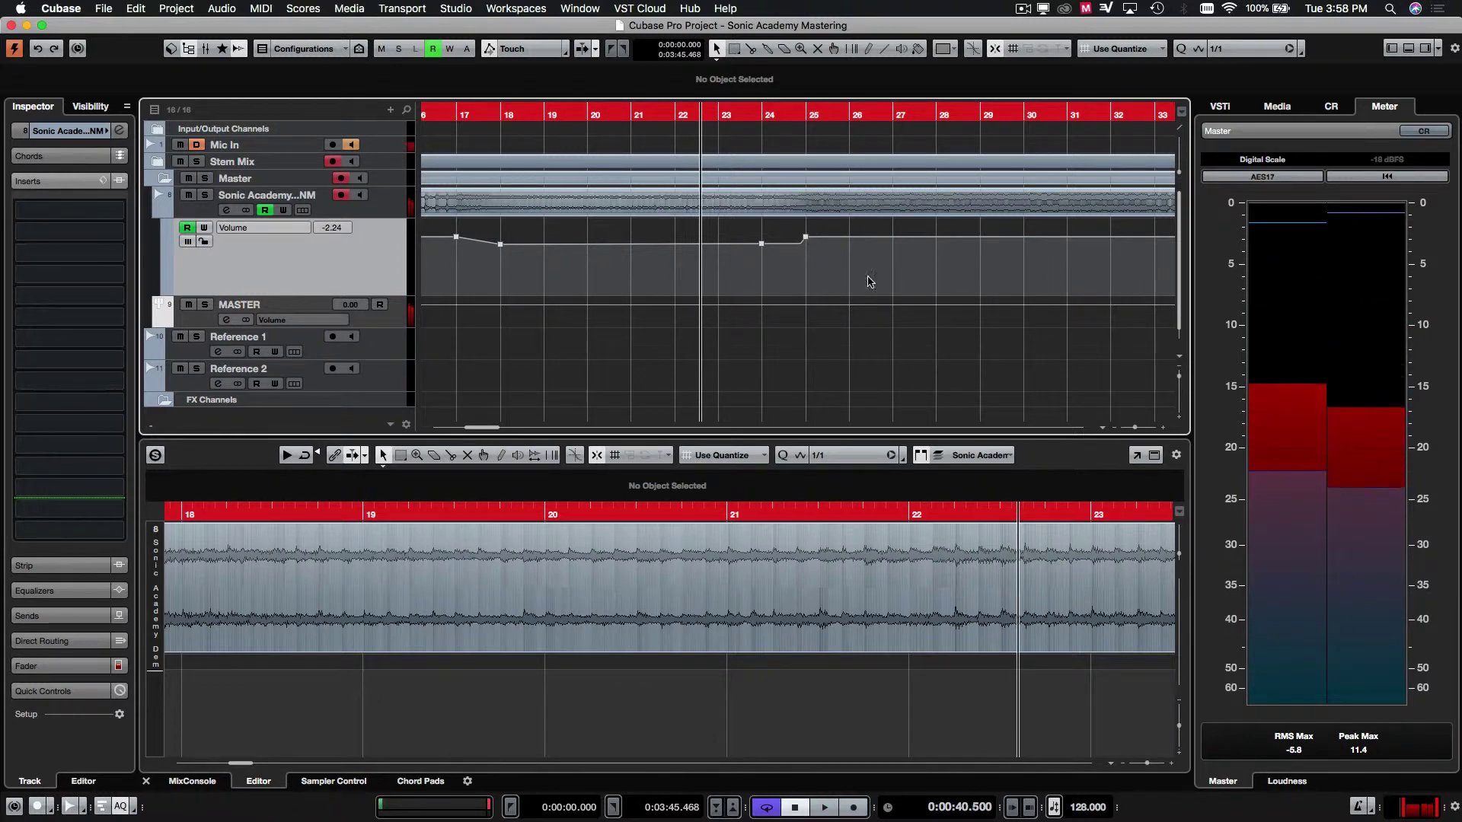
# Move the Volume automation range from bars 23–25 to bars 31–33 and audition the rise into bar 33
pyautogui.moveTo(870, 281)
pyautogui.mouseDown()
pyautogui.moveTo(1142, 285)
pyautogui.moveTo(426, 284)
pyautogui.mouseUp()
pyautogui.press('5')
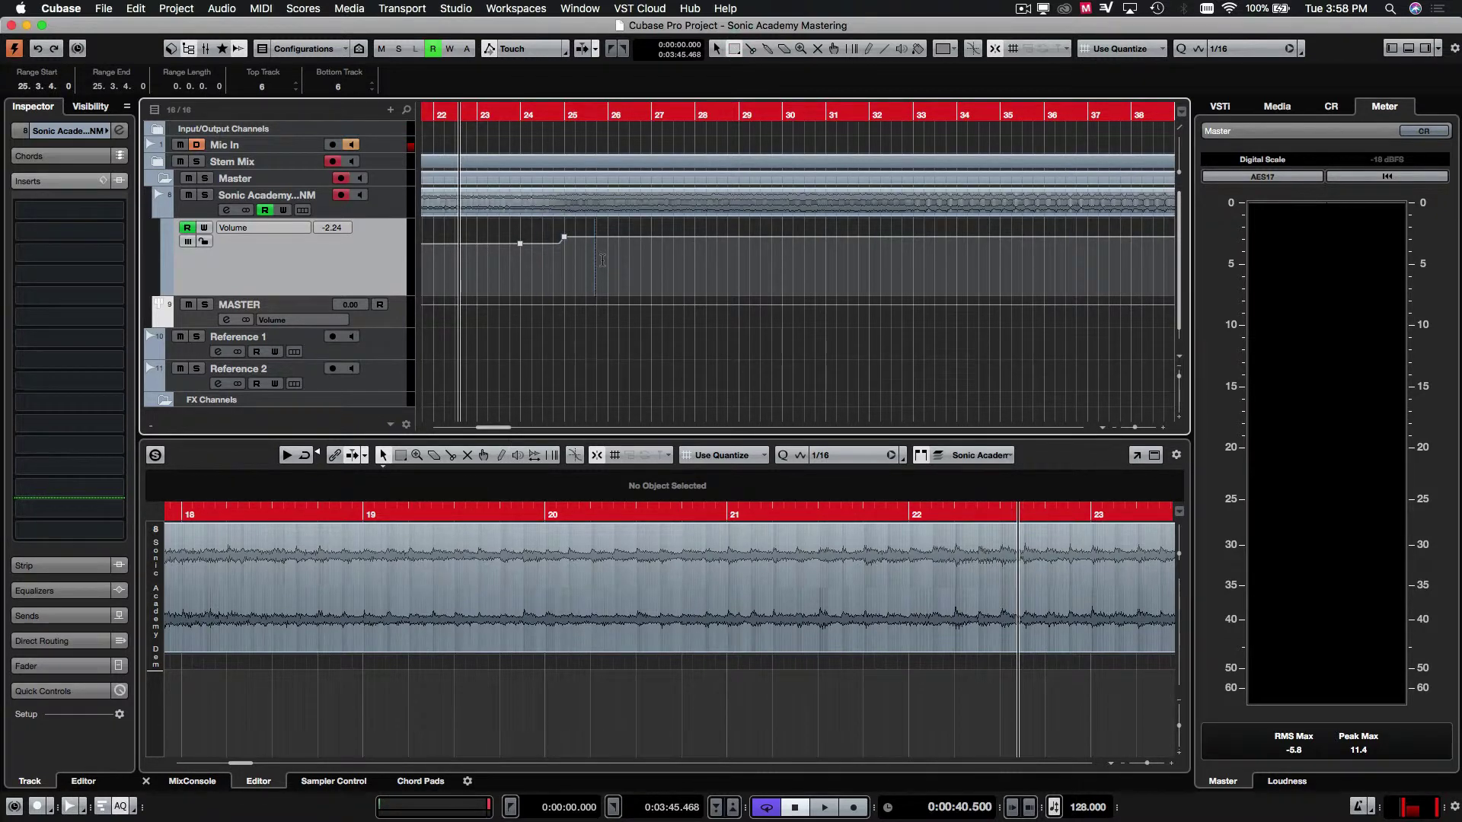
pyautogui.hotkey('alt', '1')
pyautogui.moveTo(590, 268); pyautogui.dragTo(527, 272)
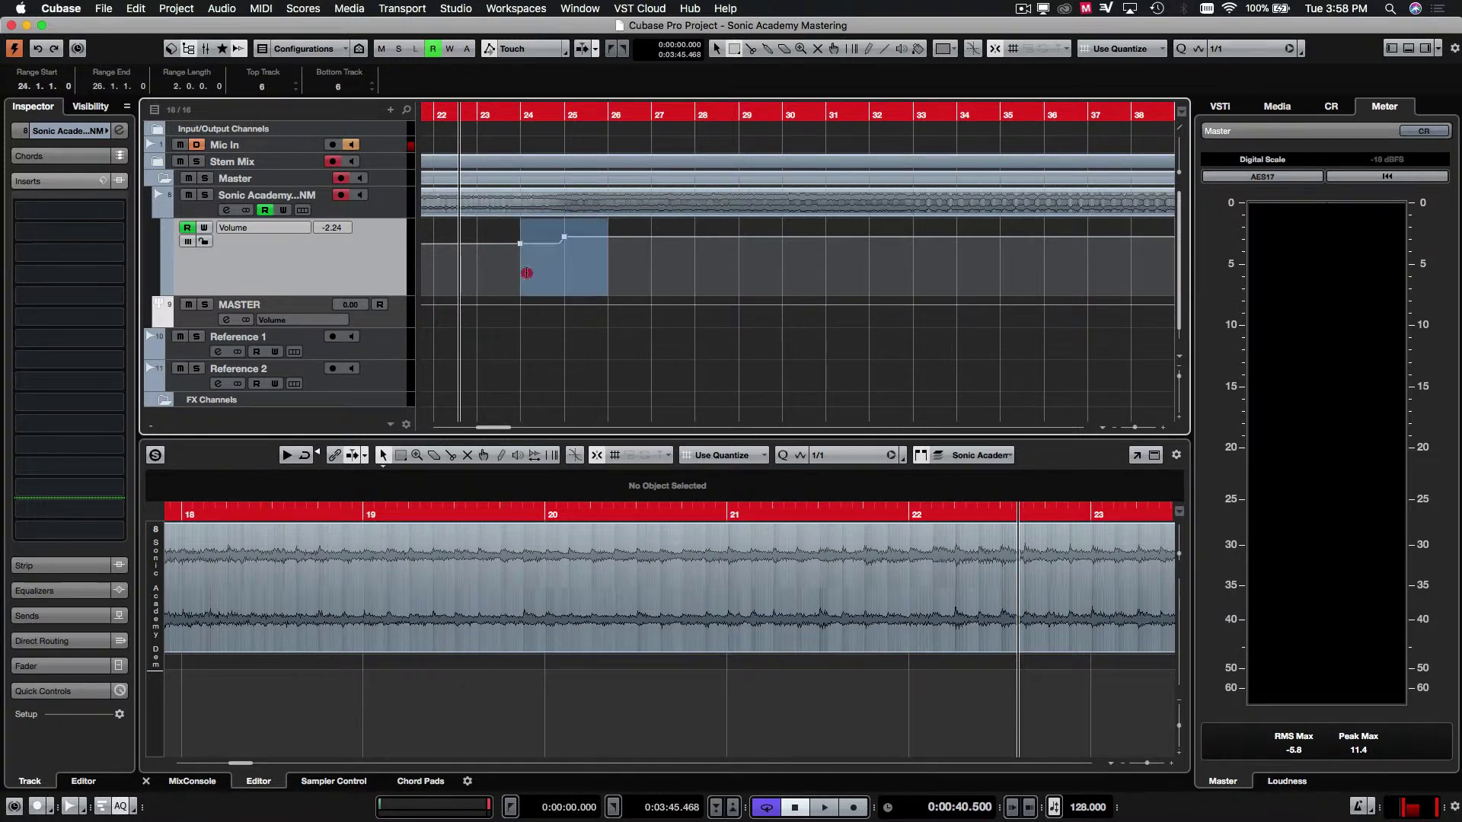
pyautogui.click(560, 274)
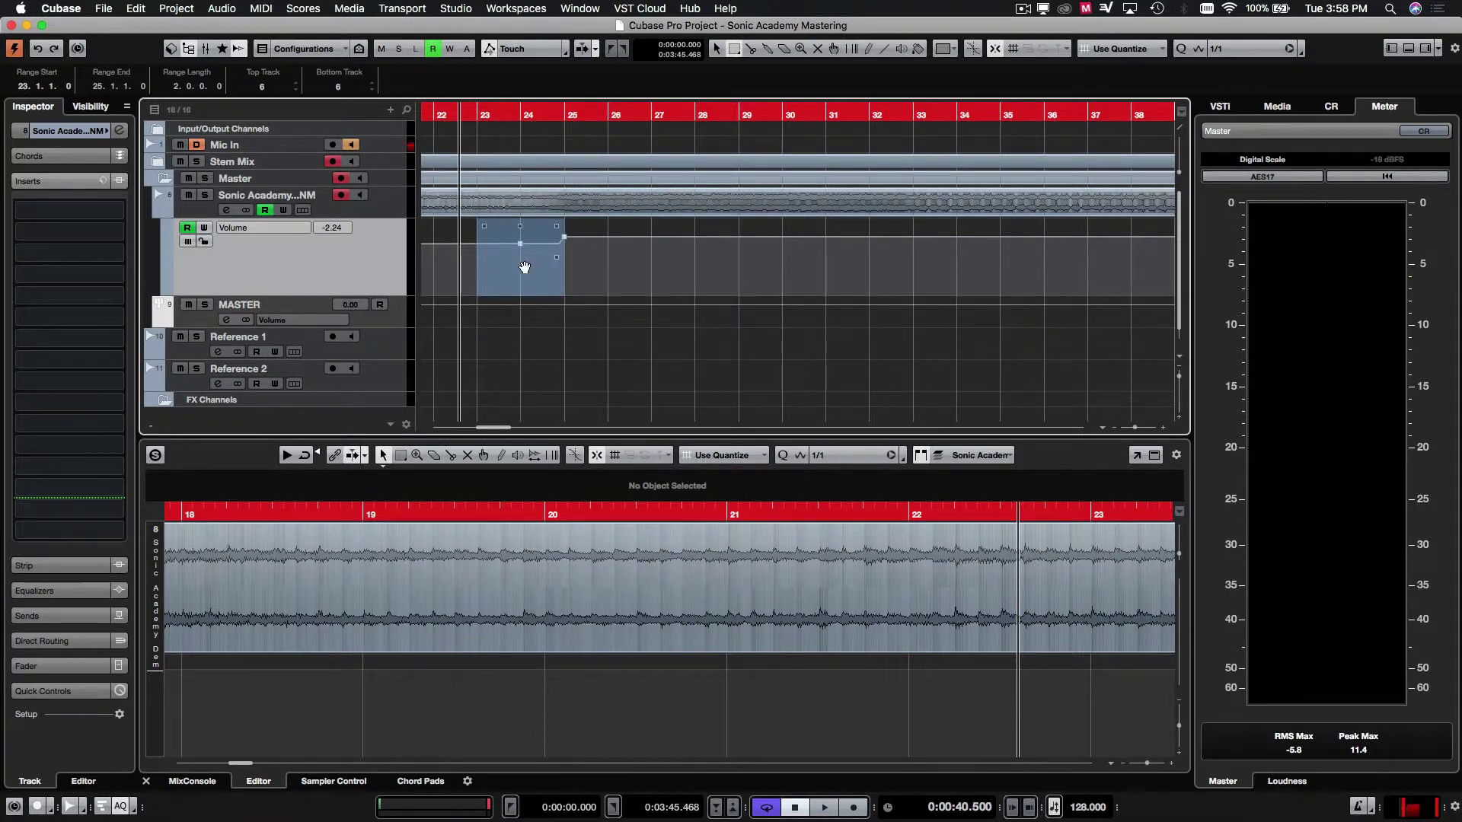
pyautogui.moveTo(525, 266); pyautogui.dragTo(860, 260)
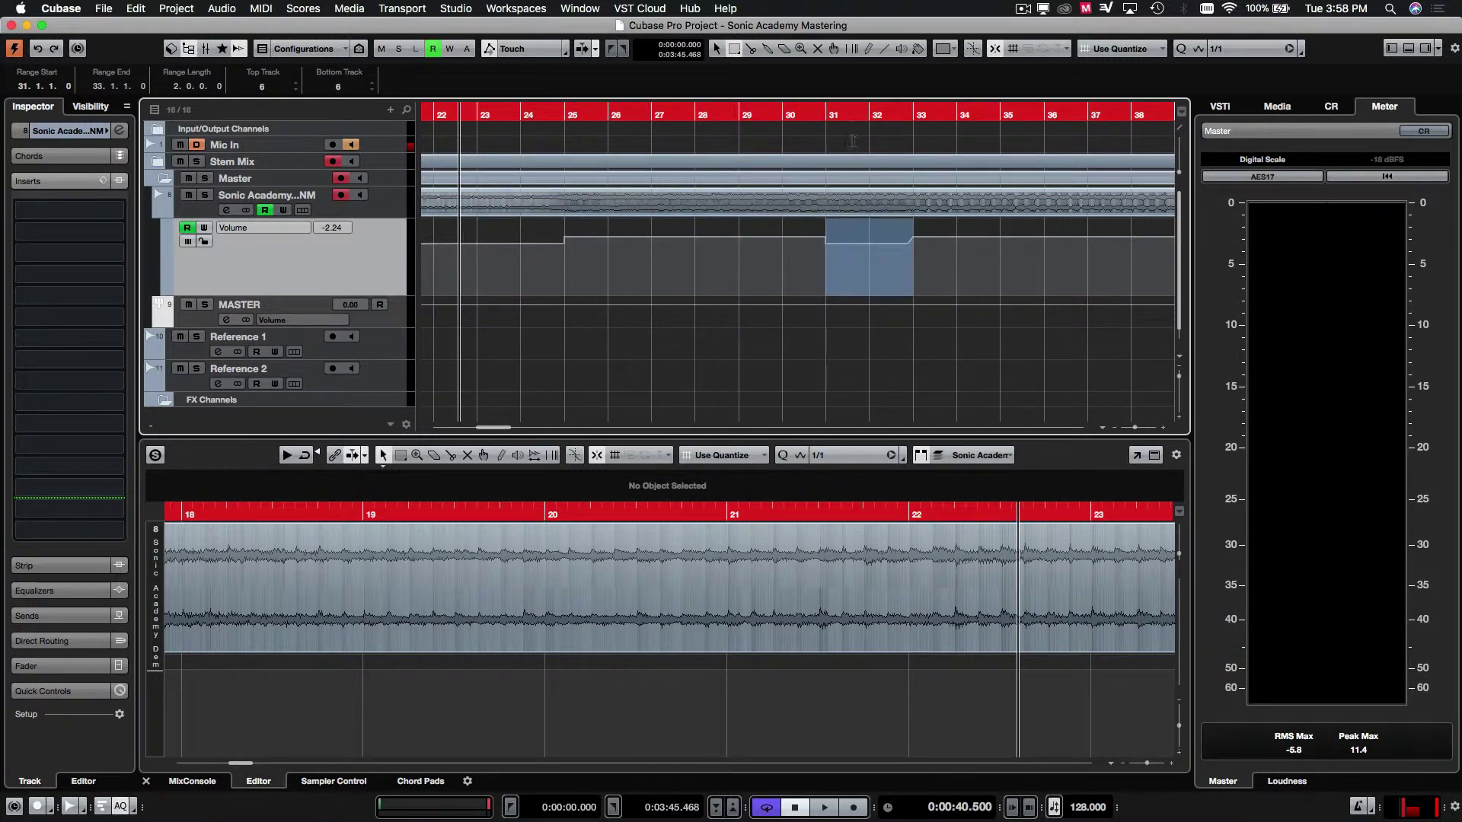
pyautogui.press('space')
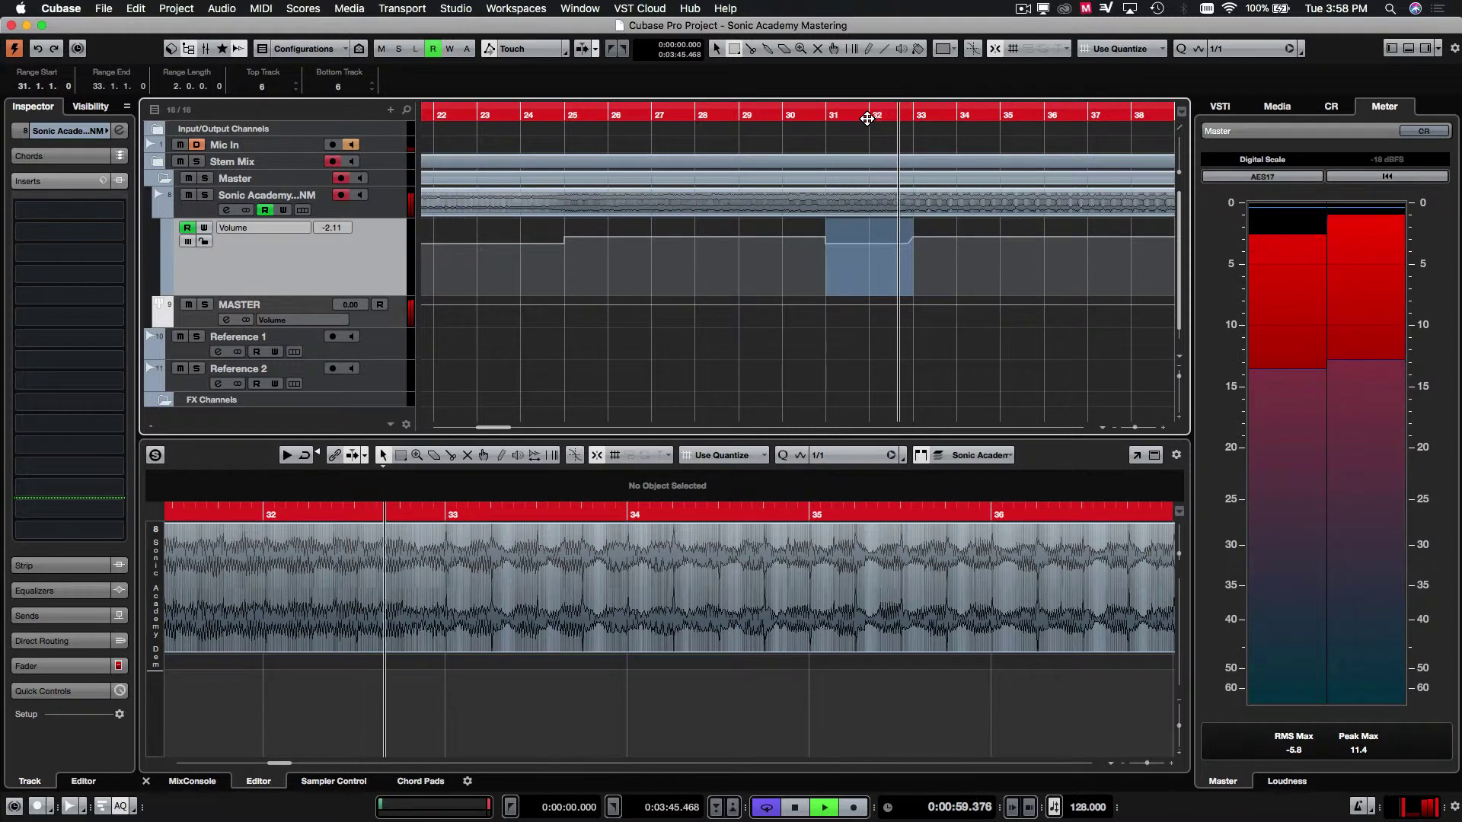
pyautogui.press('space')
# Delete the leftover Volume automation points between bars 23 and 31 so the dip runs straight to bar 32
pyautogui.click(718, 283)
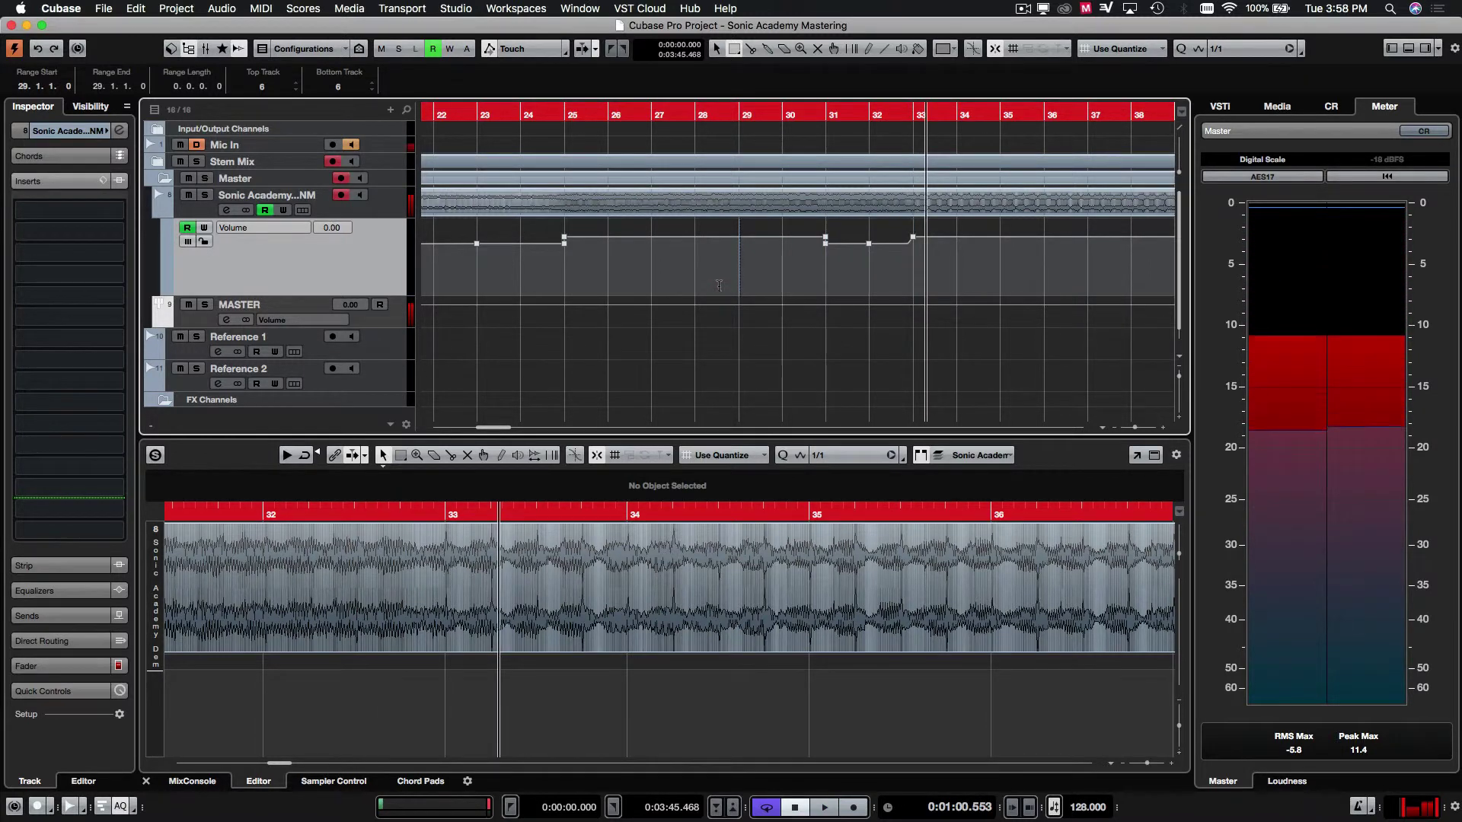
pyautogui.rightClick(718, 283)
pyautogui.click(782, 298)
pyautogui.moveTo(539, 223); pyautogui.dragTo(584, 251)
pyautogui.press('Delete')
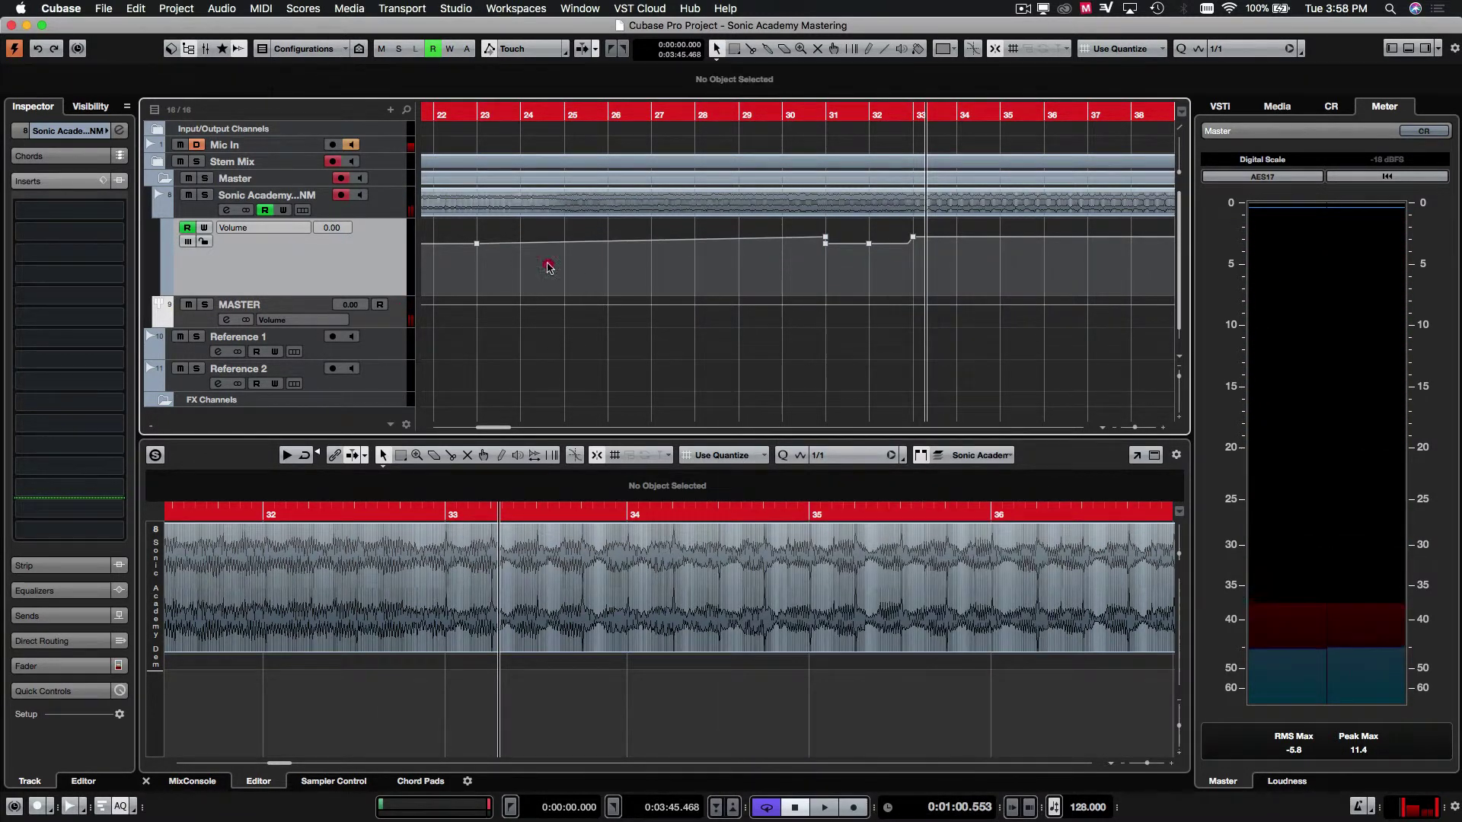
pyautogui.click(477, 243)
pyautogui.press('Delete')
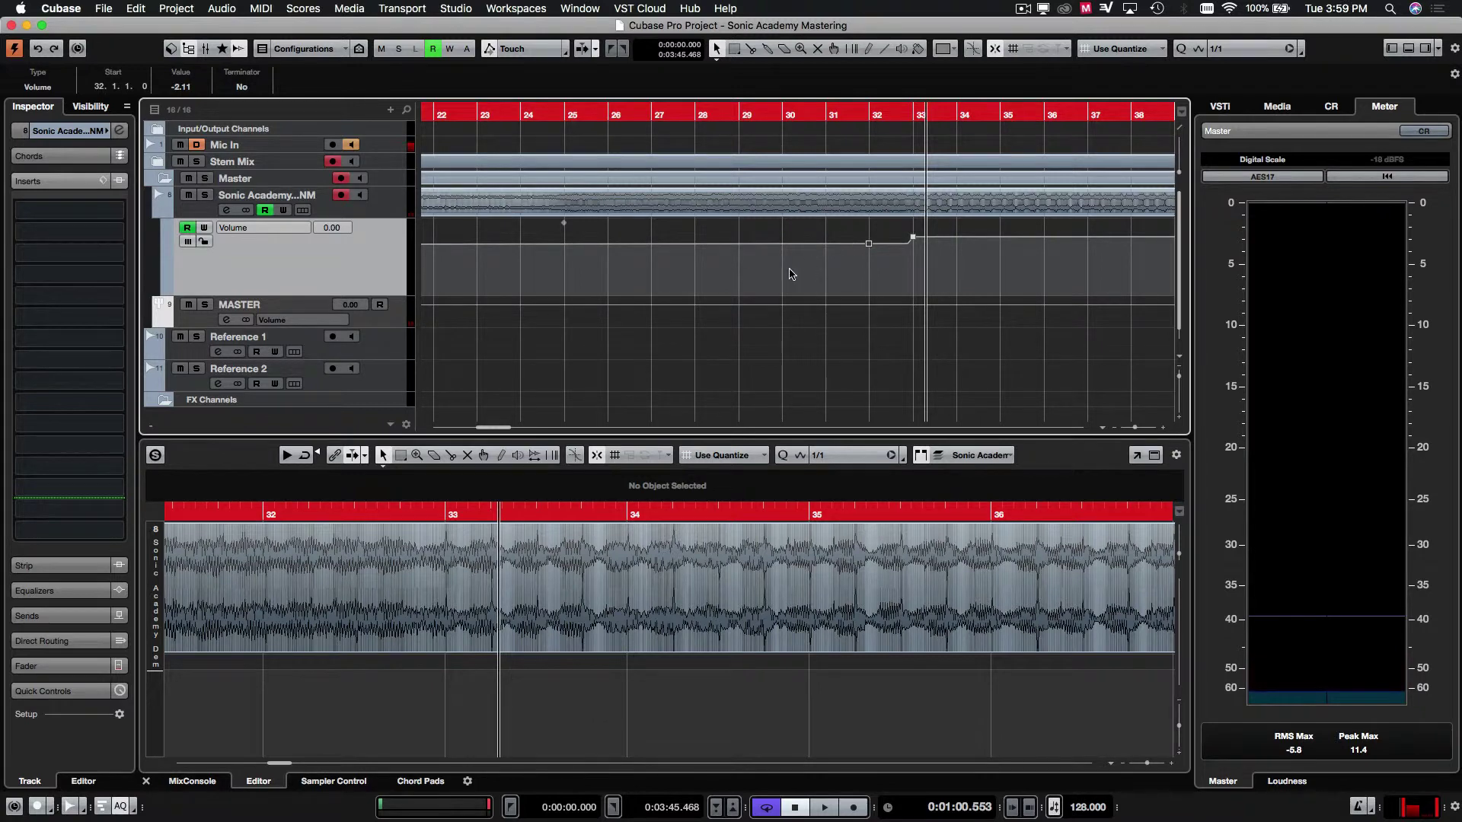
# During playback, move the bar 18 Volume point to bar 19 at about -4.21 dB and lower the bar 32 point to about -3.88 dB
pyautogui.press('g')
pyautogui.press('g')
pyautogui.press('g')
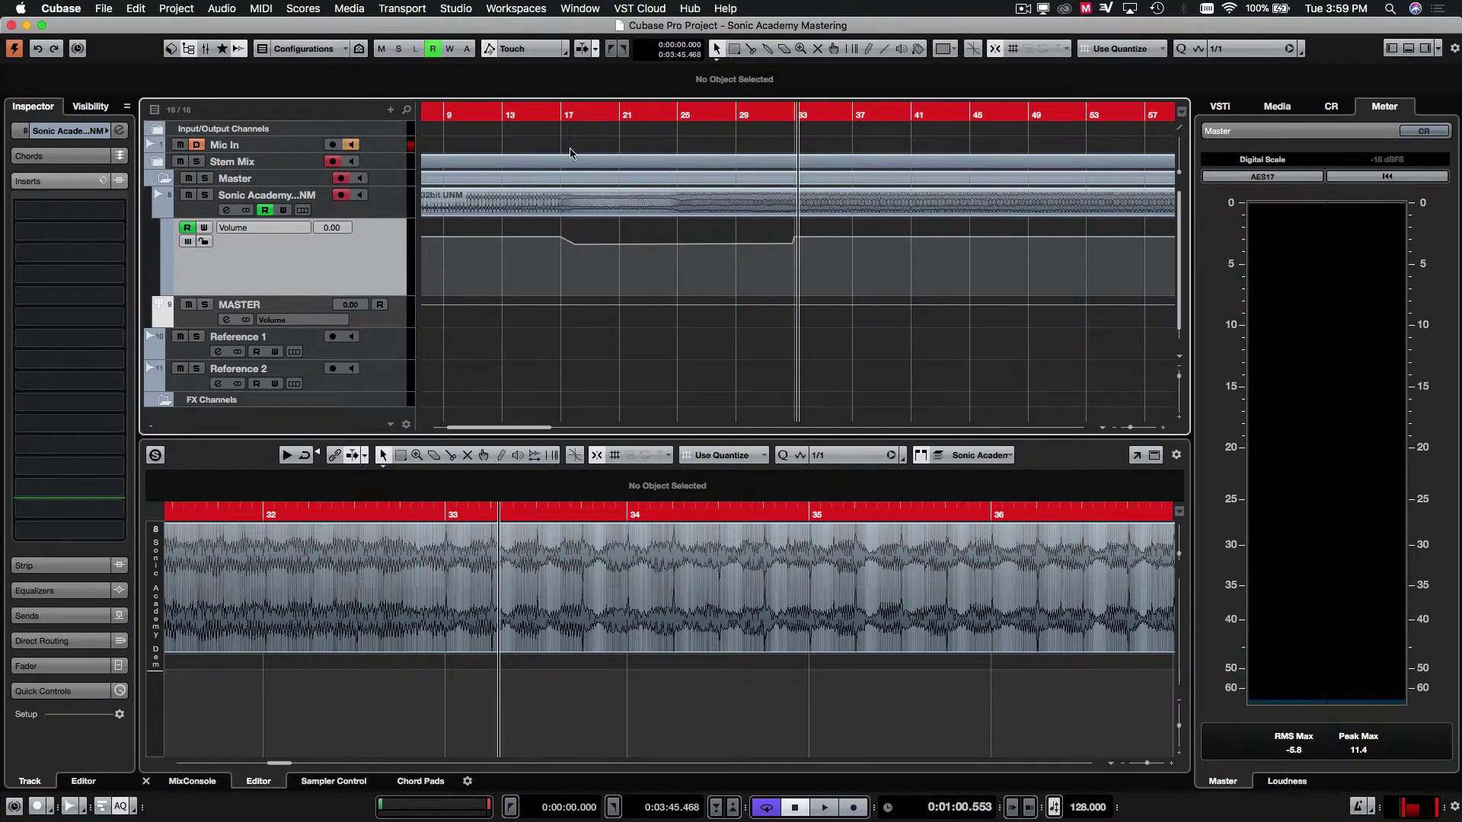
pyautogui.press('space')
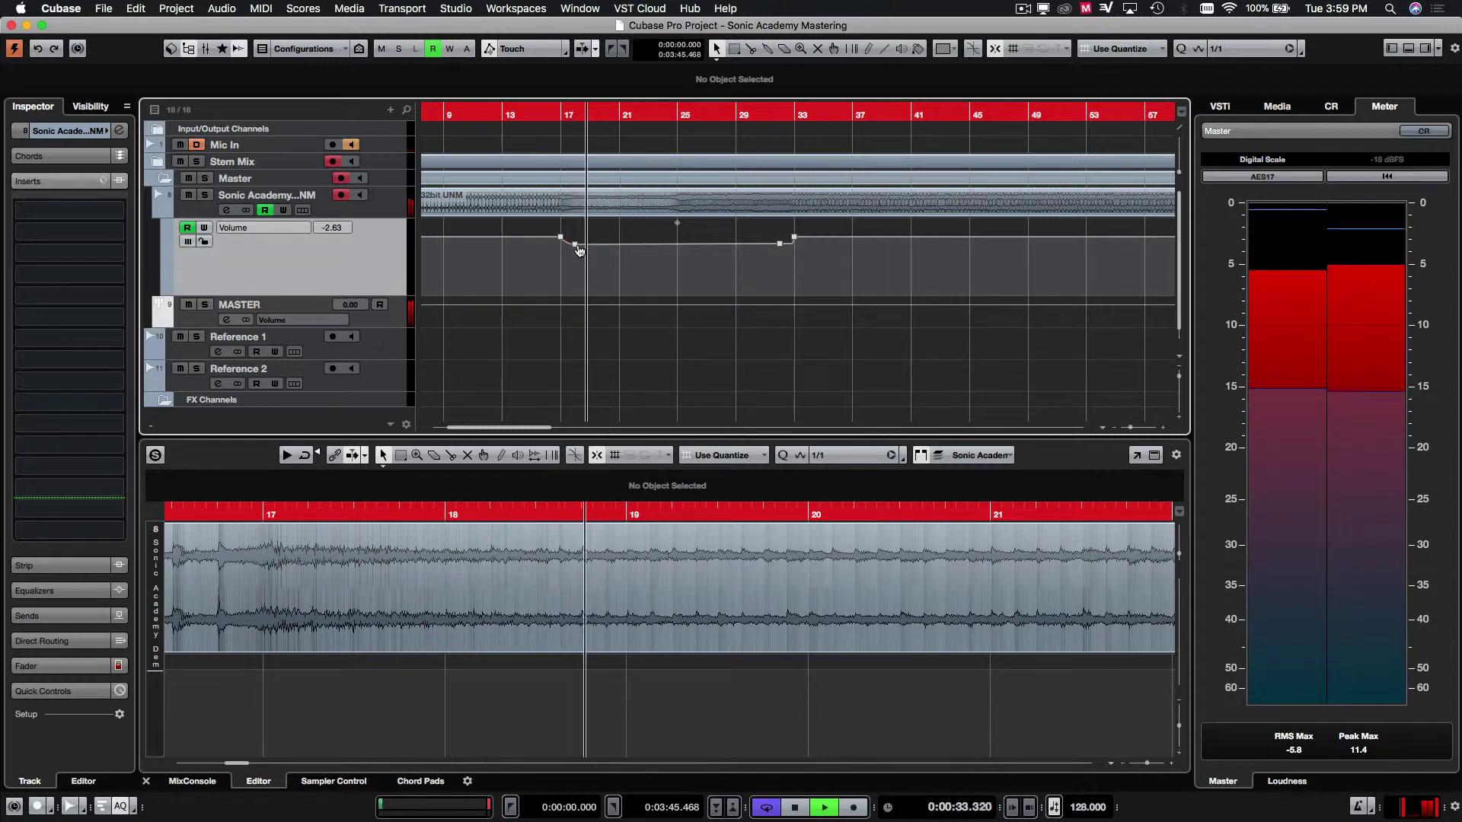
pyautogui.moveTo(574, 245); pyautogui.dragTo(589, 254)
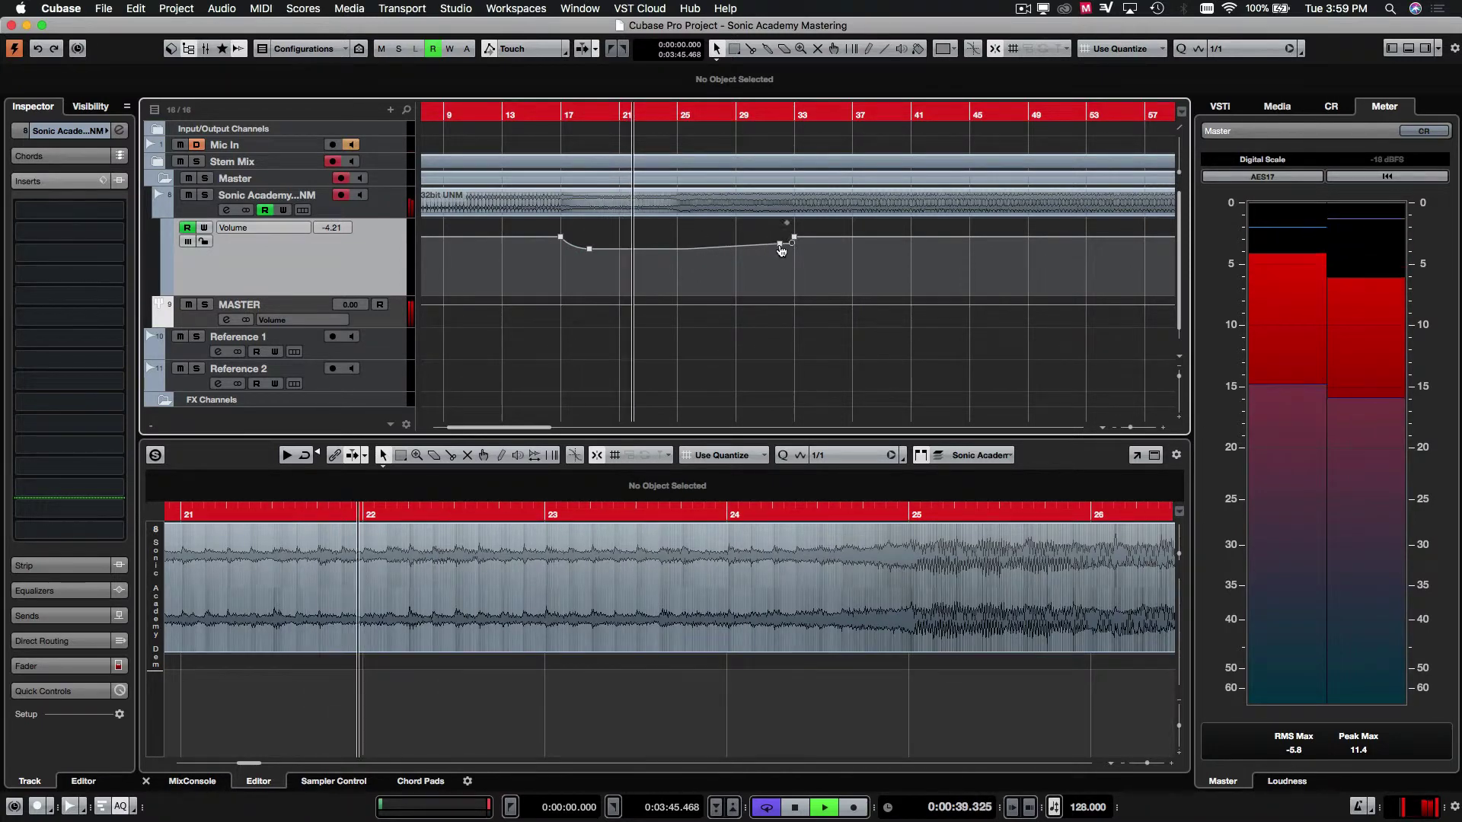
pyautogui.moveTo(780, 243); pyautogui.dragTo(783, 251)
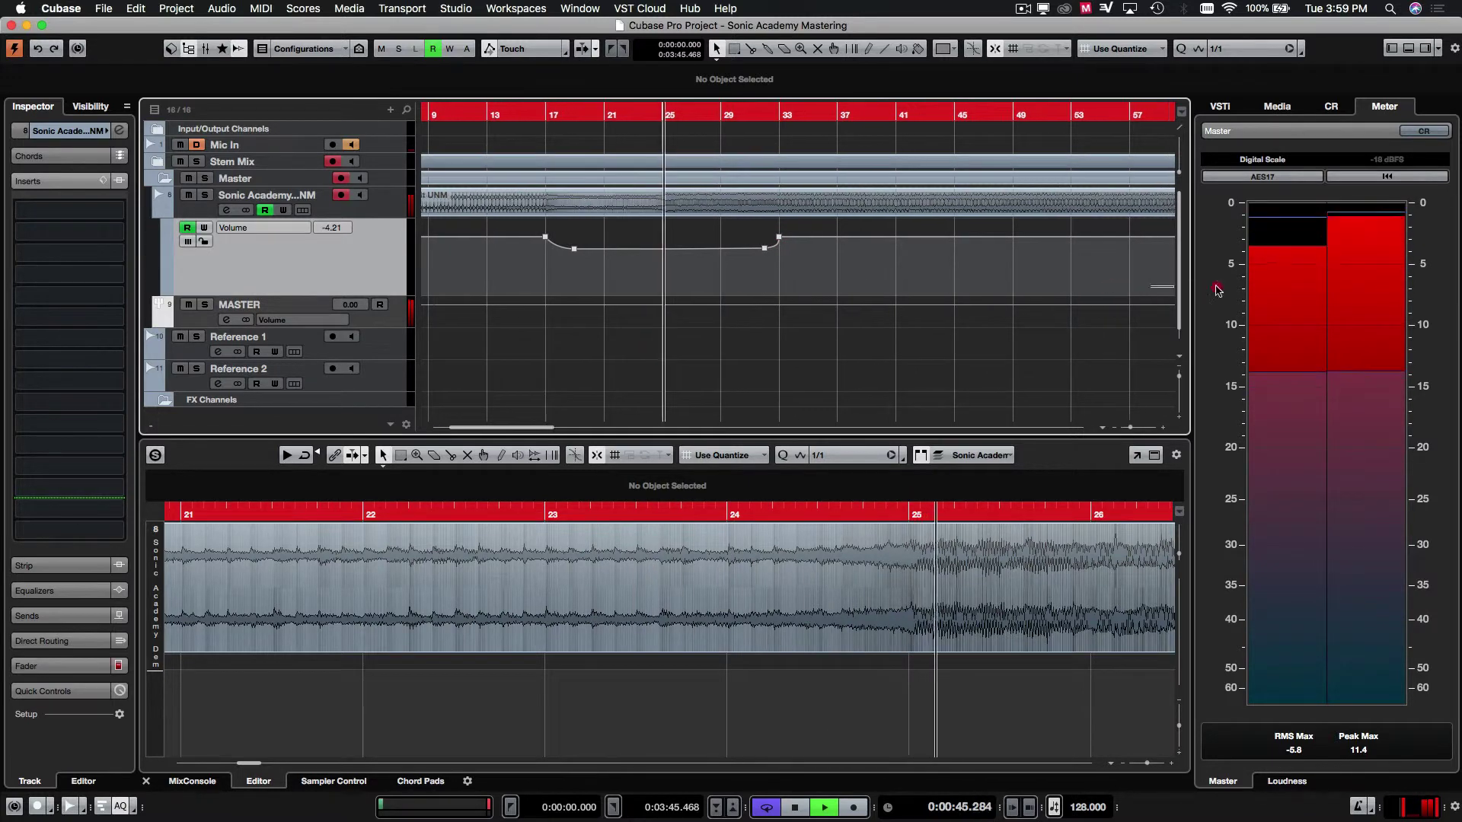
pyautogui.hscroll(5, 519, 277)
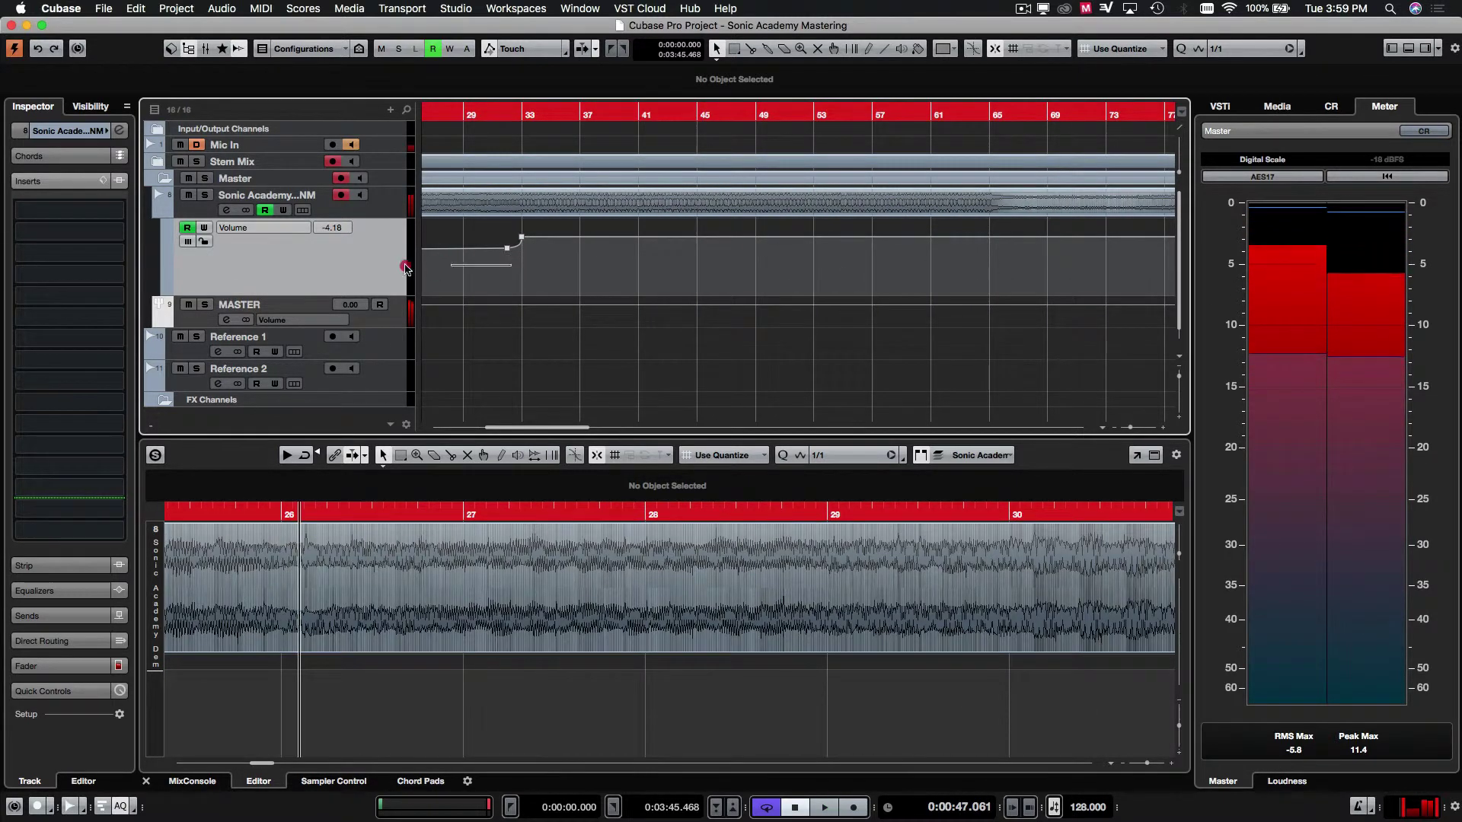
pyautogui.hscroll(-3, 508, 257)
pyautogui.click(666, 249)
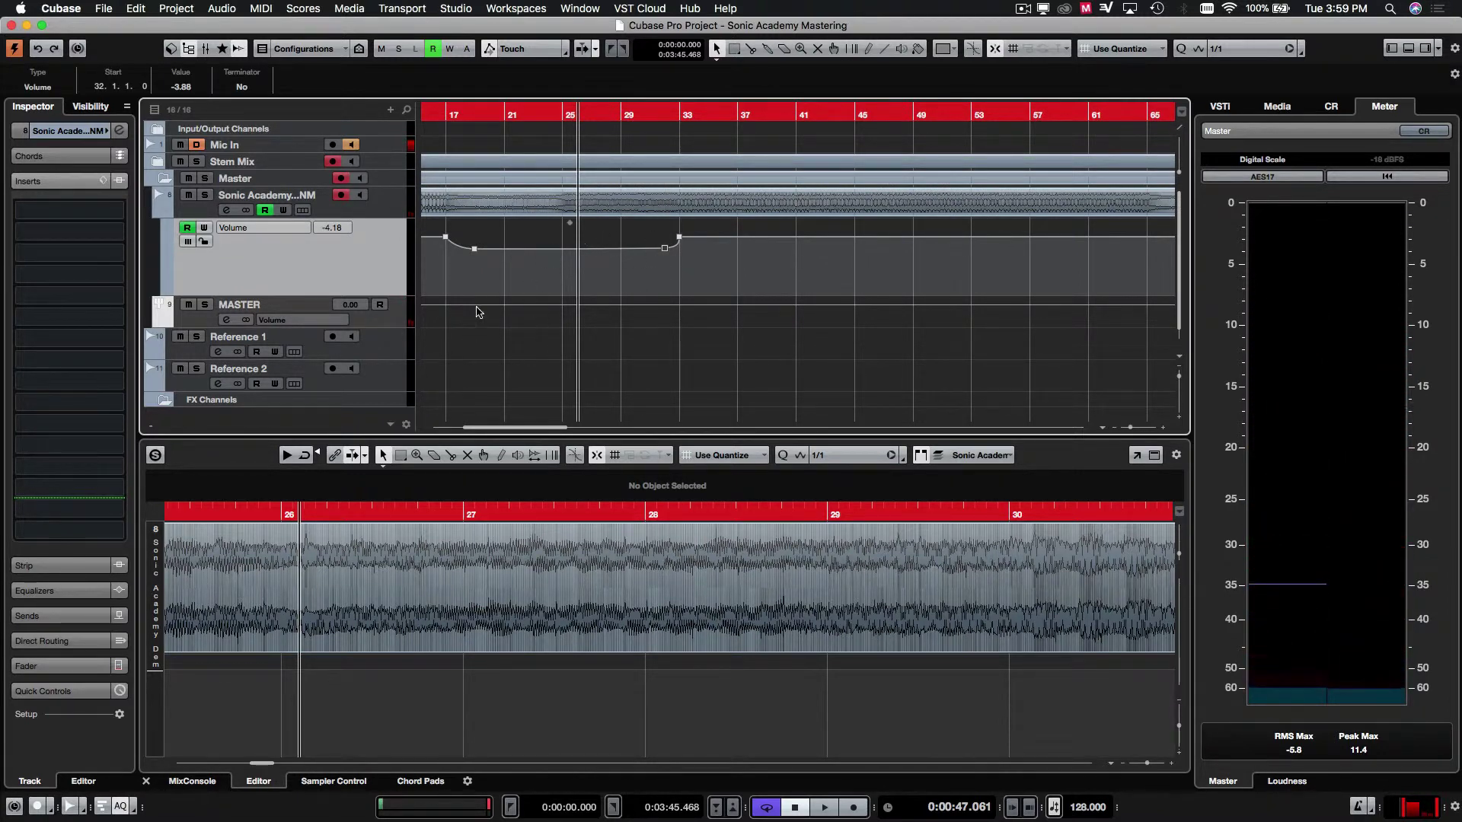
# Select the MASTER track and audition the transition out of the volume dip around bar 33
pyautogui.click(395, 323)
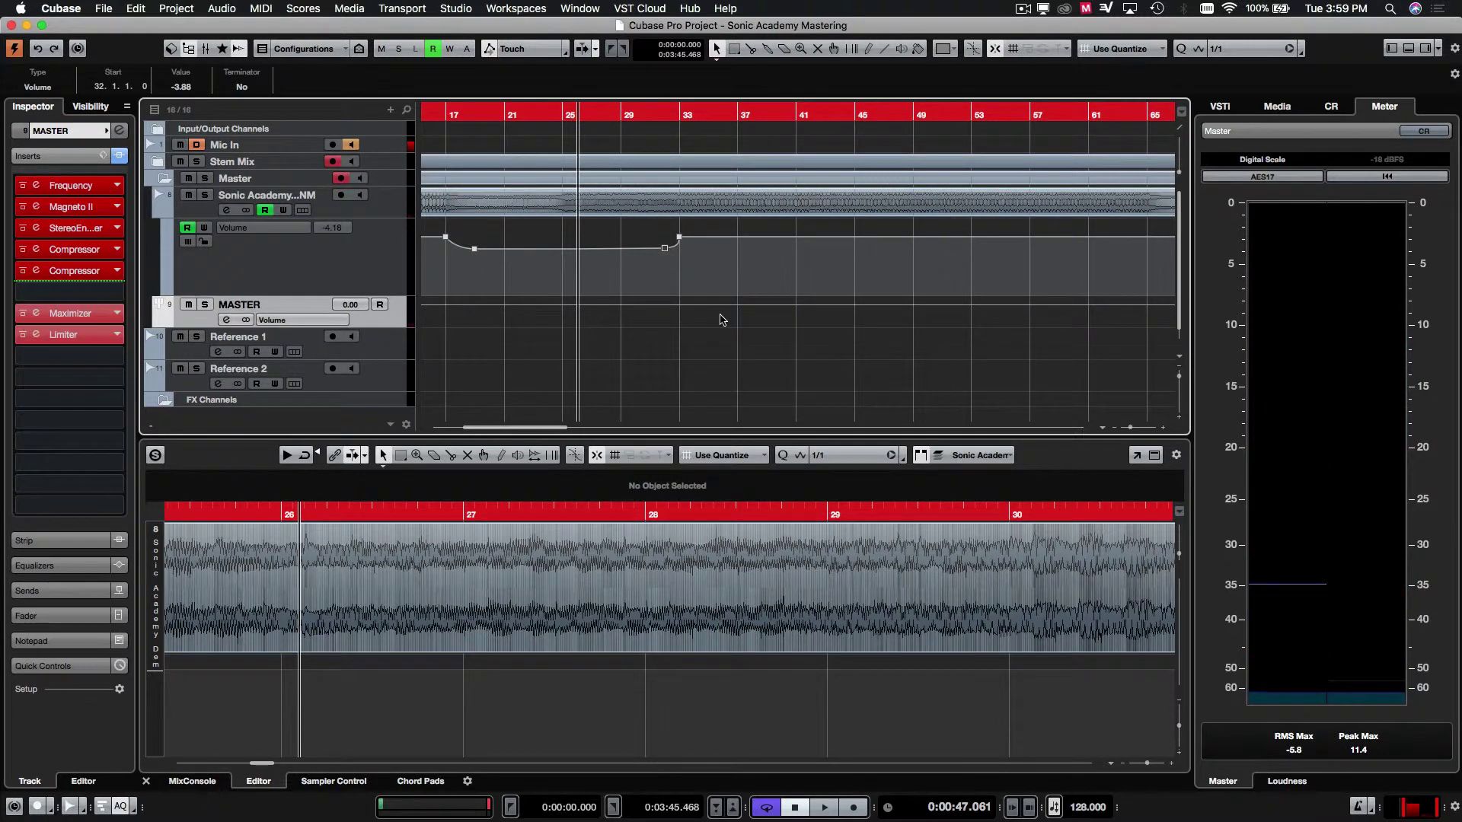
pyautogui.click(646, 118)
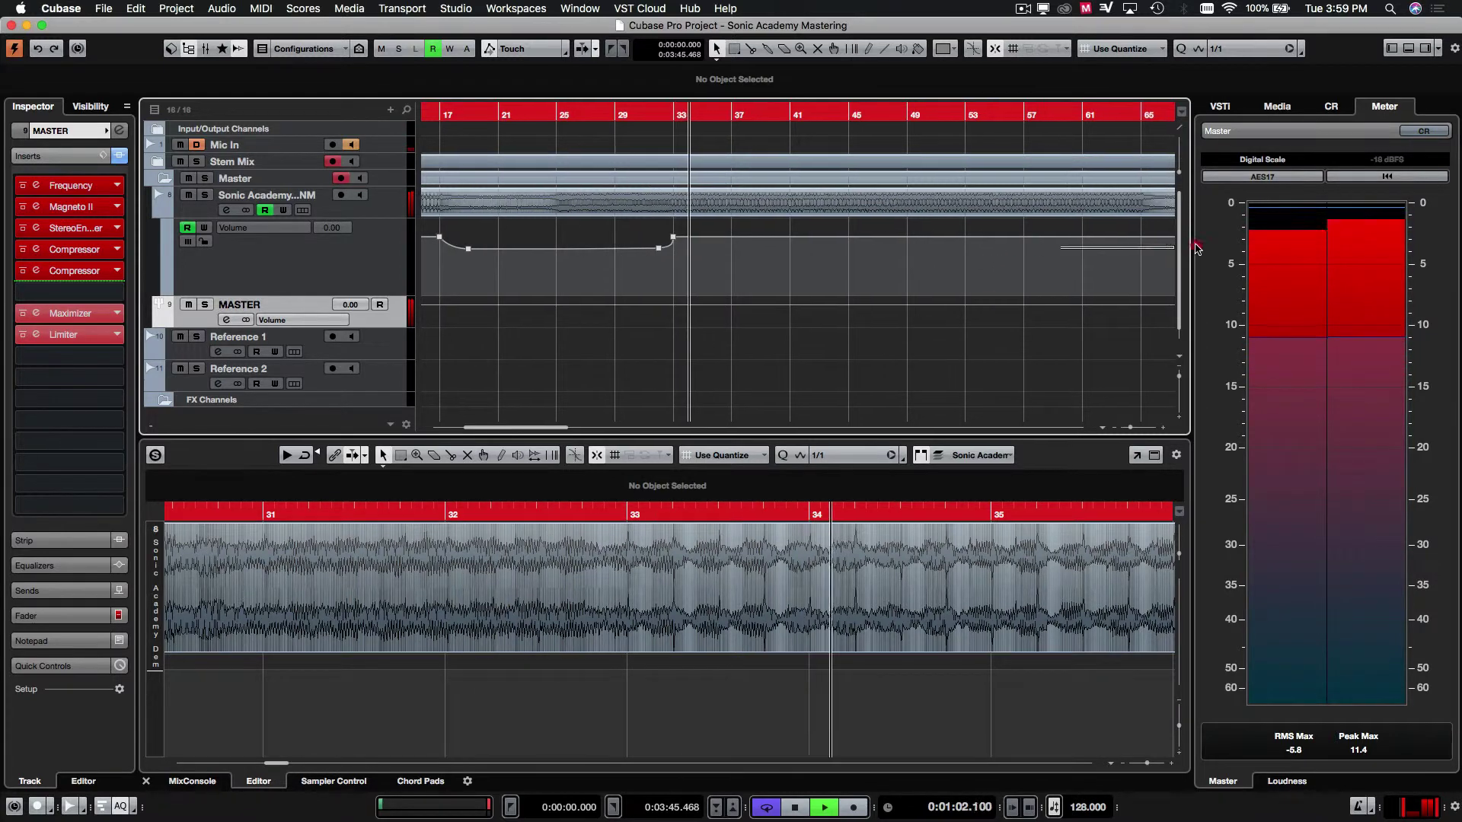
pyautogui.hscroll(10, 761, 266)
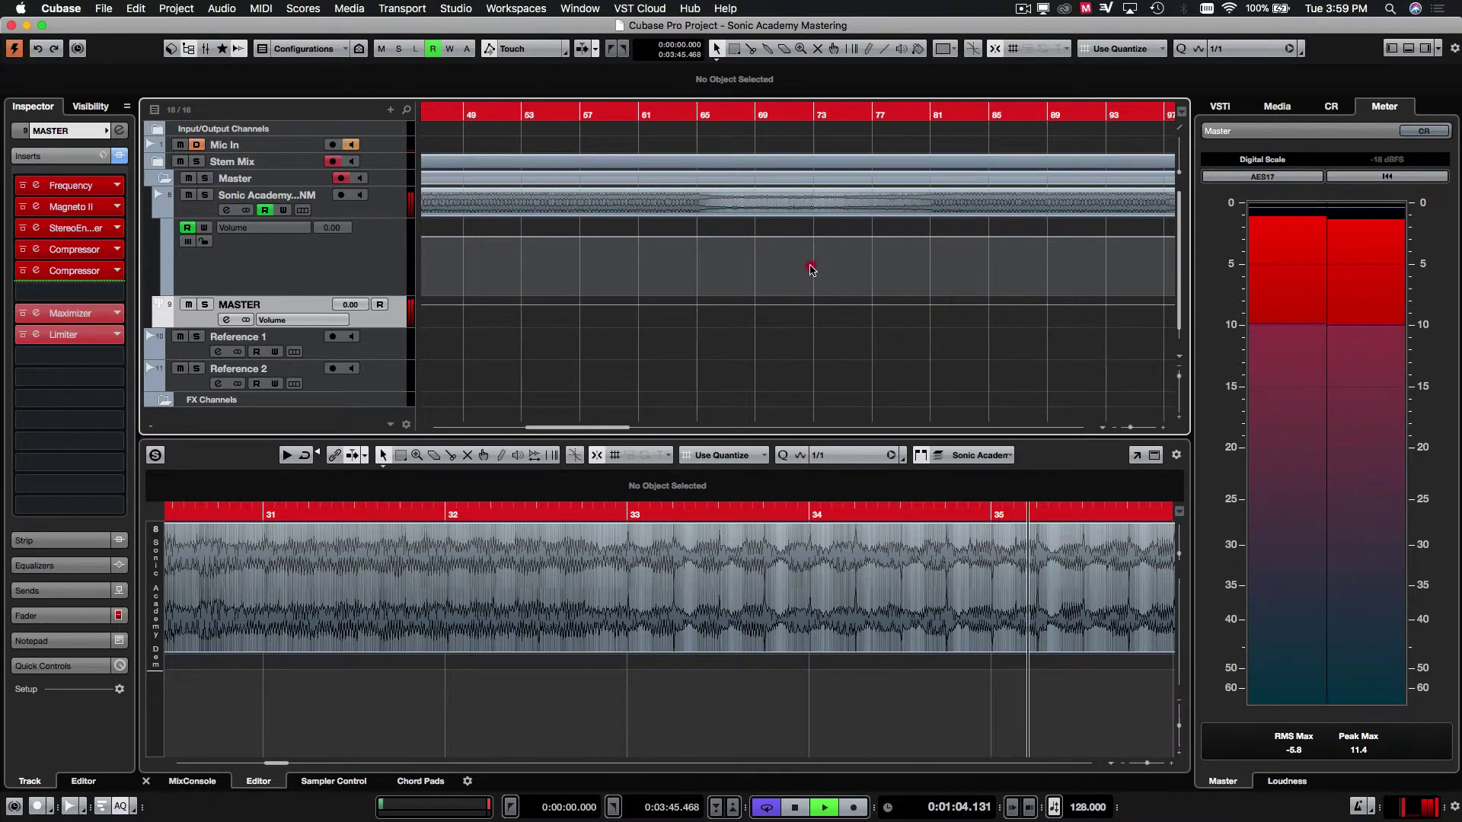
pyautogui.press('space')
# Add Volume automation points at bars 65 and 66 on the demo track, lowering the bar 66 point to about -4.92 dB during playback
pyautogui.click(695, 237)
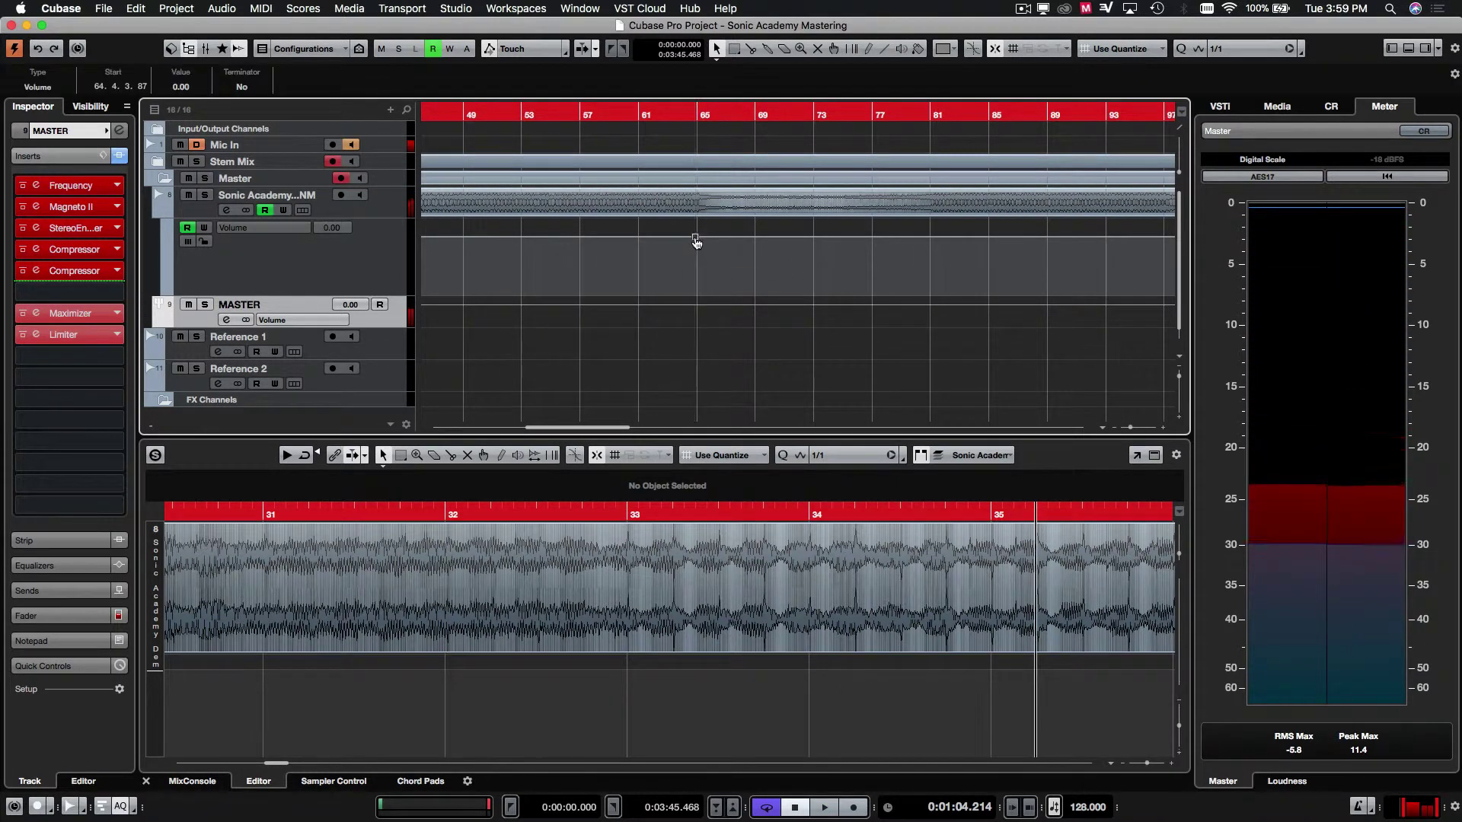
pyautogui.click(711, 244)
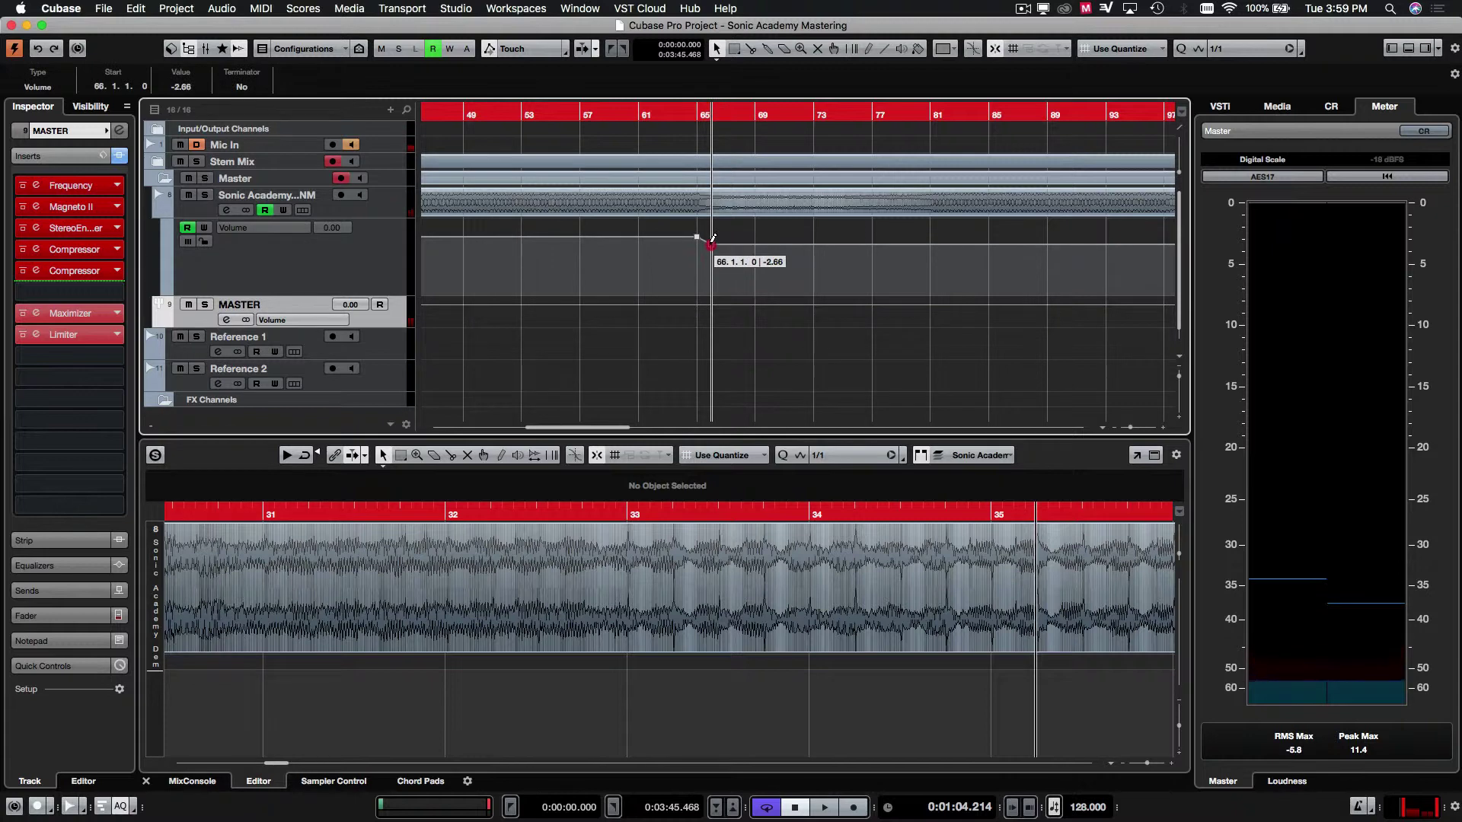
pyautogui.click(687, 117)
pyautogui.press('space')
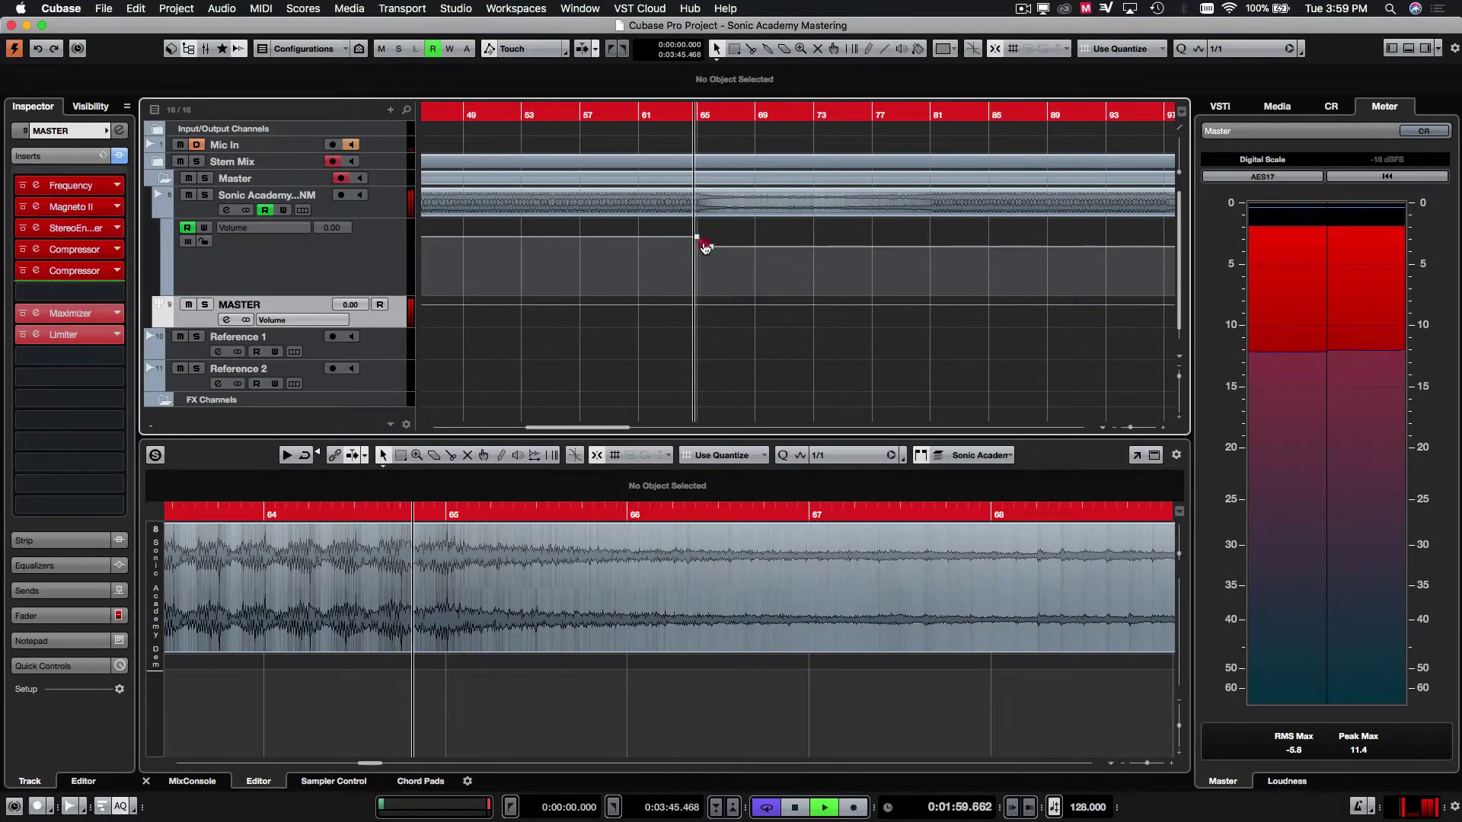
pyautogui.moveTo(709, 242); pyautogui.dragTo(713, 257)
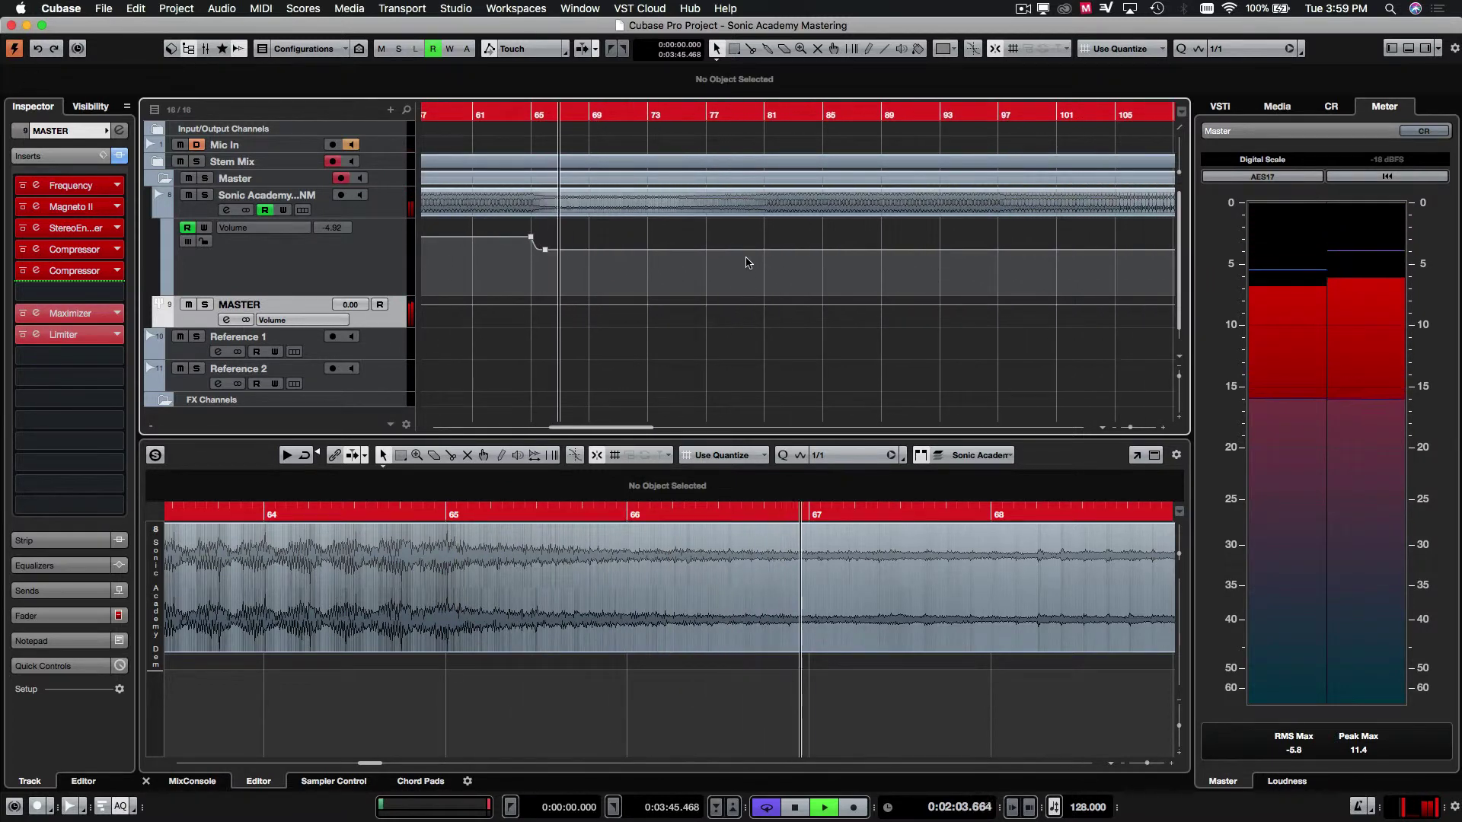
# Extend the Volume dip with points at bars 73 and 81 and level it at about -6.08 dB from bar 66
pyautogui.moveTo(718, 249); pyautogui.dragTo(647, 259)
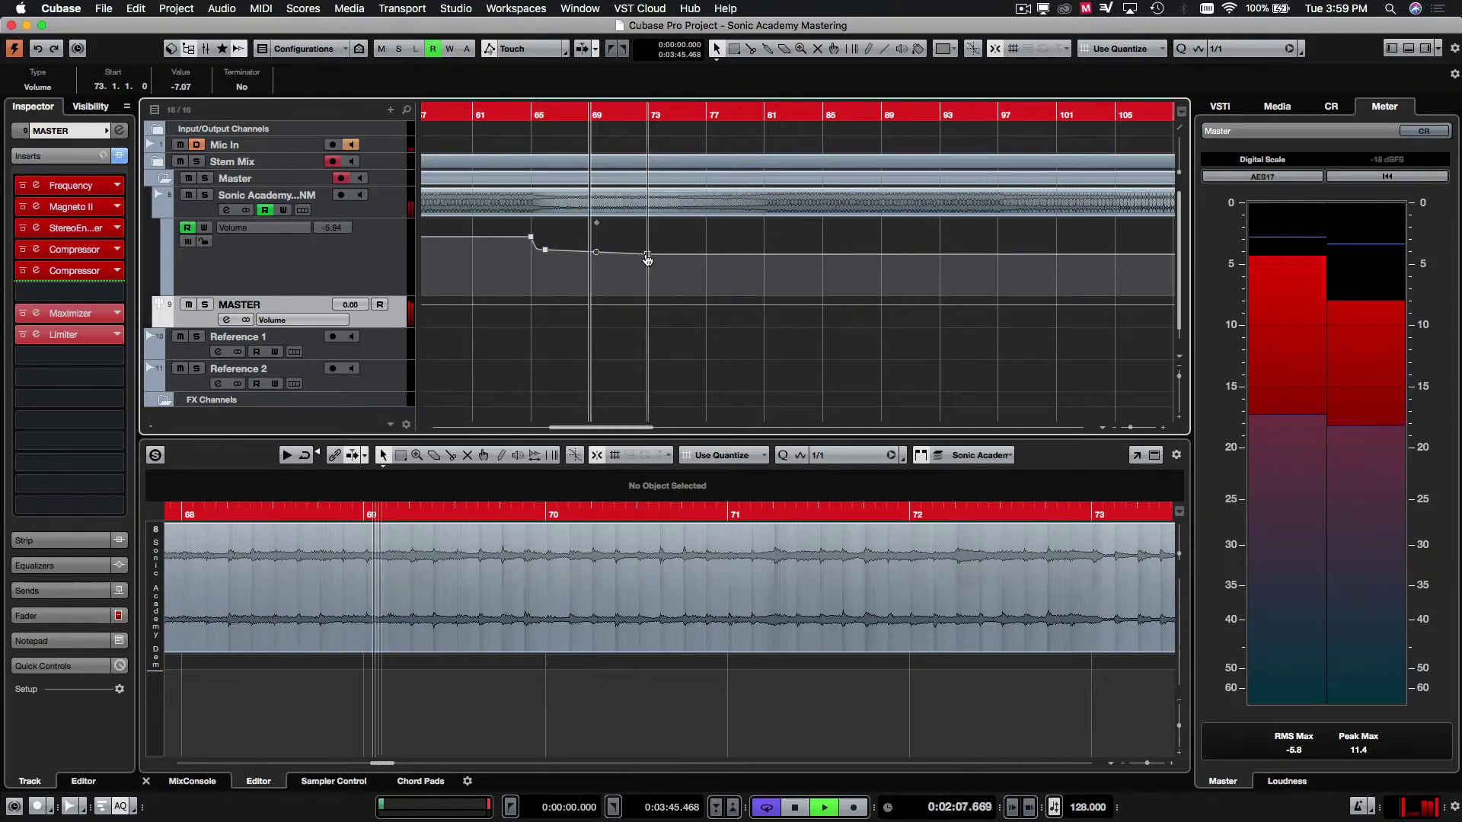
pyautogui.moveTo(750, 254); pyautogui.dragTo(764, 253)
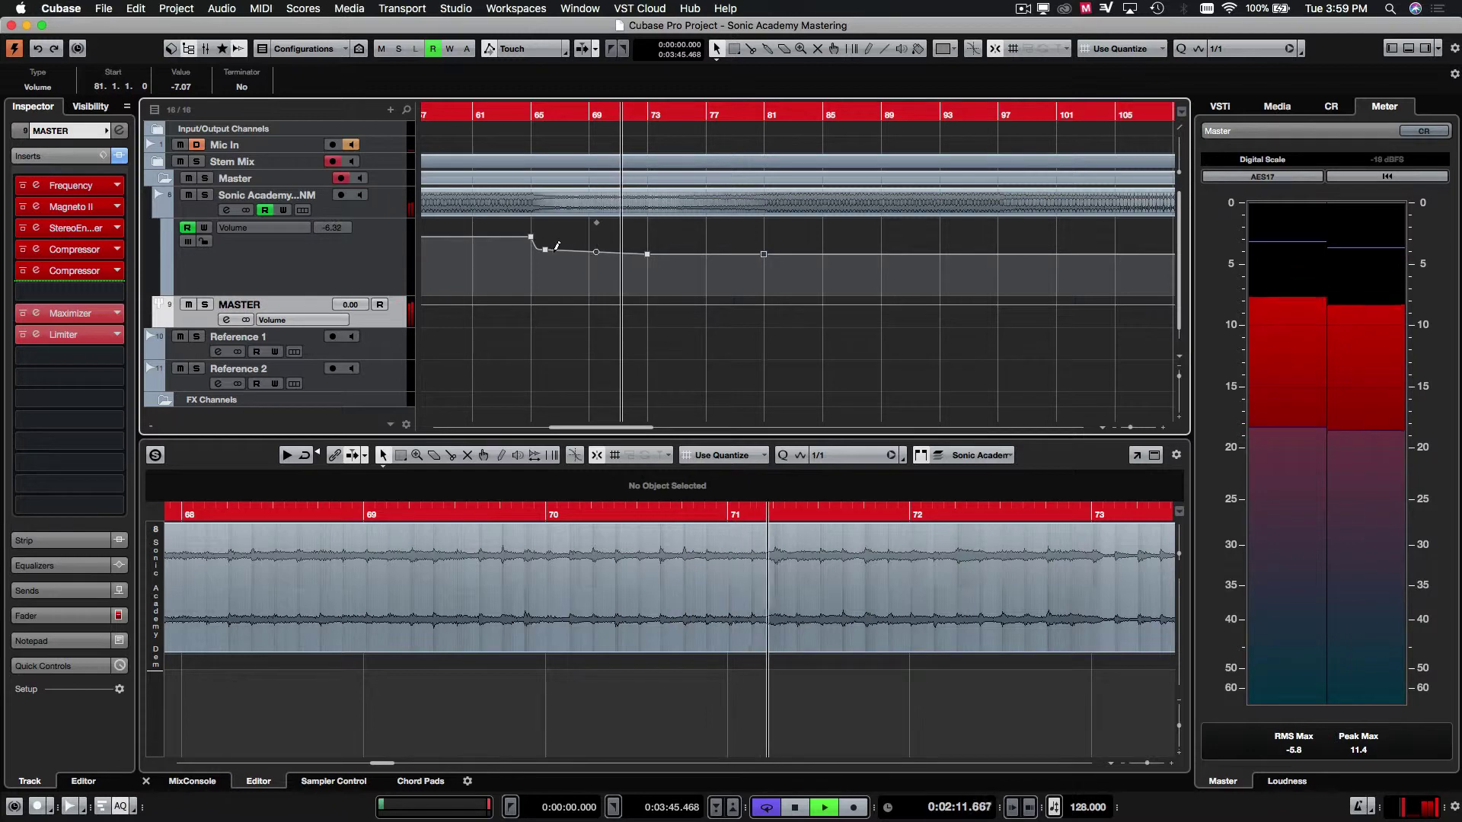
pyautogui.moveTo(545, 250); pyautogui.dragTo(548, 256)
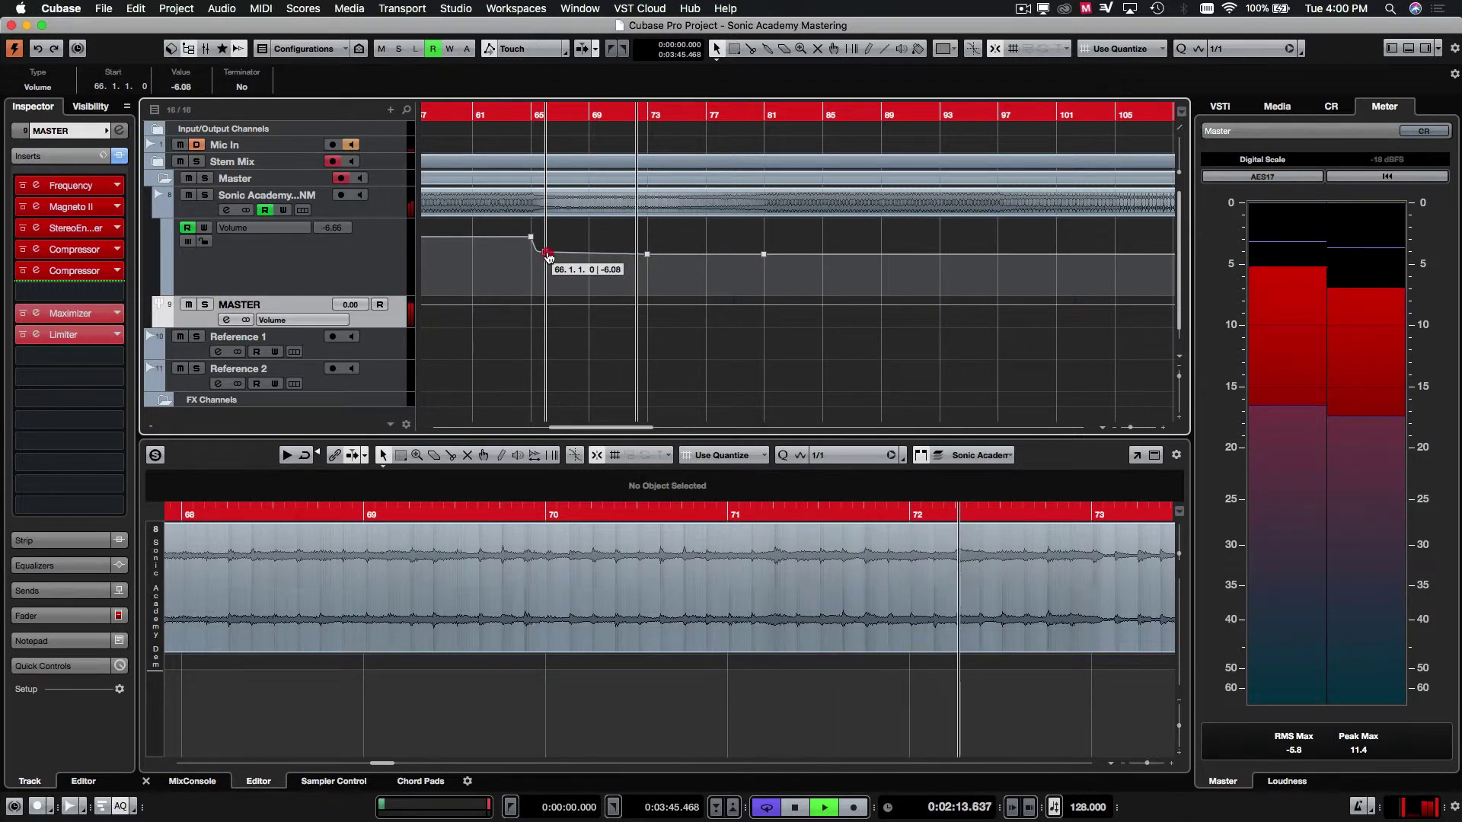
pyautogui.moveTo(764, 255); pyautogui.dragTo(764, 252)
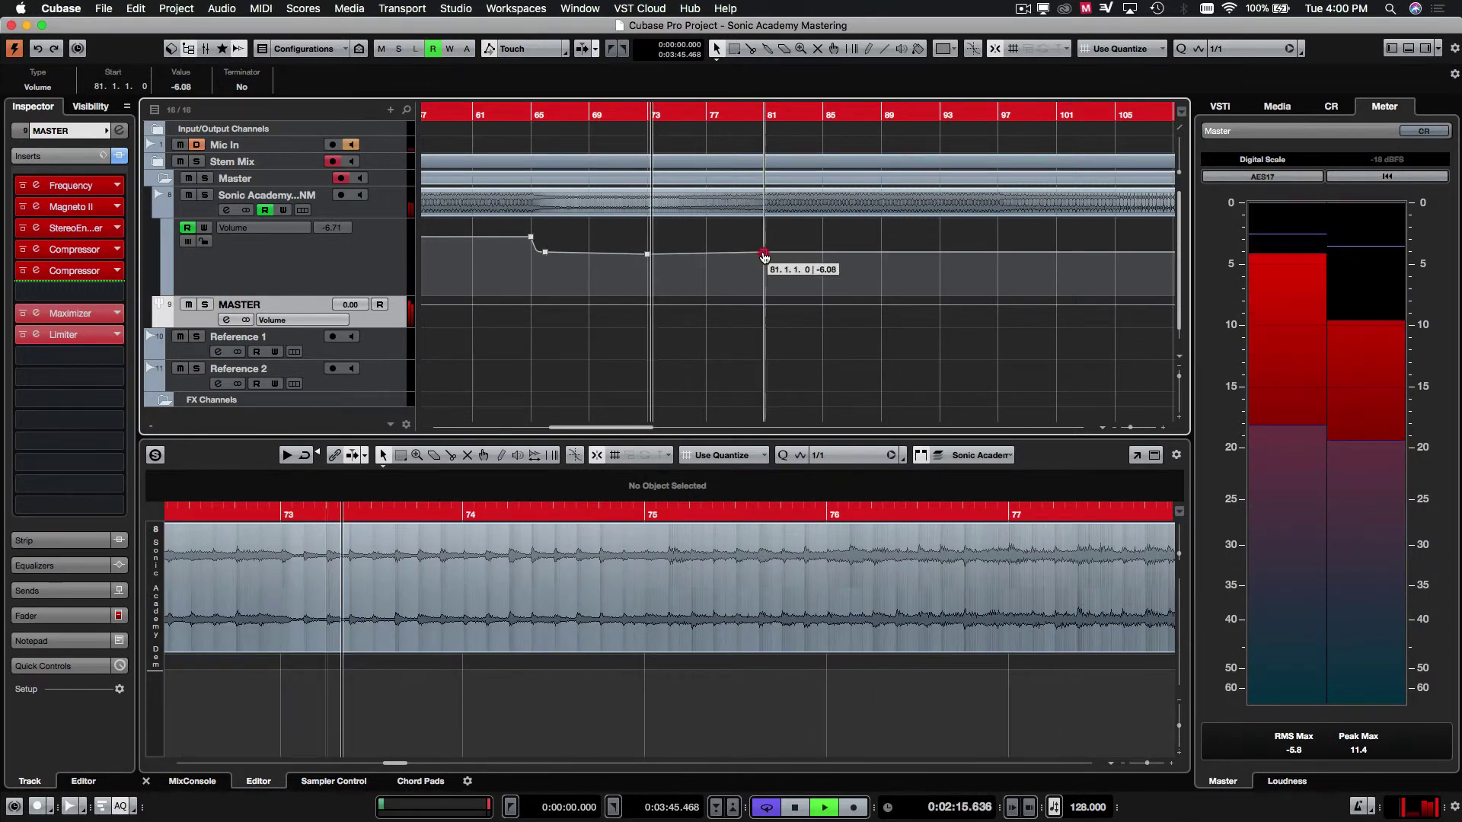
pyautogui.click(648, 254)
pyautogui.press('BackSpace')
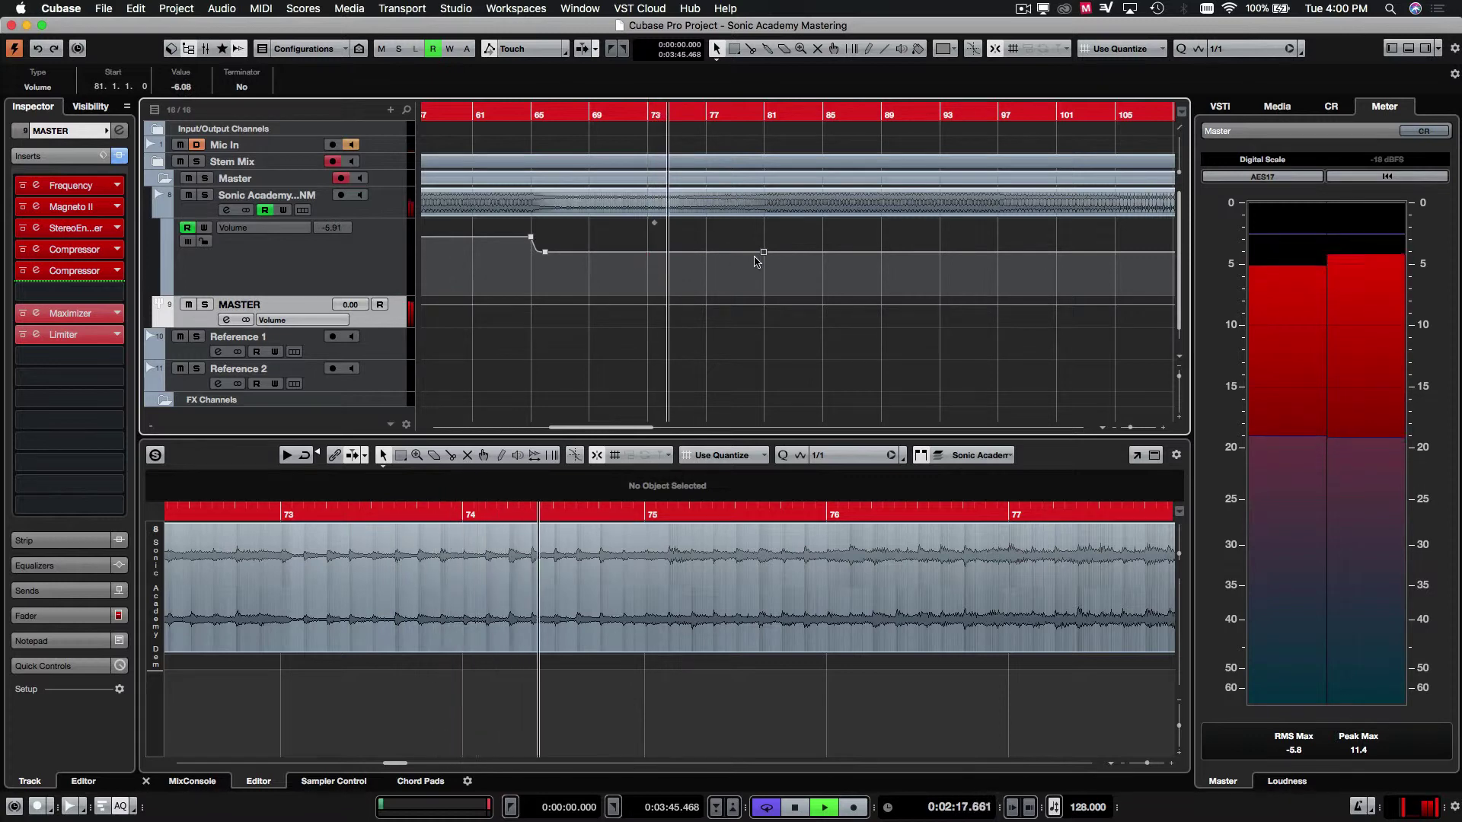
# Set the bar 81 Volume point to 0 dB so the dip ramps back up from bar 73
pyautogui.moveTo(763, 252); pyautogui.dragTo(764, 245)
pyautogui.click(186, 88)
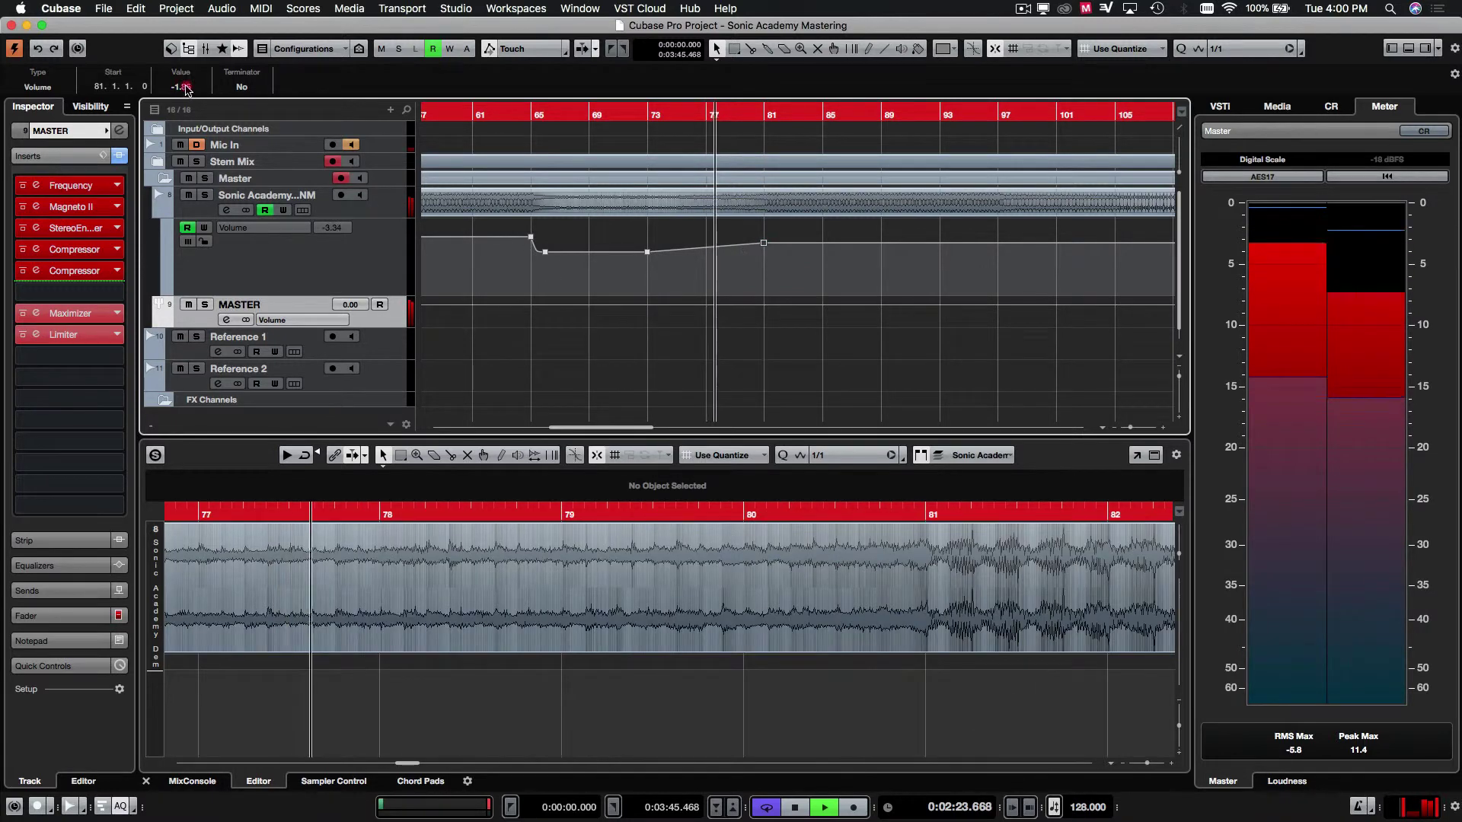
pyautogui.write('1')
pyautogui.press('Return')
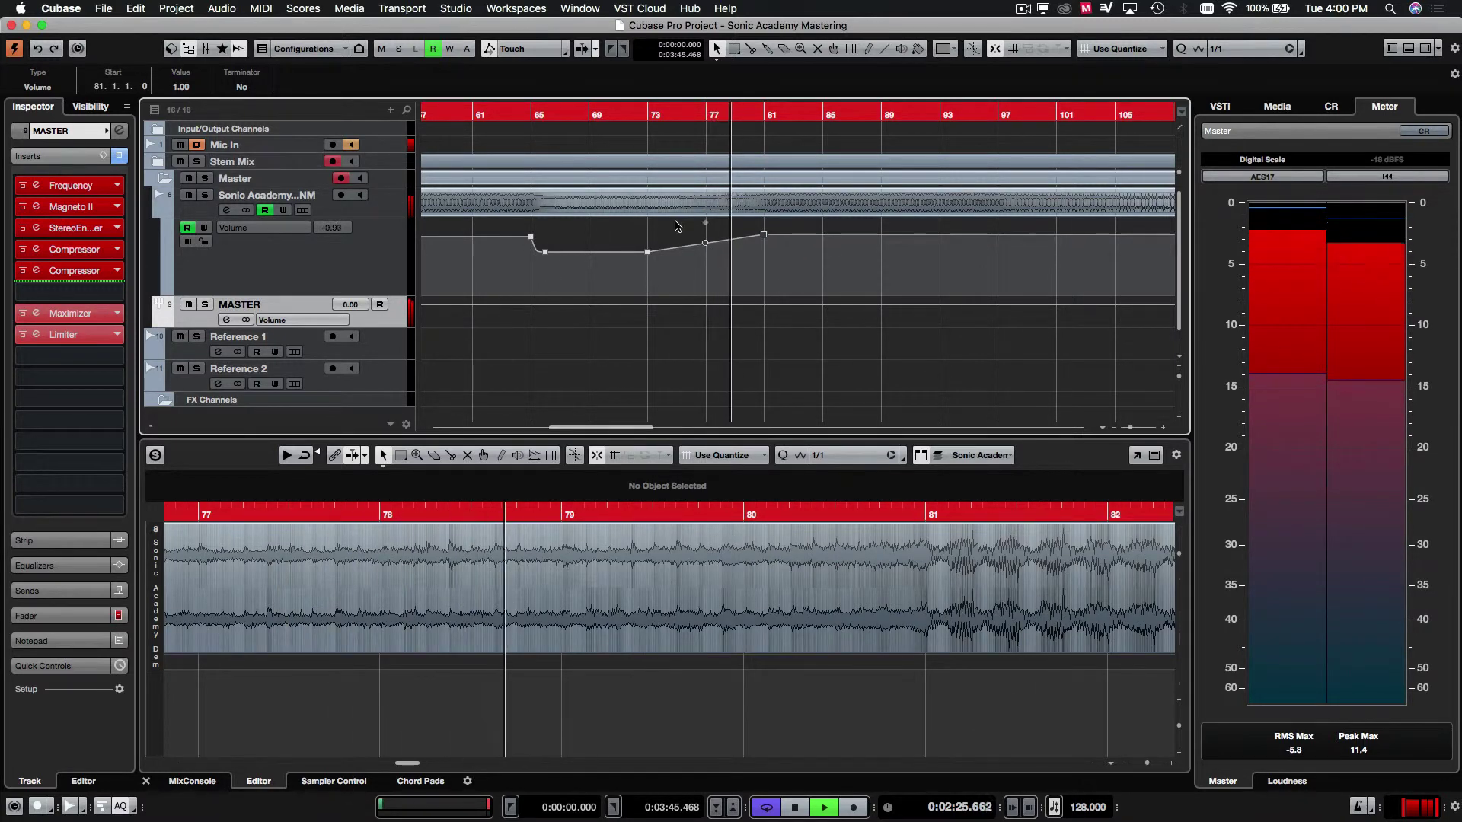
pyautogui.click(167, 86)
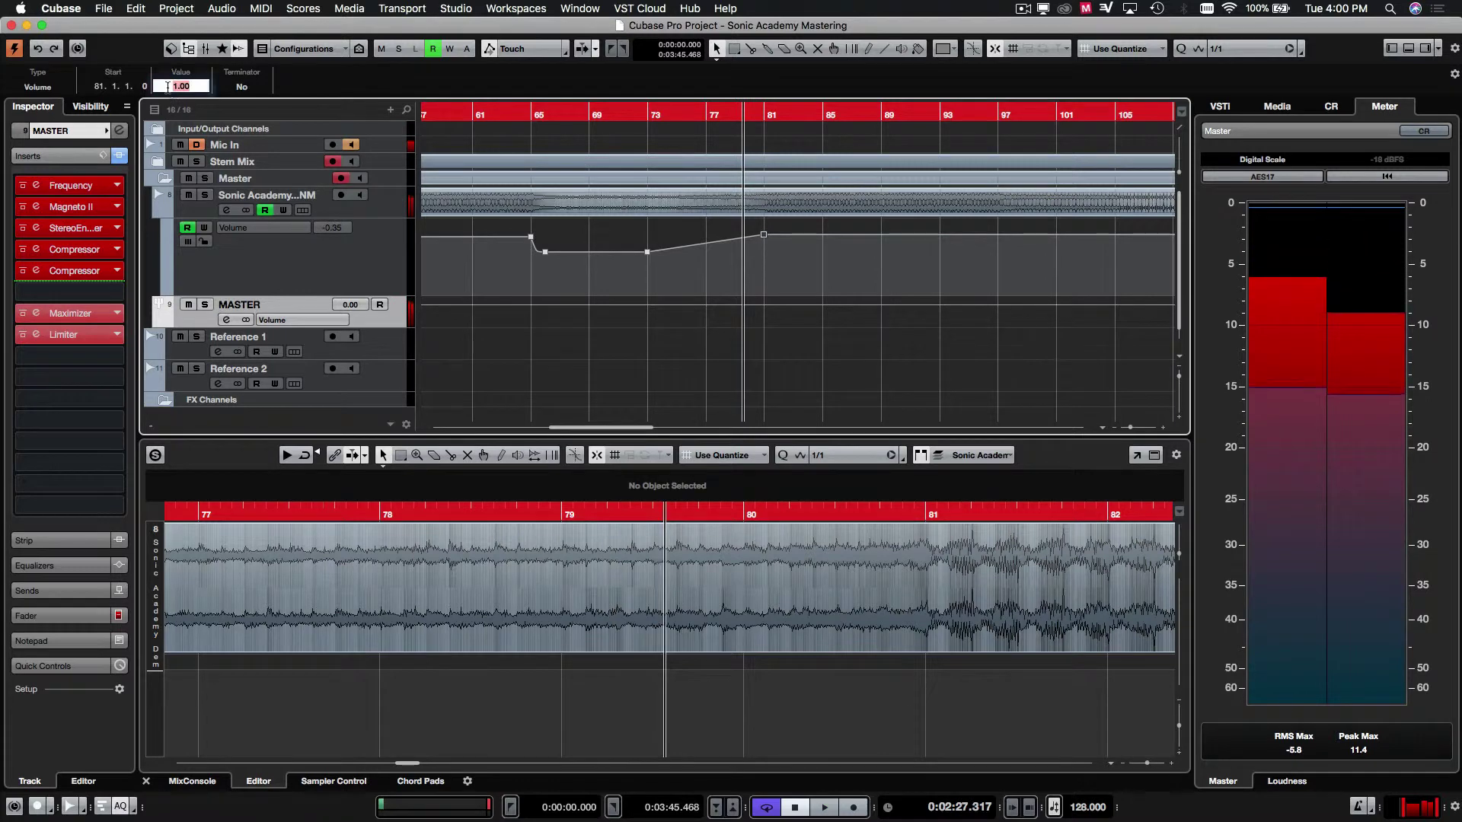
pyautogui.write('0')
pyautogui.press('Return')
# Bend the Volume ramp between bars 73 and 81 so it rises just before bar 81, and audition the transition
pyautogui.click(649, 235)
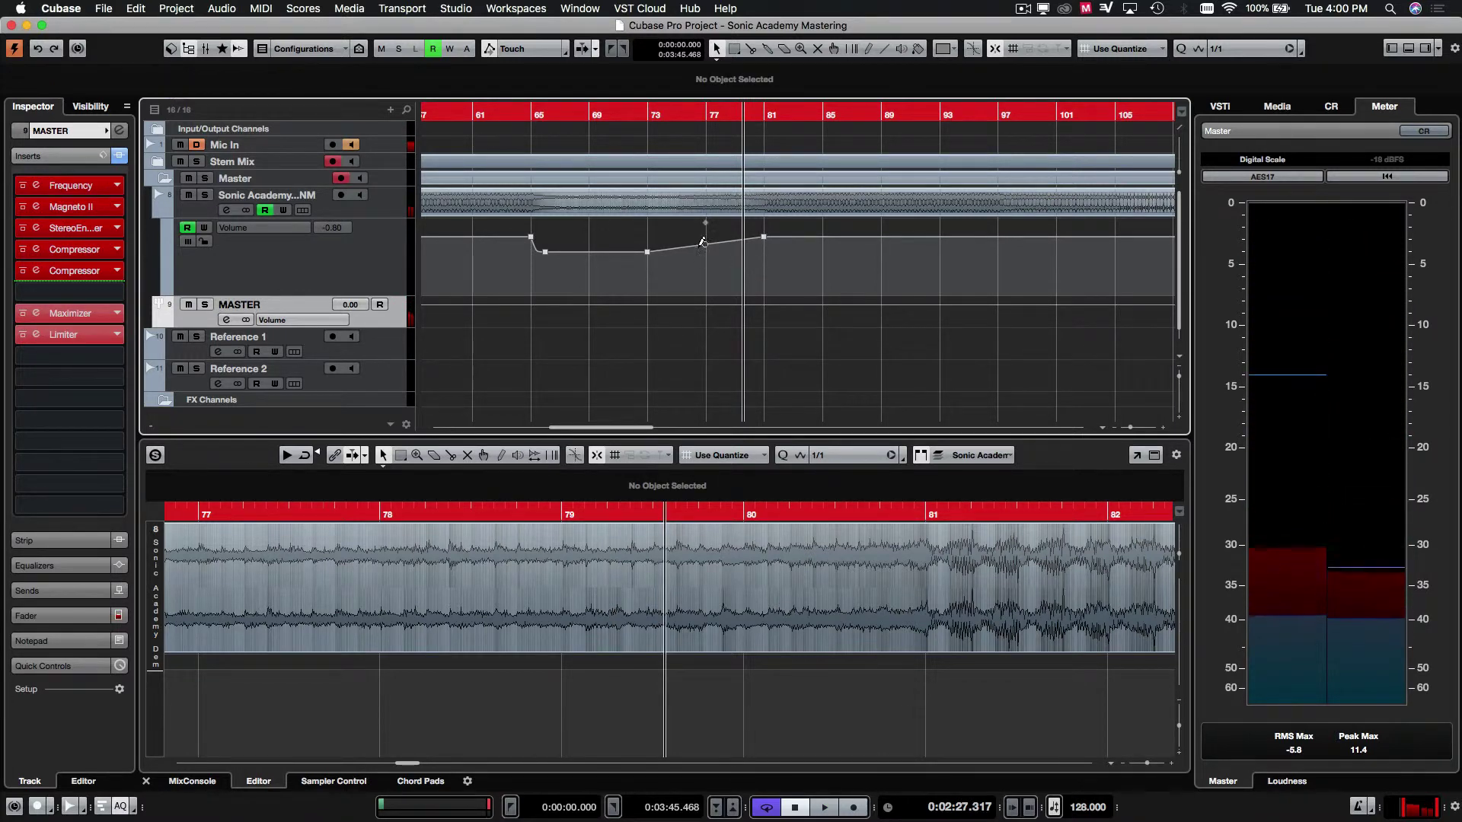
pyautogui.moveTo(702, 242); pyautogui.dragTo(740, 258)
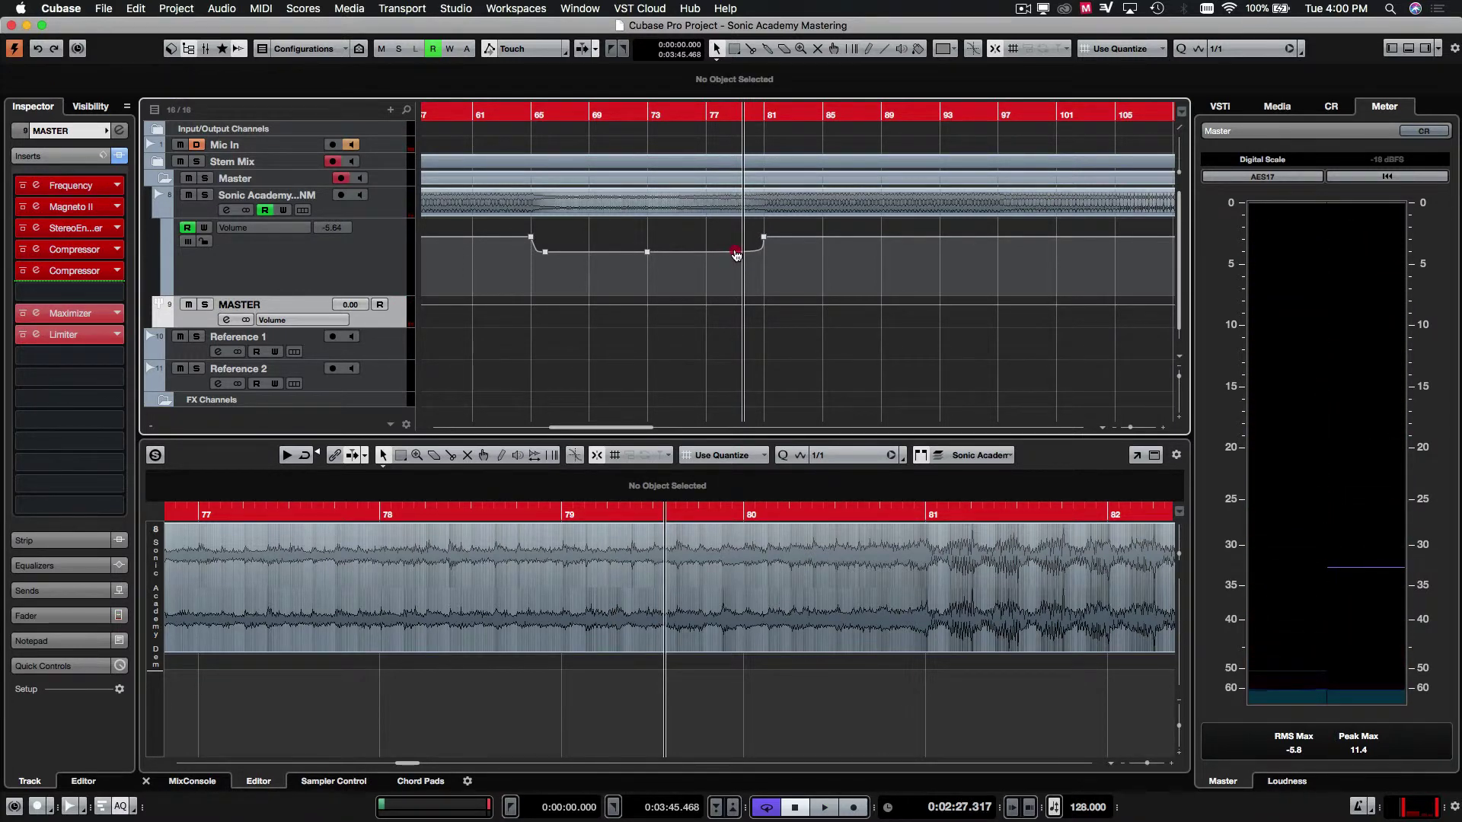
pyautogui.press('space')
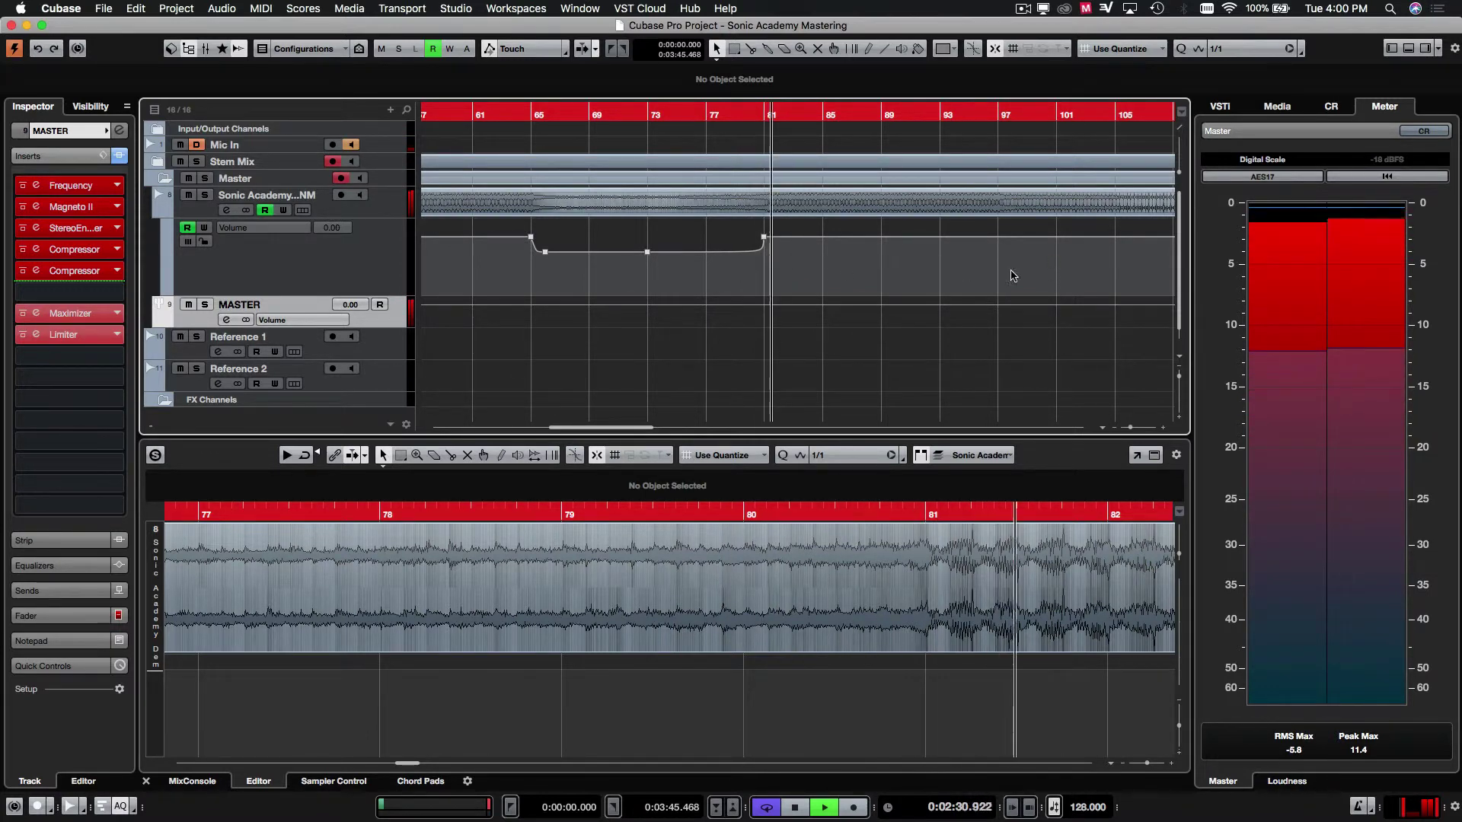
pyautogui.press('g')
pyautogui.press('g')
pyautogui.press('g')
pyautogui.press('g')
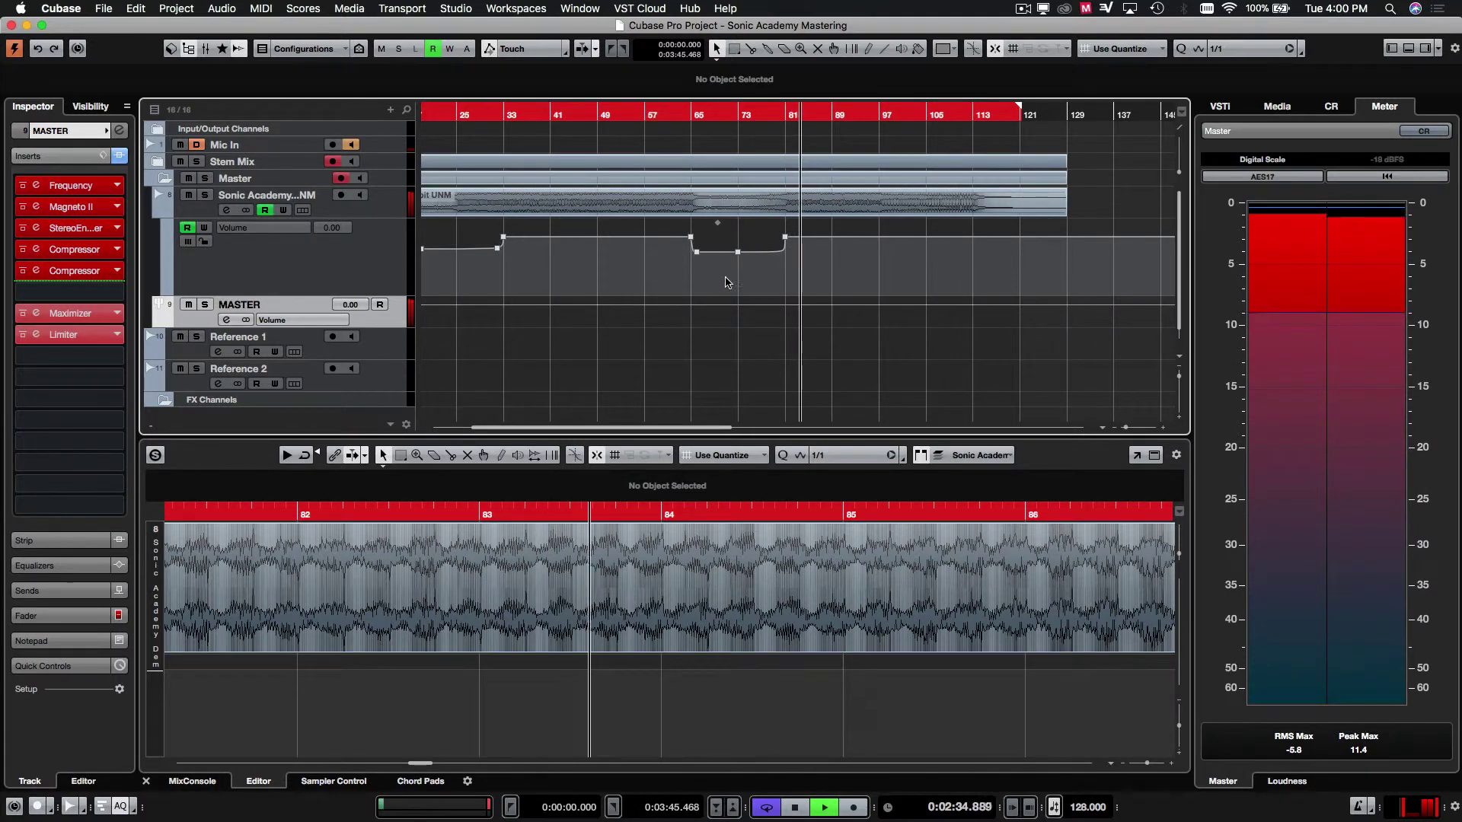
pyautogui.press('space')
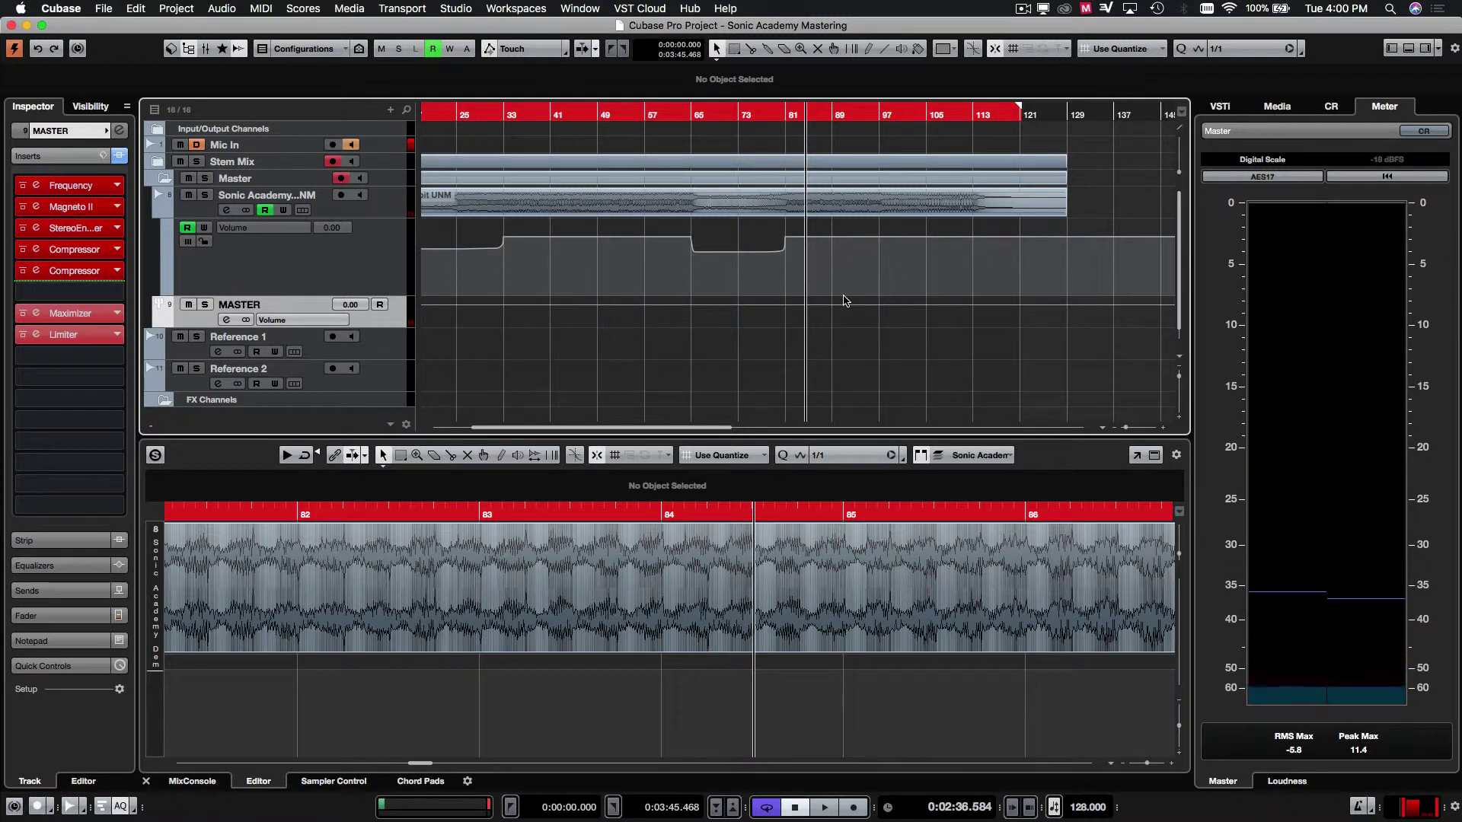
# Shorten the Sonic Academy Demo audio event so that it ends at bar 121
pyautogui.press('h')
pyautogui.press('g')
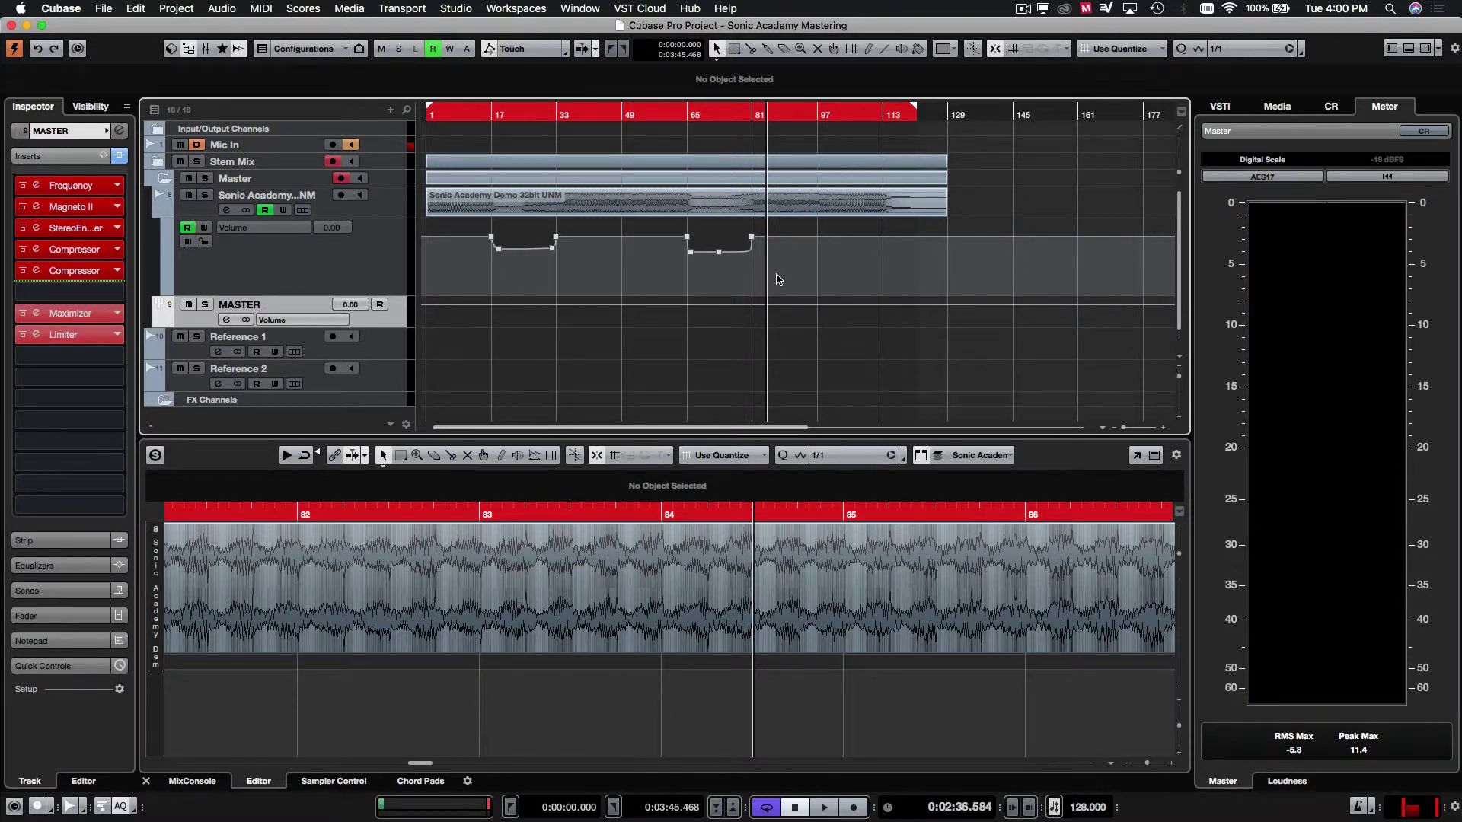
pyautogui.press('g')
pyautogui.press('g')
pyautogui.press('g')
pyautogui.press('h')
pyautogui.press('h')
pyautogui.press('h')
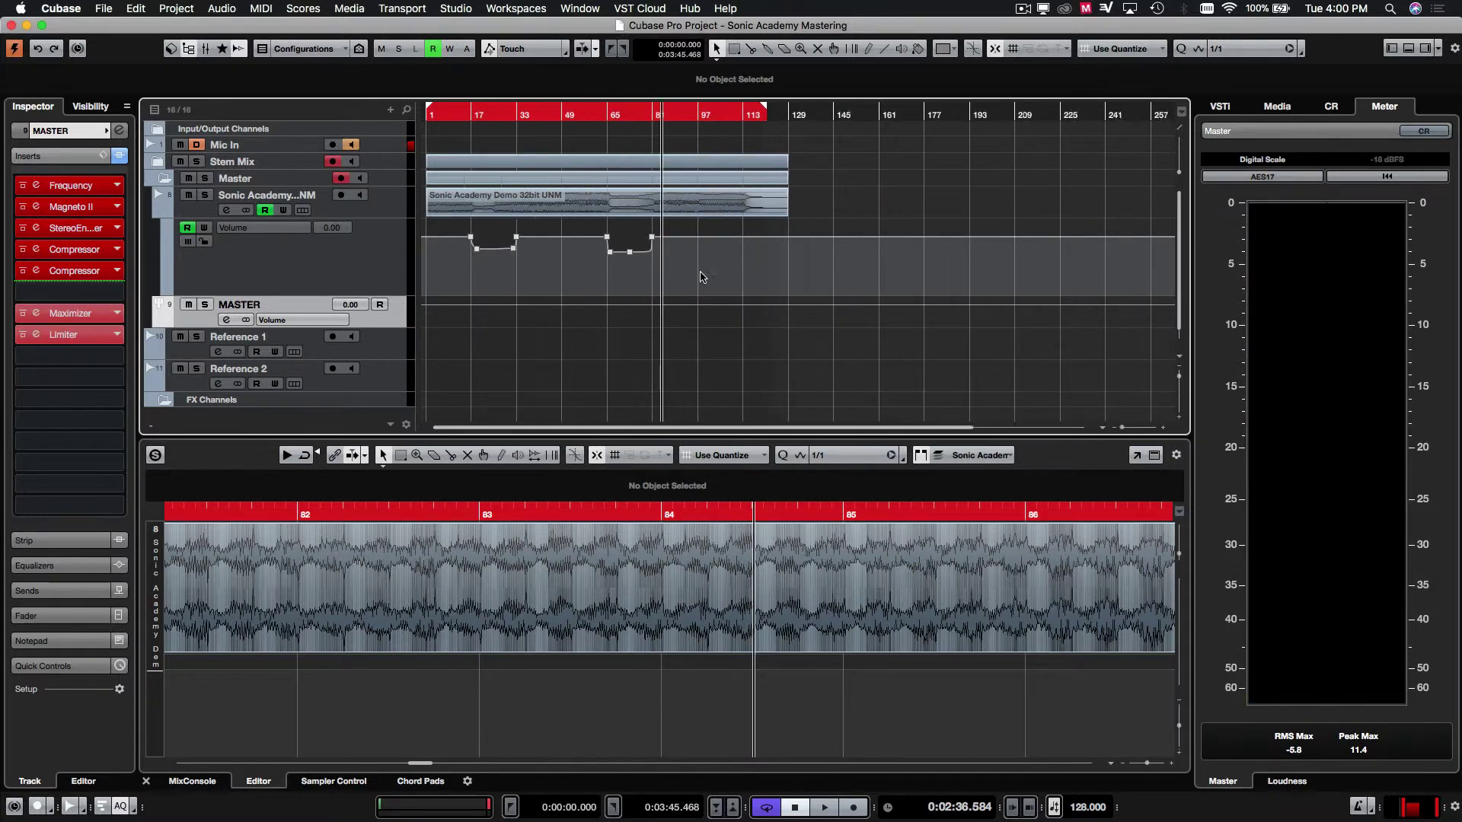
pyautogui.click(848, 198)
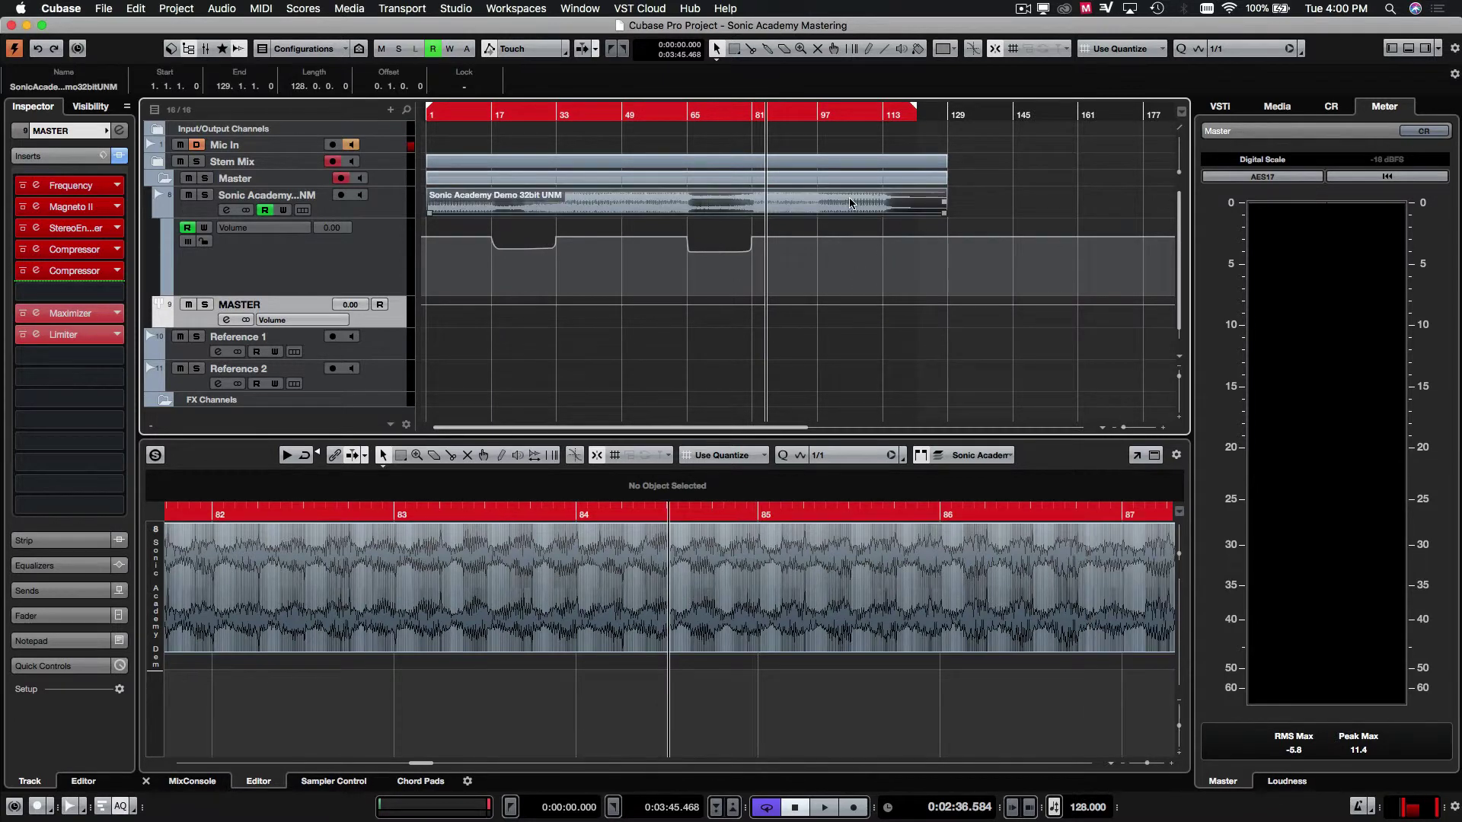
pyautogui.click(993, 325)
pyautogui.click(941, 216)
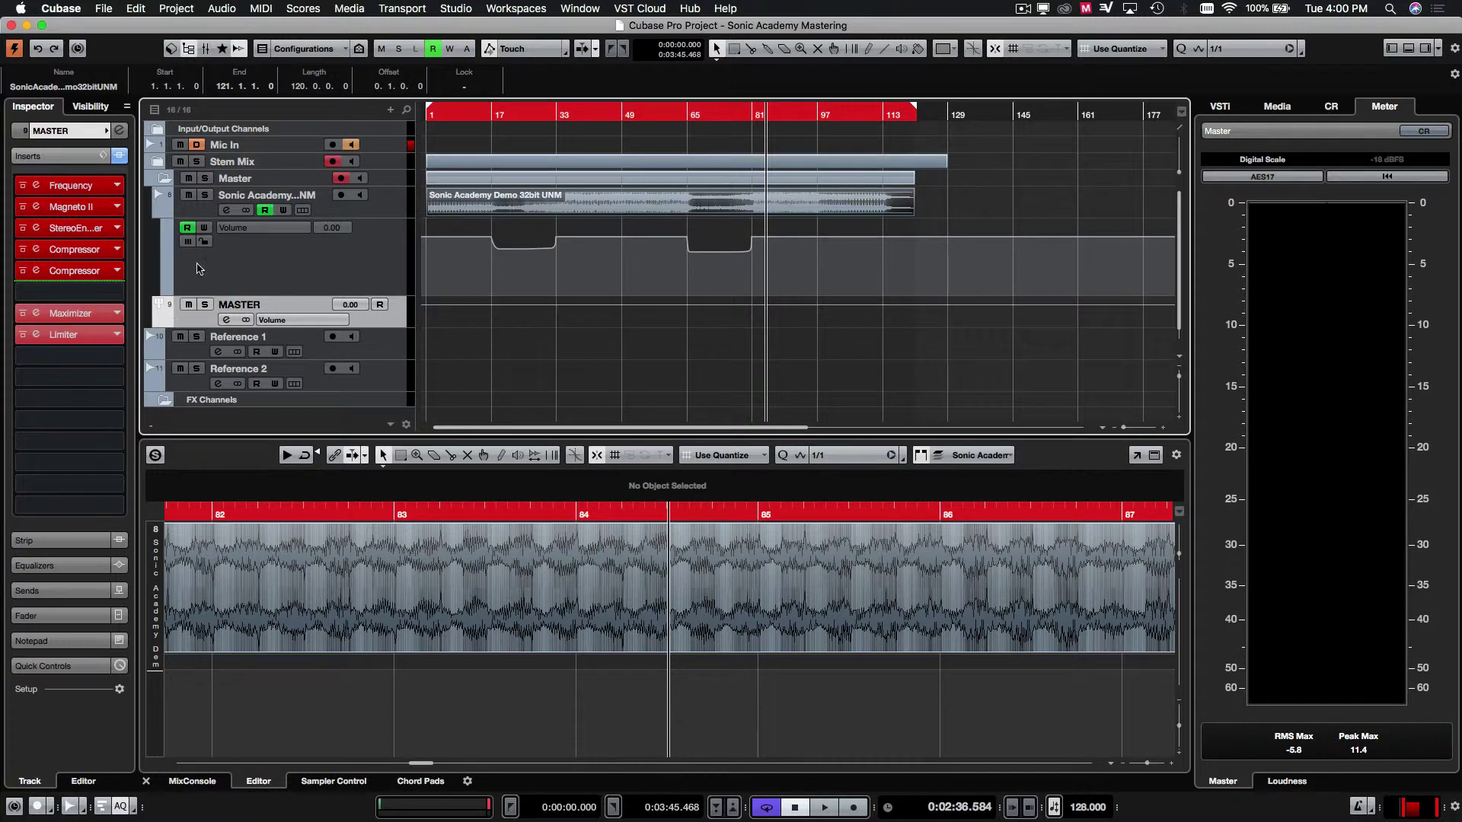
# Open the MASTER channel settings and insert the UV22HR dither plug-in in the slot after the Limiter
pyautogui.click(224, 211)
pyautogui.click(259, 314)
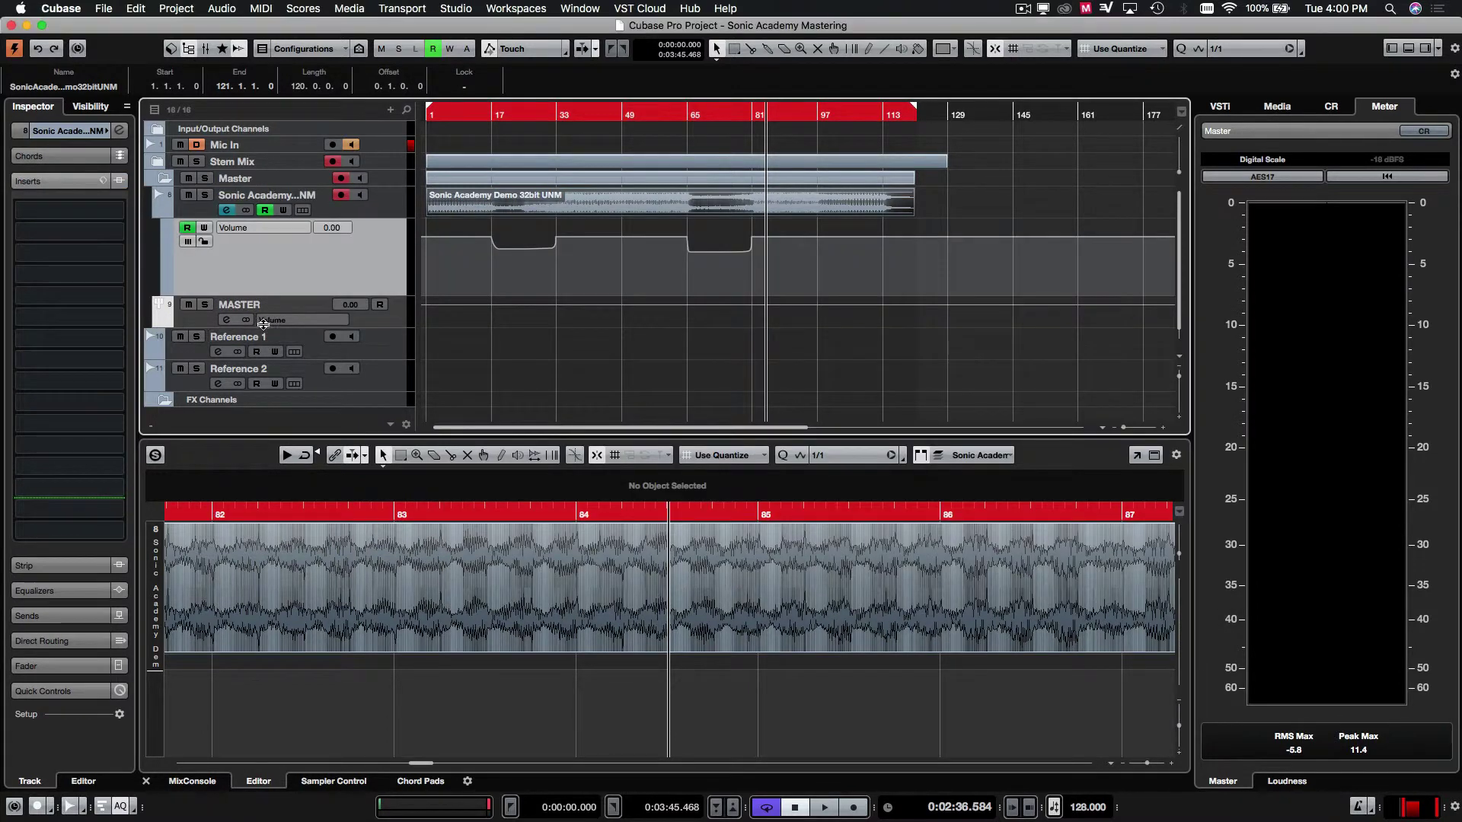
pyautogui.click(229, 321)
pyautogui.moveTo(576, 243); pyautogui.dragTo(727, 111)
pyautogui.click(488, 214)
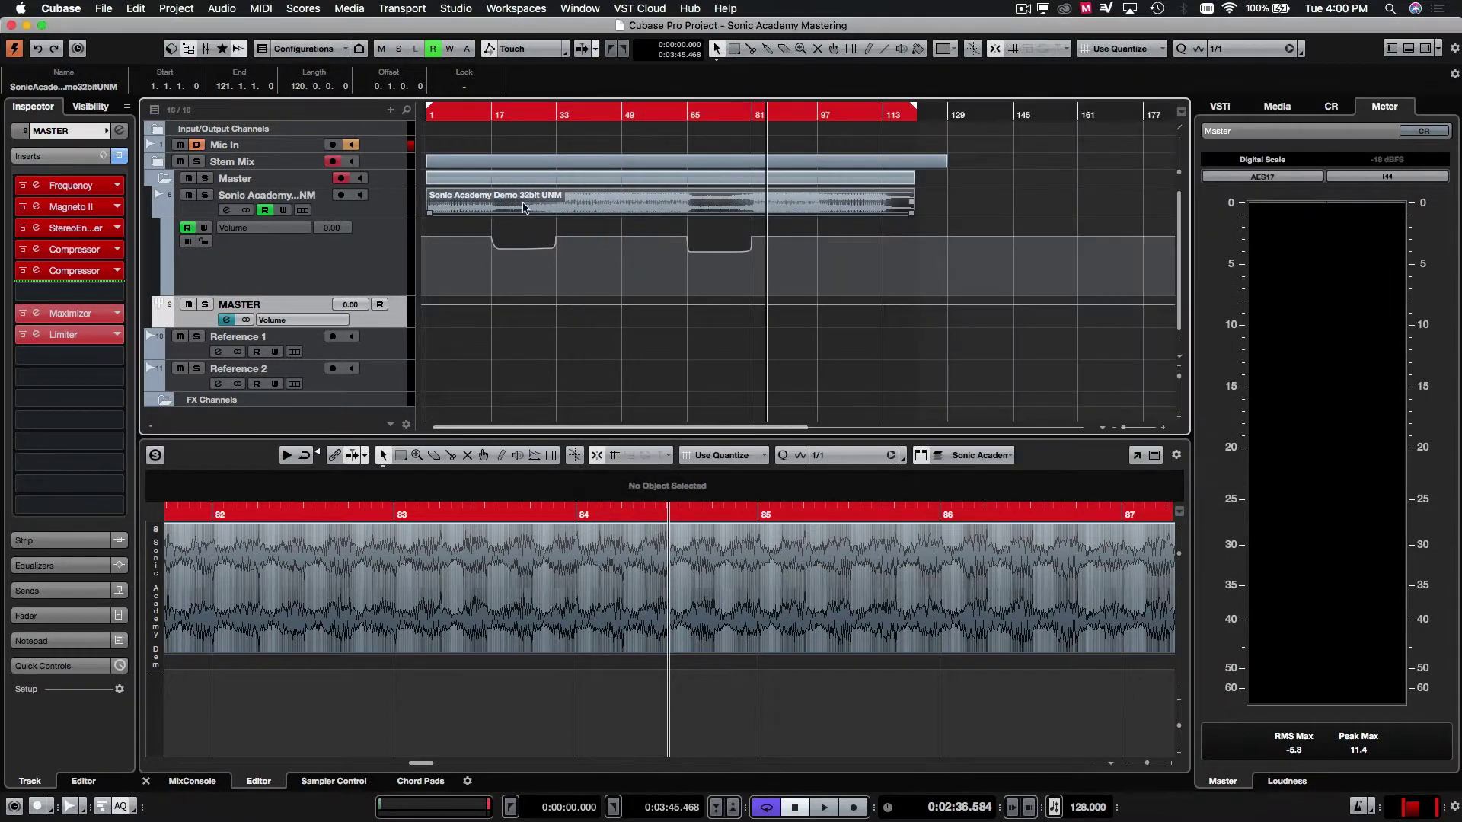
pyautogui.click(227, 320)
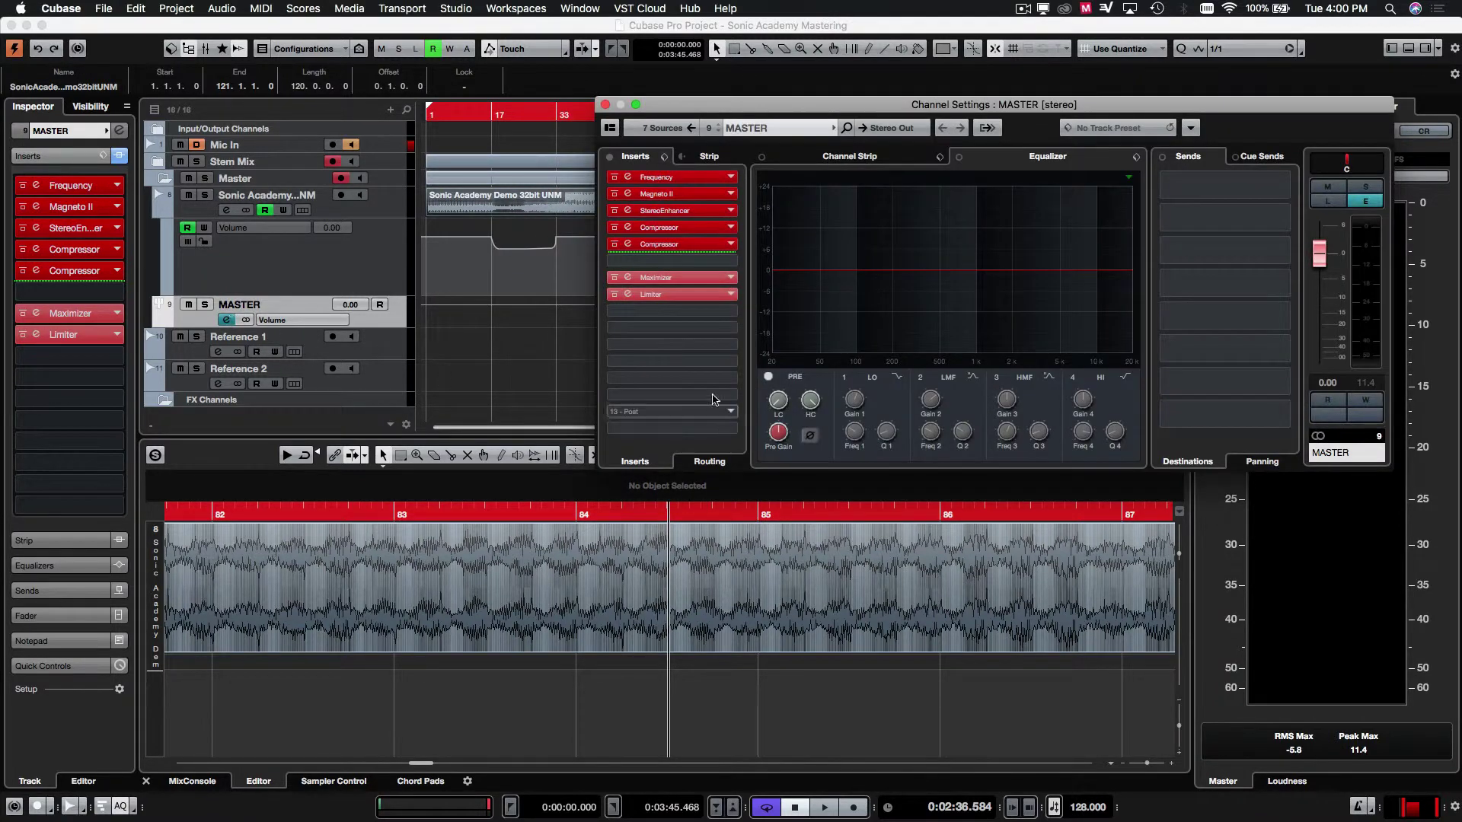
pyautogui.click(701, 312)
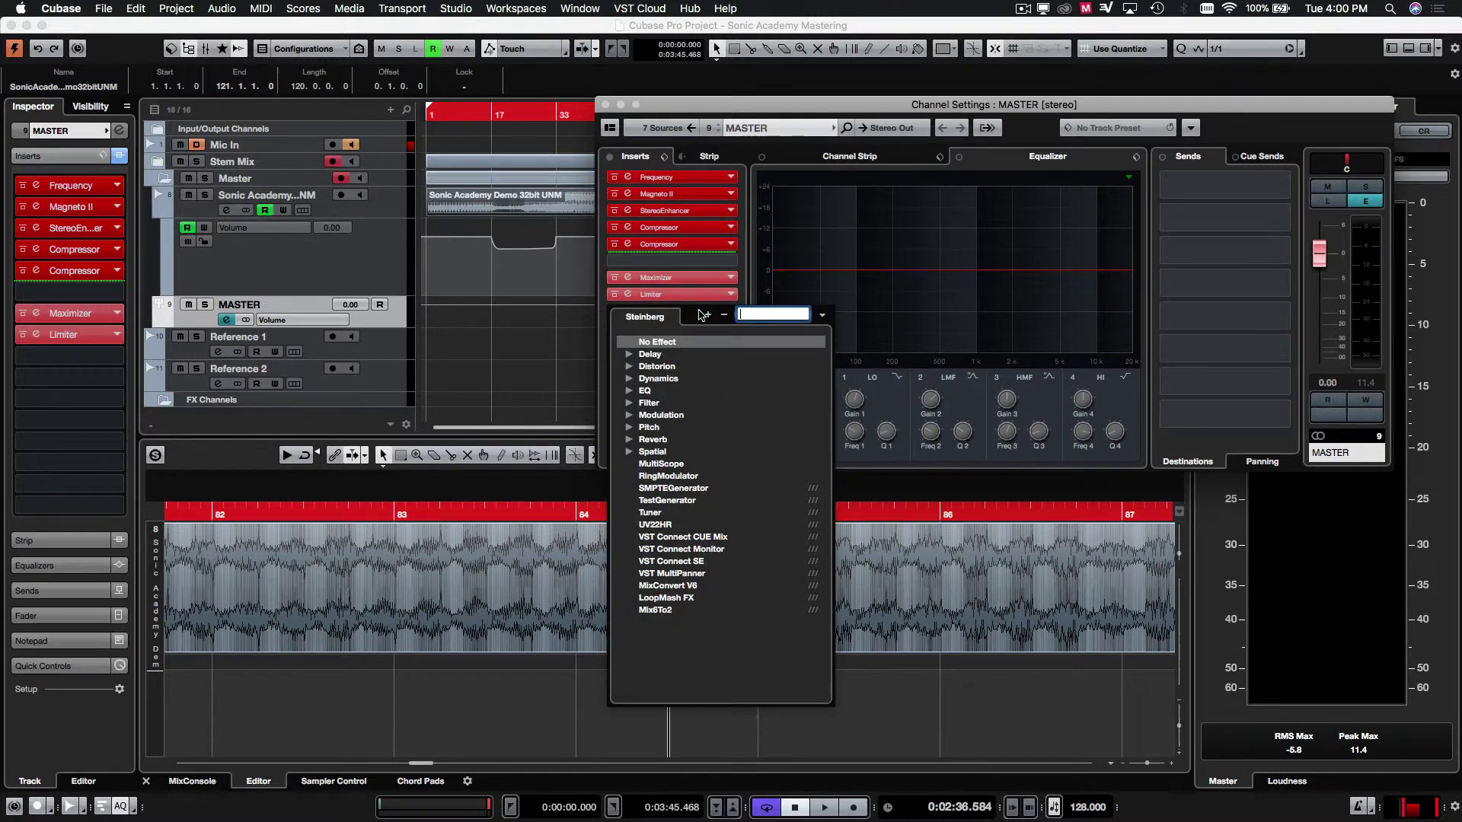
pyautogui.write('uv')
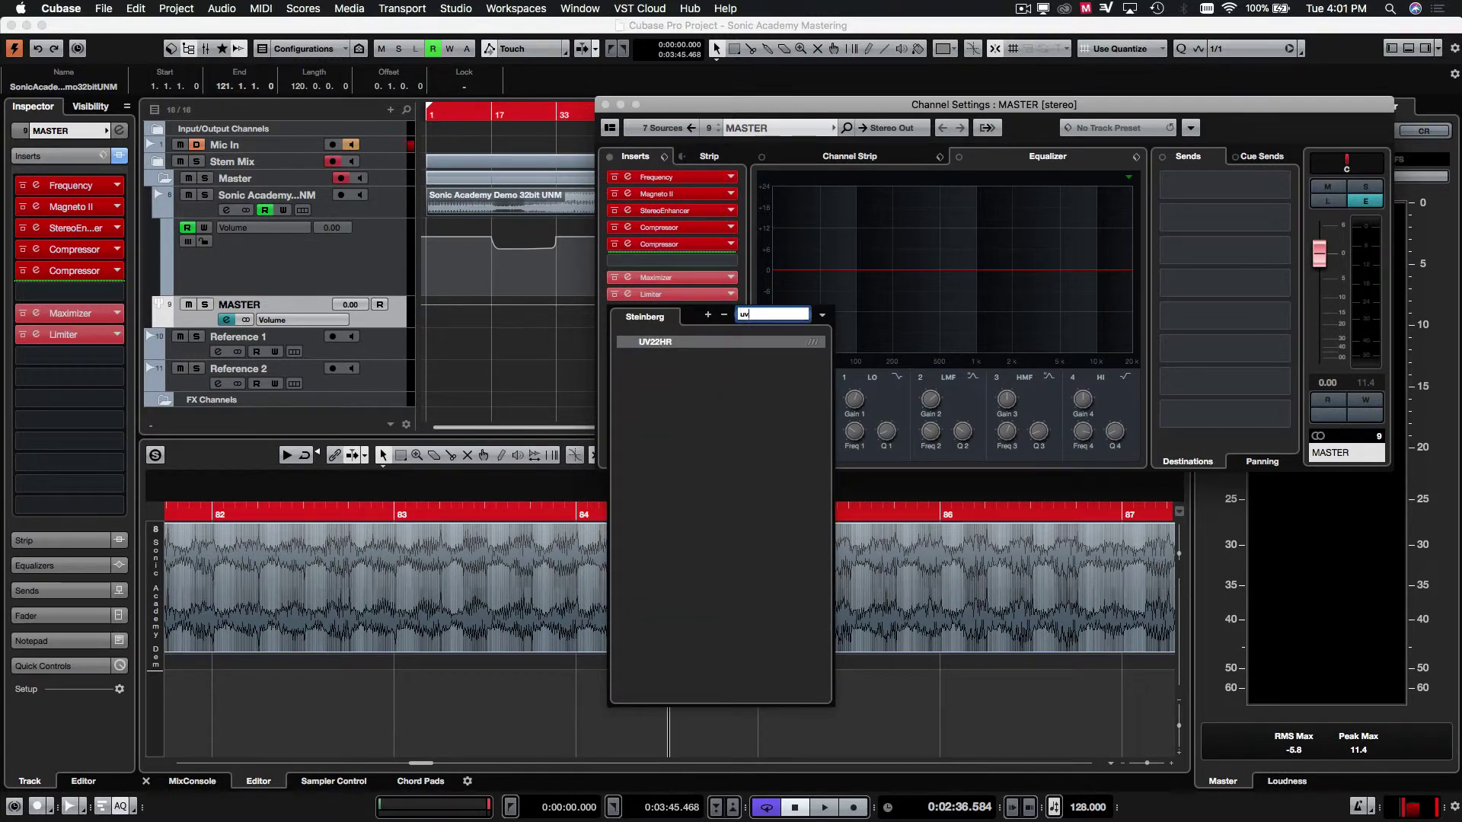
pyautogui.press('Return')
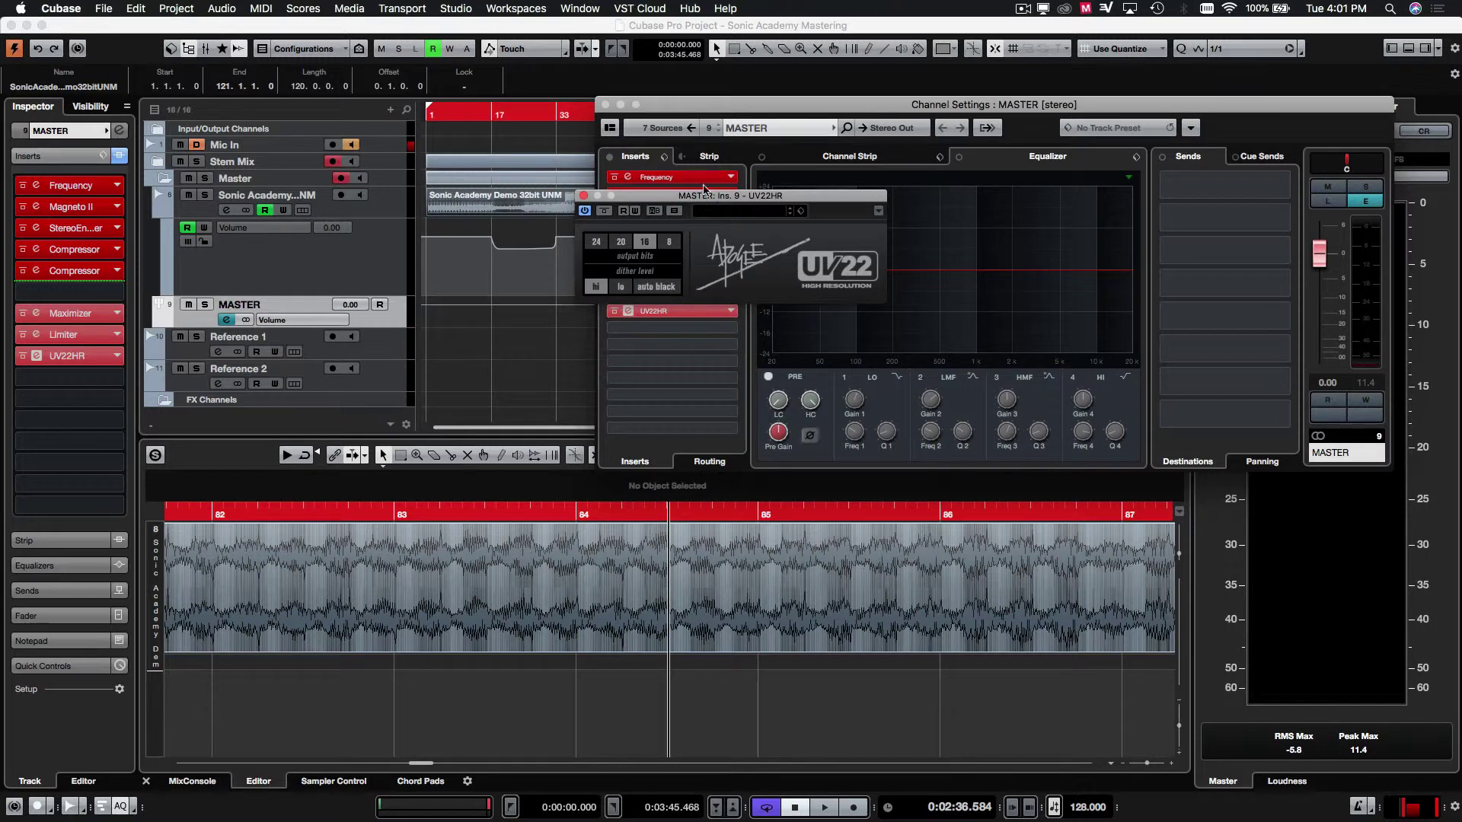
# Review the UV22HR output bits and dither level options, and close the plug-in and the MASTER channel settings
pyautogui.moveTo(702, 200); pyautogui.dragTo(559, 333)
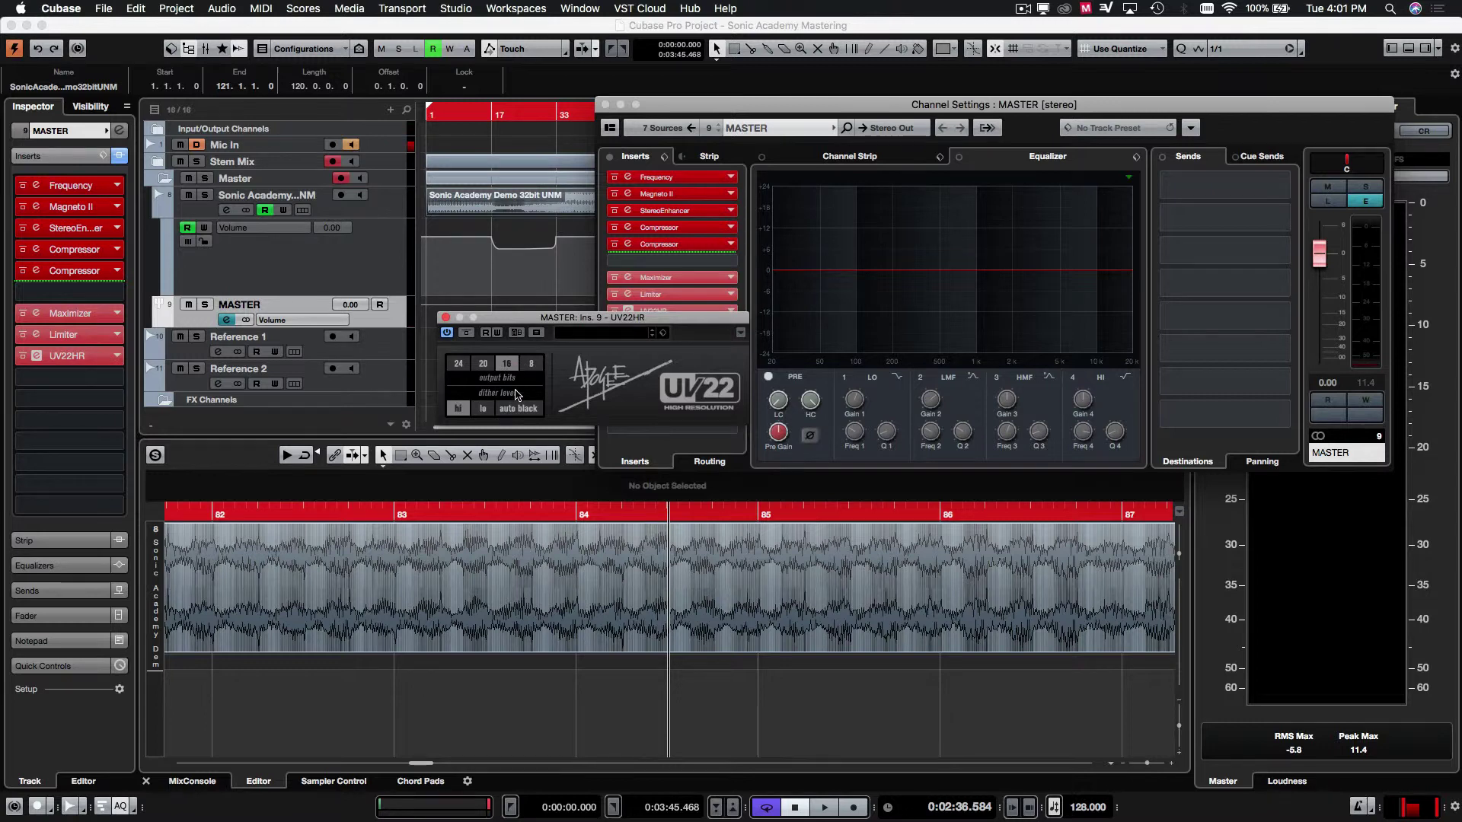
pyautogui.moveTo(554, 324); pyautogui.dragTo(583, 343)
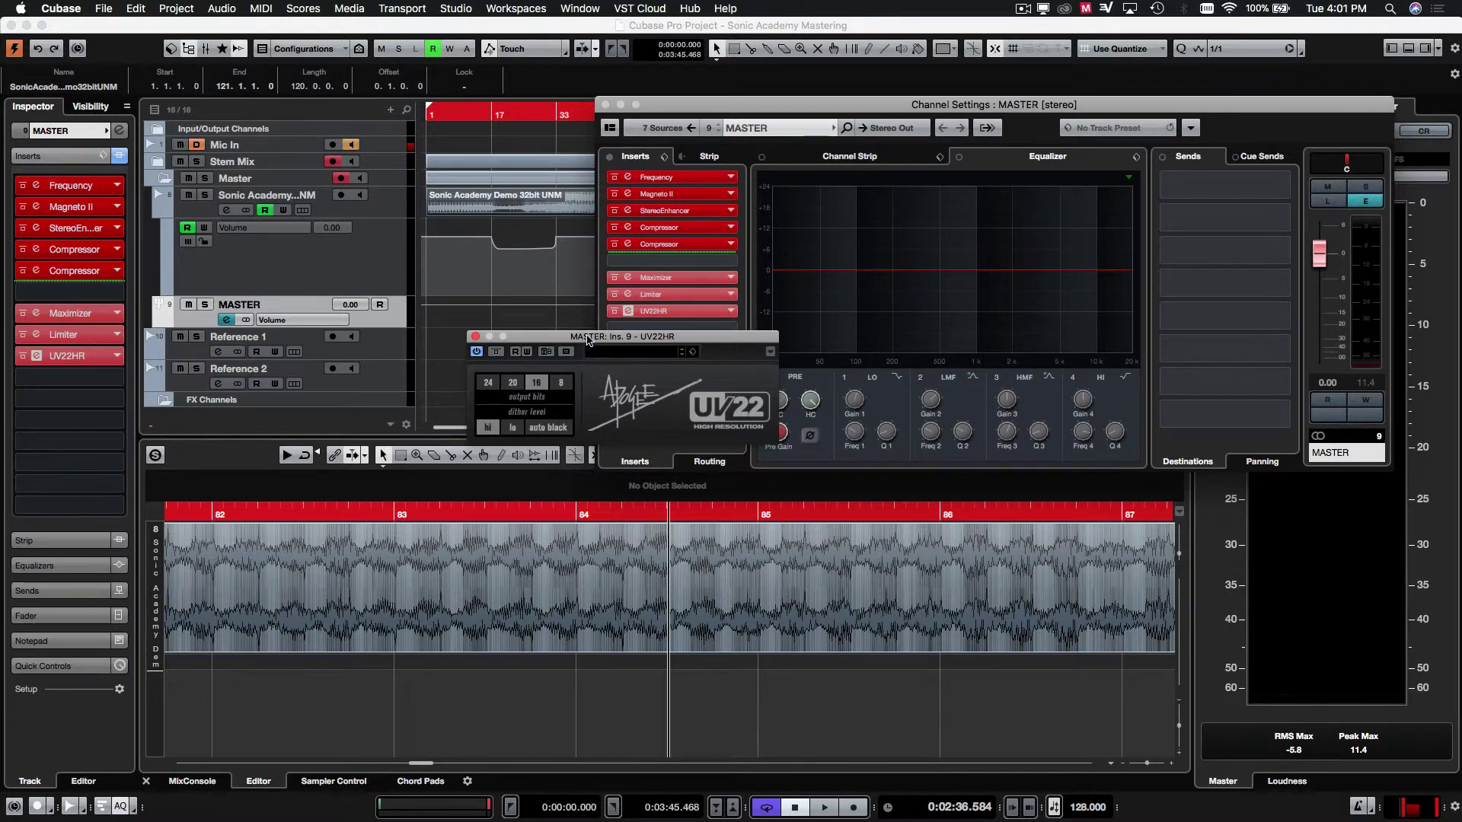
pyautogui.moveTo(586, 340); pyautogui.dragTo(636, 438)
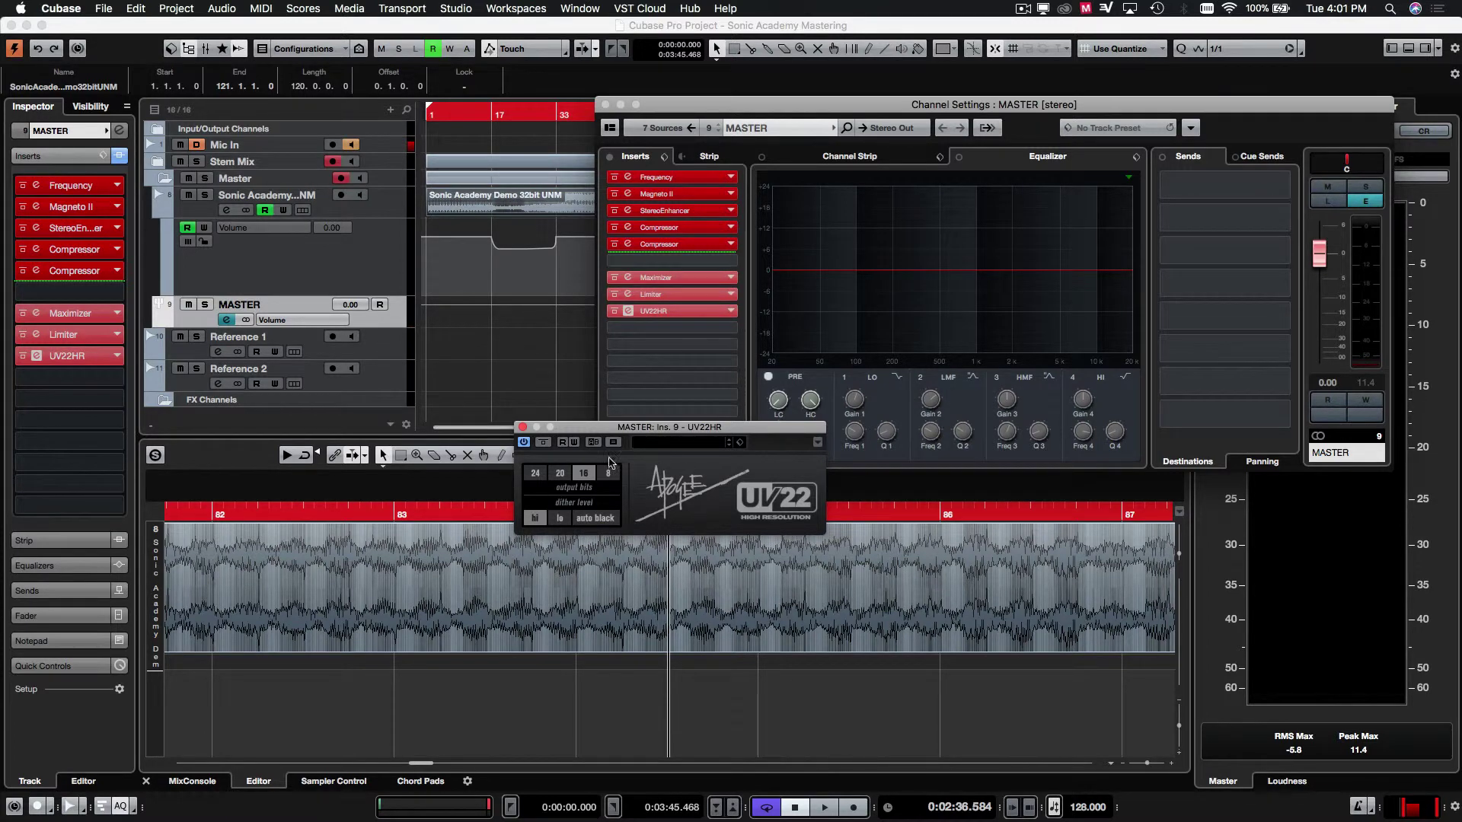
pyautogui.moveTo(609, 436); pyautogui.dragTo(580, 497)
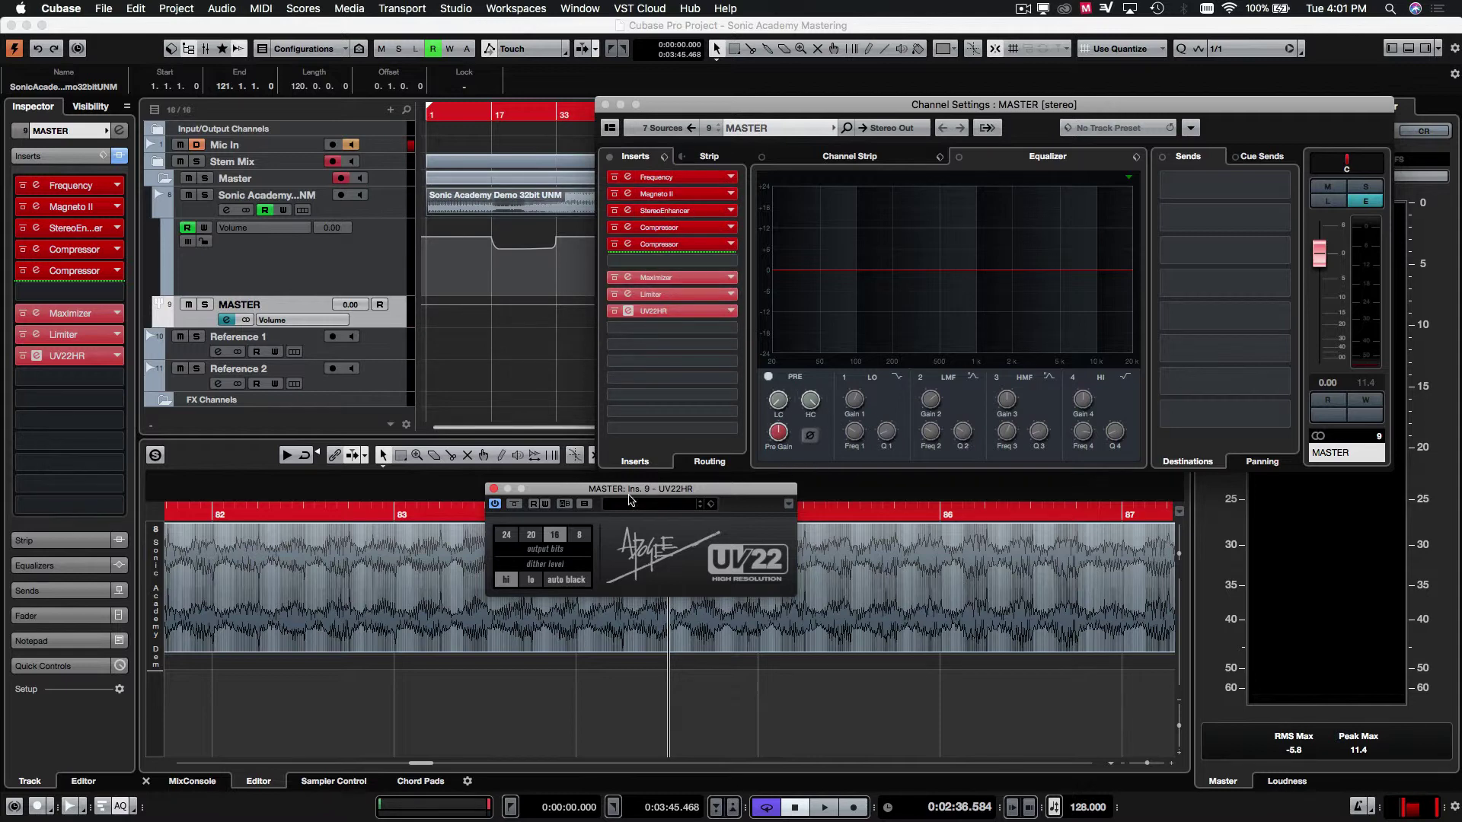
pyautogui.moveTo(548, 489); pyautogui.dragTo(689, 504)
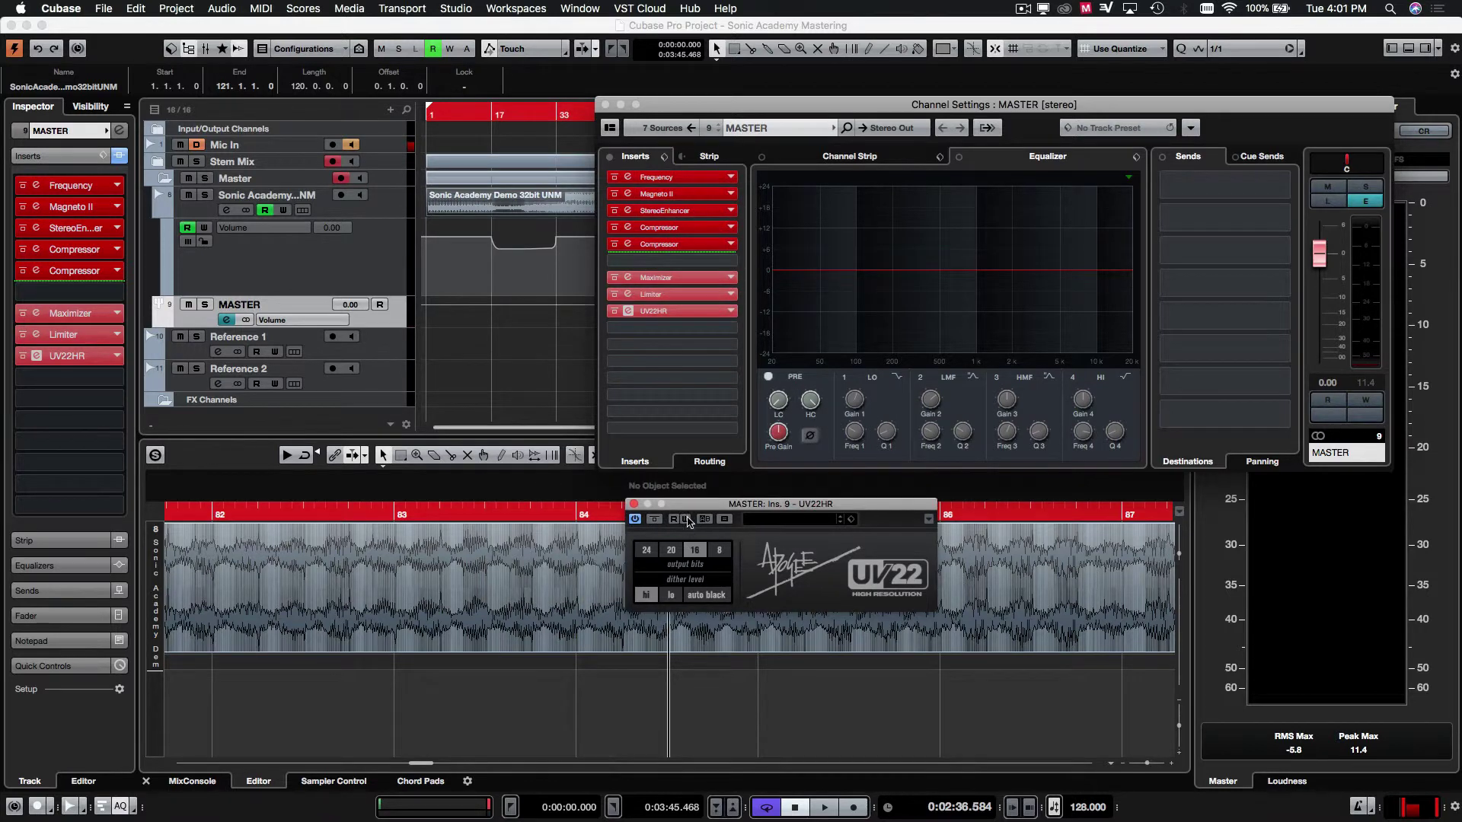
pyautogui.click(635, 505)
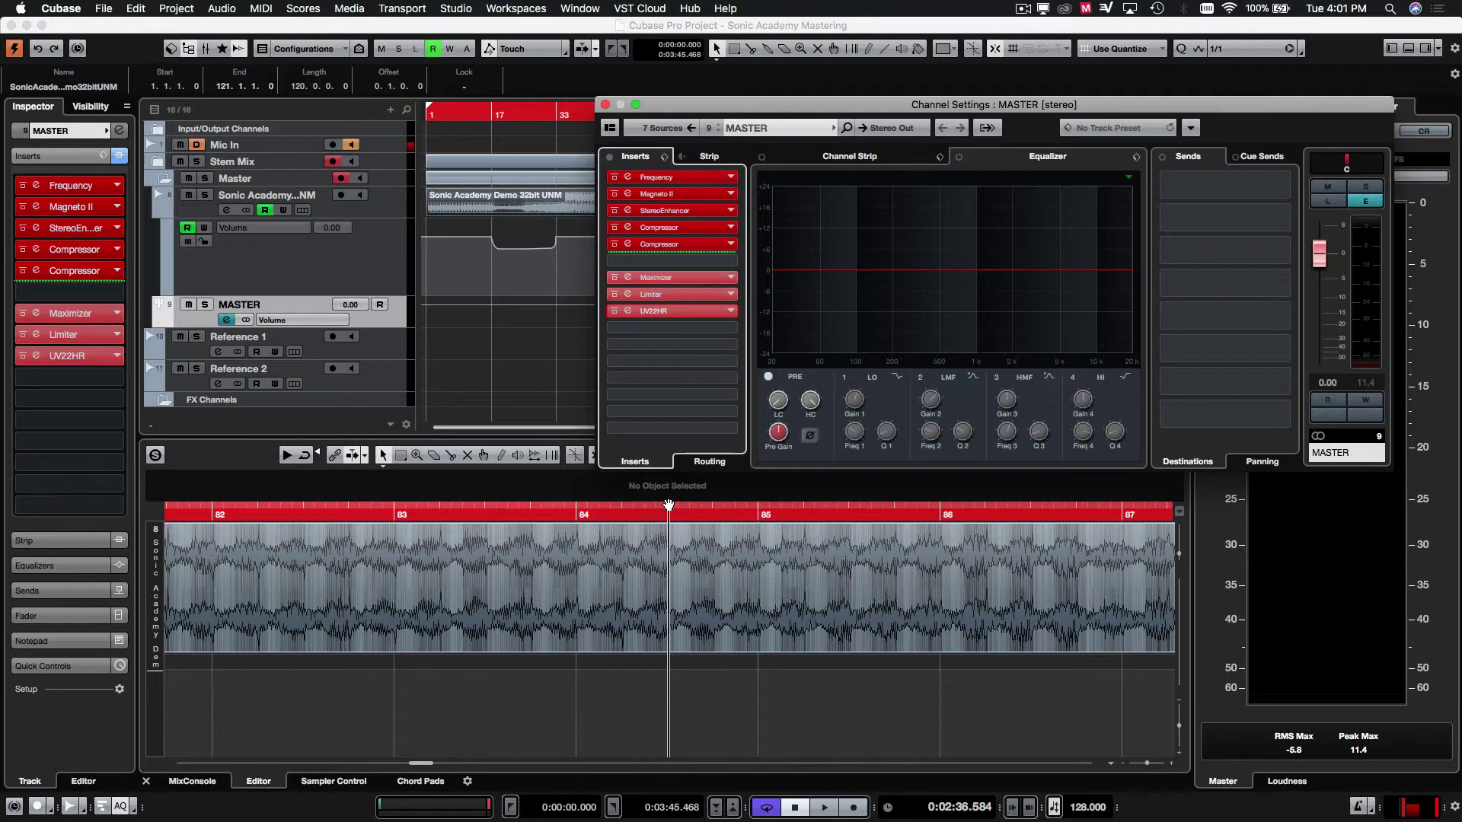
pyautogui.click(606, 105)
pyautogui.click(551, 332)
pyautogui.press('g')
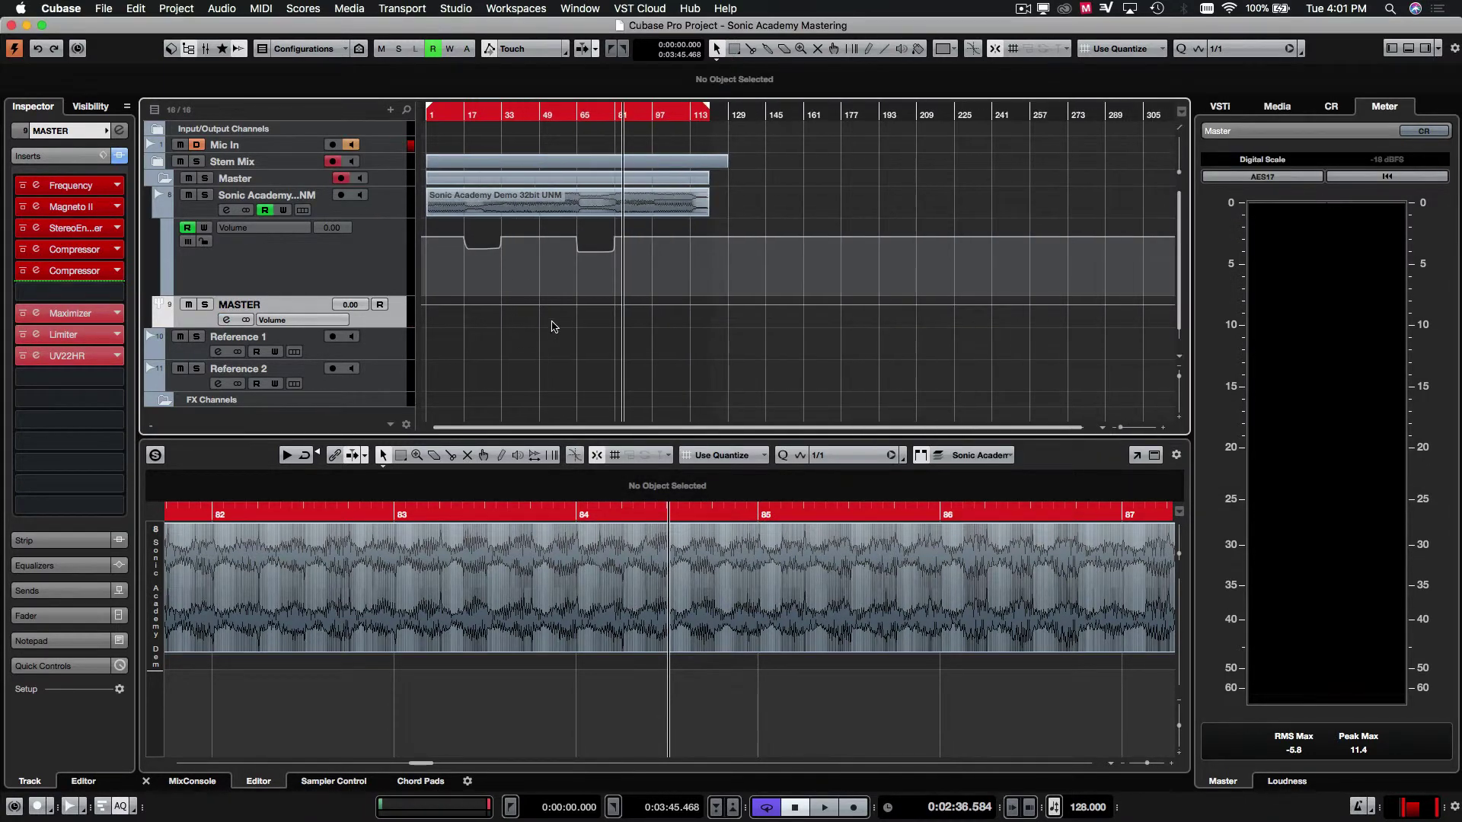
pyautogui.press('h')
pyautogui.press('h')
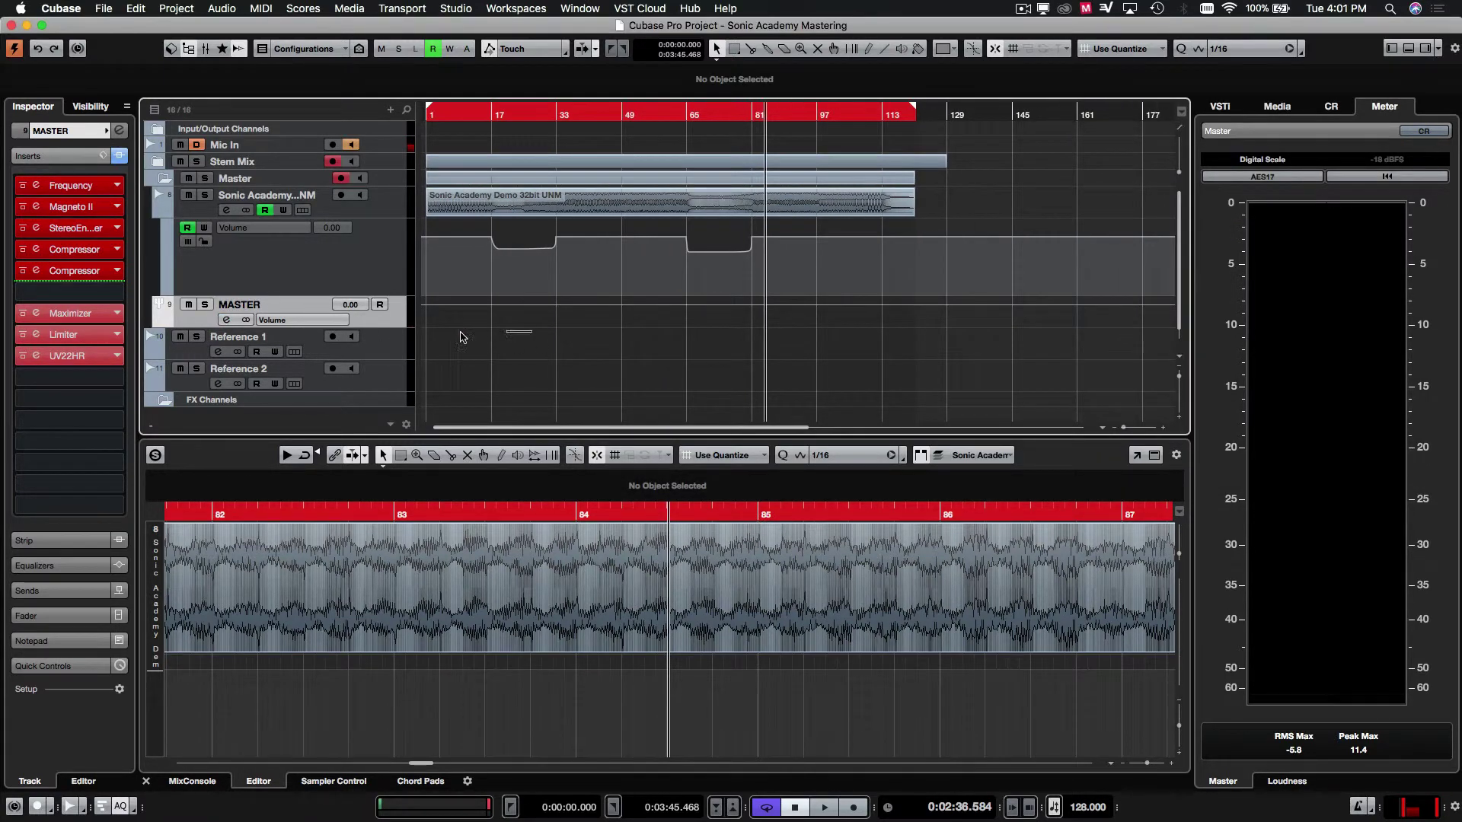
# Bounce the Sonic Academy Demo 32bit UNM event and replace the original with the bounced version
pyautogui.moveTo(998, 200); pyautogui.dragTo(407, 288)
pyautogui.click(669, 209)
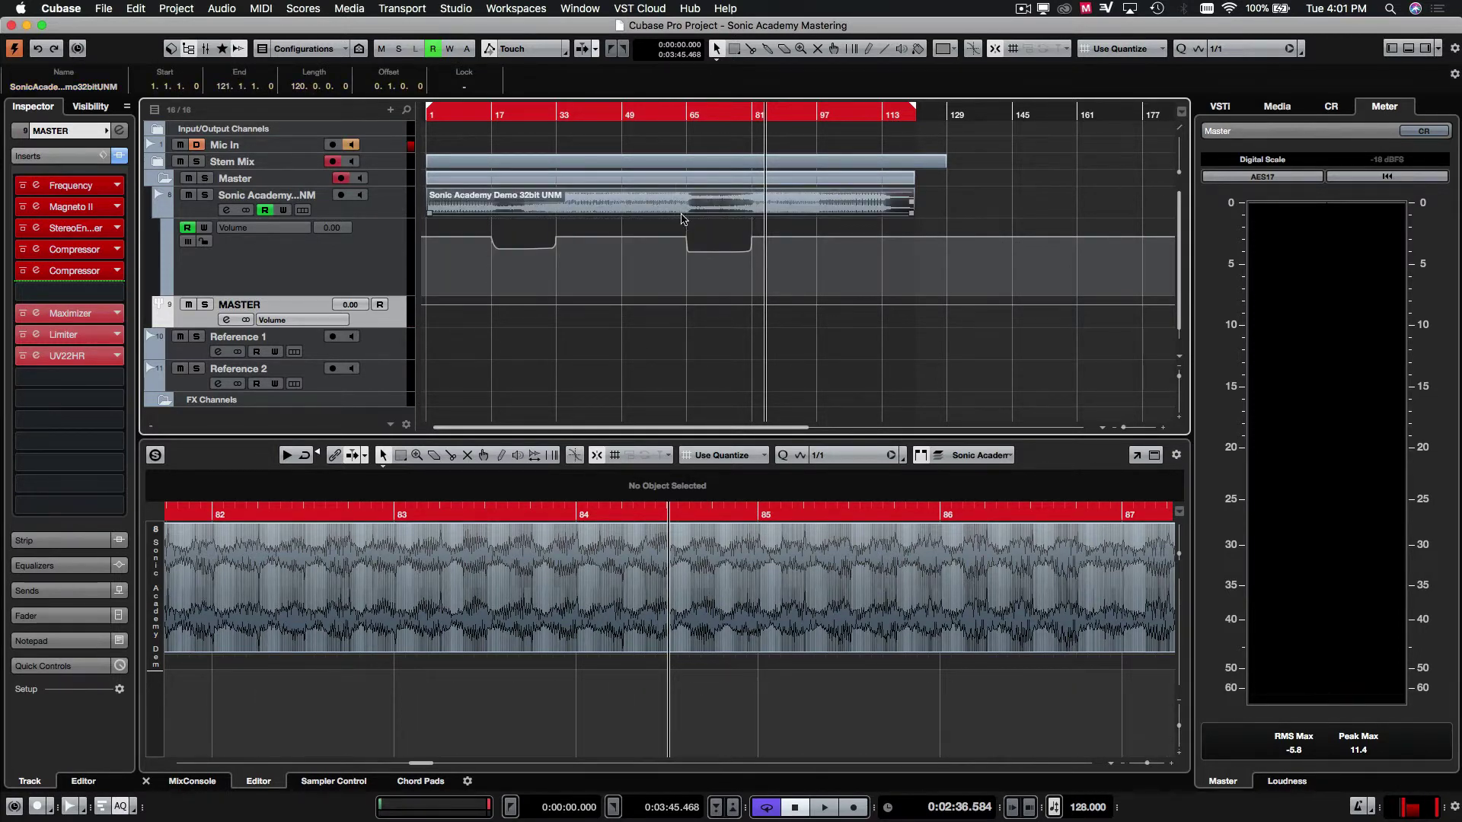
pyautogui.press('b')
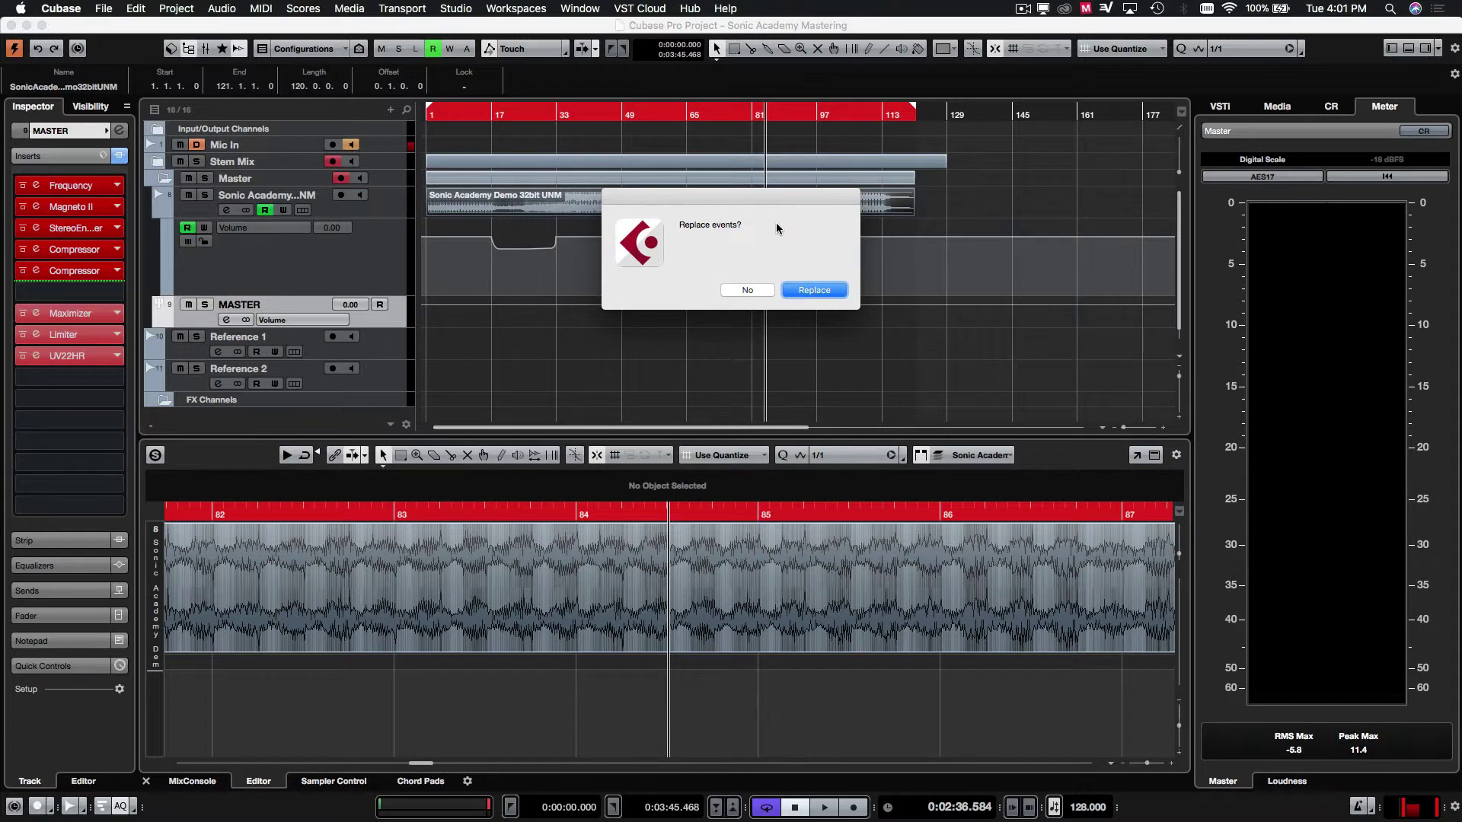
pyautogui.press('Return')
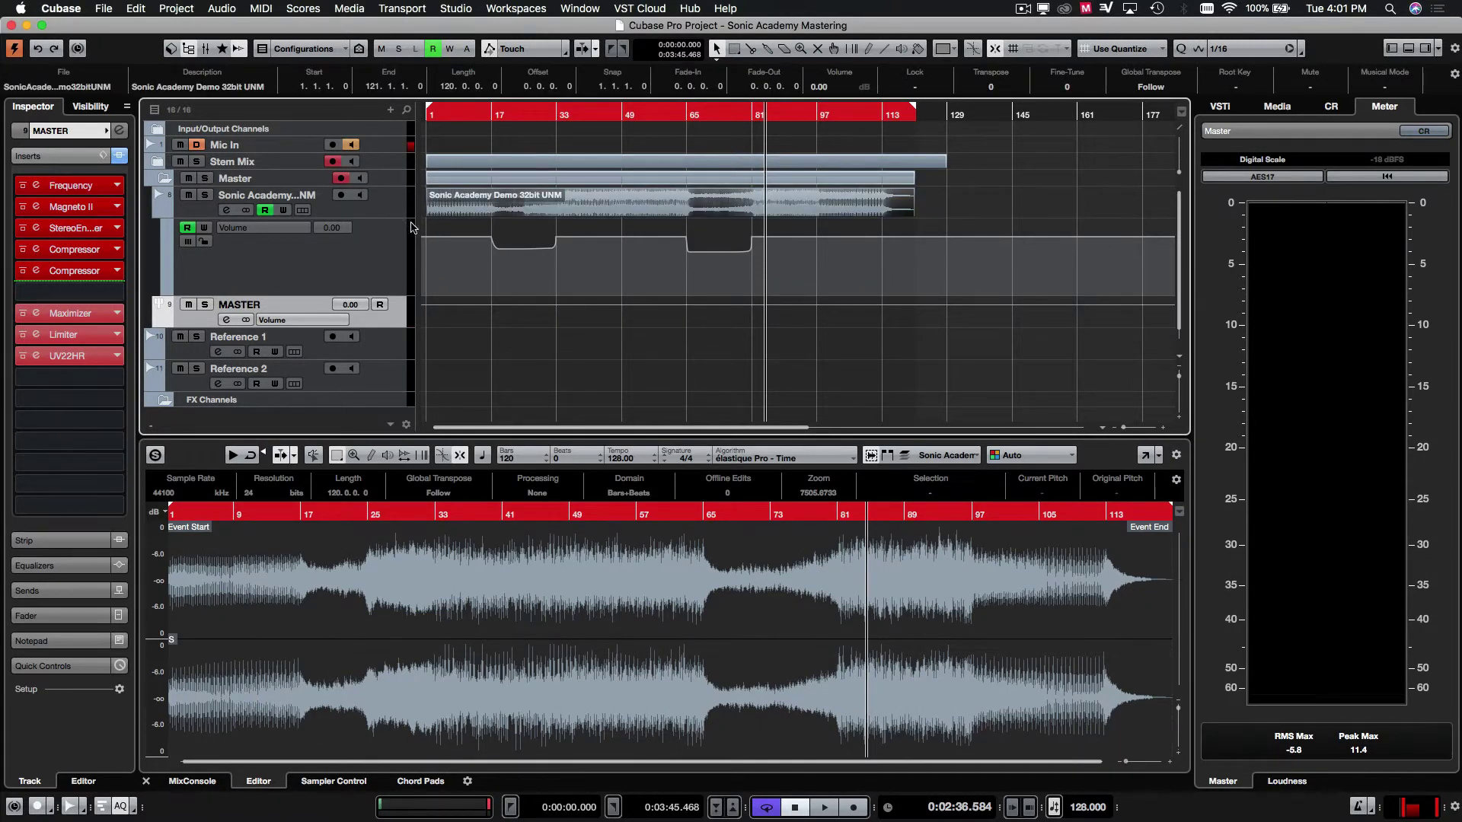
# Set the left and right locators so they span only the first beat of bar 1
pyautogui.press('h')
pyautogui.press('h')
pyautogui.moveTo(1117, 209); pyautogui.dragTo(336, 276)
pyautogui.press('h')
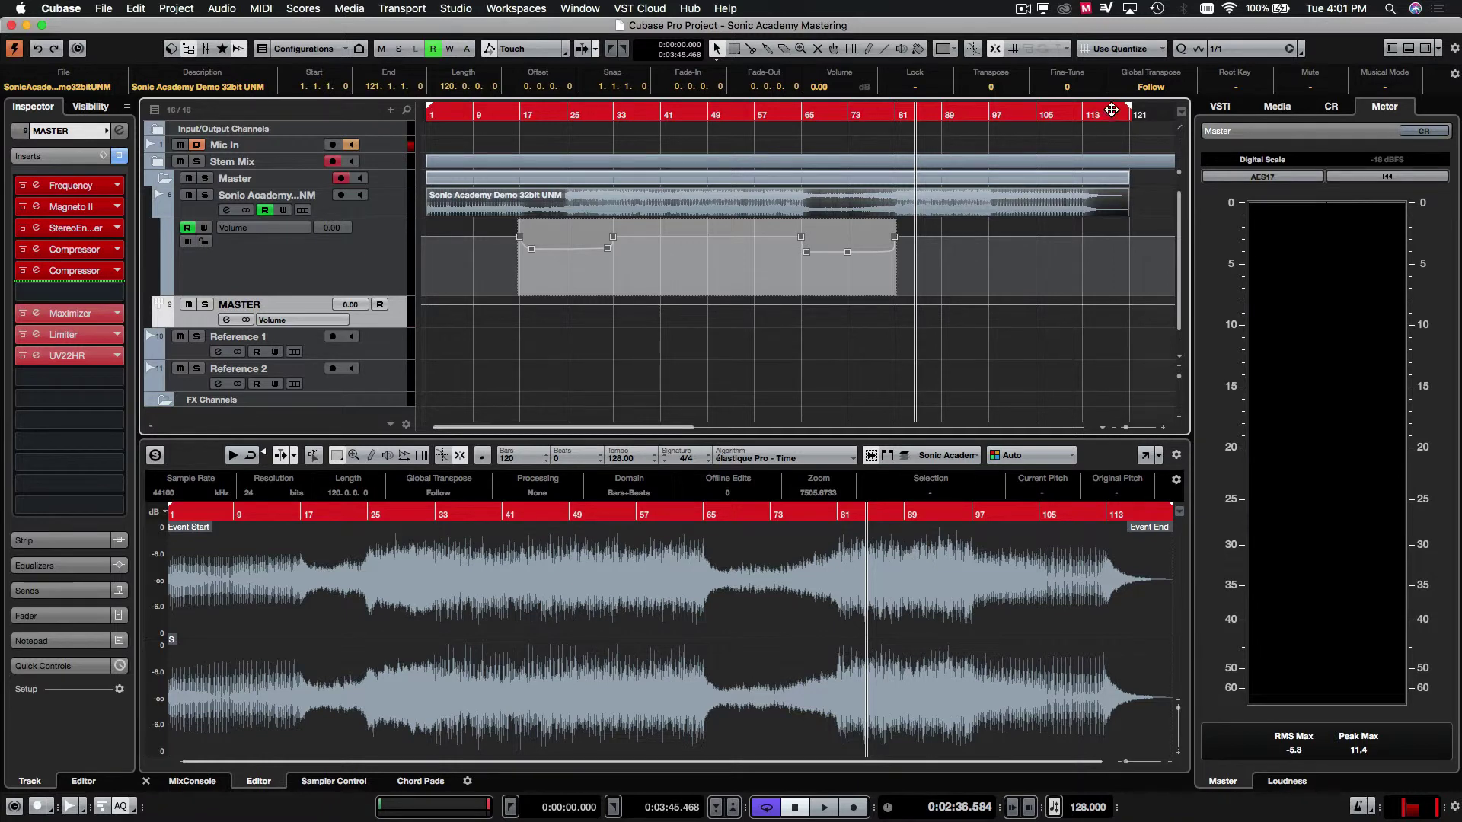
pyautogui.moveTo(1129, 110); pyautogui.dragTo(428, 112)
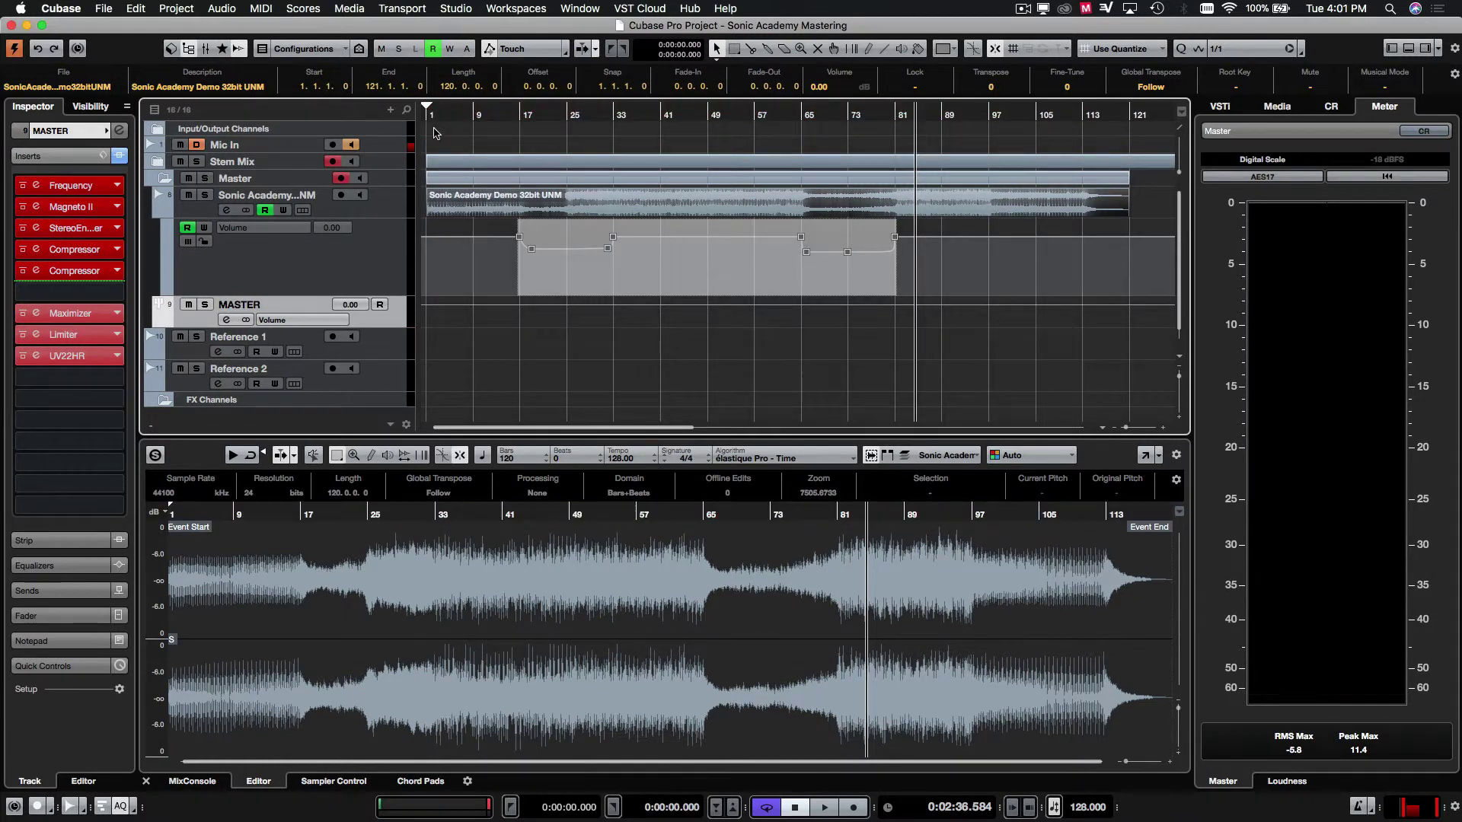
pyautogui.press('h')
pyautogui.press('h')
pyautogui.press('h')
pyautogui.press('h')
pyautogui.press('h')
pyautogui.press('h')
pyautogui.press('h')
pyautogui.press('h')
pyautogui.press('h')
pyautogui.moveTo(587, 427); pyautogui.dragTo(308, 428)
pyautogui.moveTo(428, 107); pyautogui.dragTo(435, 107)
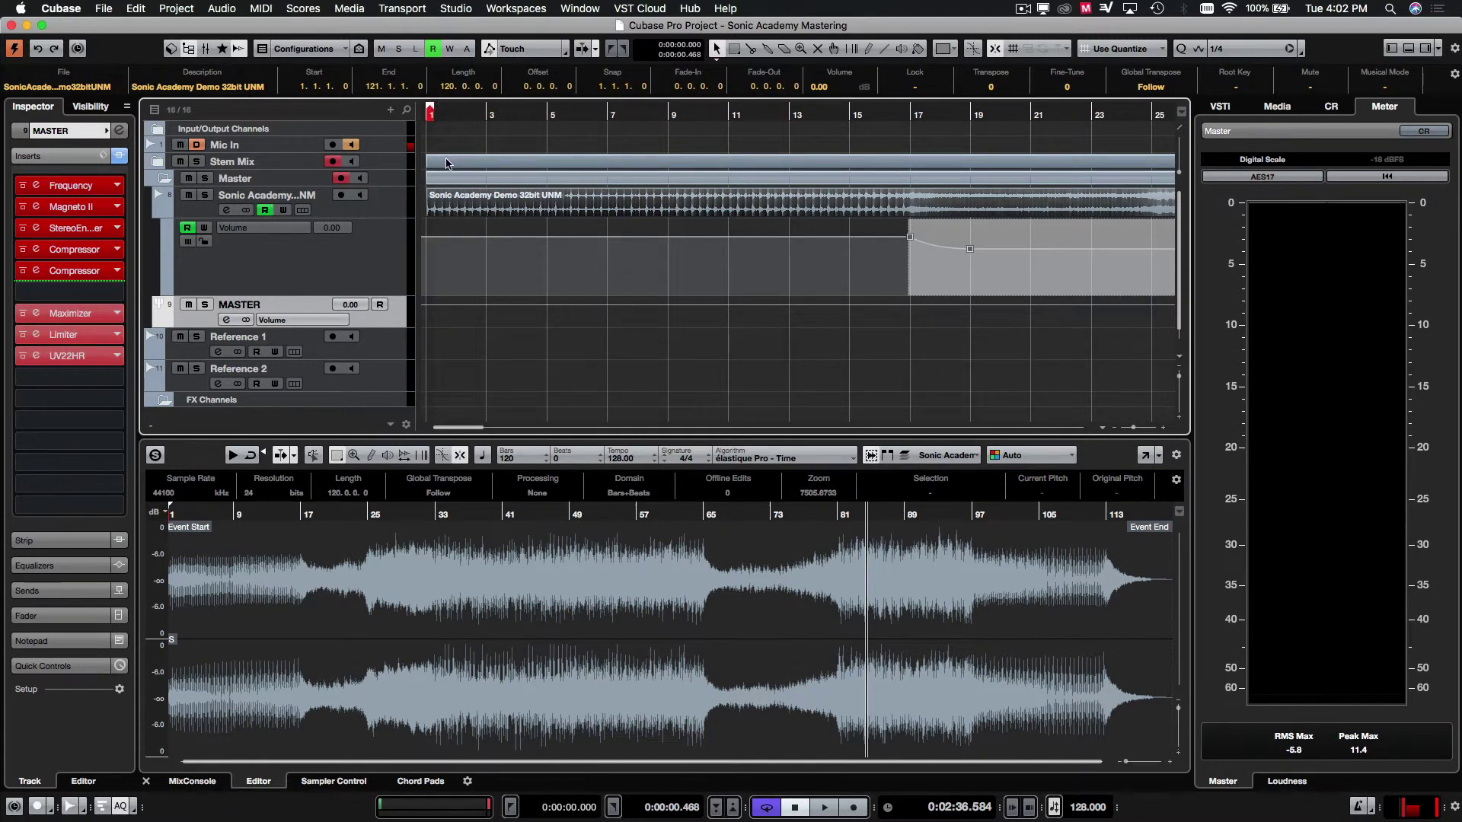
# Insert silence over the one-beat locator range at the start of the project
pyautogui.rightClick(427, 138)
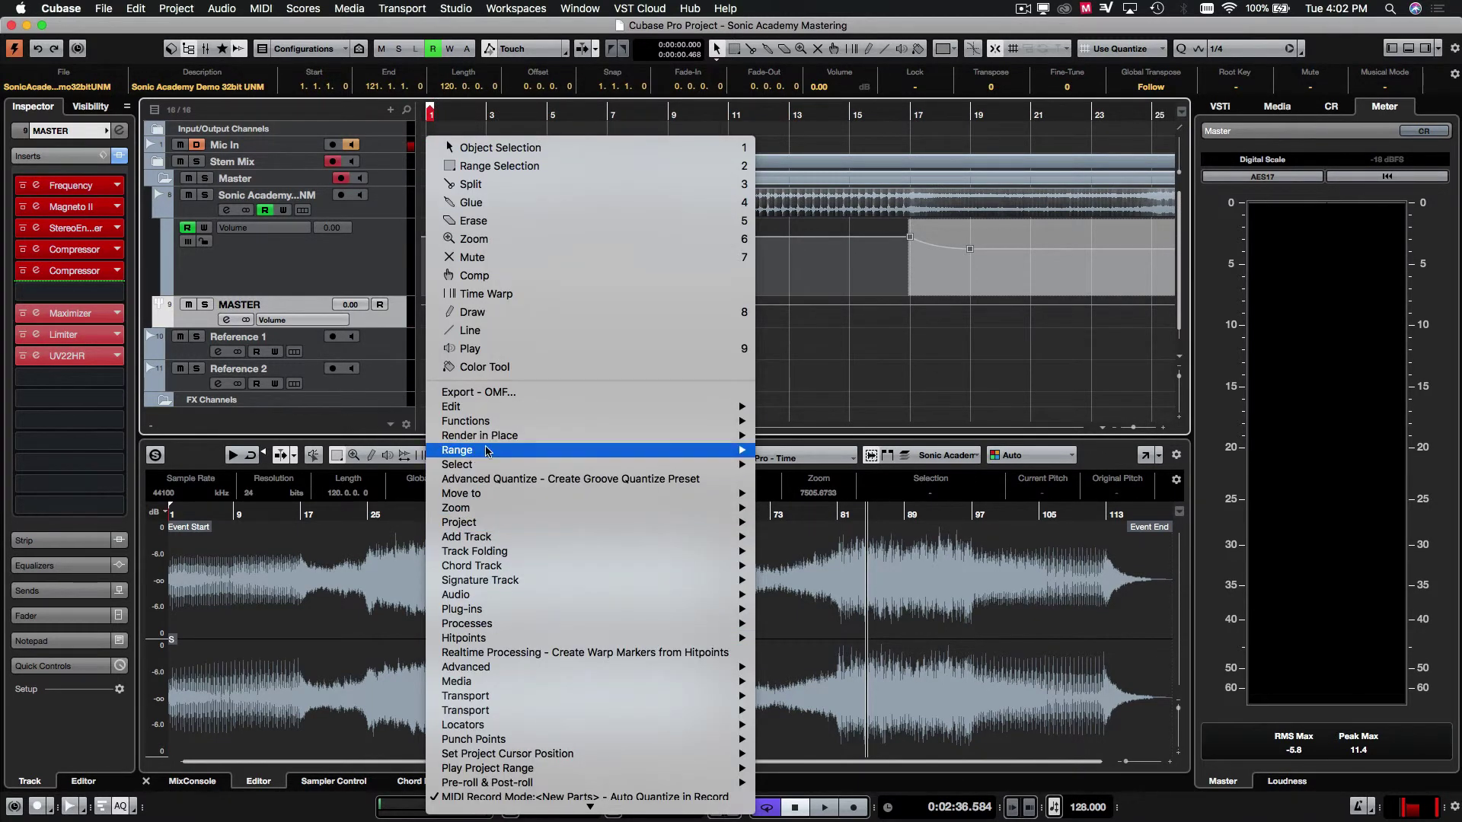
pyautogui.moveTo(487, 451)
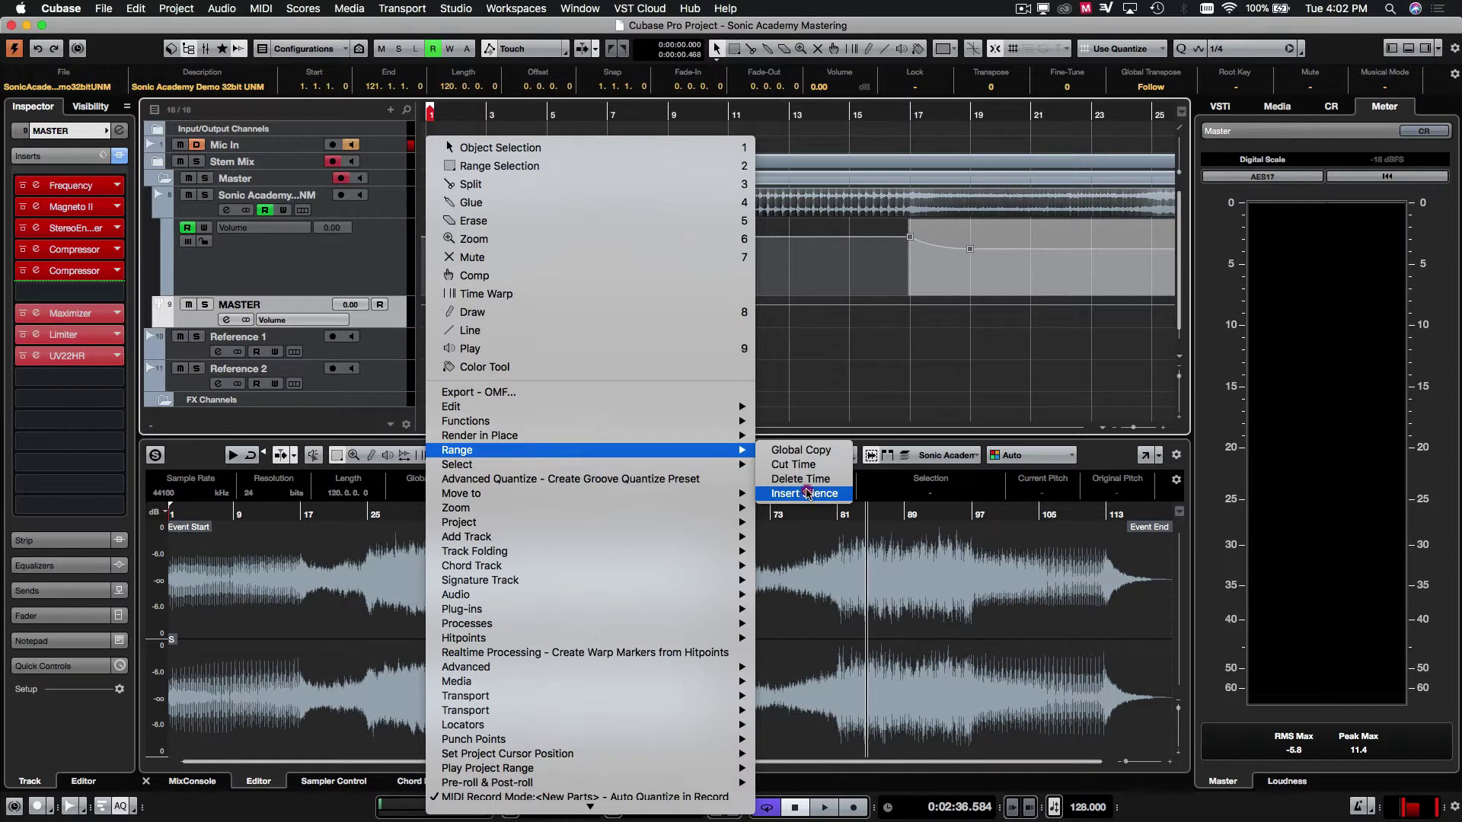
pyautogui.click(808, 493)
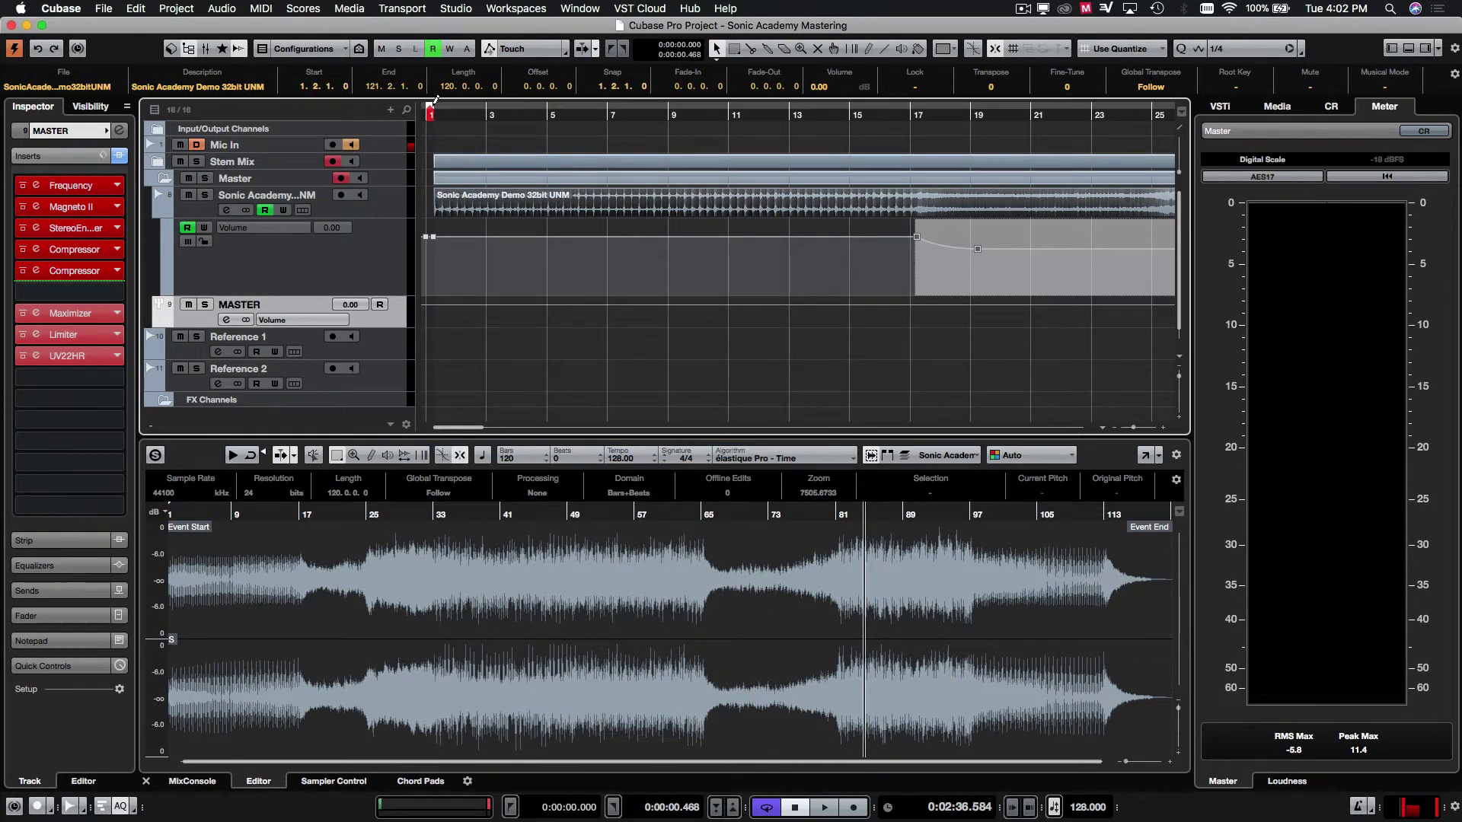
# Shorten the demo event so it ends at bar 119, and add a fade-out starting at about bar 113
pyautogui.press('g')
pyautogui.press('g')
pyautogui.press('g')
pyautogui.press('g')
pyautogui.press('g')
pyautogui.press('g')
pyautogui.press('g')
pyautogui.press('g')
pyautogui.press('g')
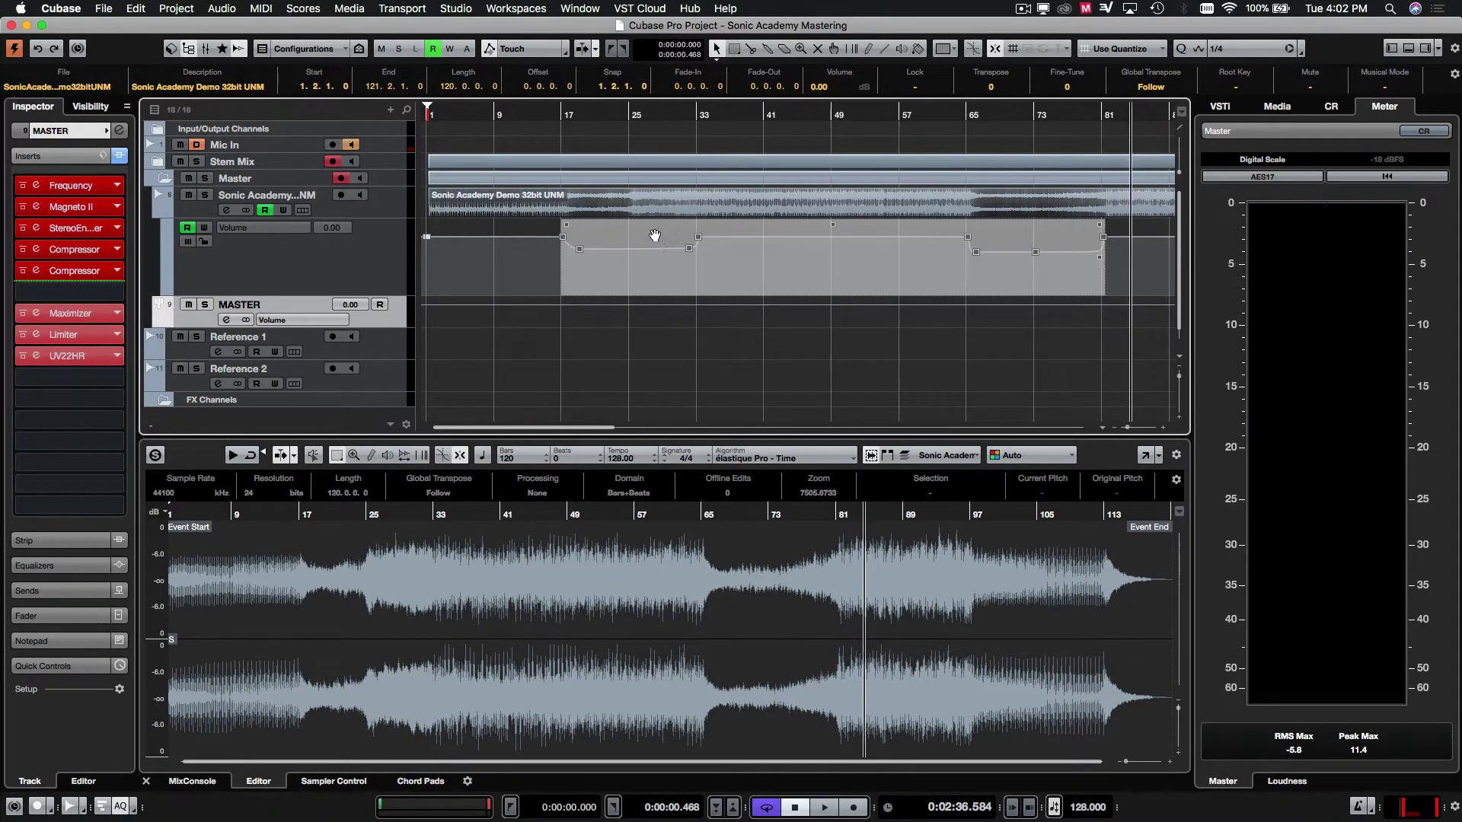
pyautogui.click(651, 195)
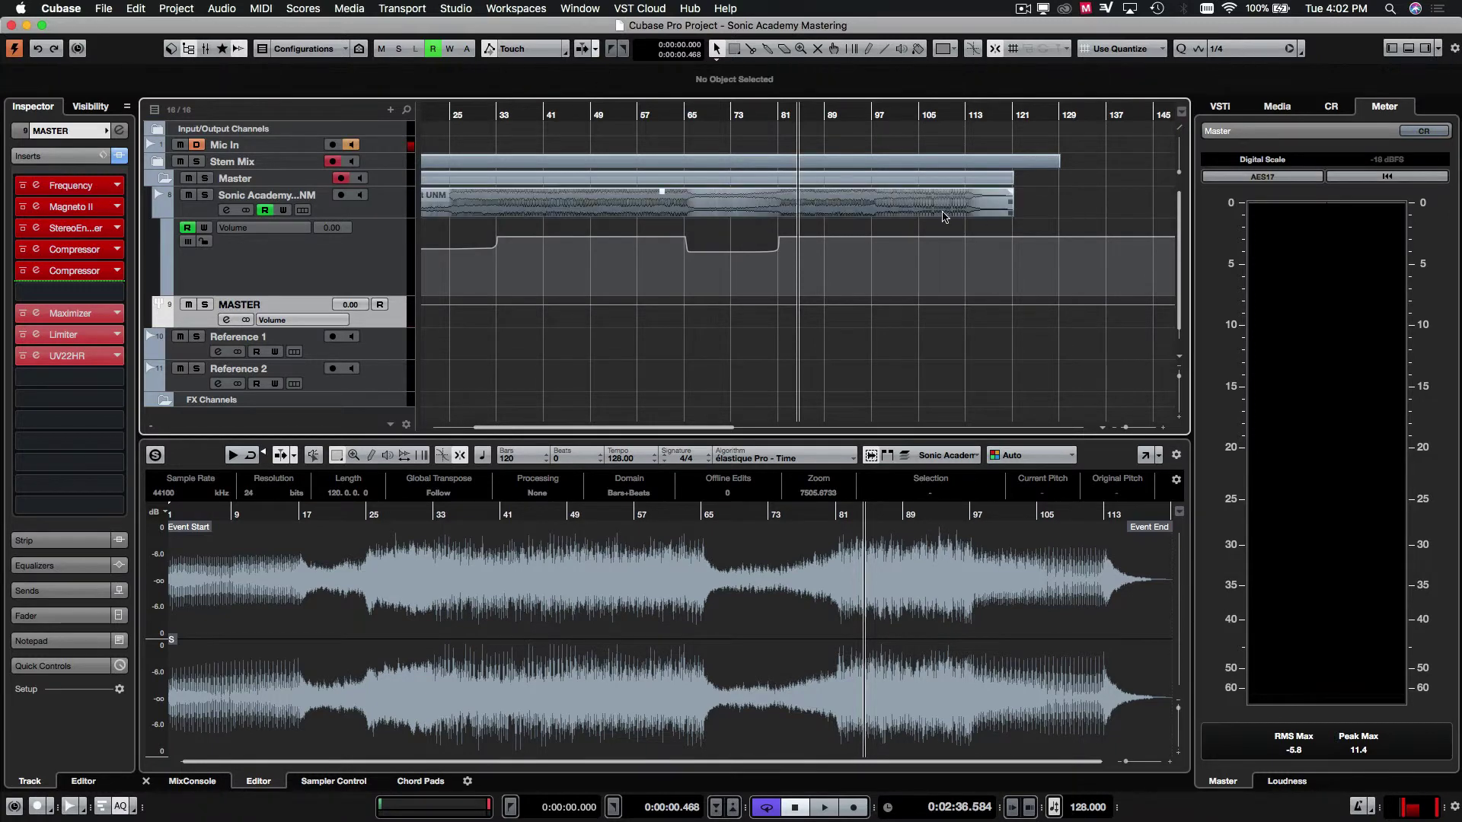
pyautogui.press('h')
pyautogui.press('h')
pyautogui.press('h')
pyautogui.press('h')
pyautogui.press('h')
pyautogui.press('h')
pyautogui.press('h')
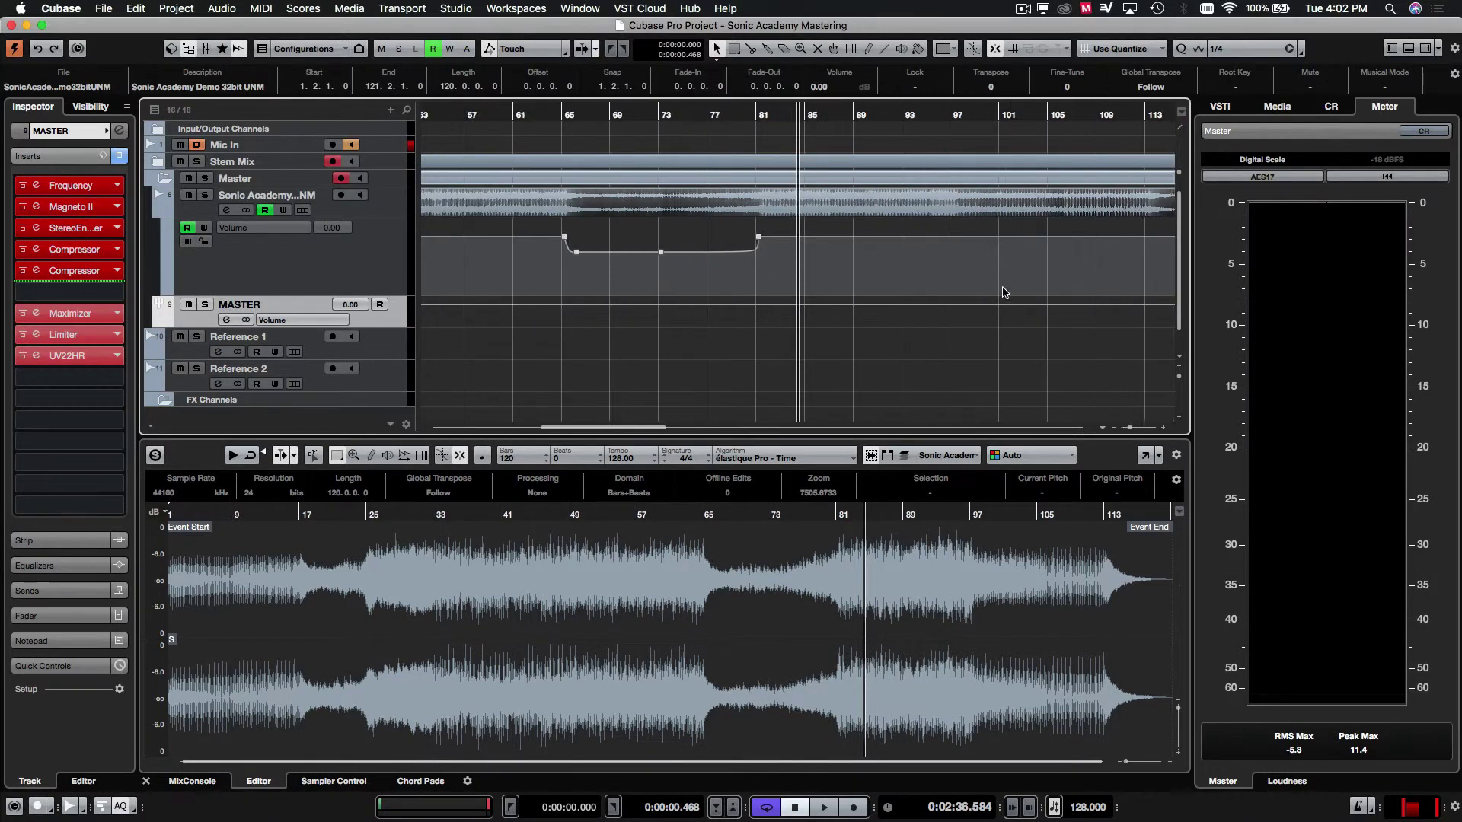
pyautogui.click(1061, 357)
pyautogui.moveTo(1061, 357); pyautogui.dragTo(1148, 346)
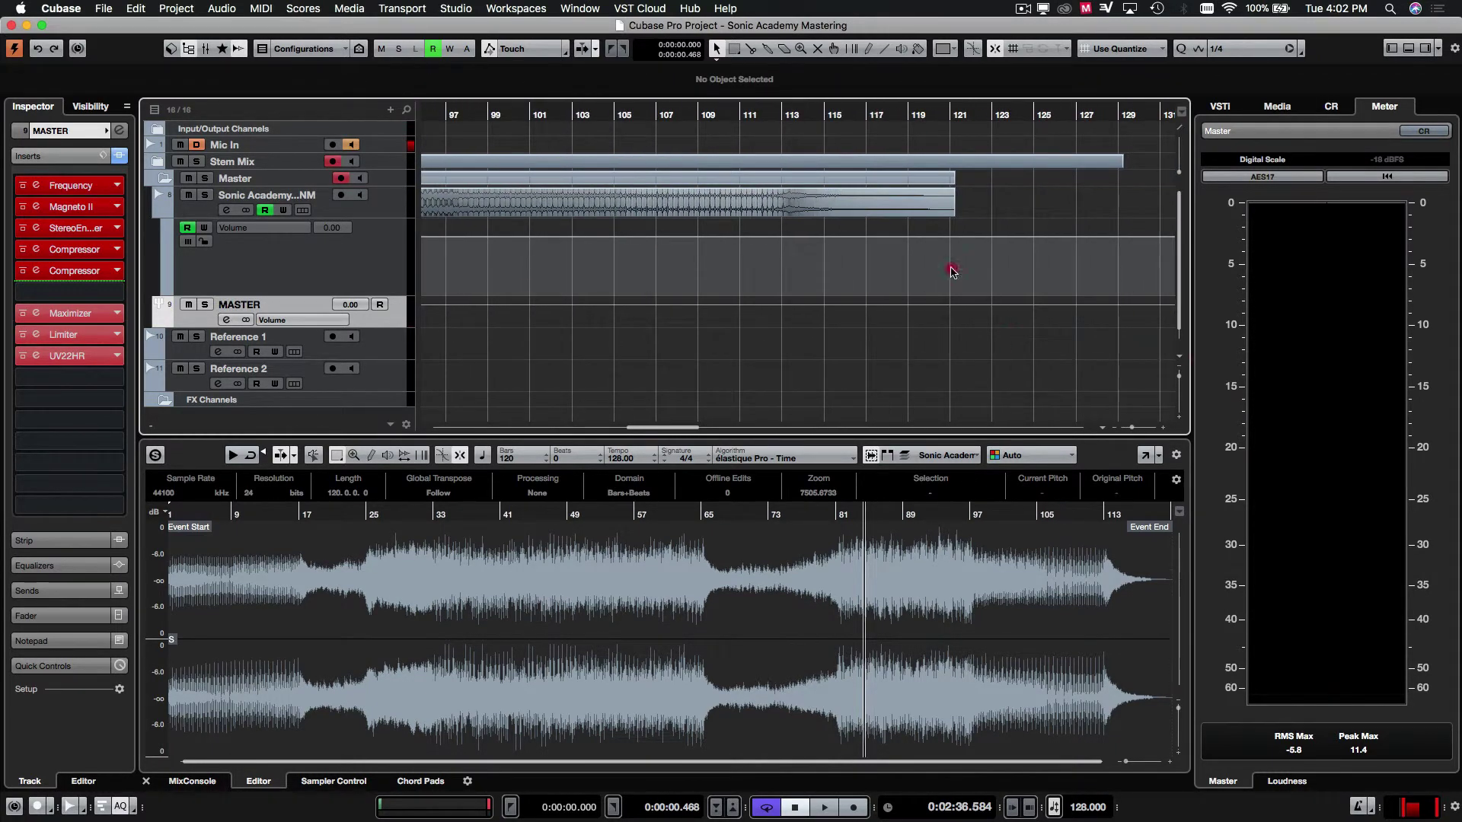
pyautogui.click(882, 204)
pyautogui.moveTo(948, 222); pyautogui.dragTo(793, 208)
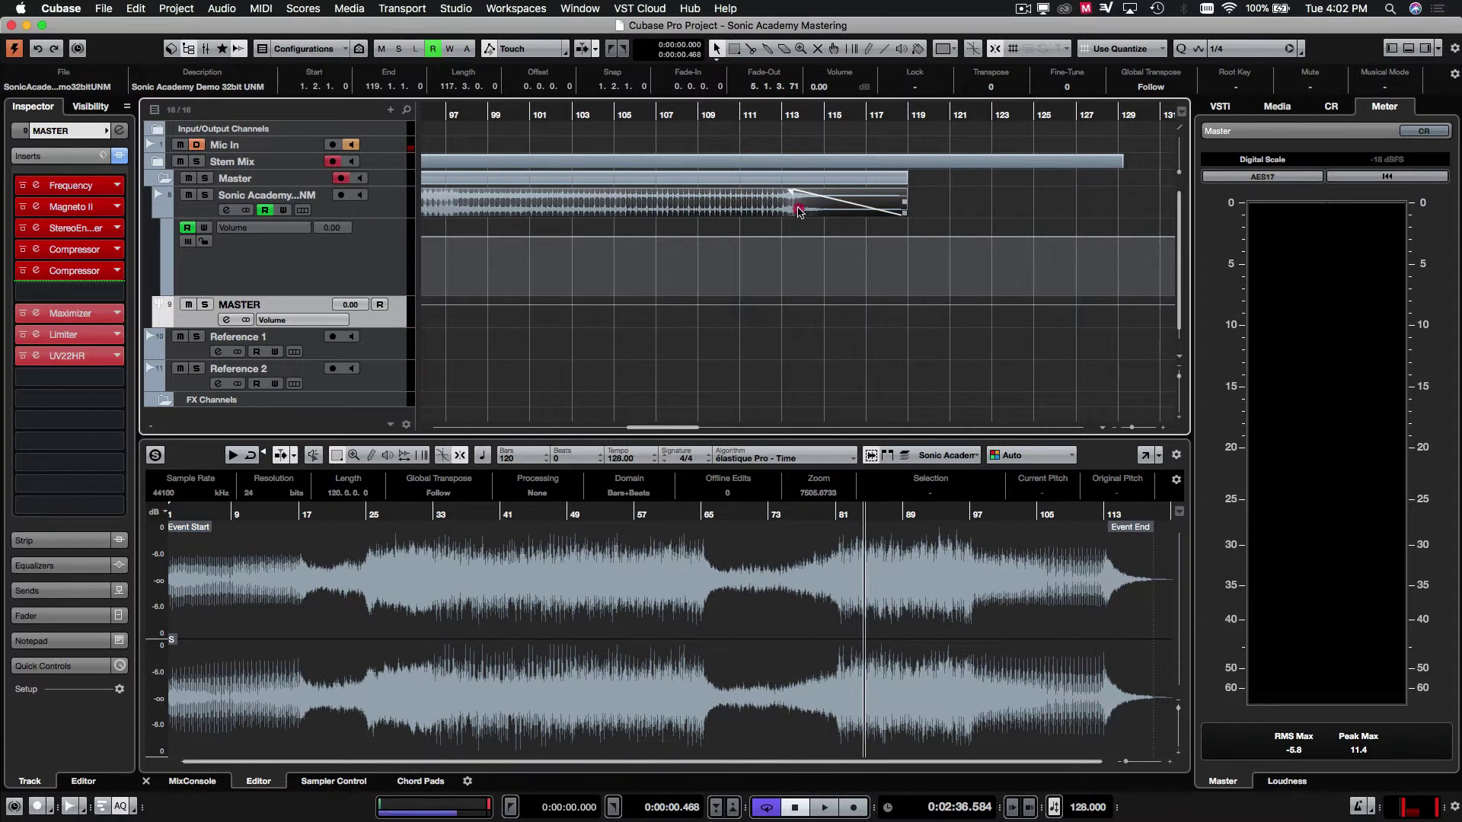
# Play the ending from bar 113 and change the event's fade-out to a curve that drops quickly and levels off
pyautogui.click(794, 113)
pyautogui.press('space')
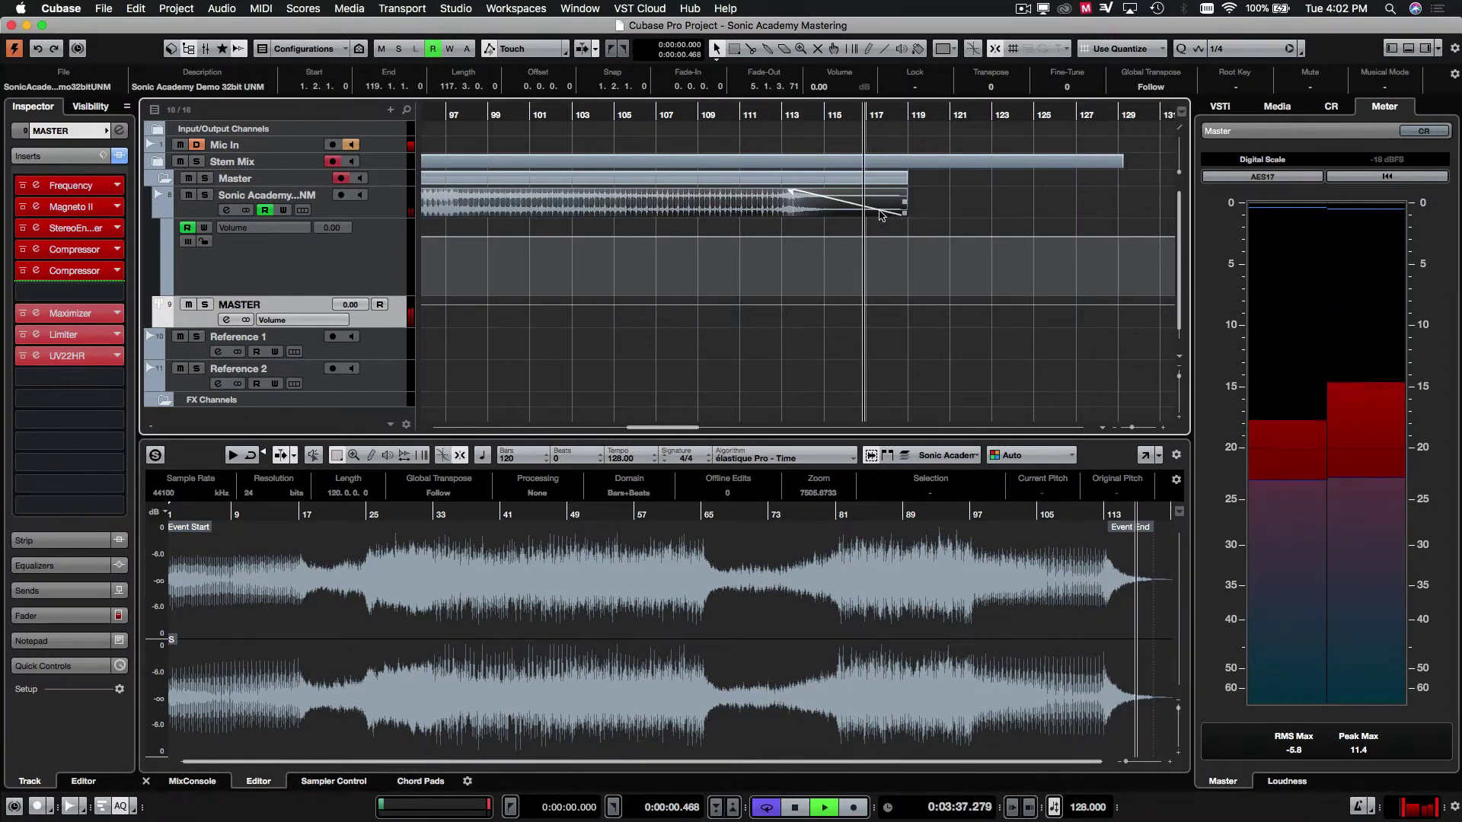
pyautogui.doubleClick(859, 205)
pyautogui.click(240, 321)
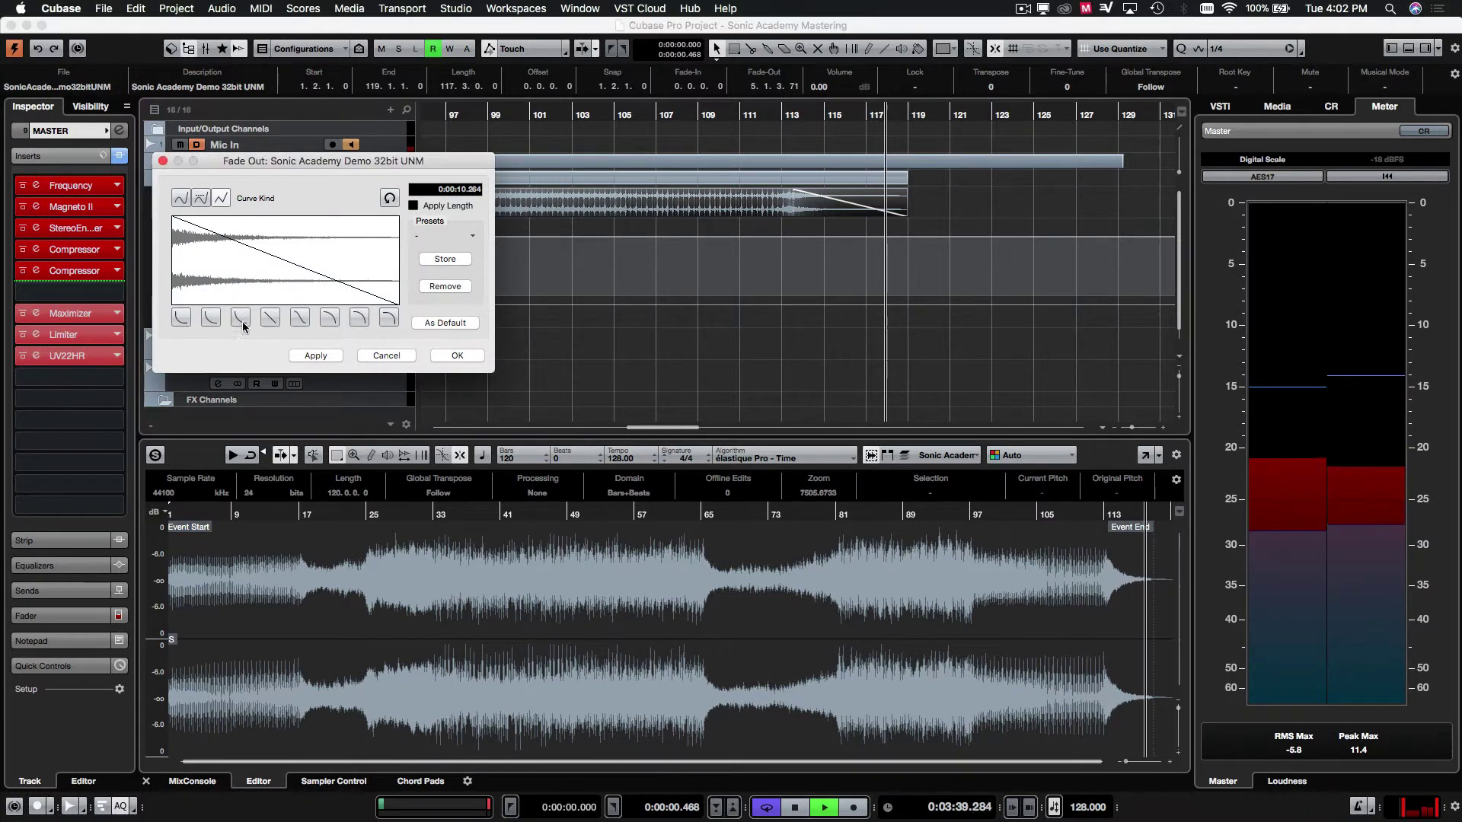
pyautogui.click(212, 320)
pyautogui.click(300, 356)
pyautogui.click(456, 355)
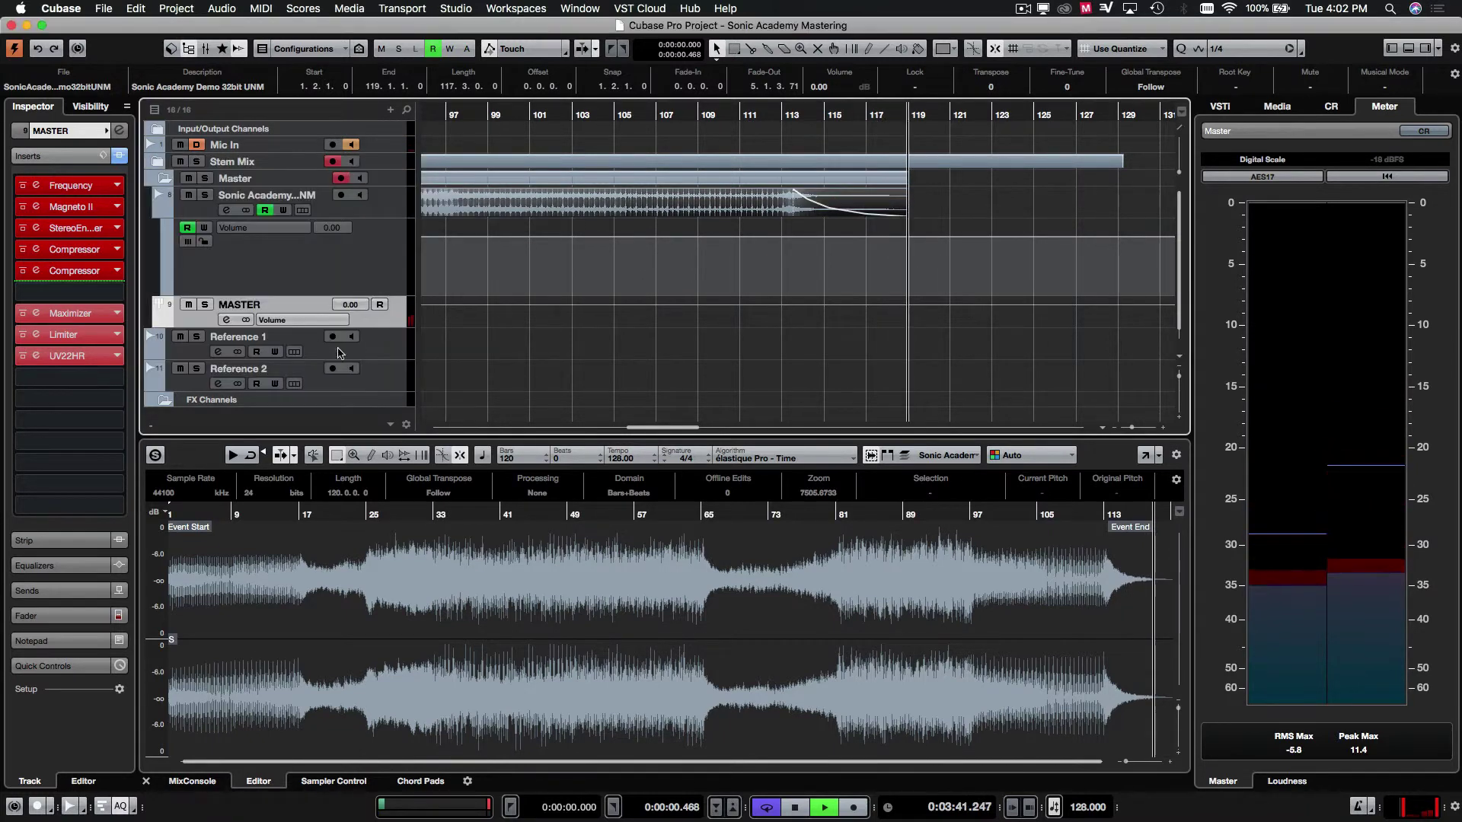
# Mute the Stem Mix folder track and audition the demo track's faded ending
pyautogui.click(870, 135)
pyautogui.press('space')
pyautogui.press('KP_0')
pyautogui.press('space')
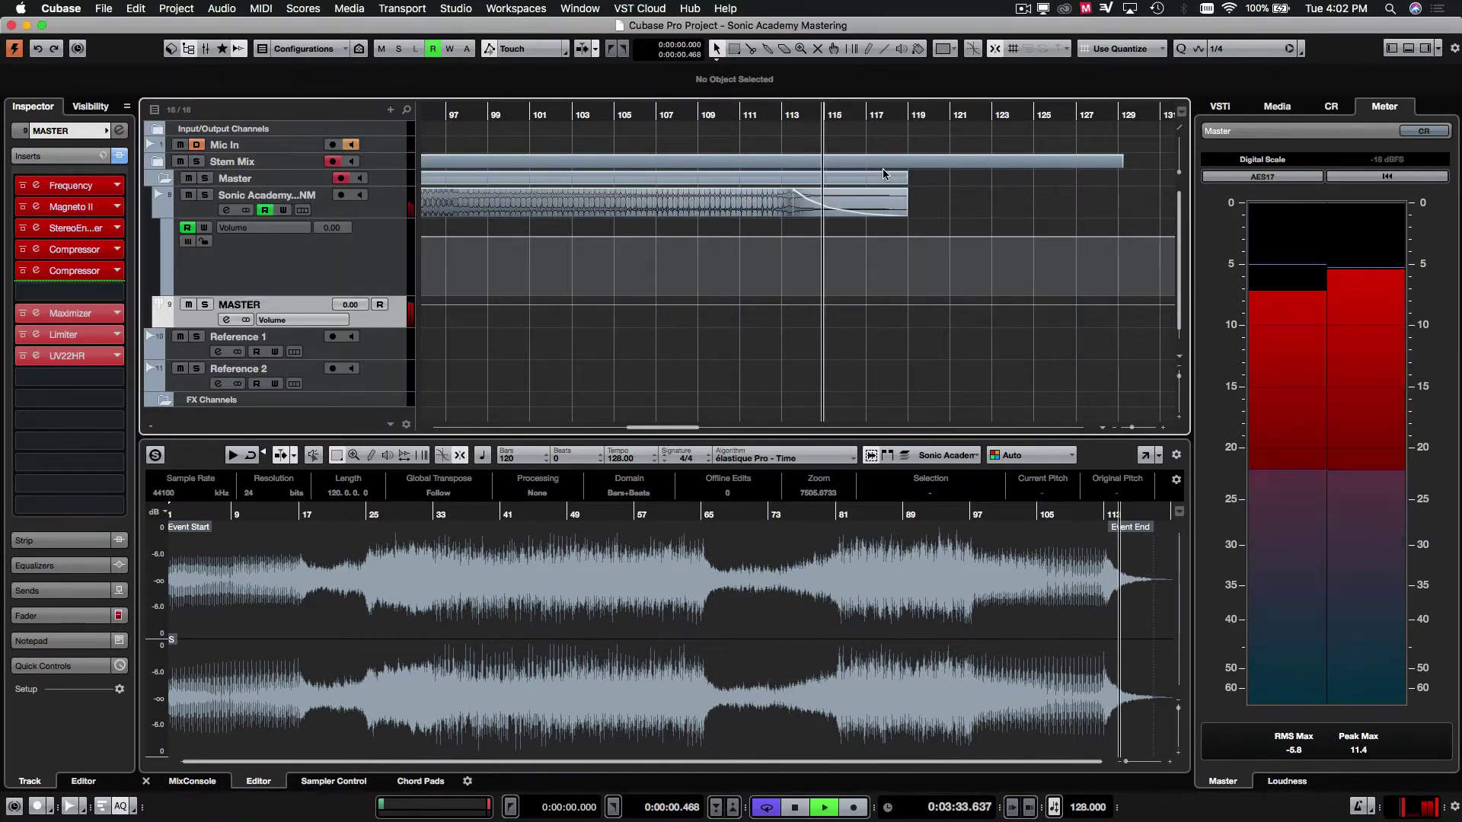
pyautogui.press('space')
pyautogui.click(180, 162)
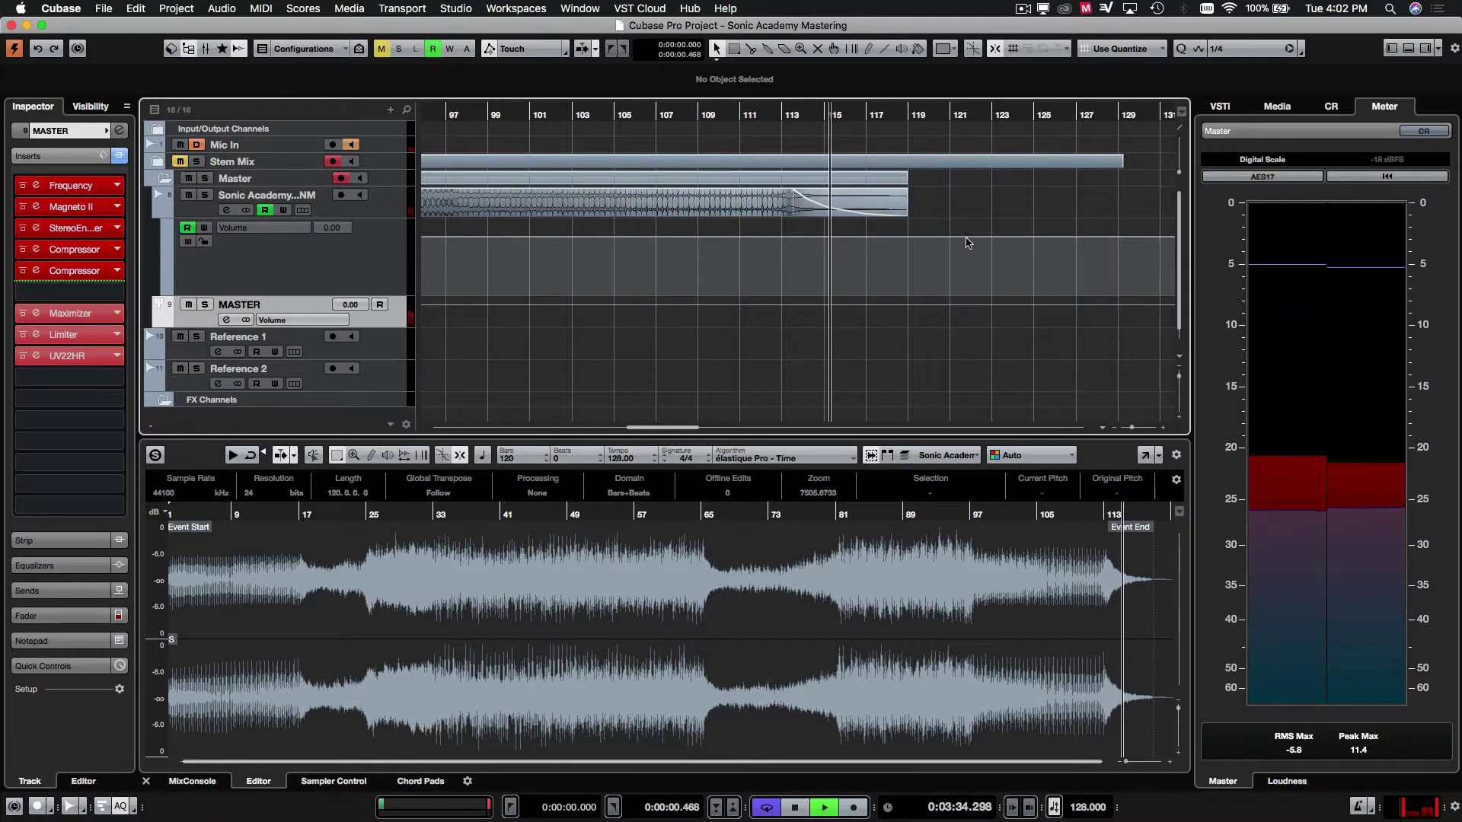
pyautogui.click(545, 204)
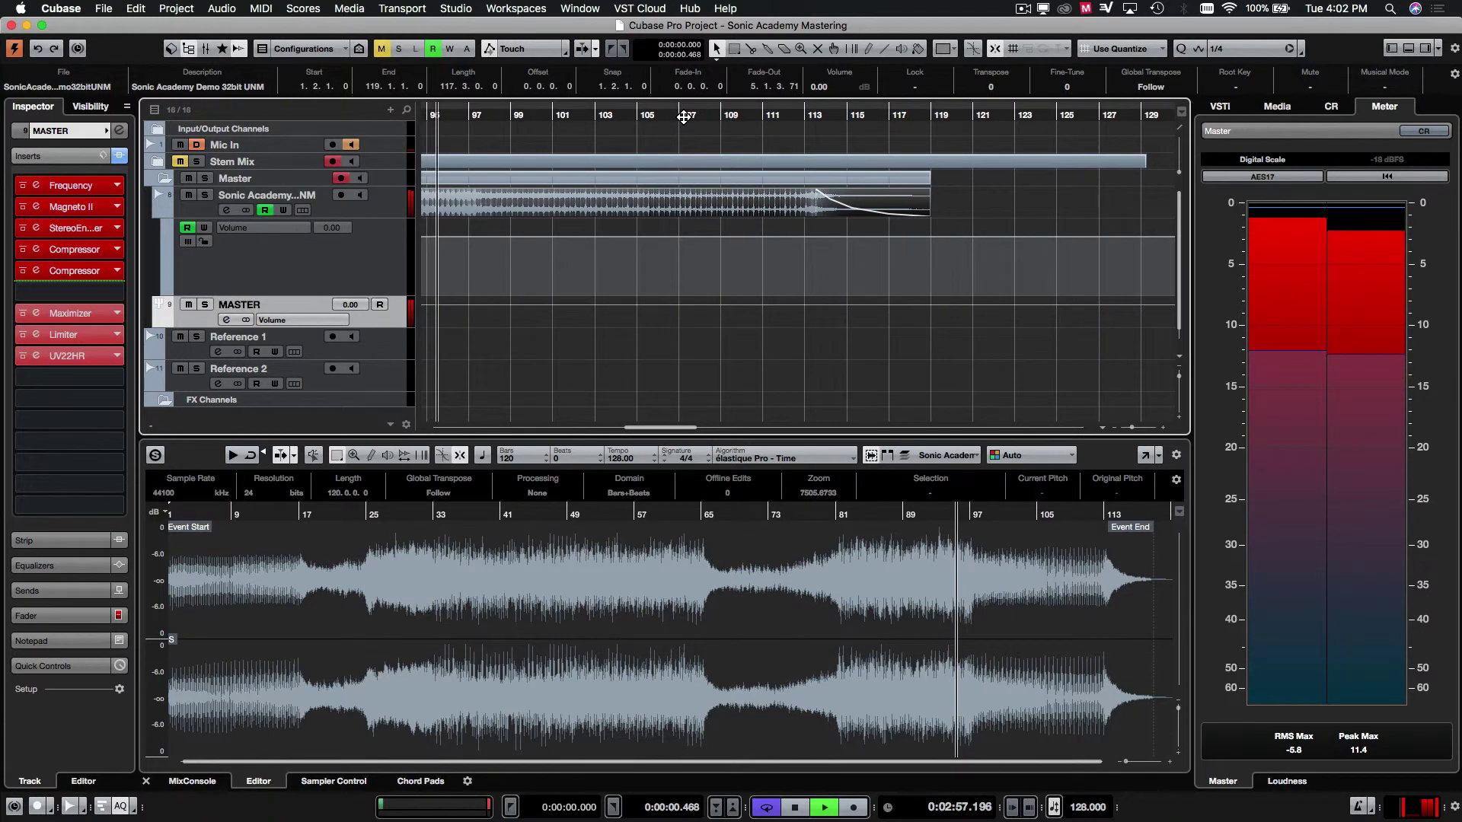
pyautogui.click(774, 117)
pyautogui.click(1017, 224)
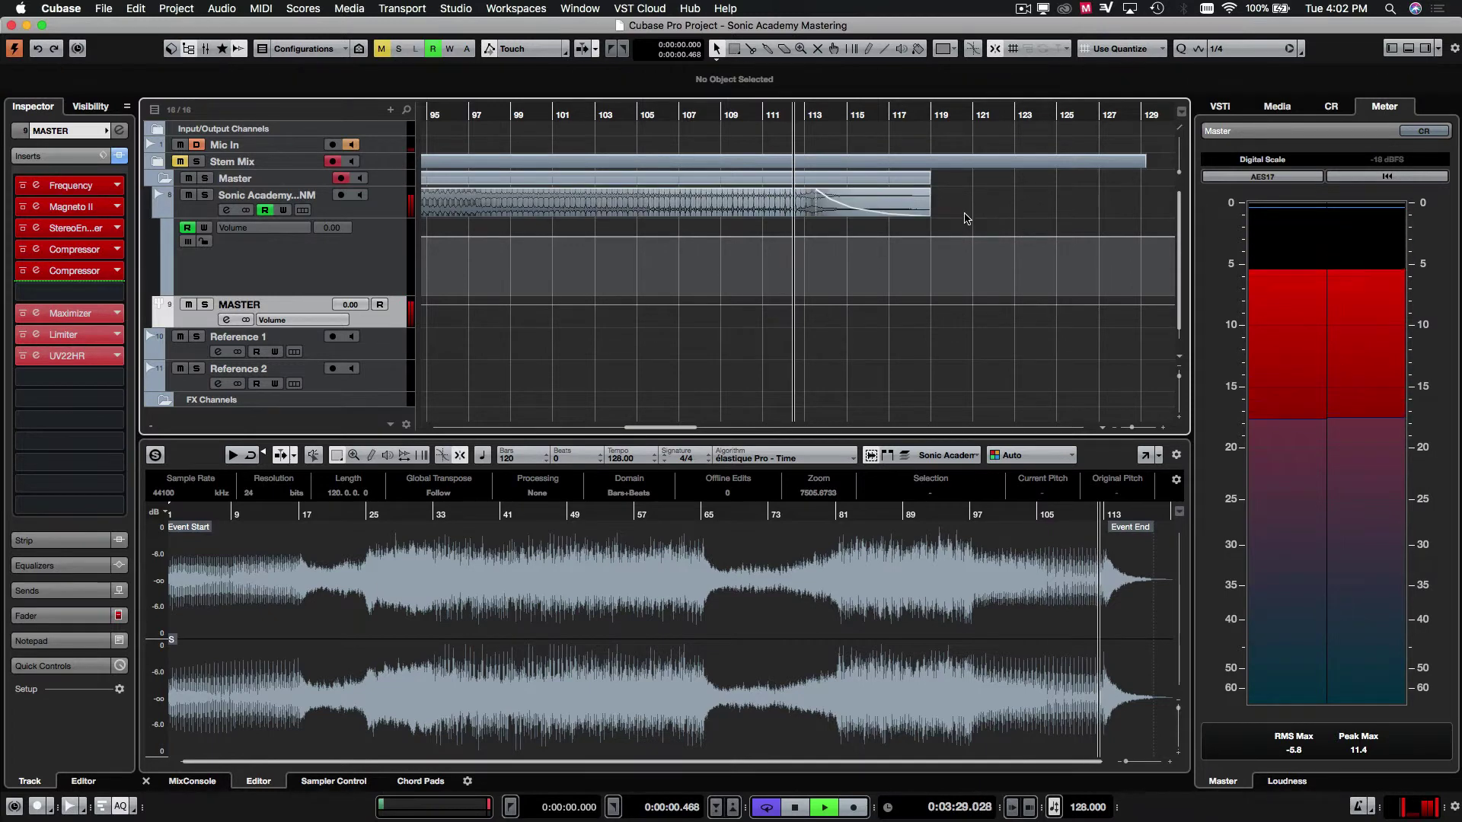
# Set the locators to span from bar 2 to bar 118, and stop playback
pyautogui.press('g')
pyautogui.press('g')
pyautogui.press('g')
pyautogui.press('g')
pyautogui.press('g')
pyautogui.press('g')
pyautogui.press('g')
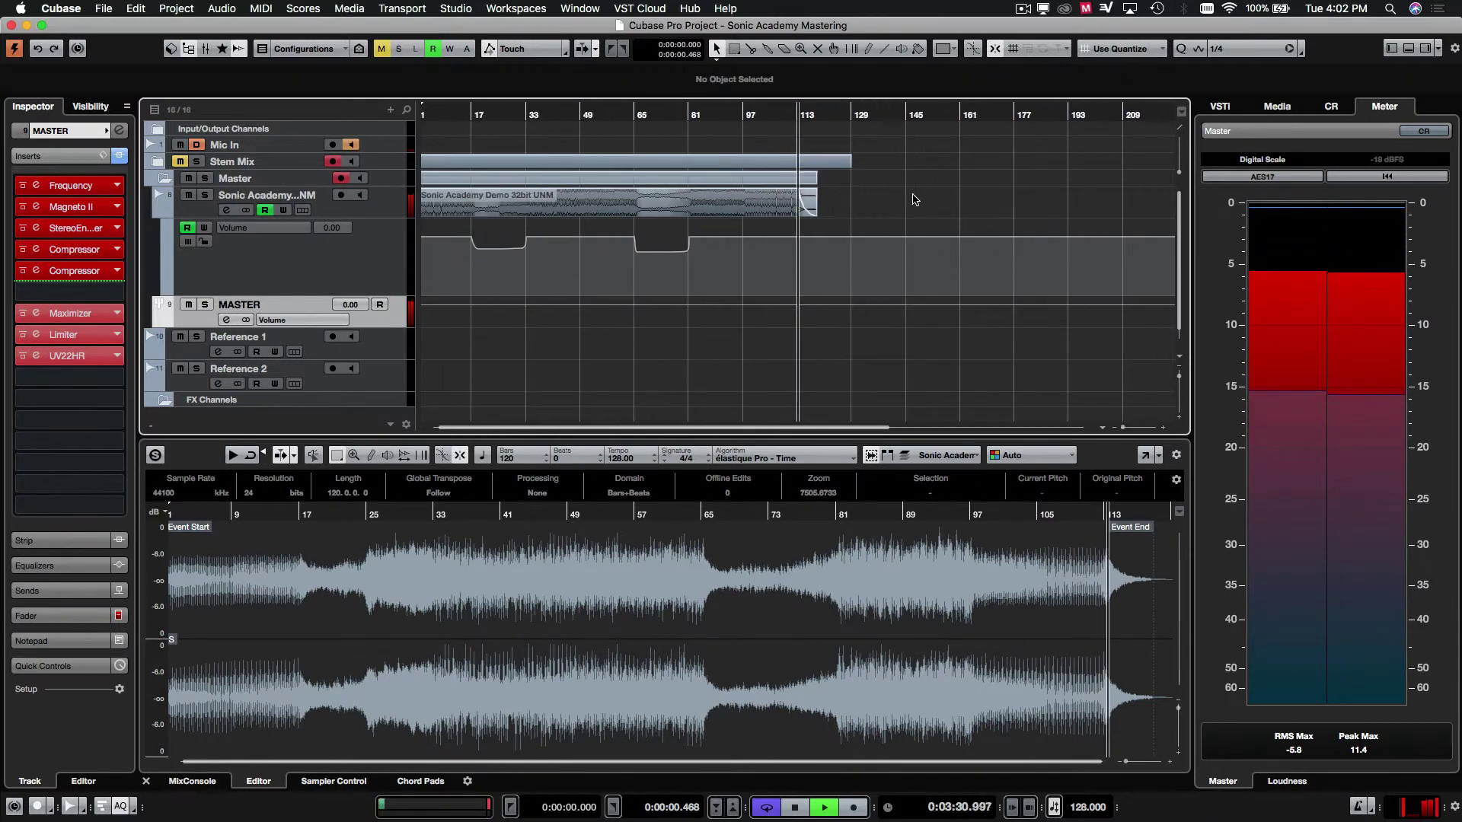
pyautogui.moveTo(808, 205); pyautogui.dragTo(380, 215)
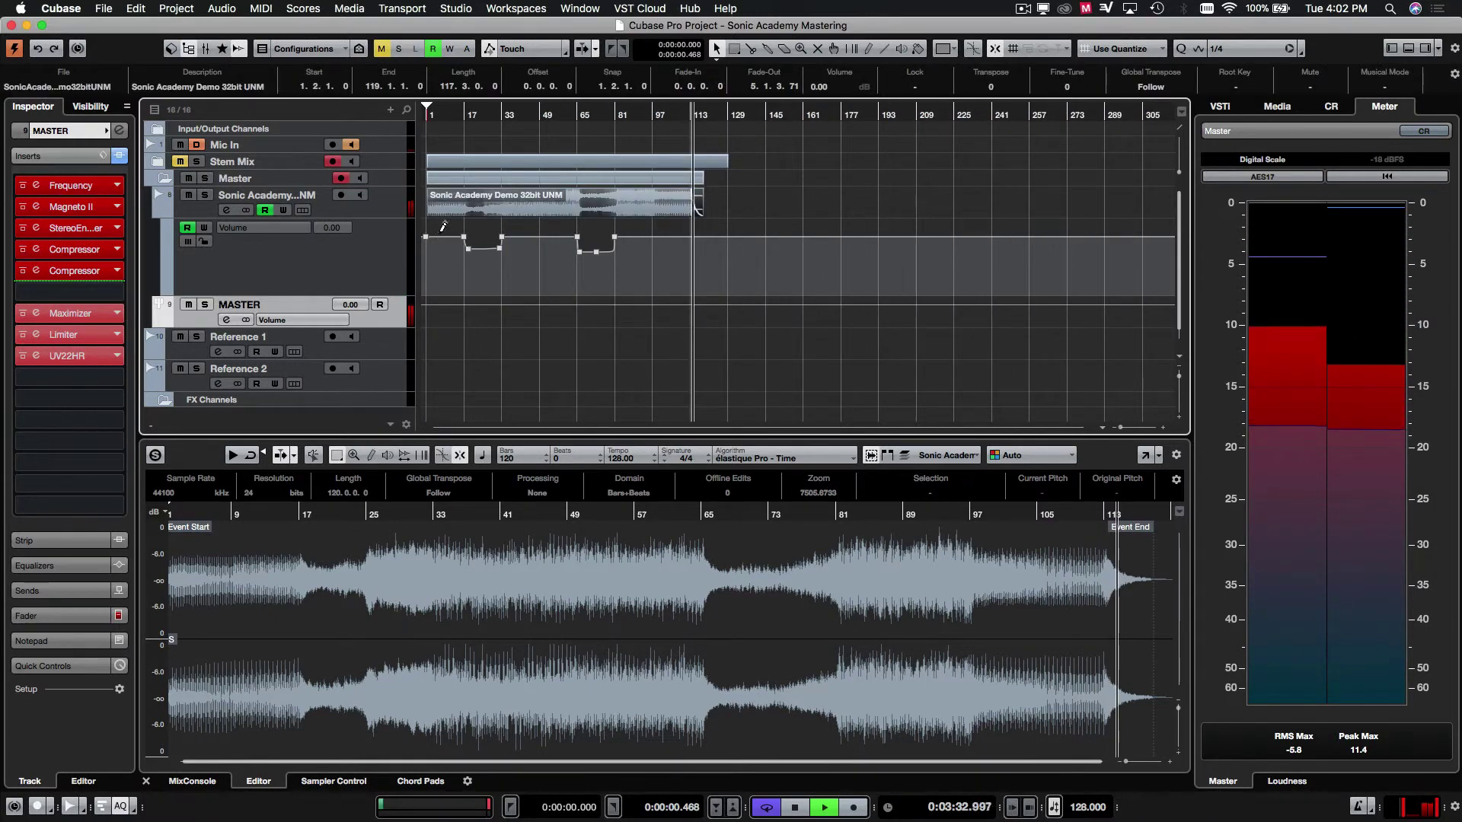
pyautogui.moveTo(429, 107); pyautogui.dragTo(699, 110)
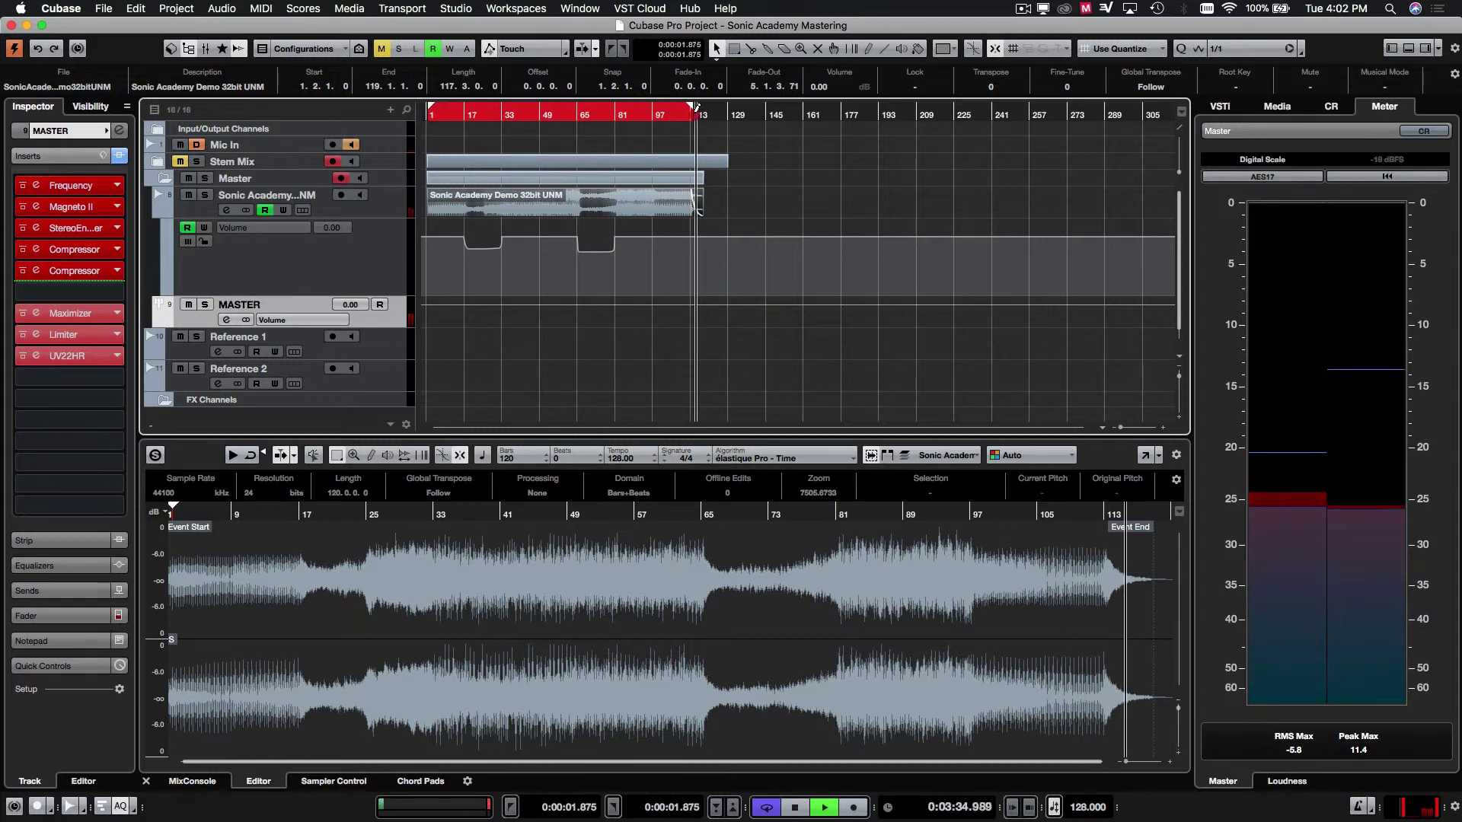
pyautogui.click(752, 199)
pyautogui.press('space')
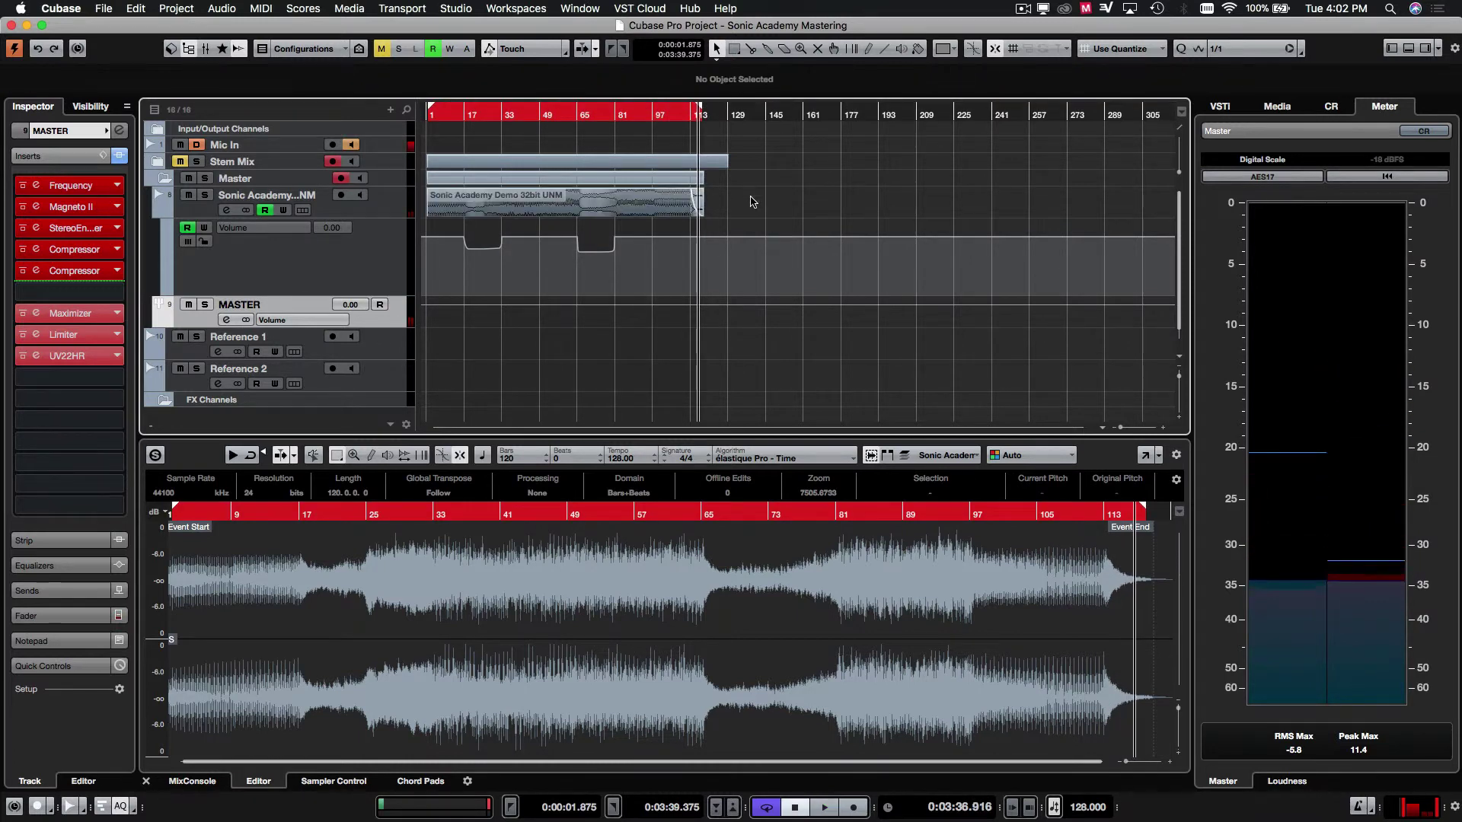
# Set the locators to run from bar 1 to the end of the demo event at bar 119, and clear the selection
pyautogui.press('h')
pyautogui.press('h')
pyautogui.press('h')
pyautogui.press('h')
pyautogui.moveTo(870, 205); pyautogui.dragTo(378, 210)
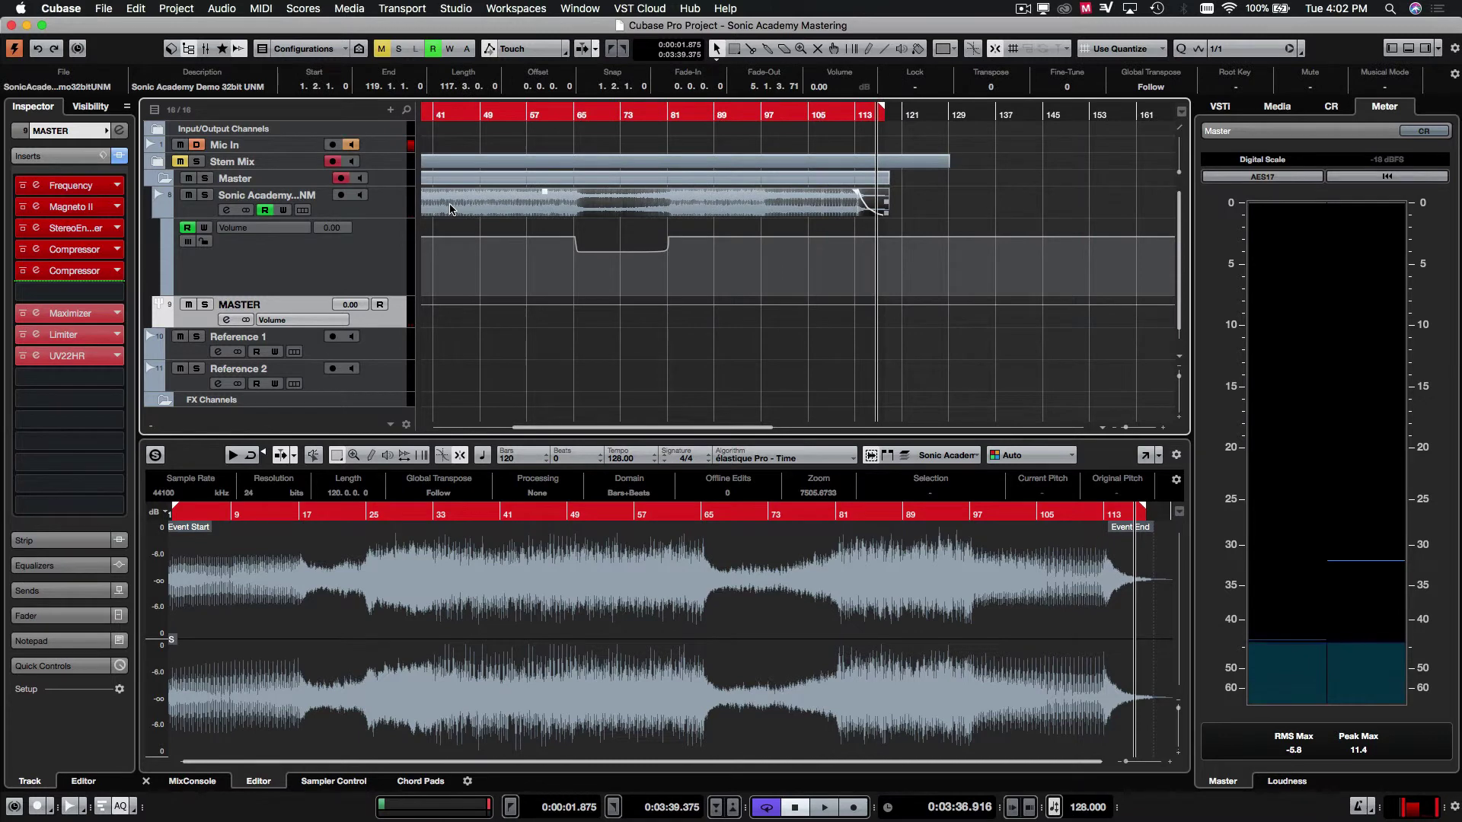
pyautogui.press('p')
pyautogui.moveTo(930, 210); pyautogui.dragTo(228, 209)
pyautogui.click(432, 111)
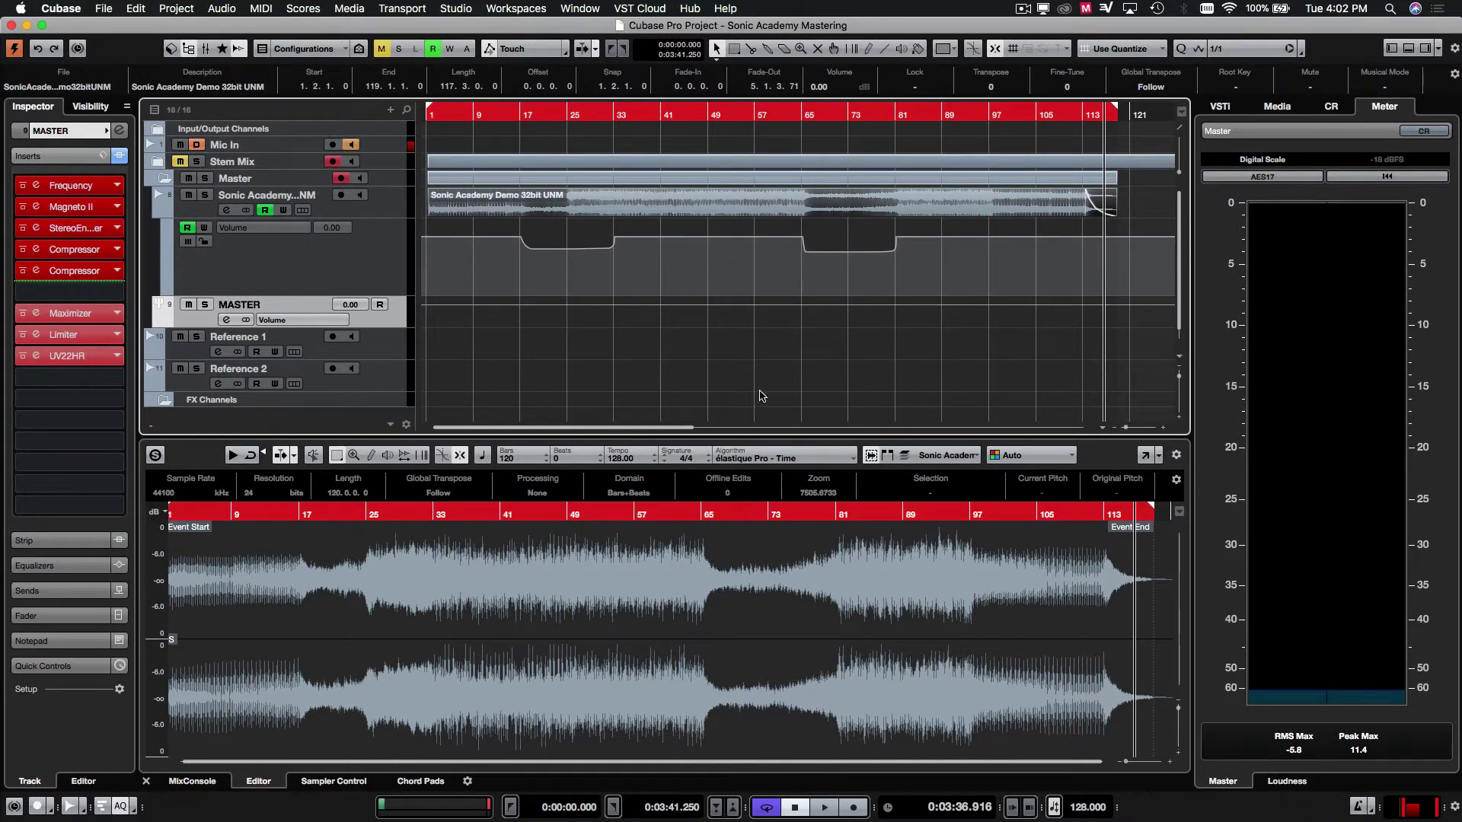
pyautogui.click(642, 386)
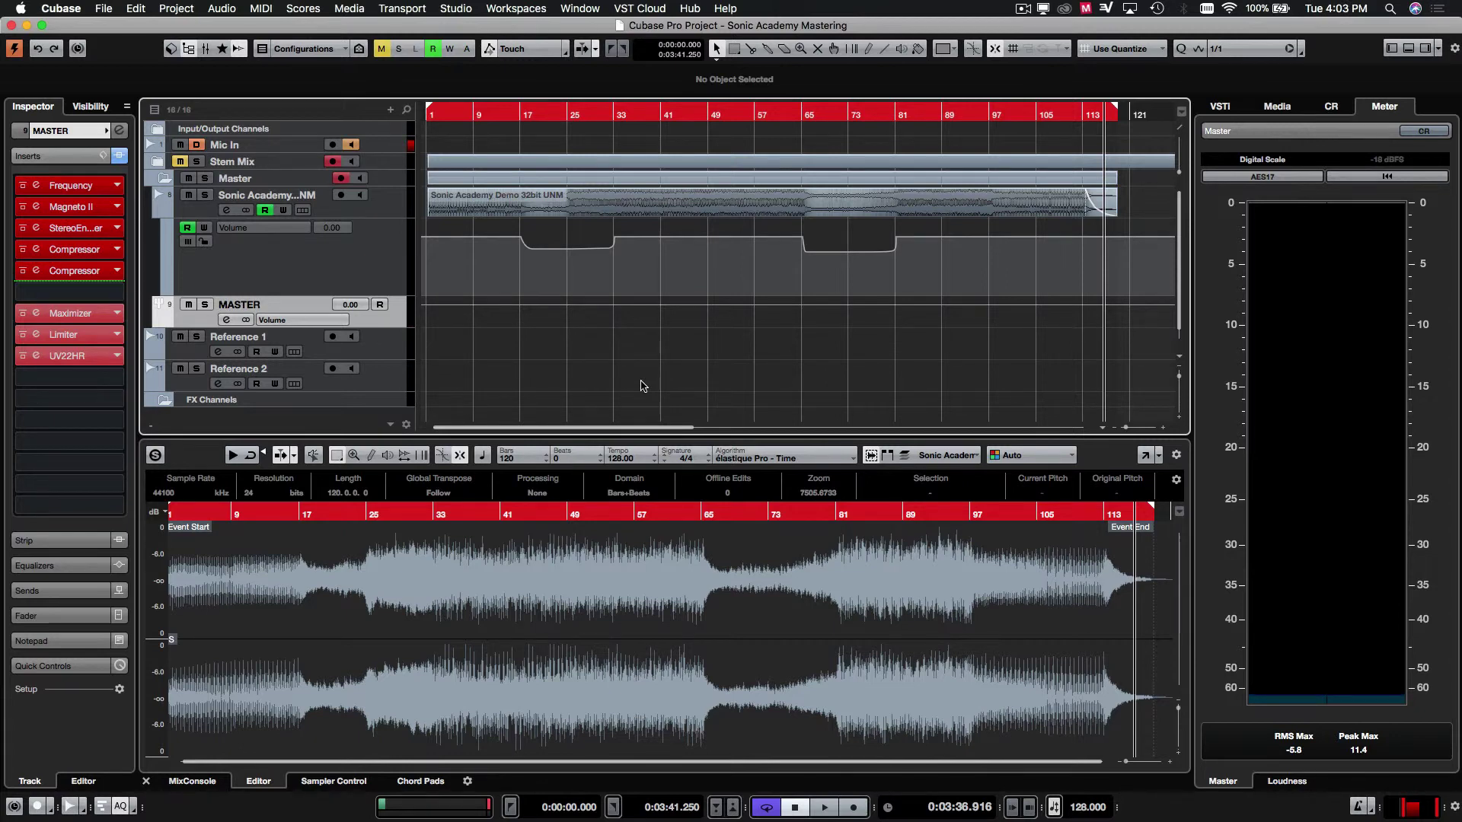
# Open the audio mixdown export and name the file "Sonic Academy Demo 16 bit MST"
pyautogui.click(104, 8)
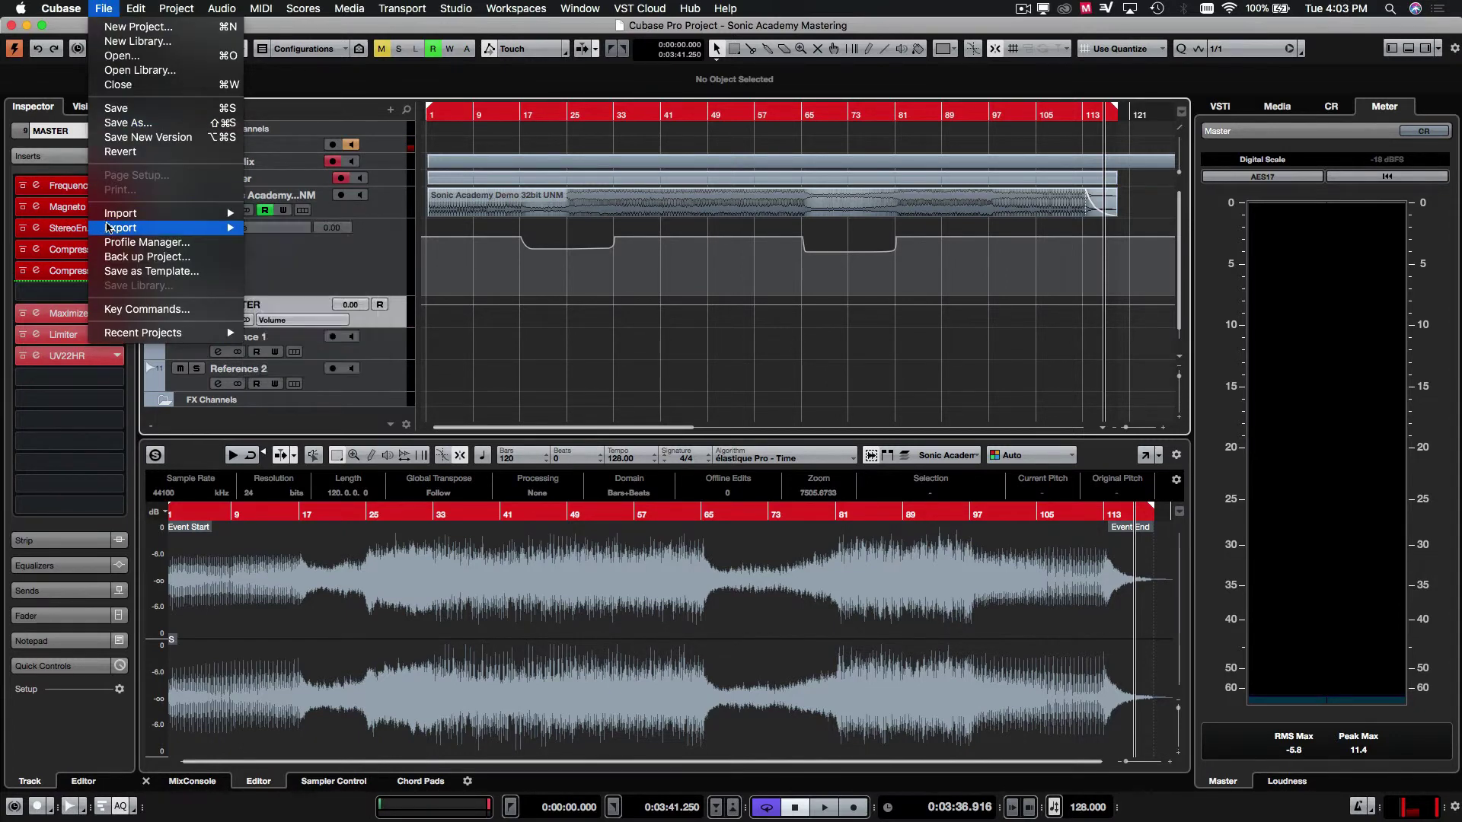
pyautogui.moveTo(108, 228)
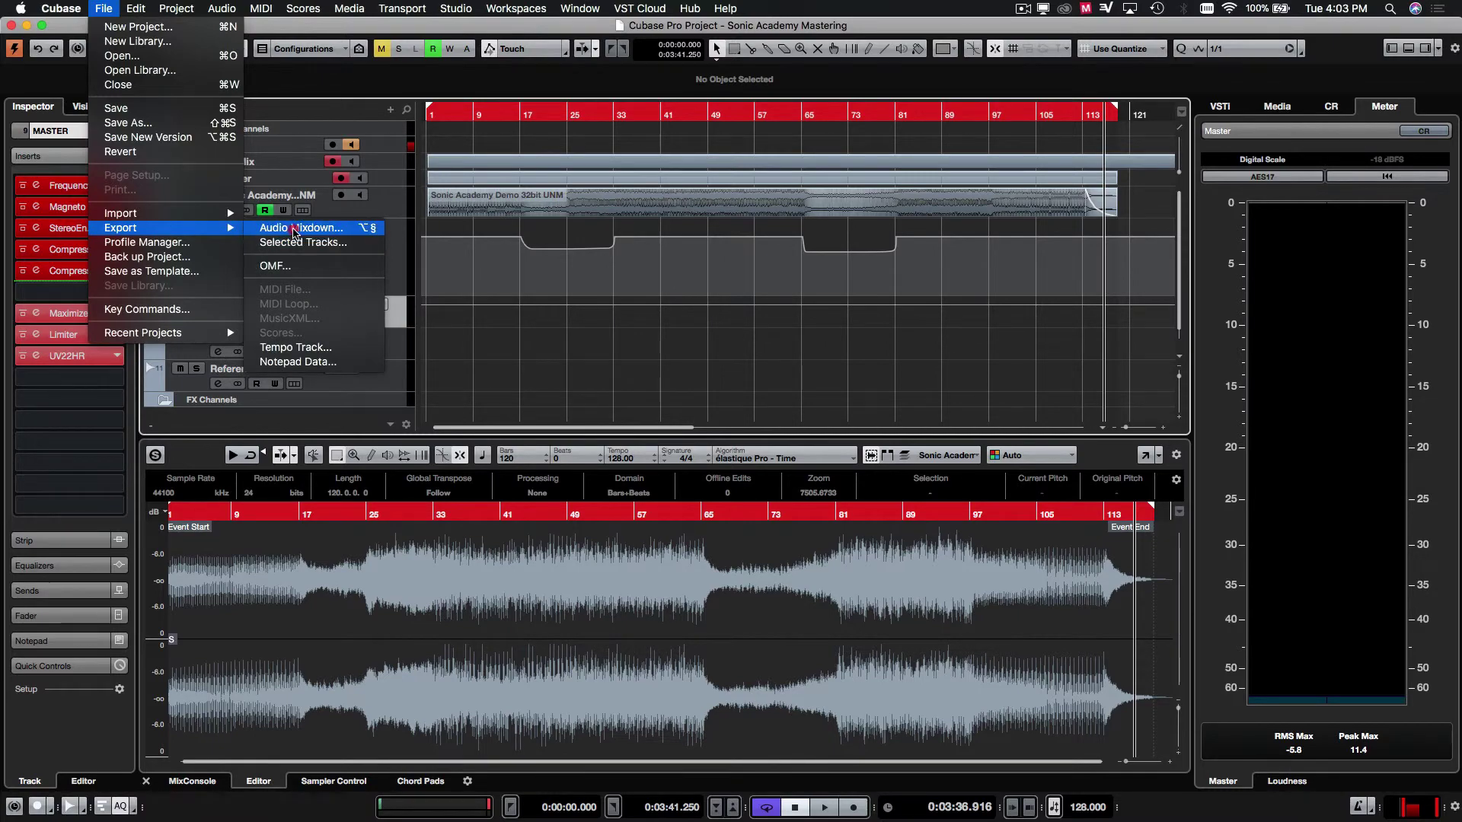
pyautogui.click(296, 233)
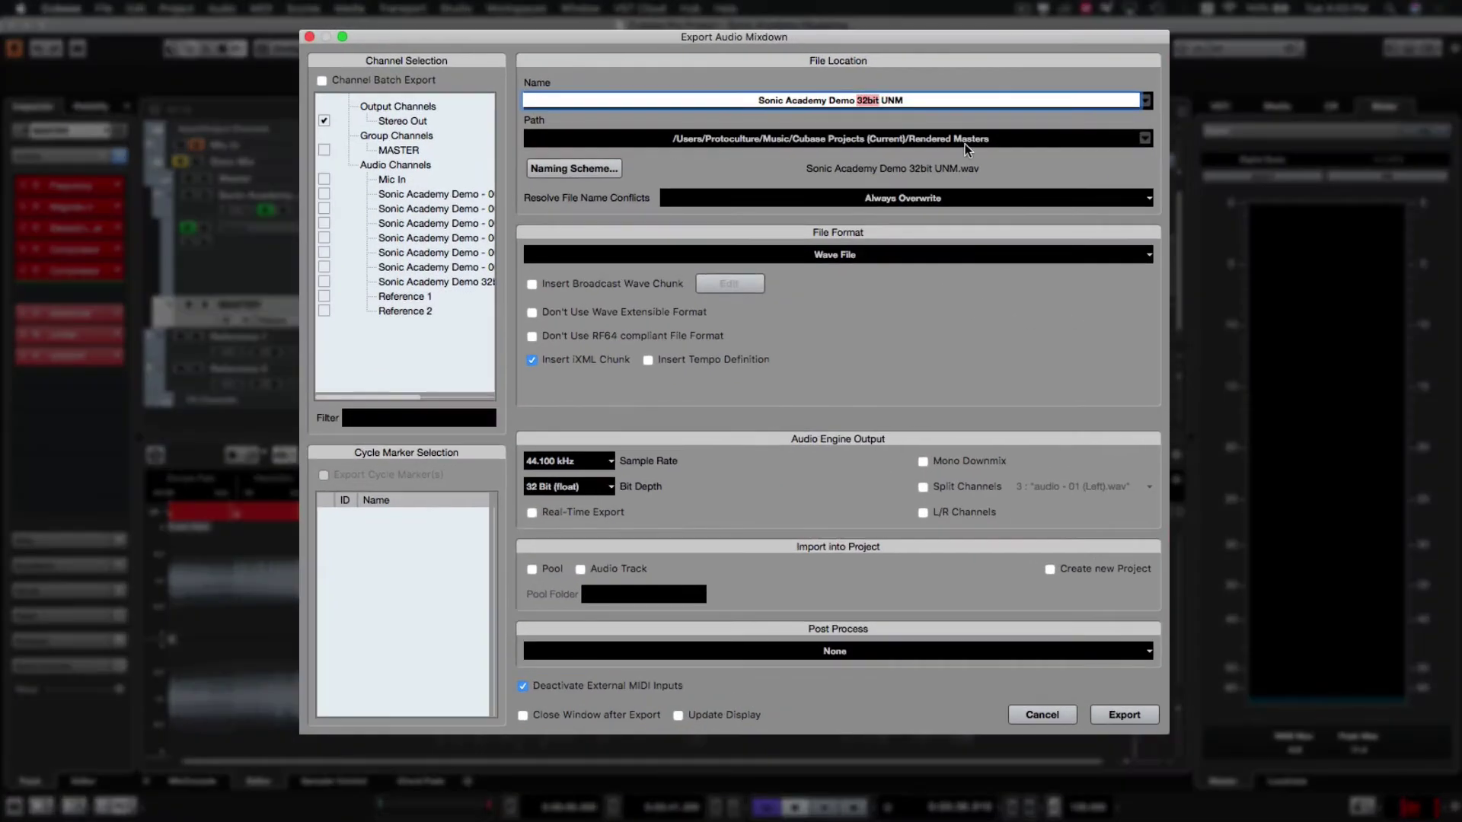
pyautogui.write('16')
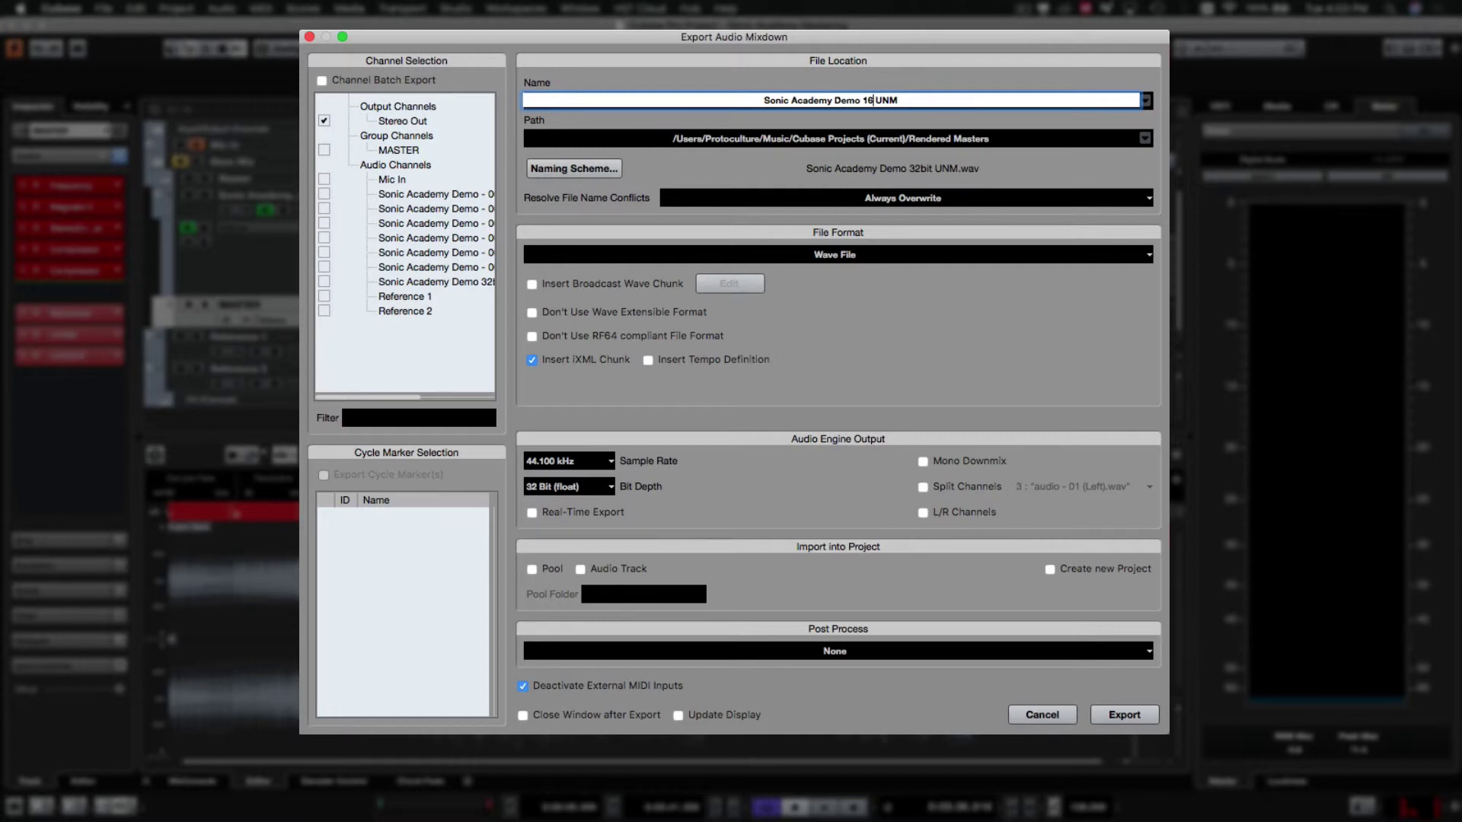
pyautogui.write(' bit')
pyautogui.press('BackSpace')
pyautogui.press('BackSpace')
pyautogui.press('BackSpace')
pyautogui.write('MST')
pyautogui.press('Return')
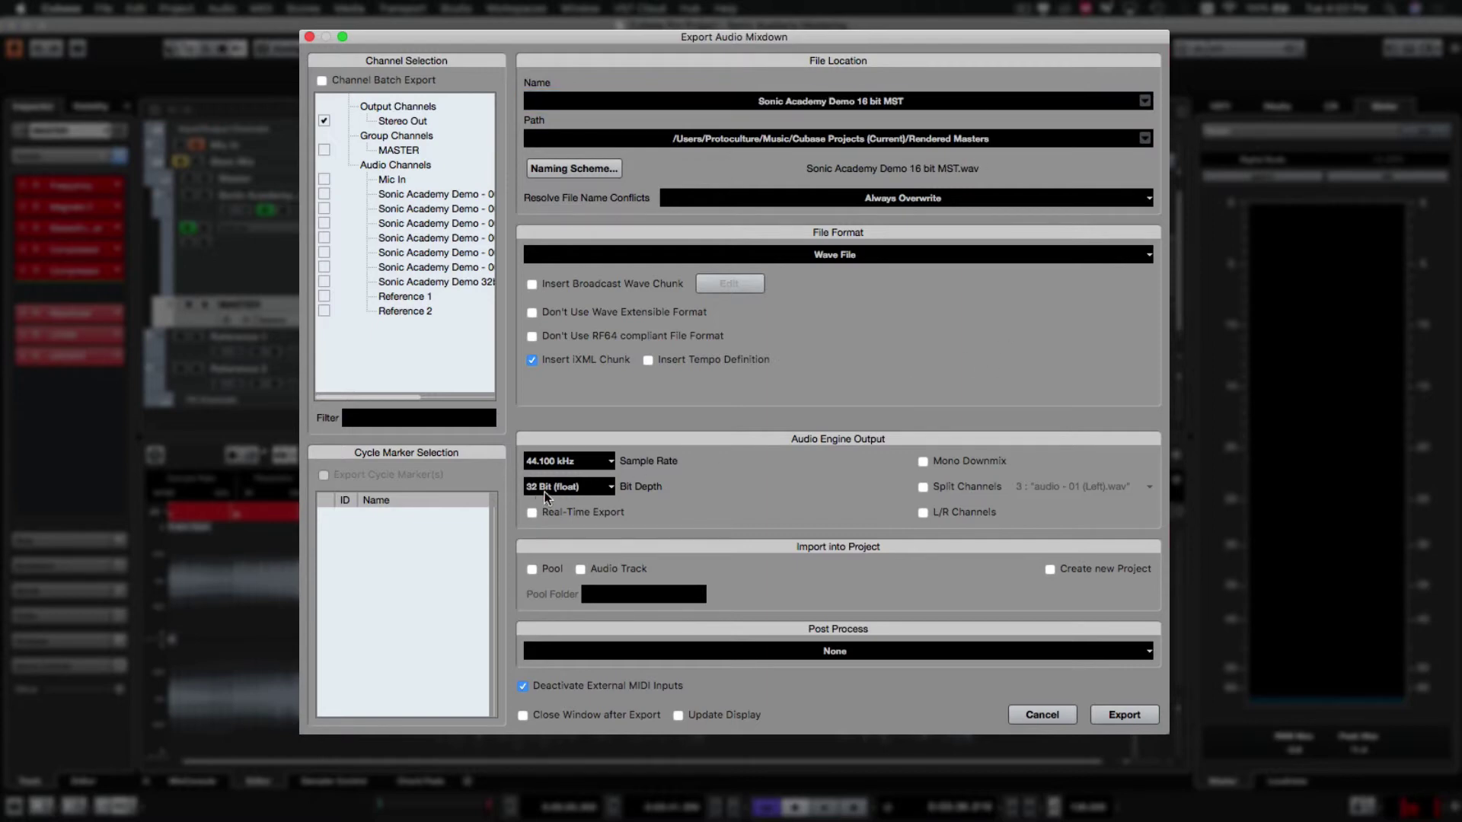
# Set the mixdown's export bit depth to 16 Bit
pyautogui.click(549, 488)
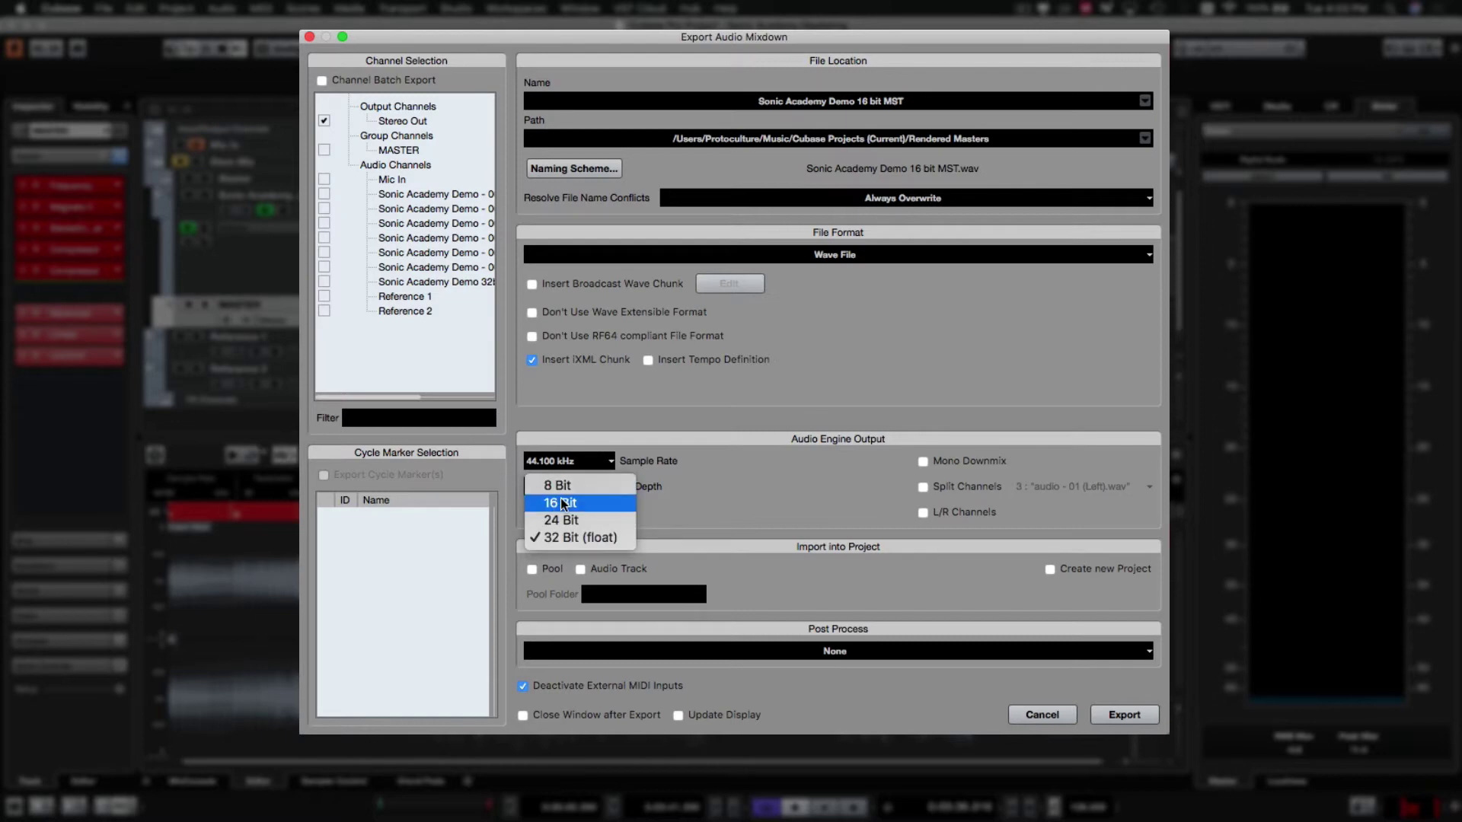
pyautogui.click(562, 503)
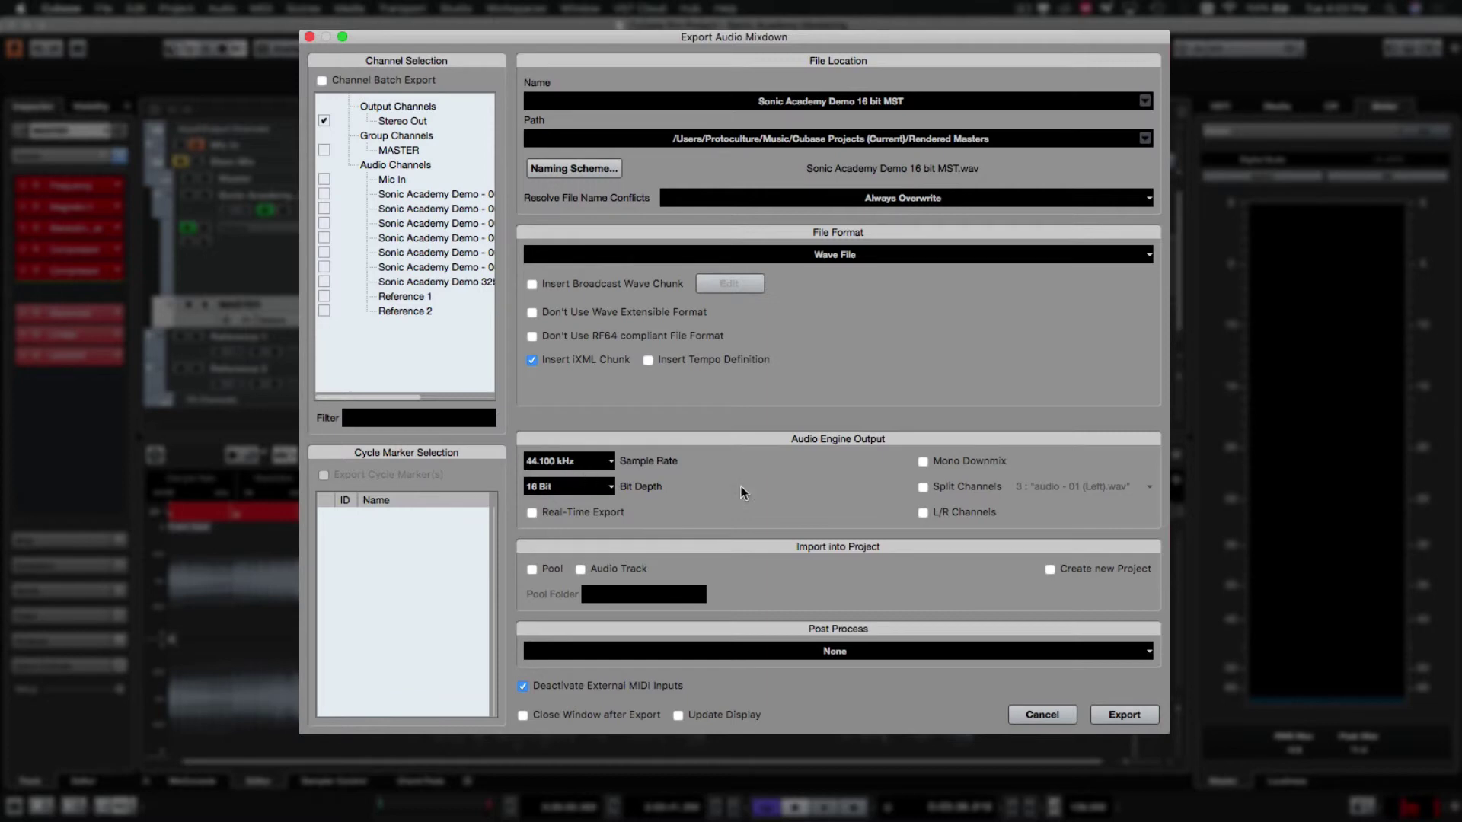
pyautogui.moveTo(683, 39); pyautogui.dragTo(604, 23)
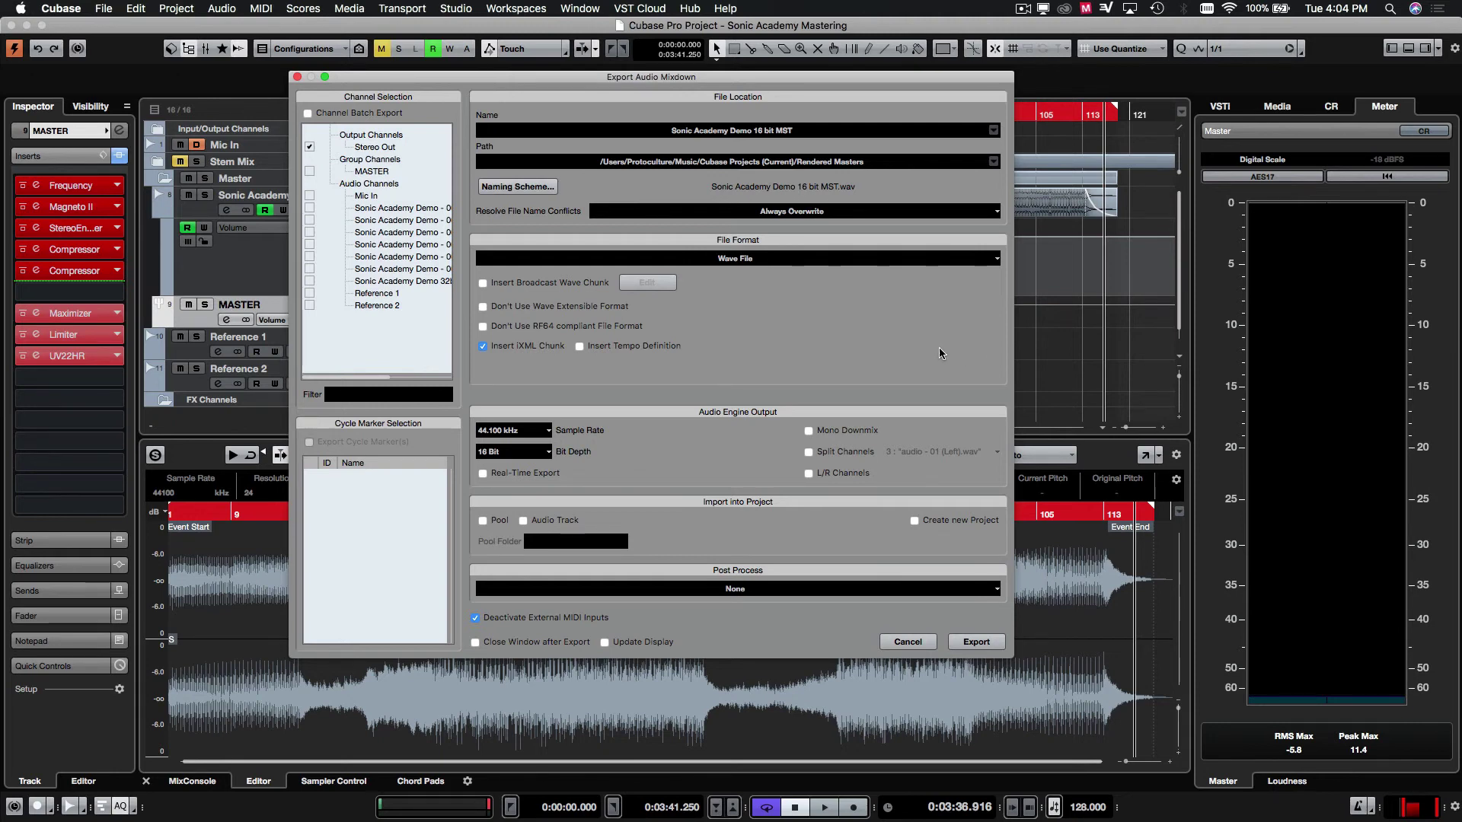
pyautogui.click(104, 9)
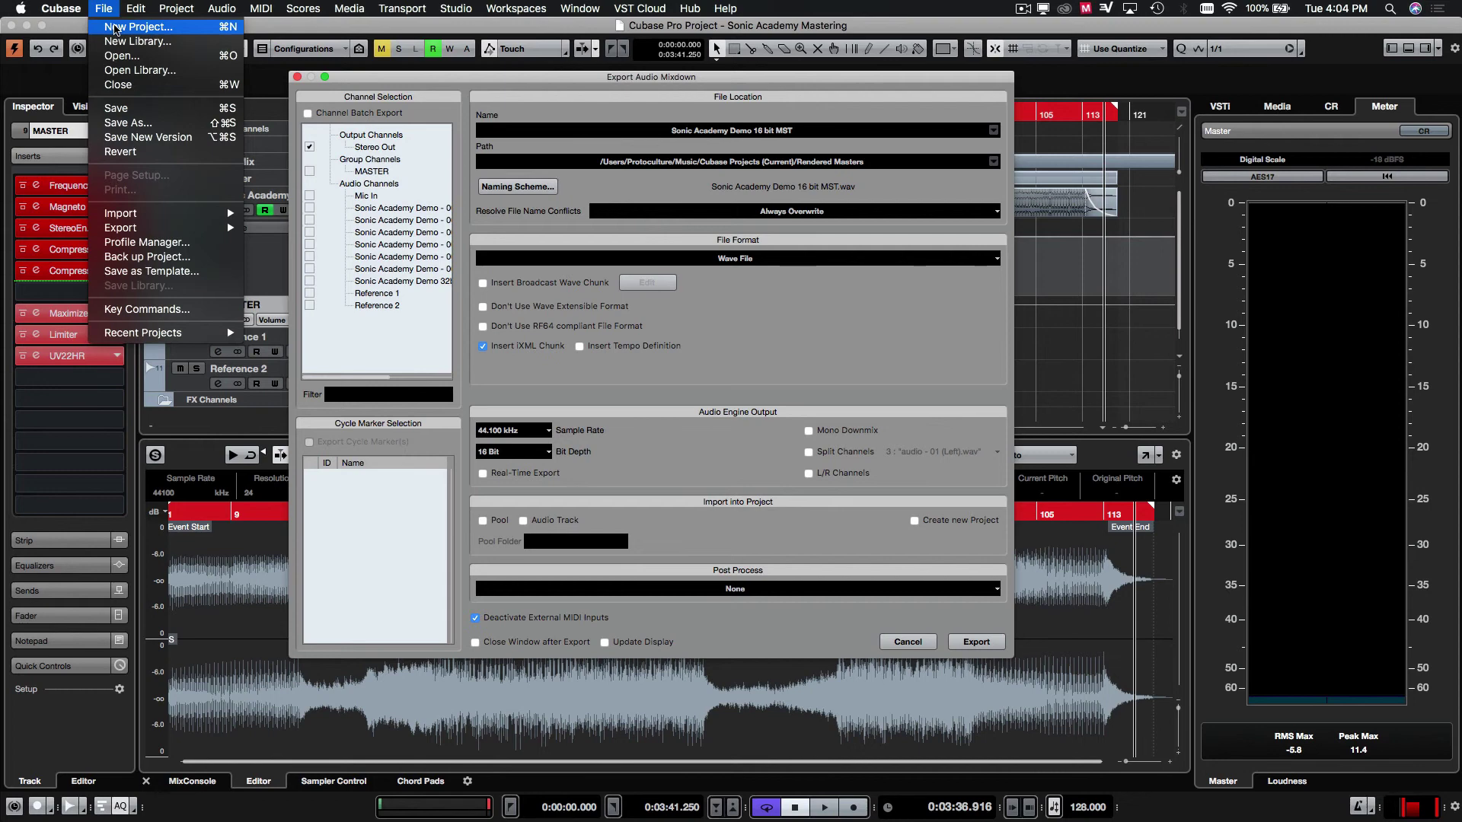
pyautogui.click(423, 76)
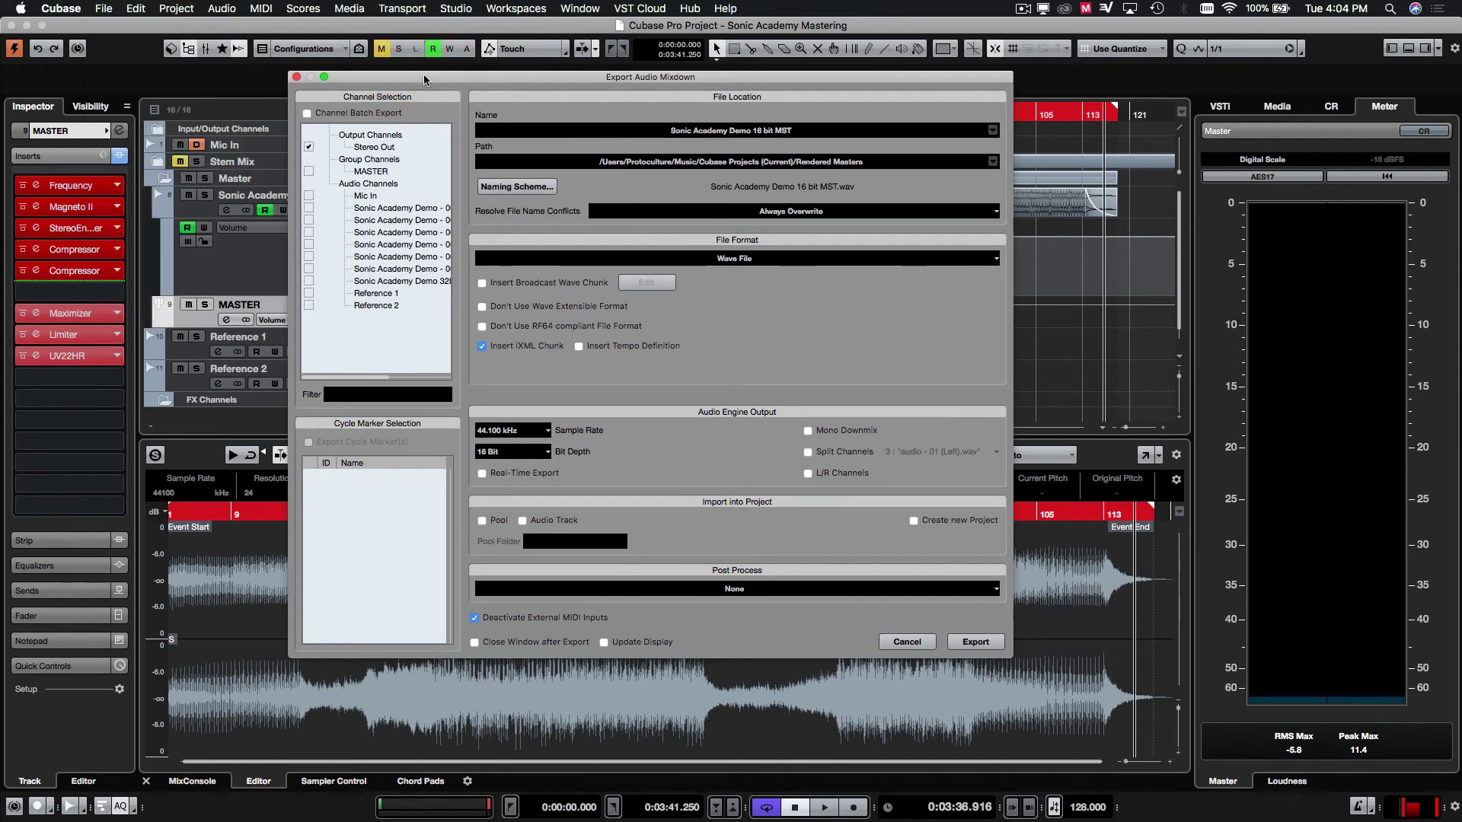
pyautogui.moveTo(518, 80); pyautogui.dragTo(578, 136)
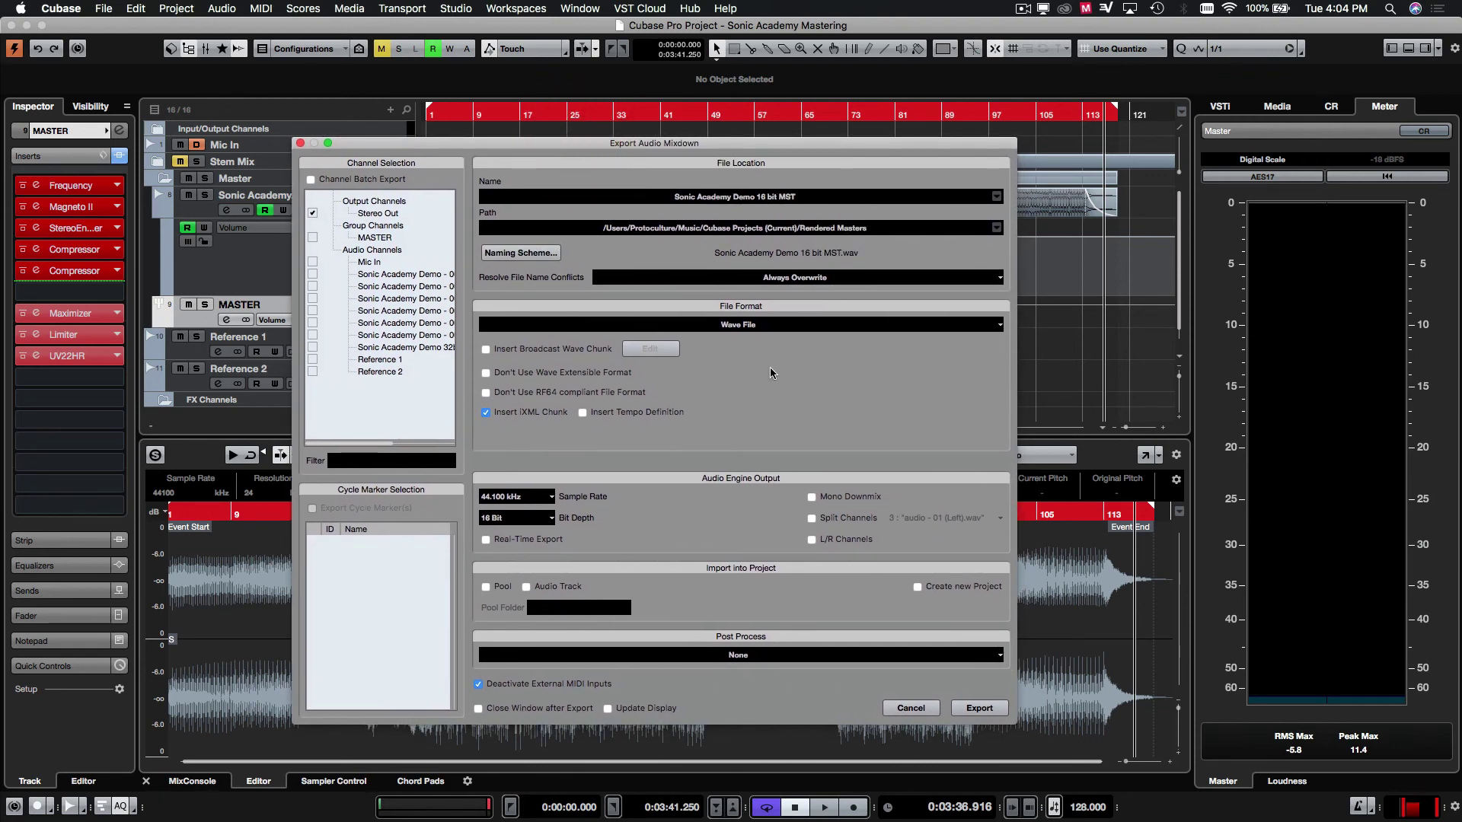